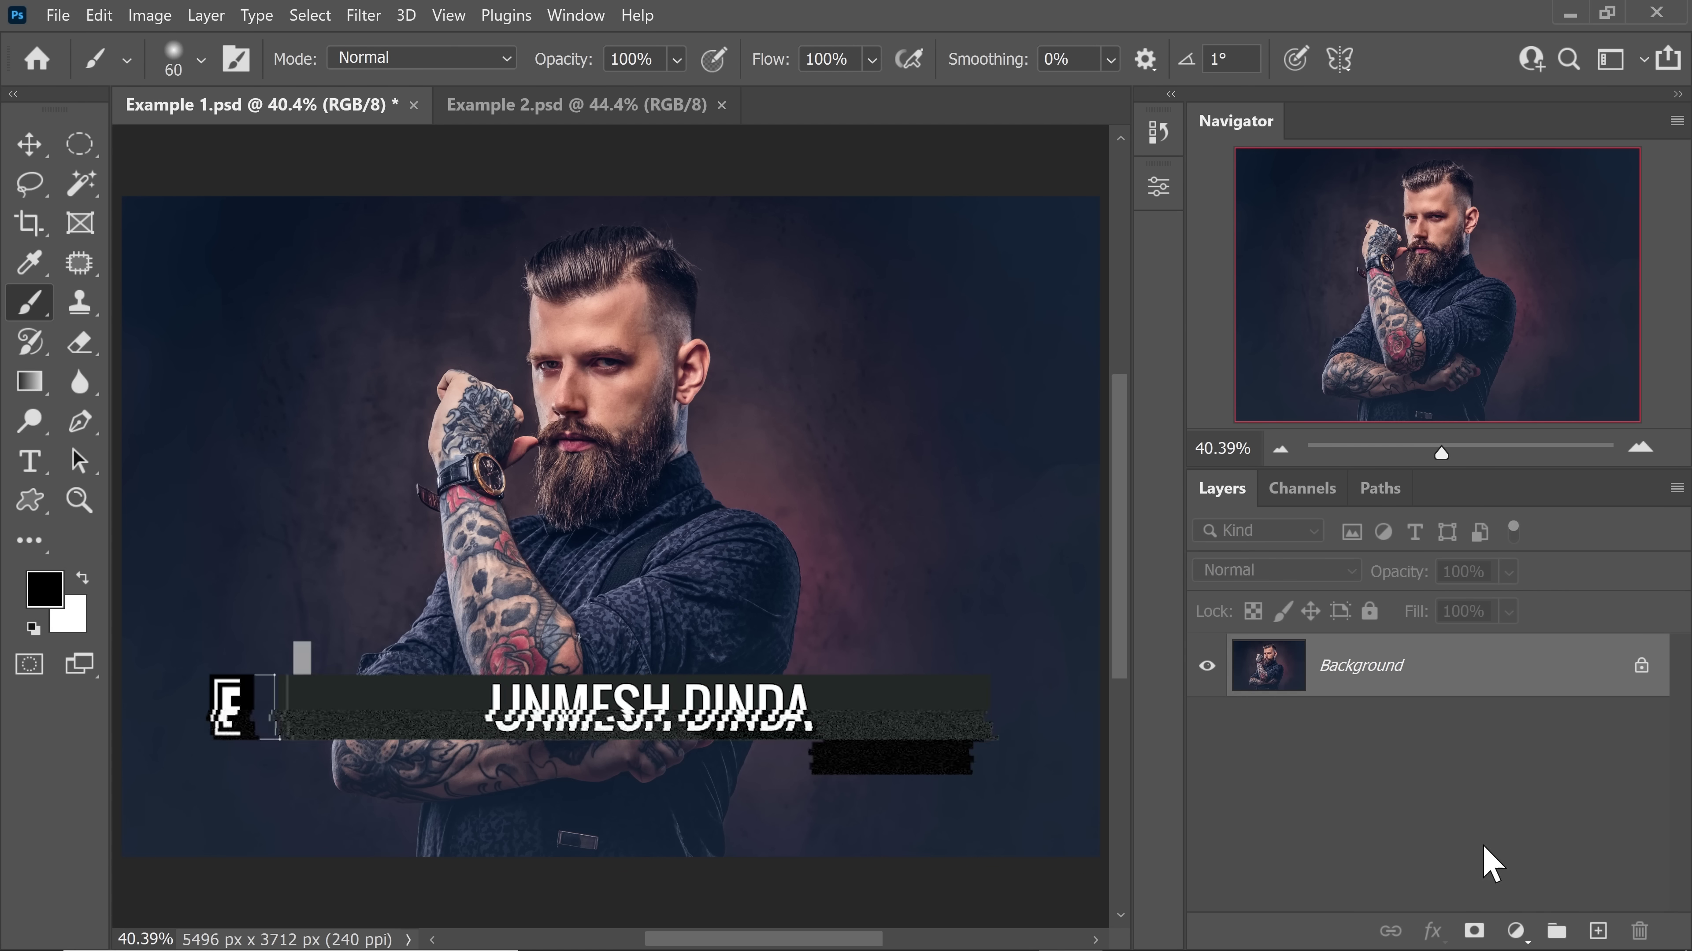
- Add a Gradient Map adjustment layer and, after trying Linear, set its method to Classic
{"action": "left_click", "coordinate": [1515, 935]}
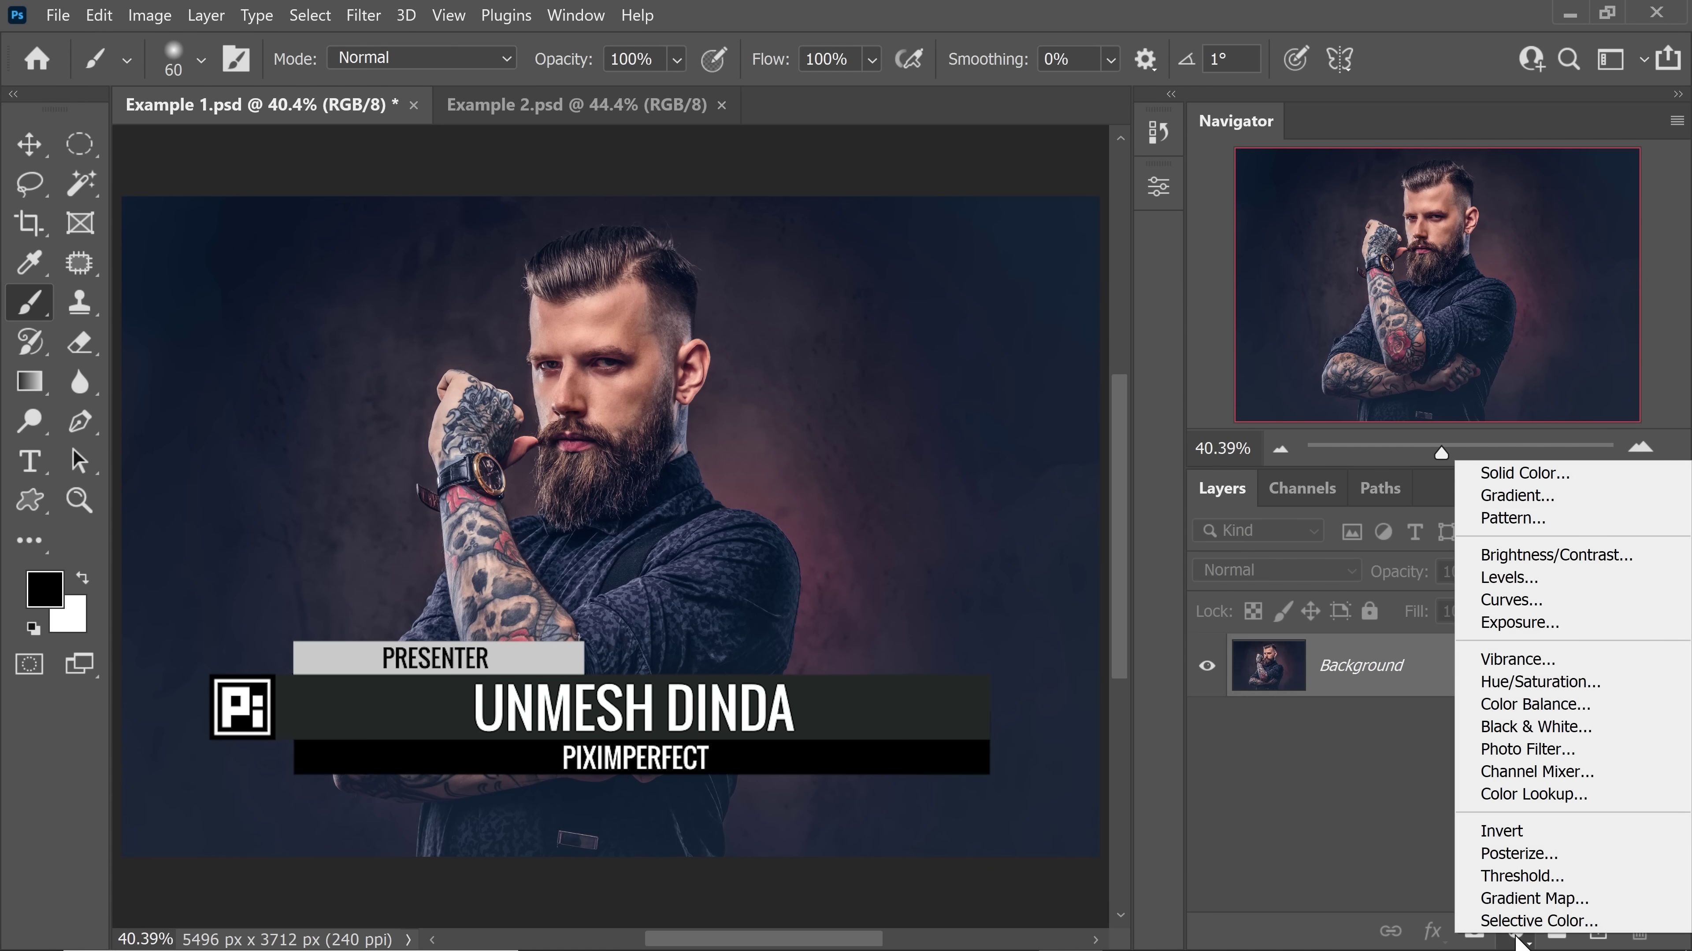
{"action": "left_click", "coordinate": [1543, 905]}
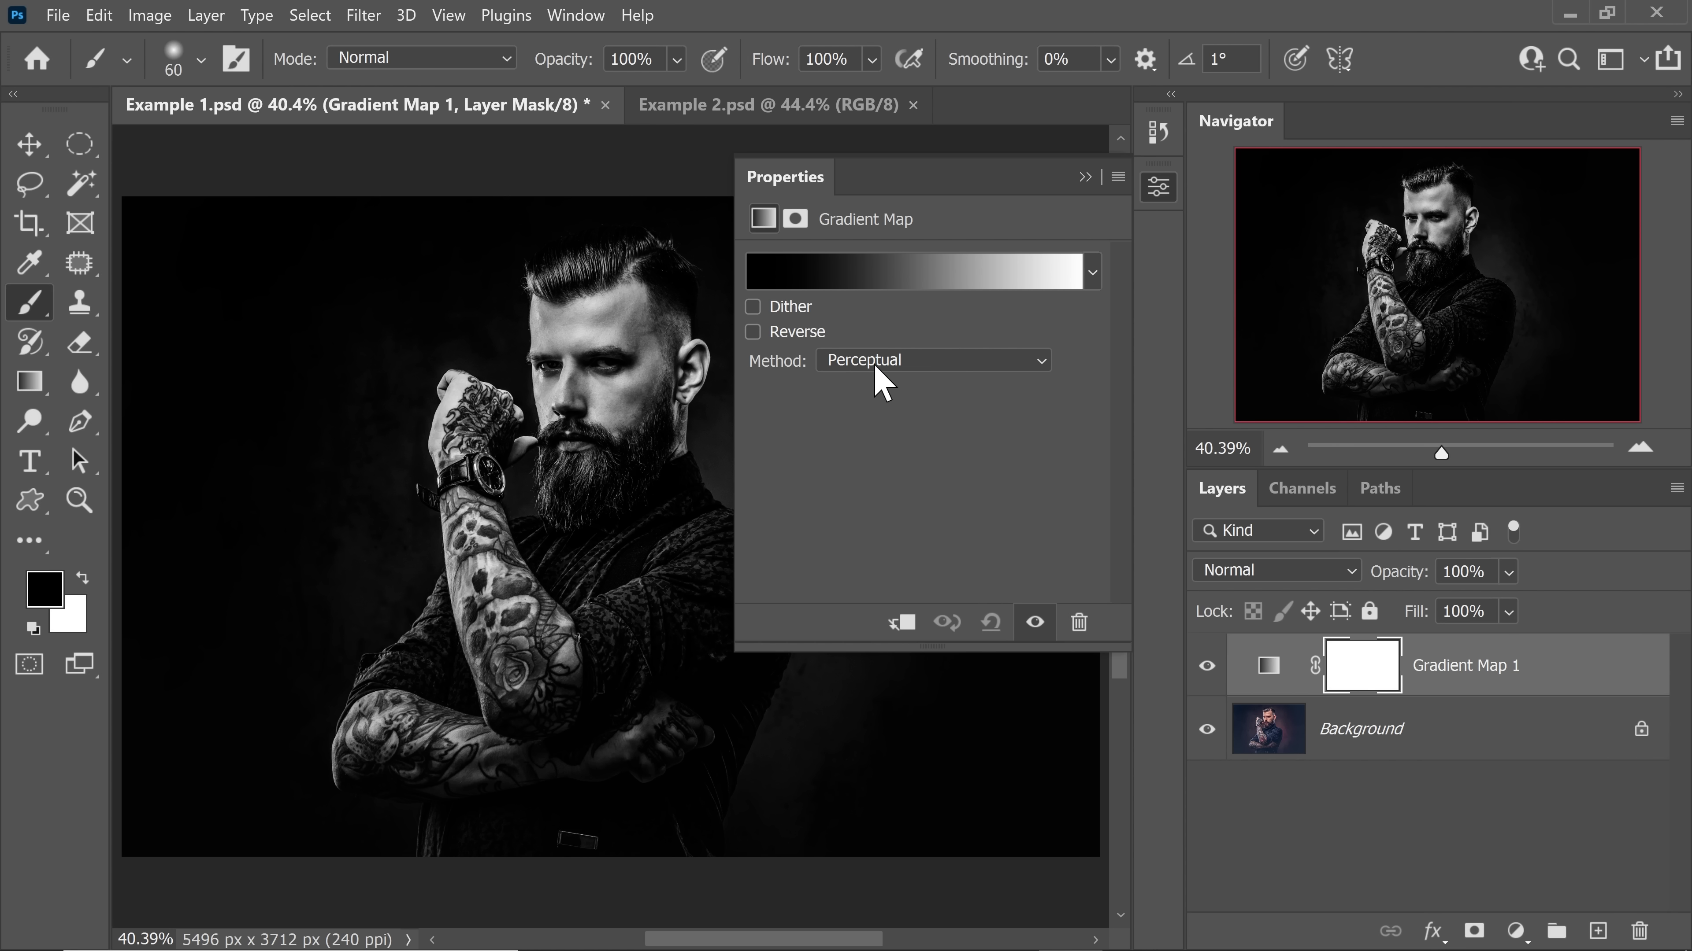
{"action": "left_click", "coordinate": [904, 363]}
{"action": "left_click", "coordinate": [866, 430]}
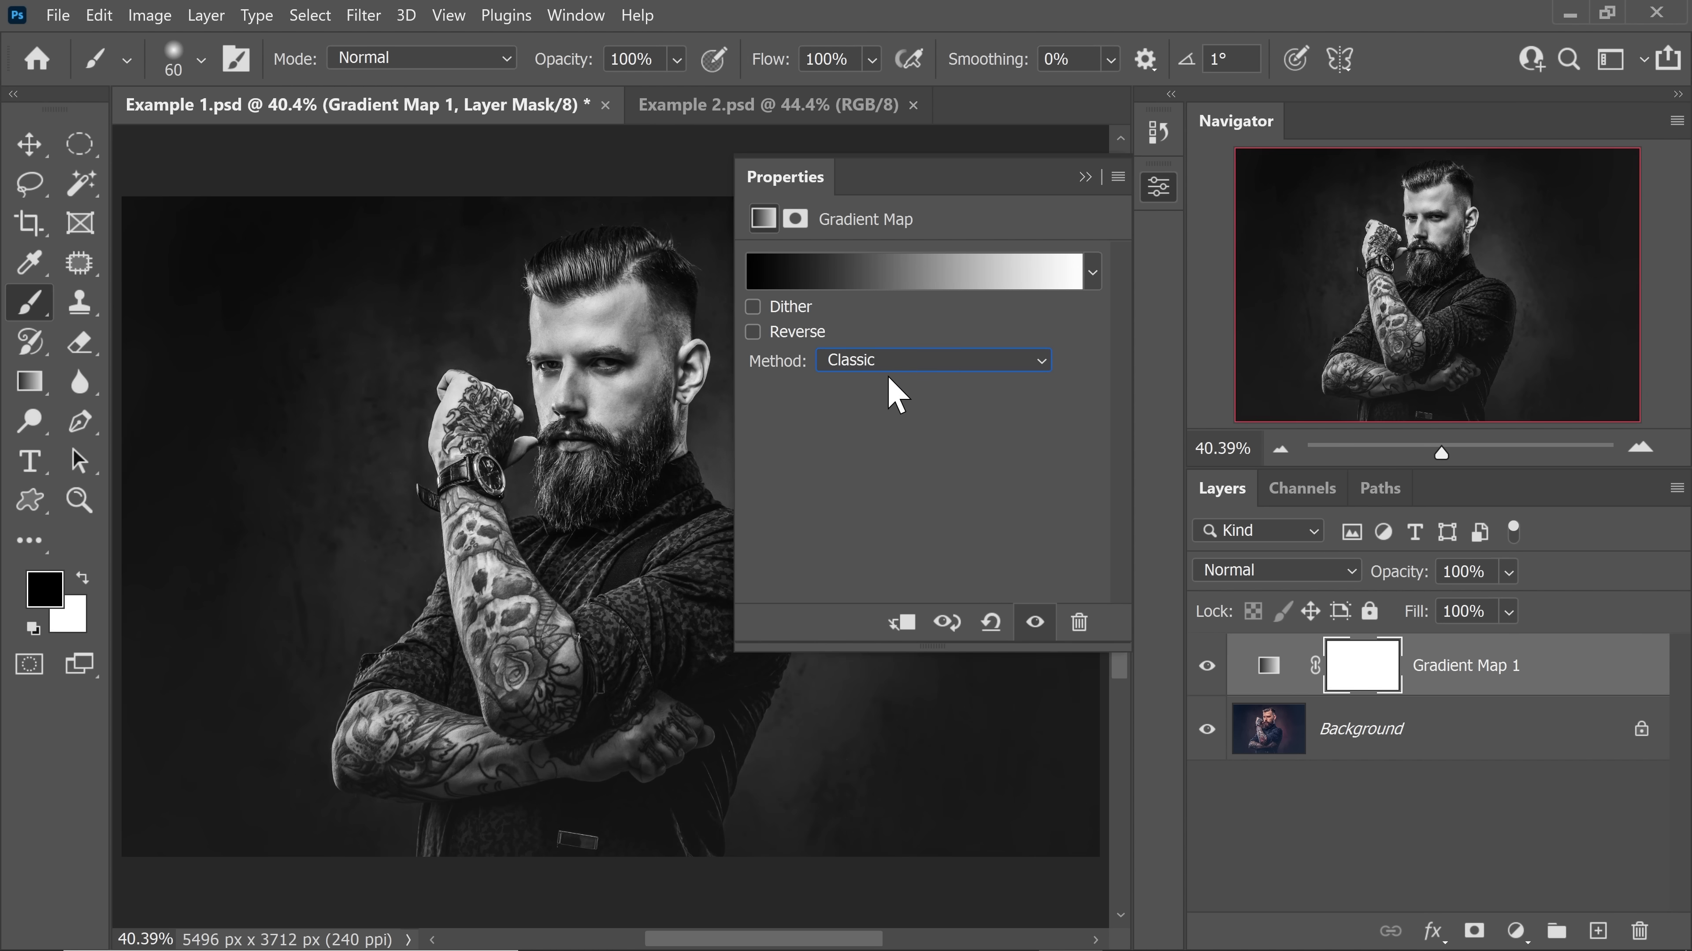
{"action": "left_click", "coordinate": [912, 363]}
{"action": "left_click", "coordinate": [874, 407]}
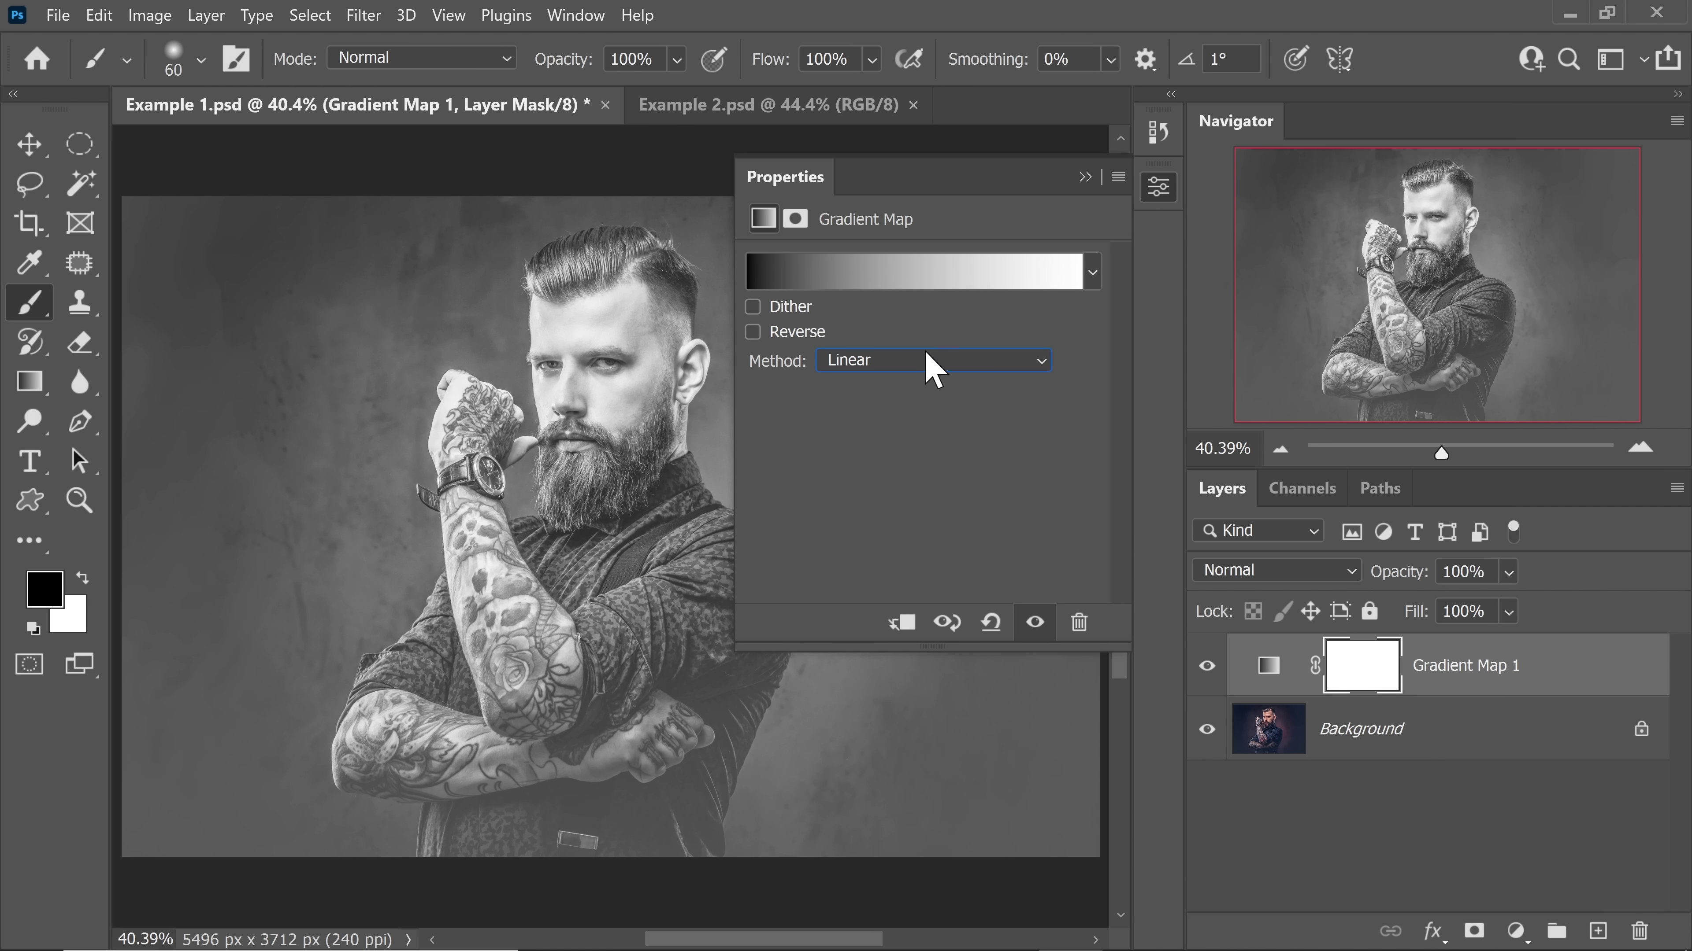
{"action": "left_click", "coordinate": [919, 363]}
{"action": "left_click", "coordinate": [878, 432]}
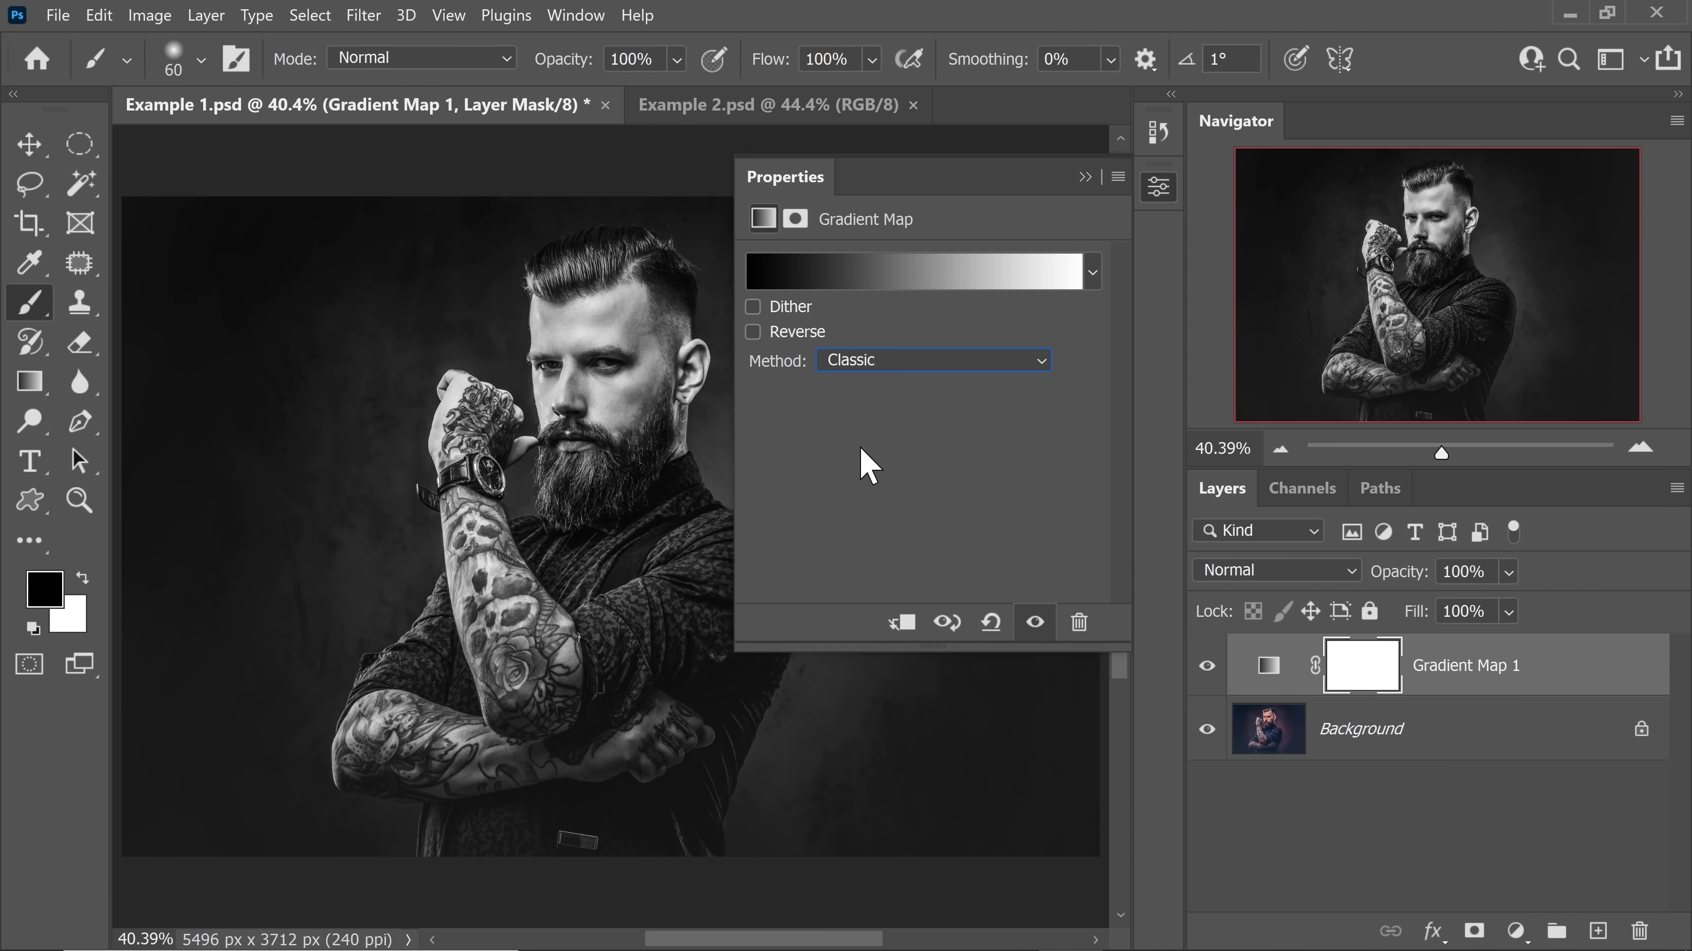
{"action": "left_click", "coordinate": [1084, 178]}
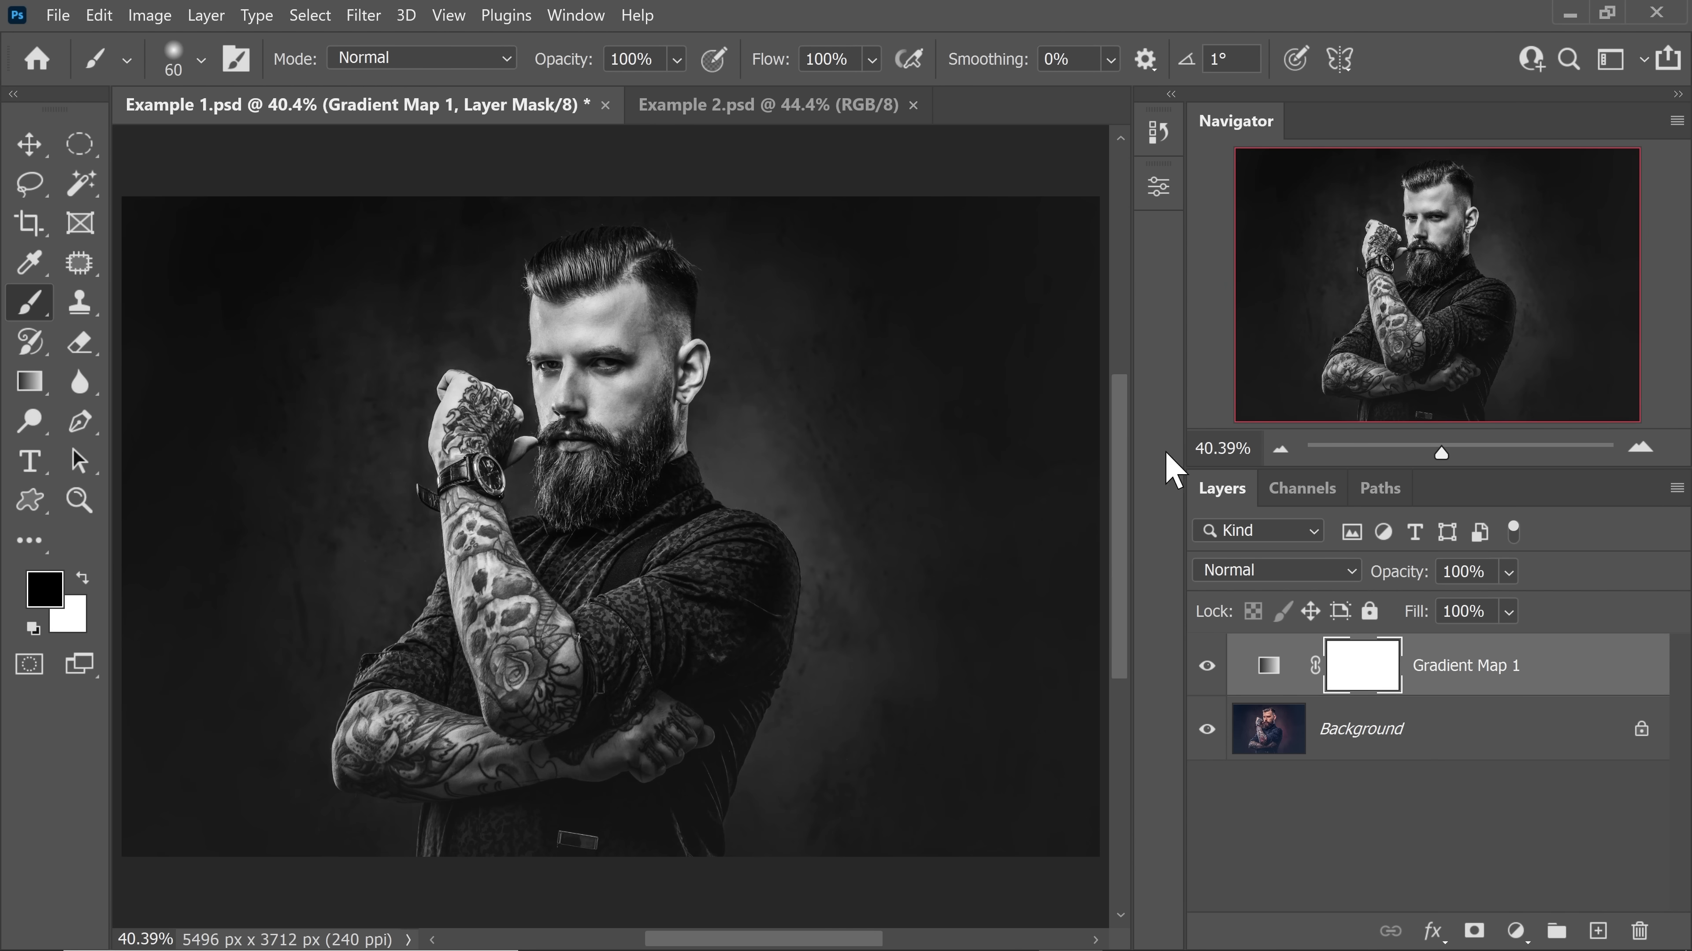
{"action": "left_click", "coordinate": [1206, 665]}
{"action": "left_click", "coordinate": [1416, 738]}
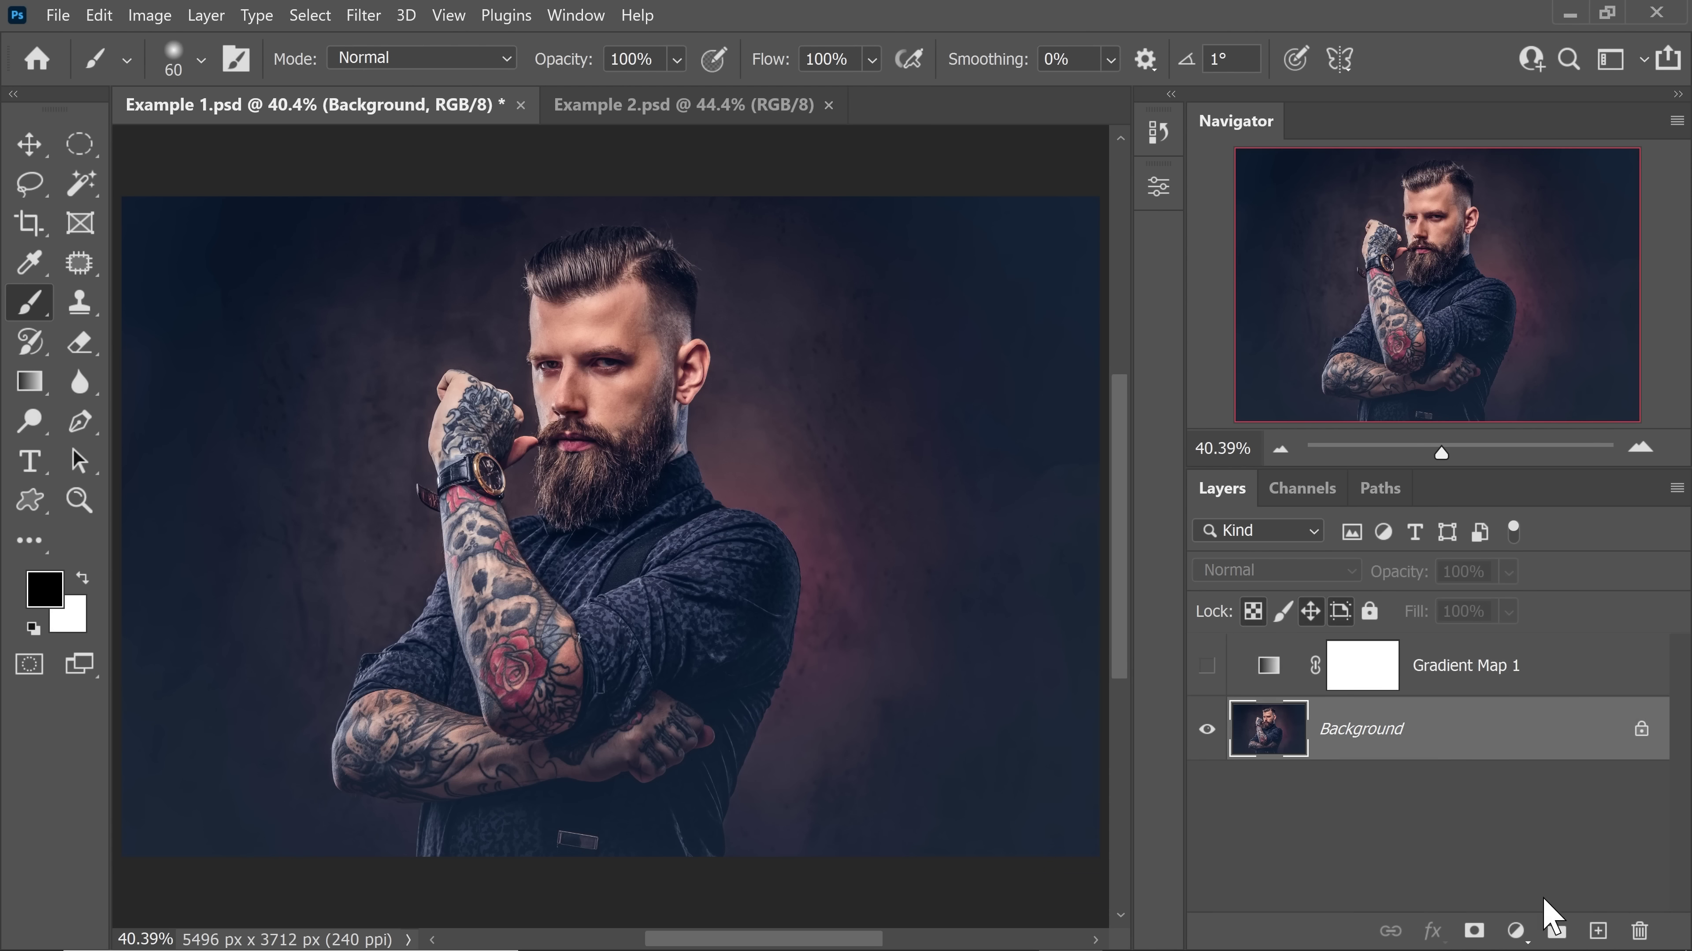
{"action": "left_click", "coordinate": [1516, 931]}
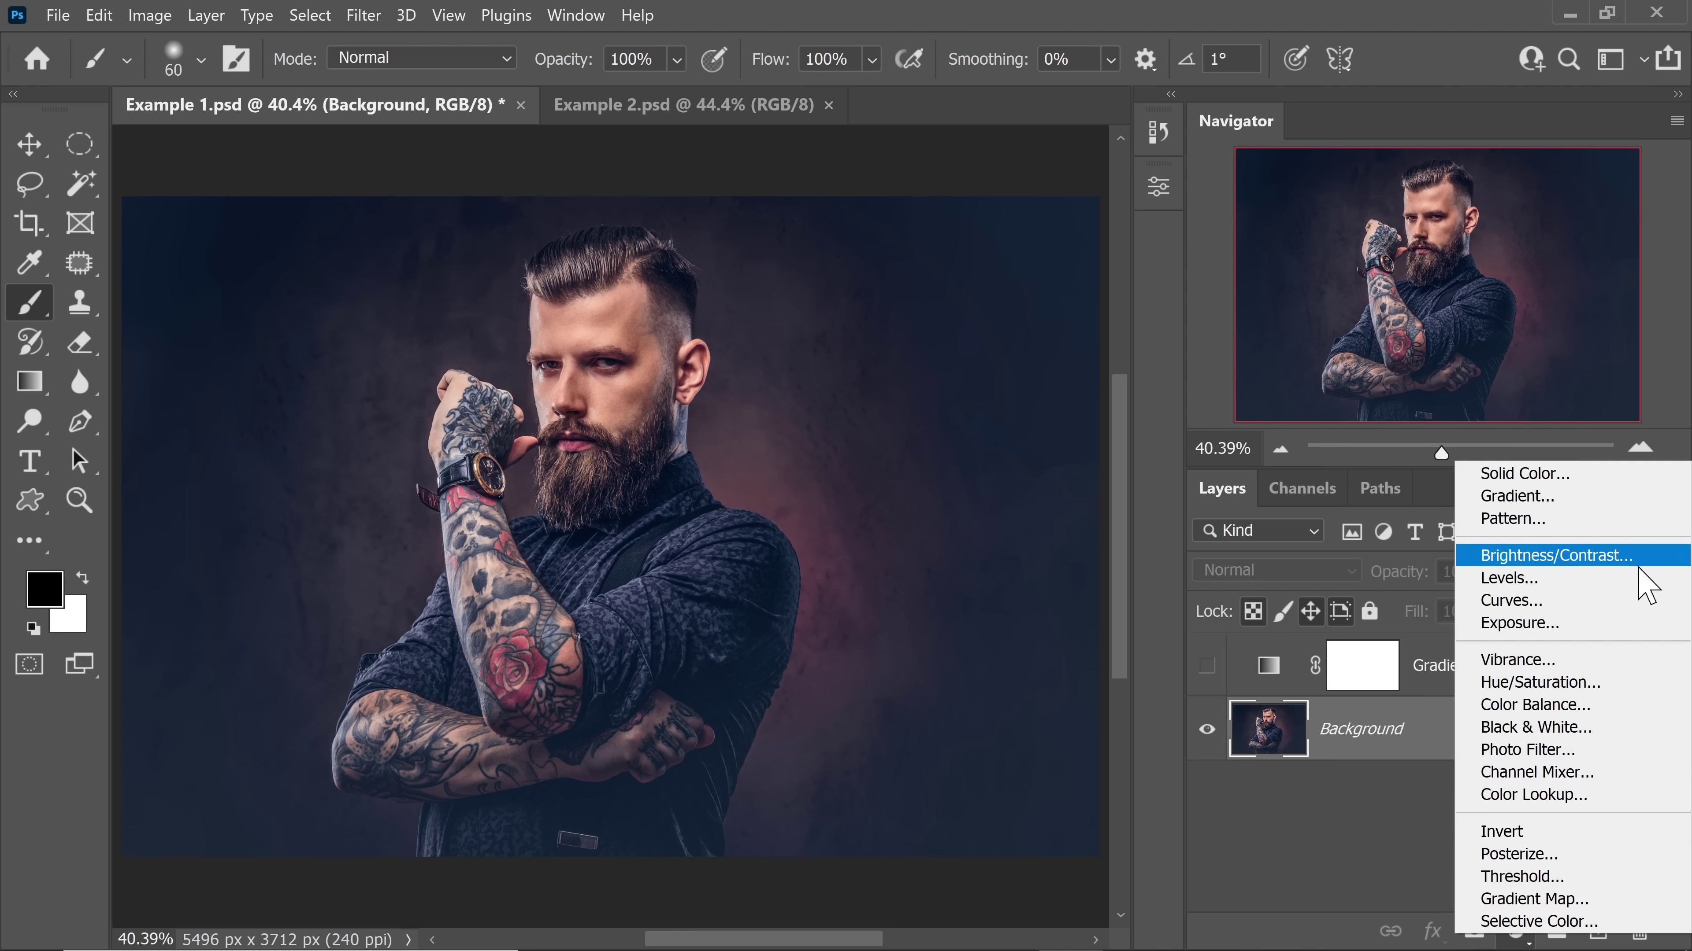
{"action": "left_click", "coordinate": [1560, 730]}
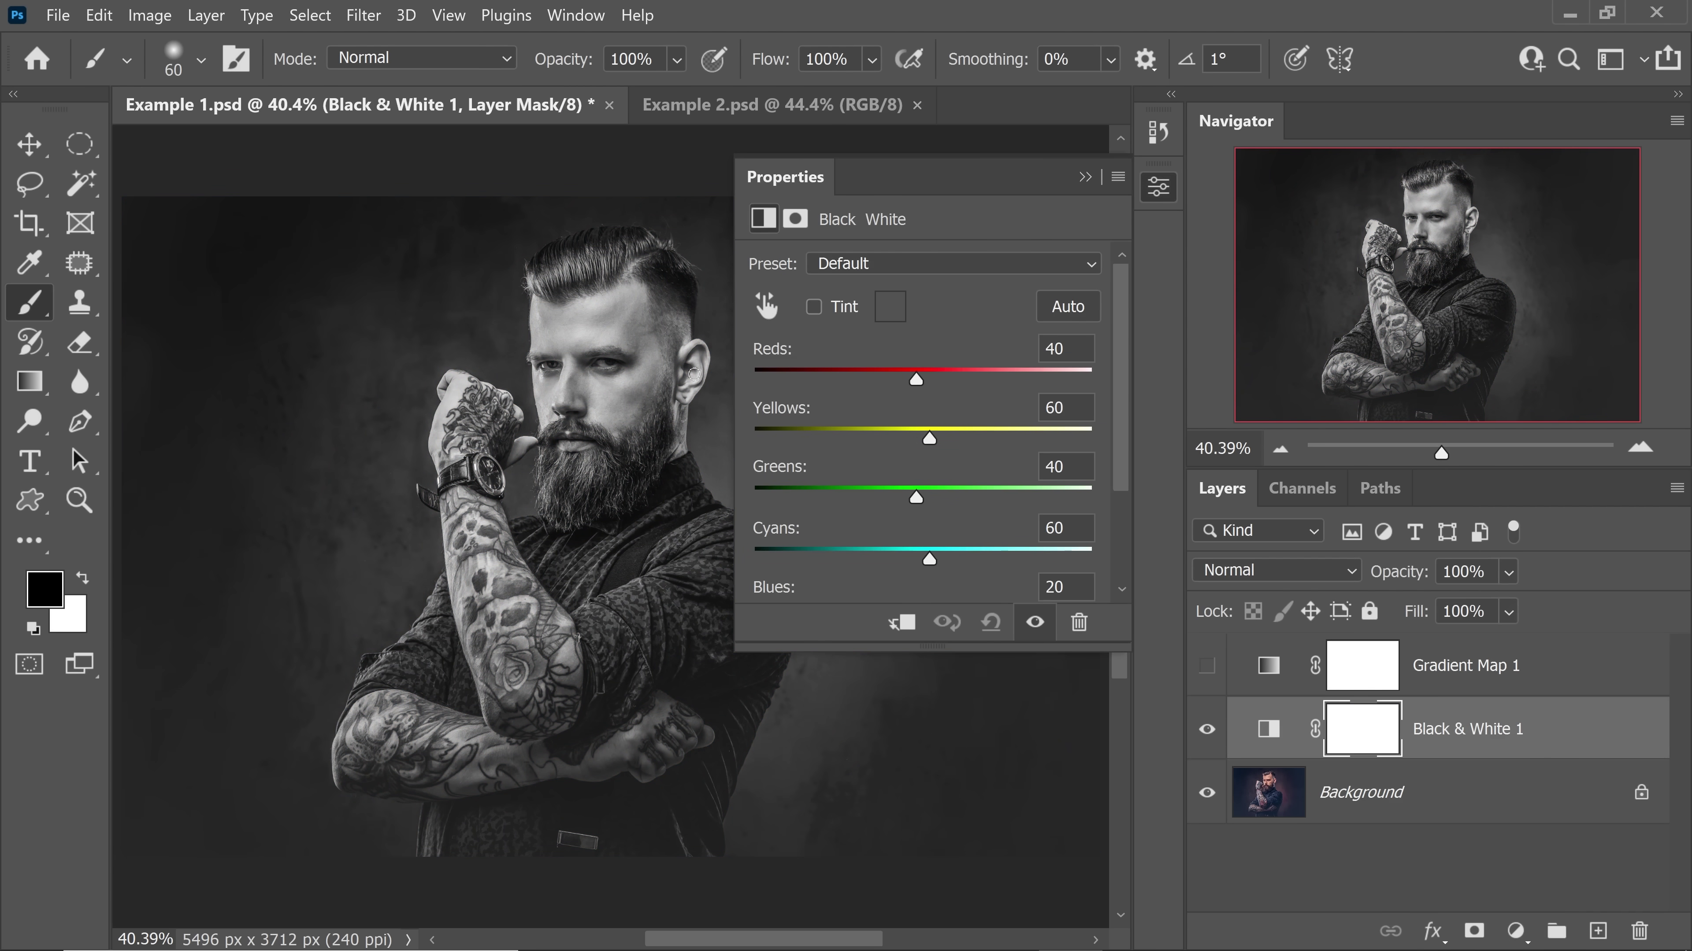
{"action": "left_click", "coordinate": [1207, 729]}
{"action": "left_click", "coordinate": [1207, 666]}
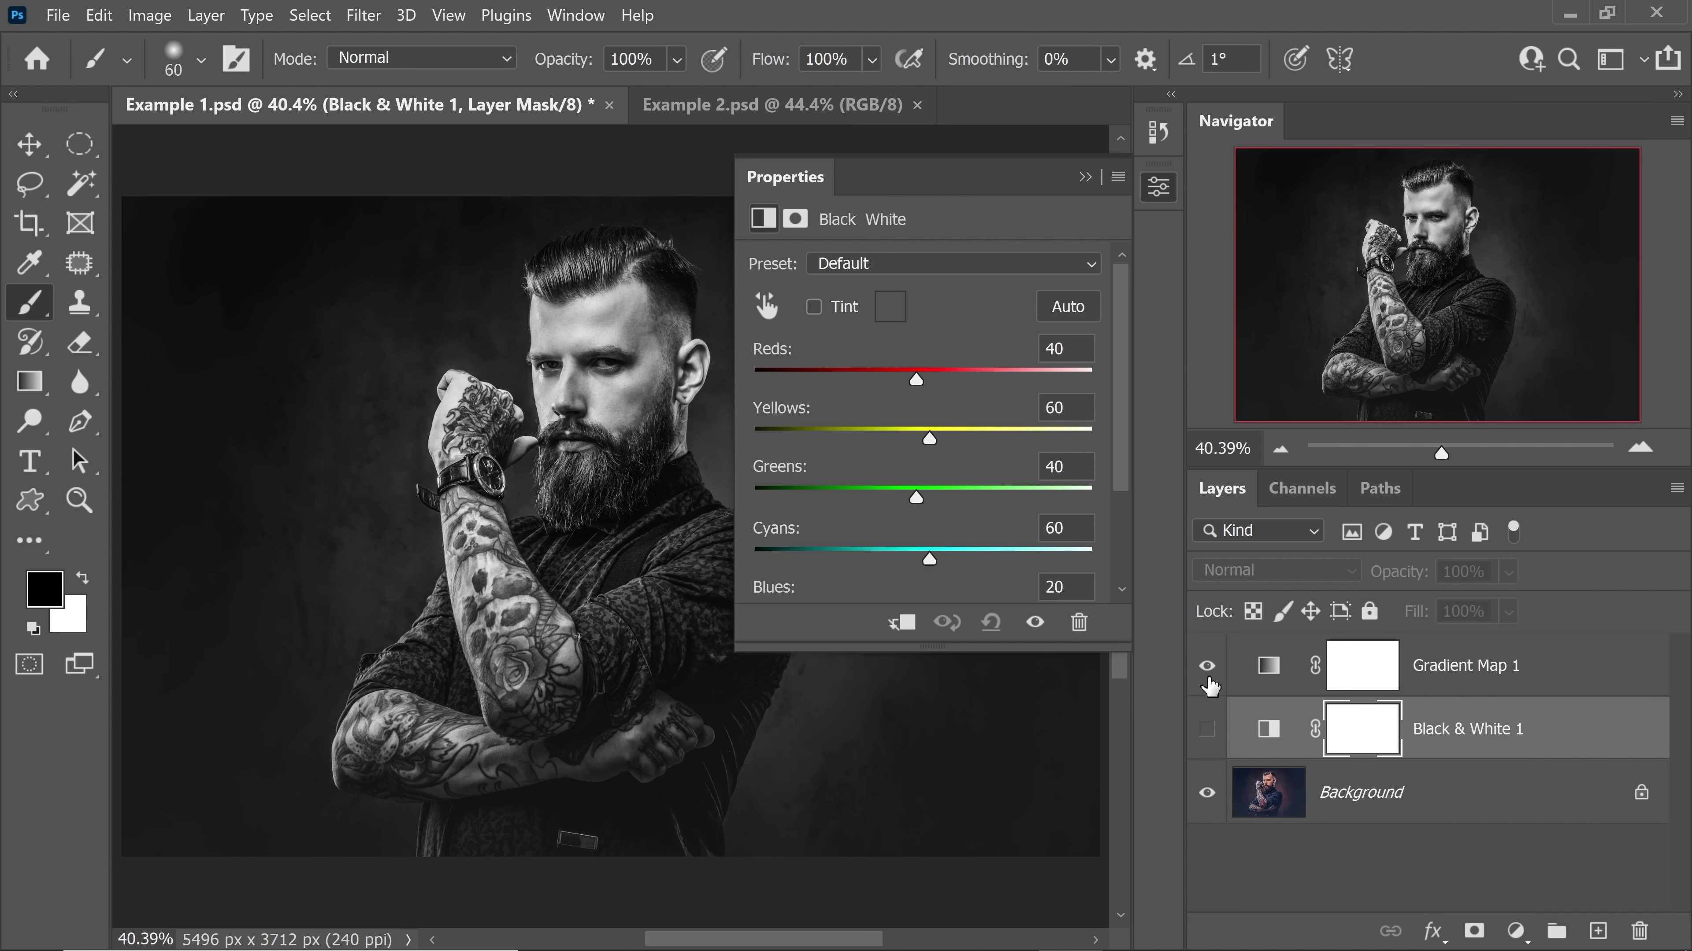
{"action": "left_click", "coordinate": [1208, 677]}
{"action": "left_click", "coordinate": [1208, 680]}
{"action": "left_click_drag", "start_coordinate": [1571, 730], "coordinate": [1639, 931]}
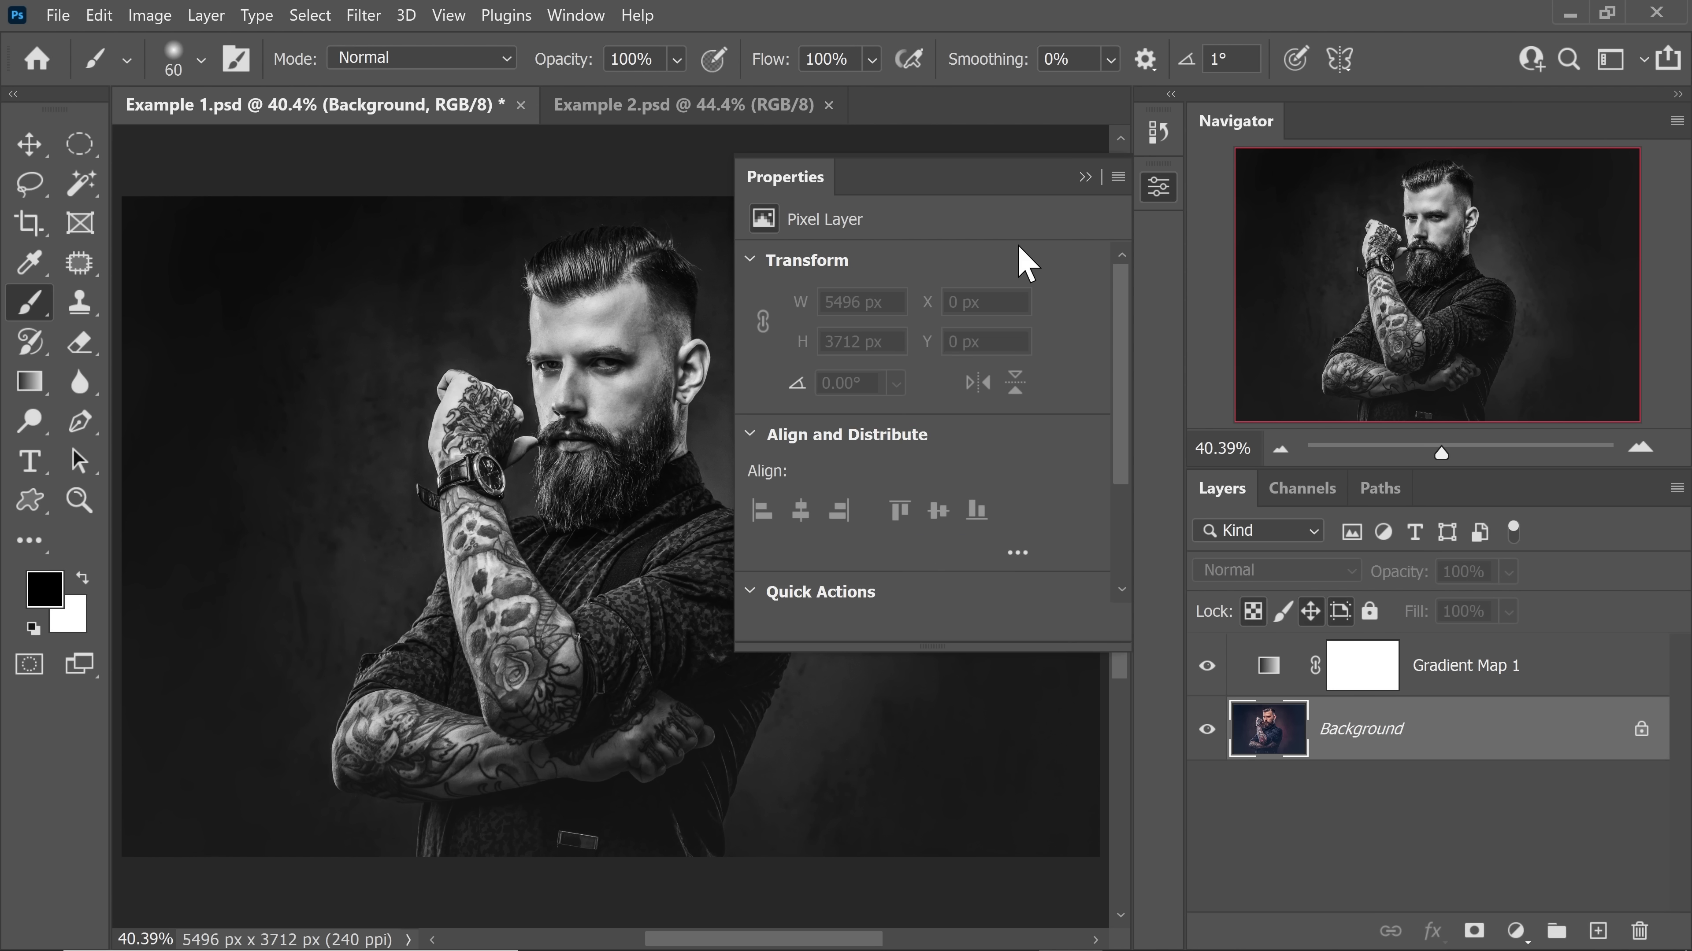
{"action": "left_click", "coordinate": [1085, 177]}
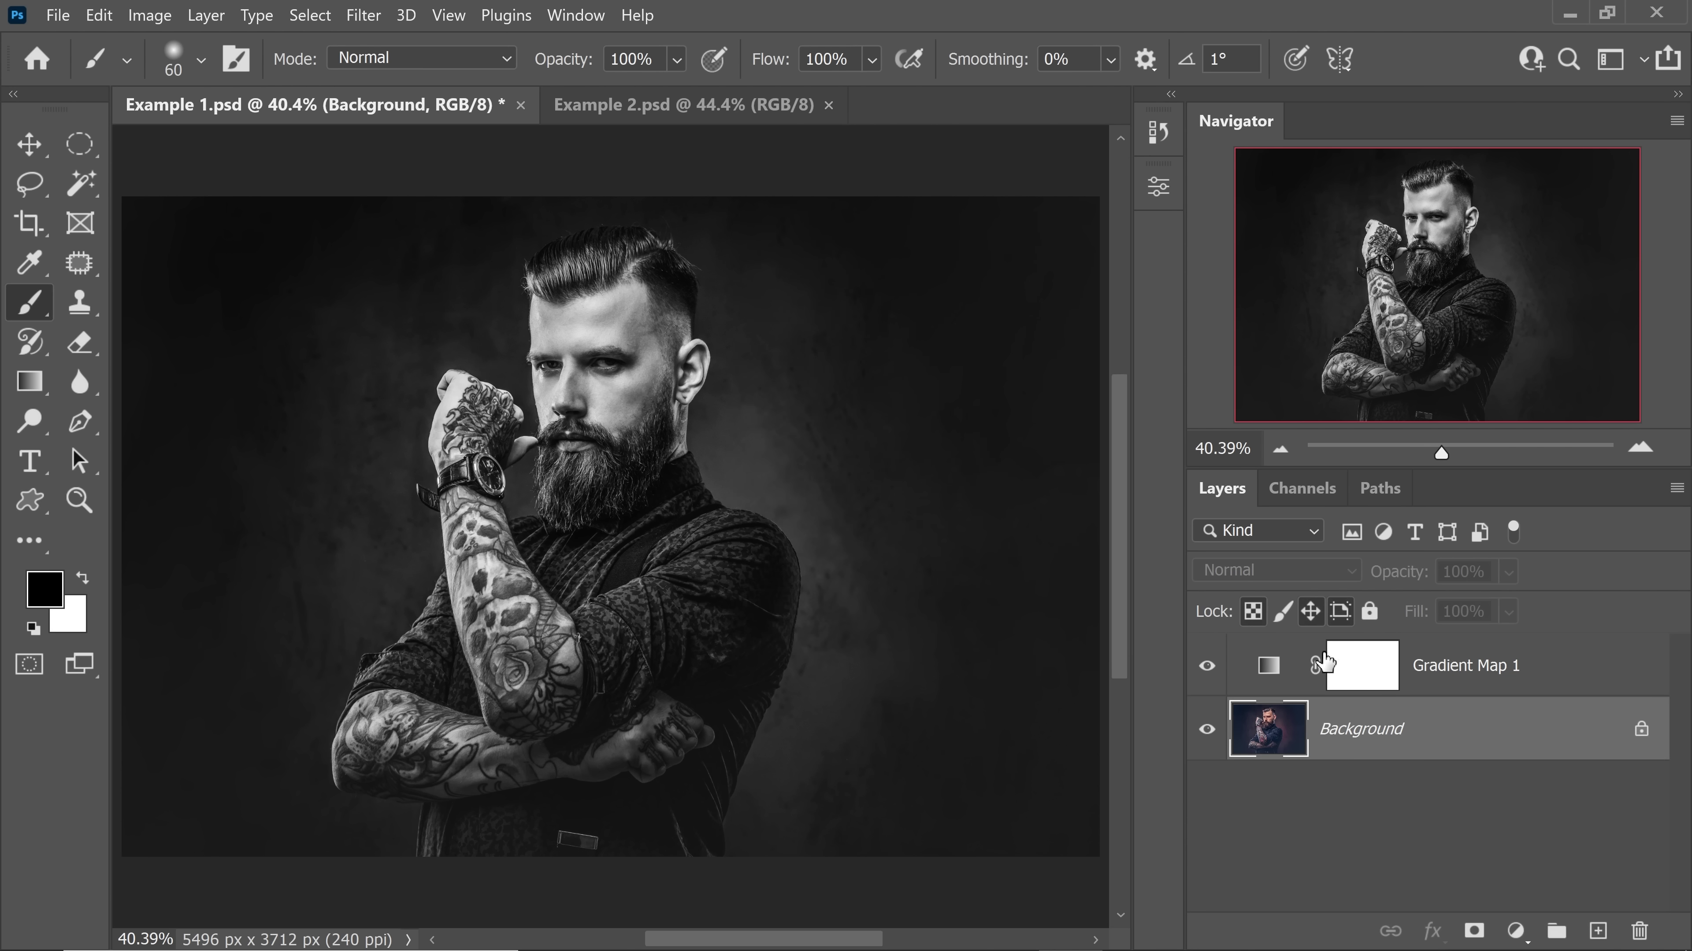
- Open Gradient Map 1's settings and bring up its Gradient Editor
{"action": "left_click", "coordinate": [1258, 673]}
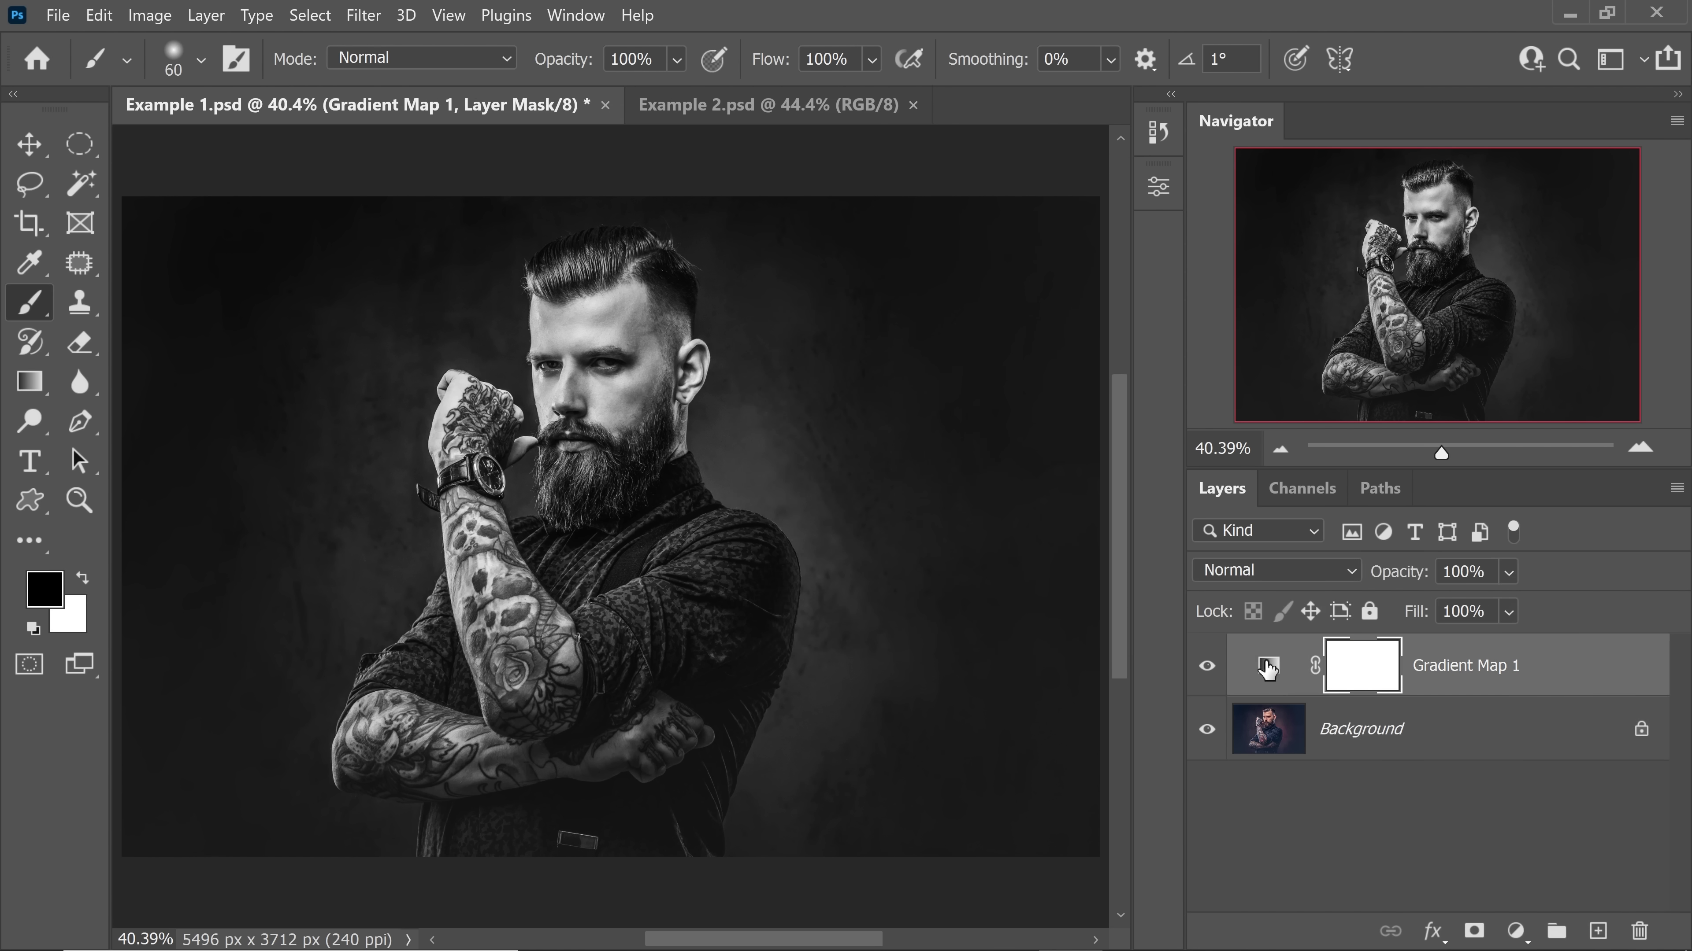
{"action": "double_click", "coordinate": [1267, 669]}
{"action": "key", "text": "3"}
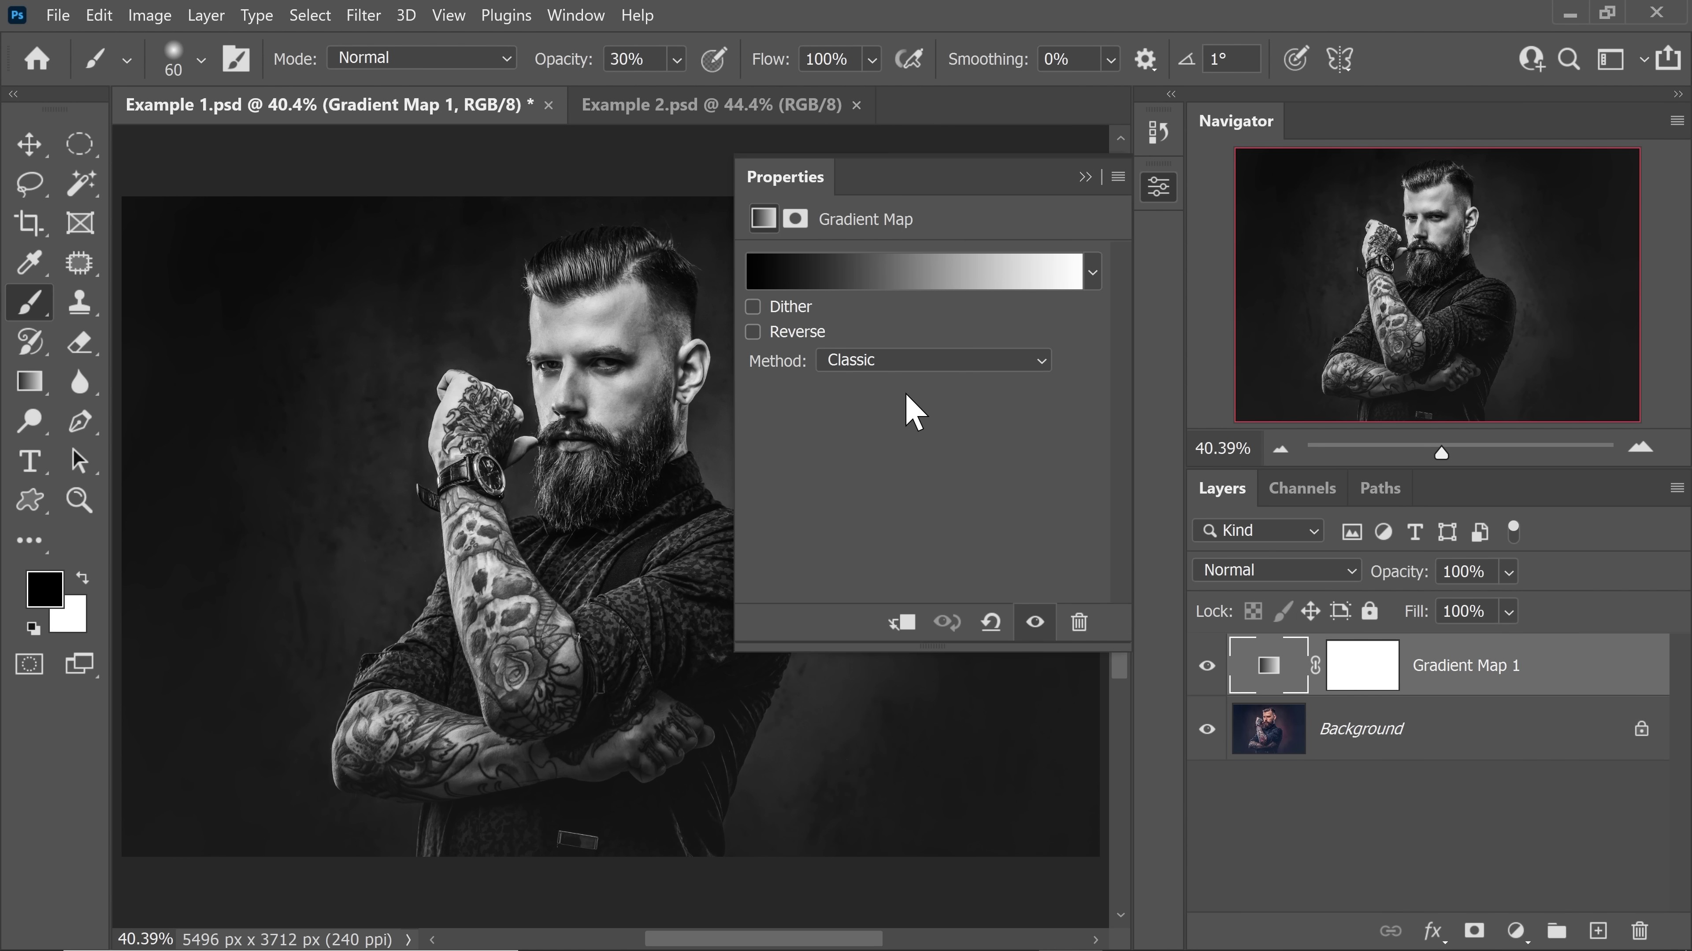
{"action": "left_click", "coordinate": [913, 283]}
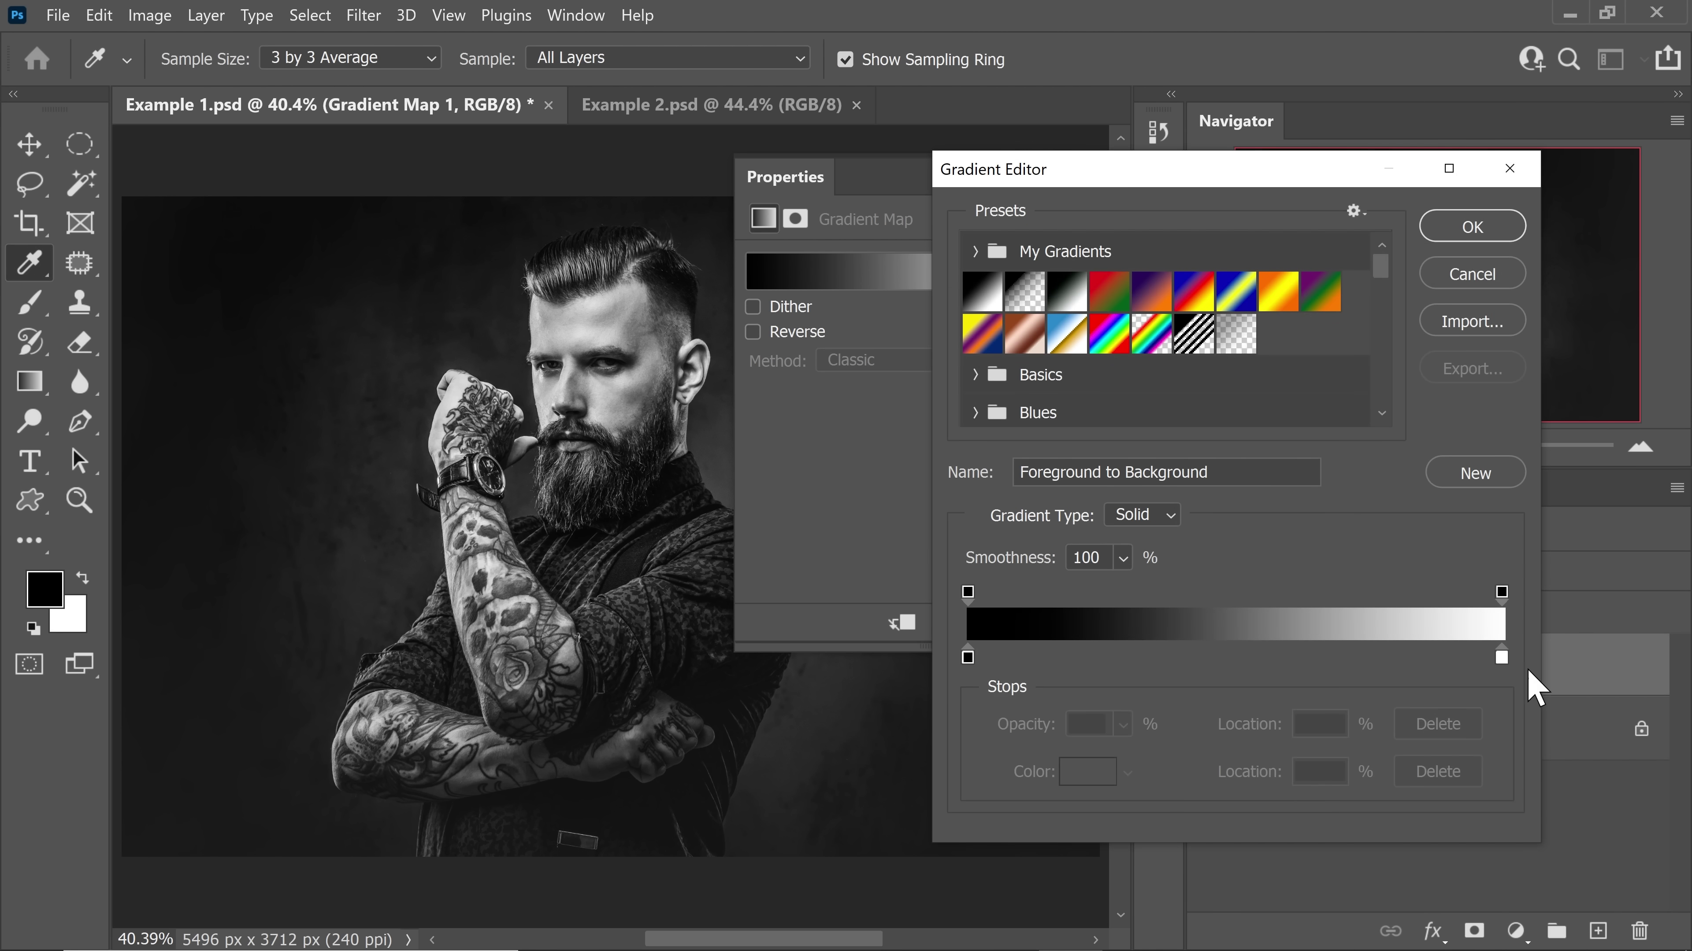
- Check the black and white stops, then choose the Foreground to Background preset
{"action": "left_click", "coordinate": [969, 659]}
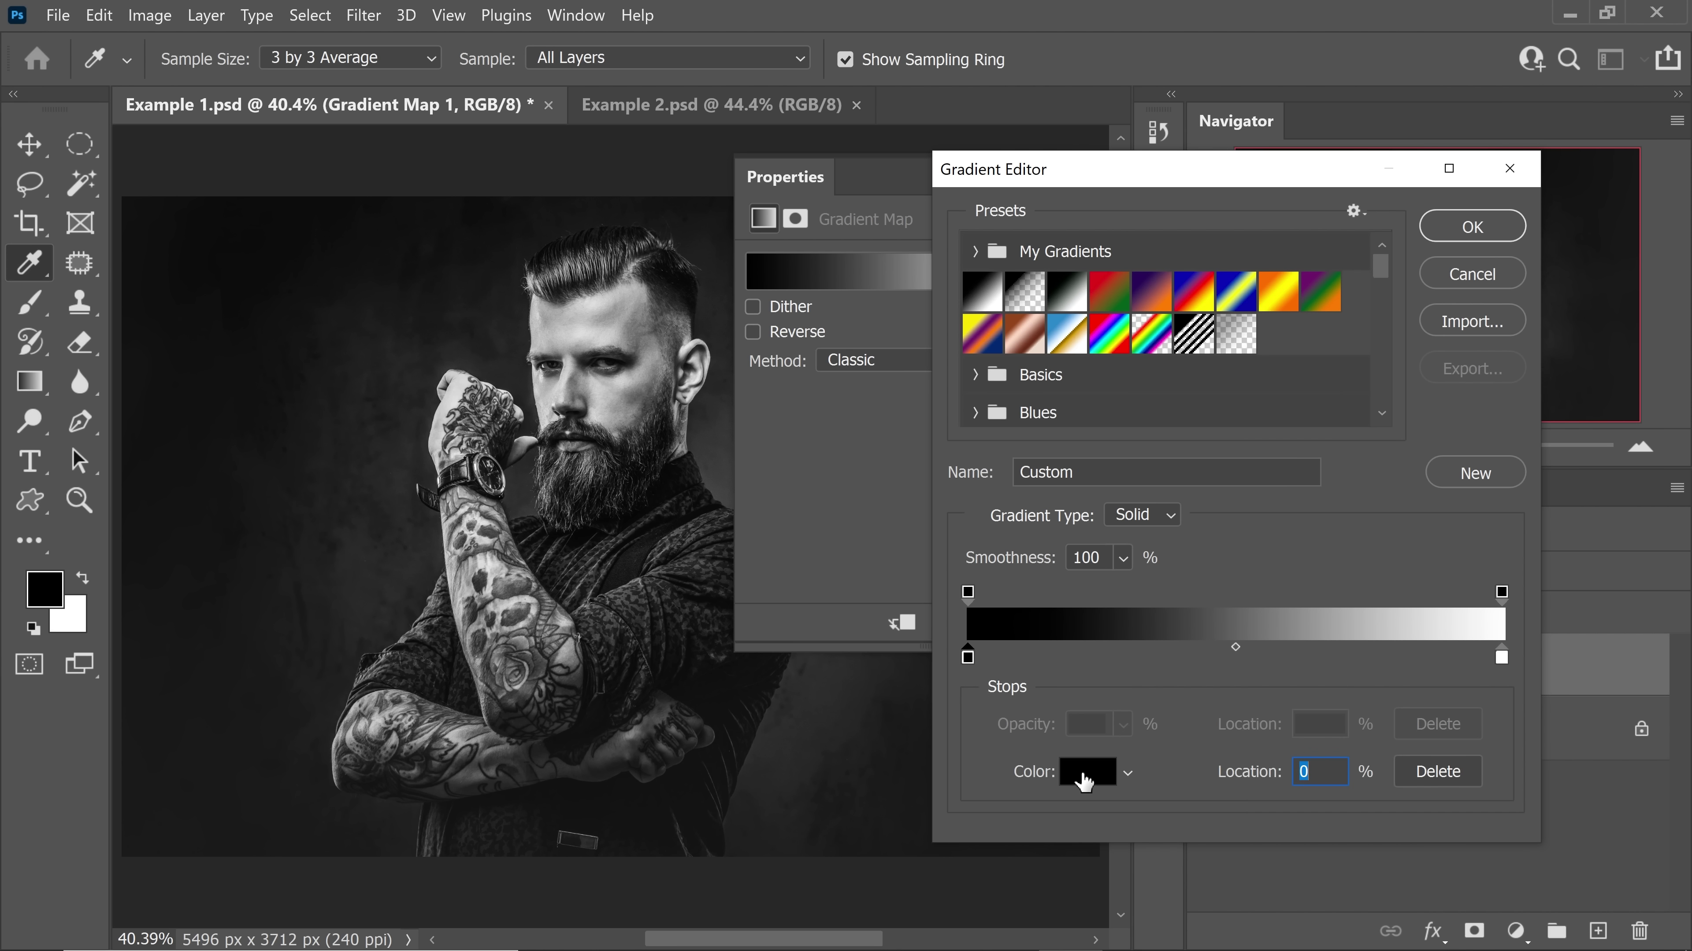
{"action": "left_click", "coordinate": [1503, 660]}
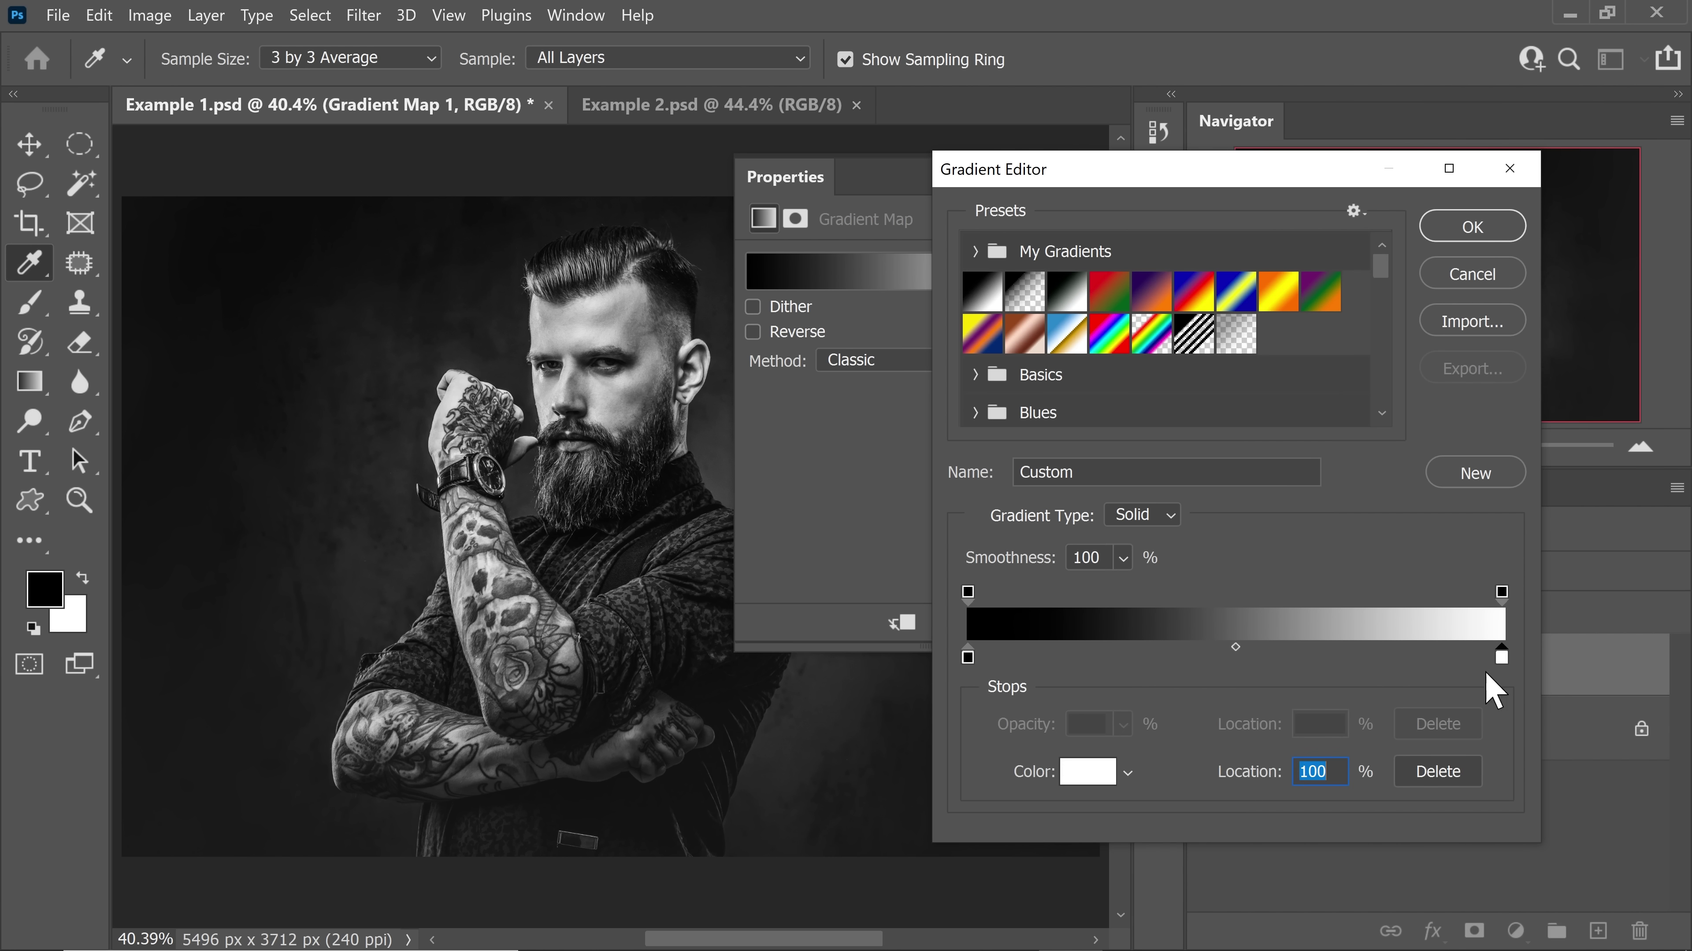
{"action": "left_click", "coordinate": [1089, 773]}
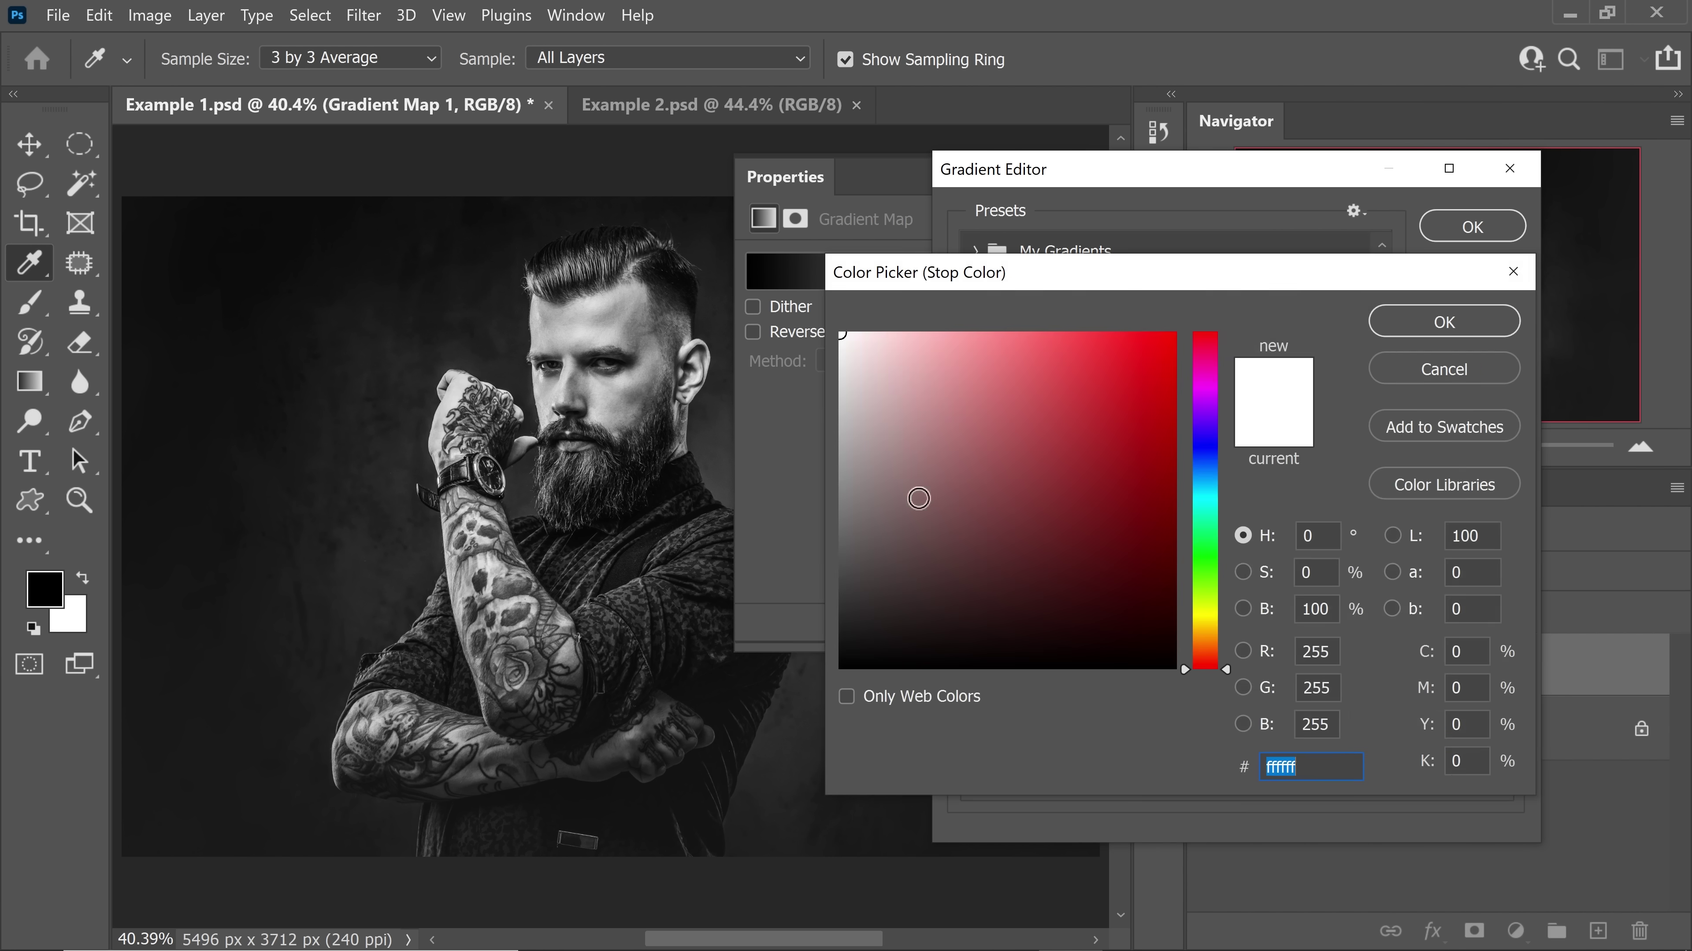
{"action": "left_click", "coordinate": [1425, 333]}
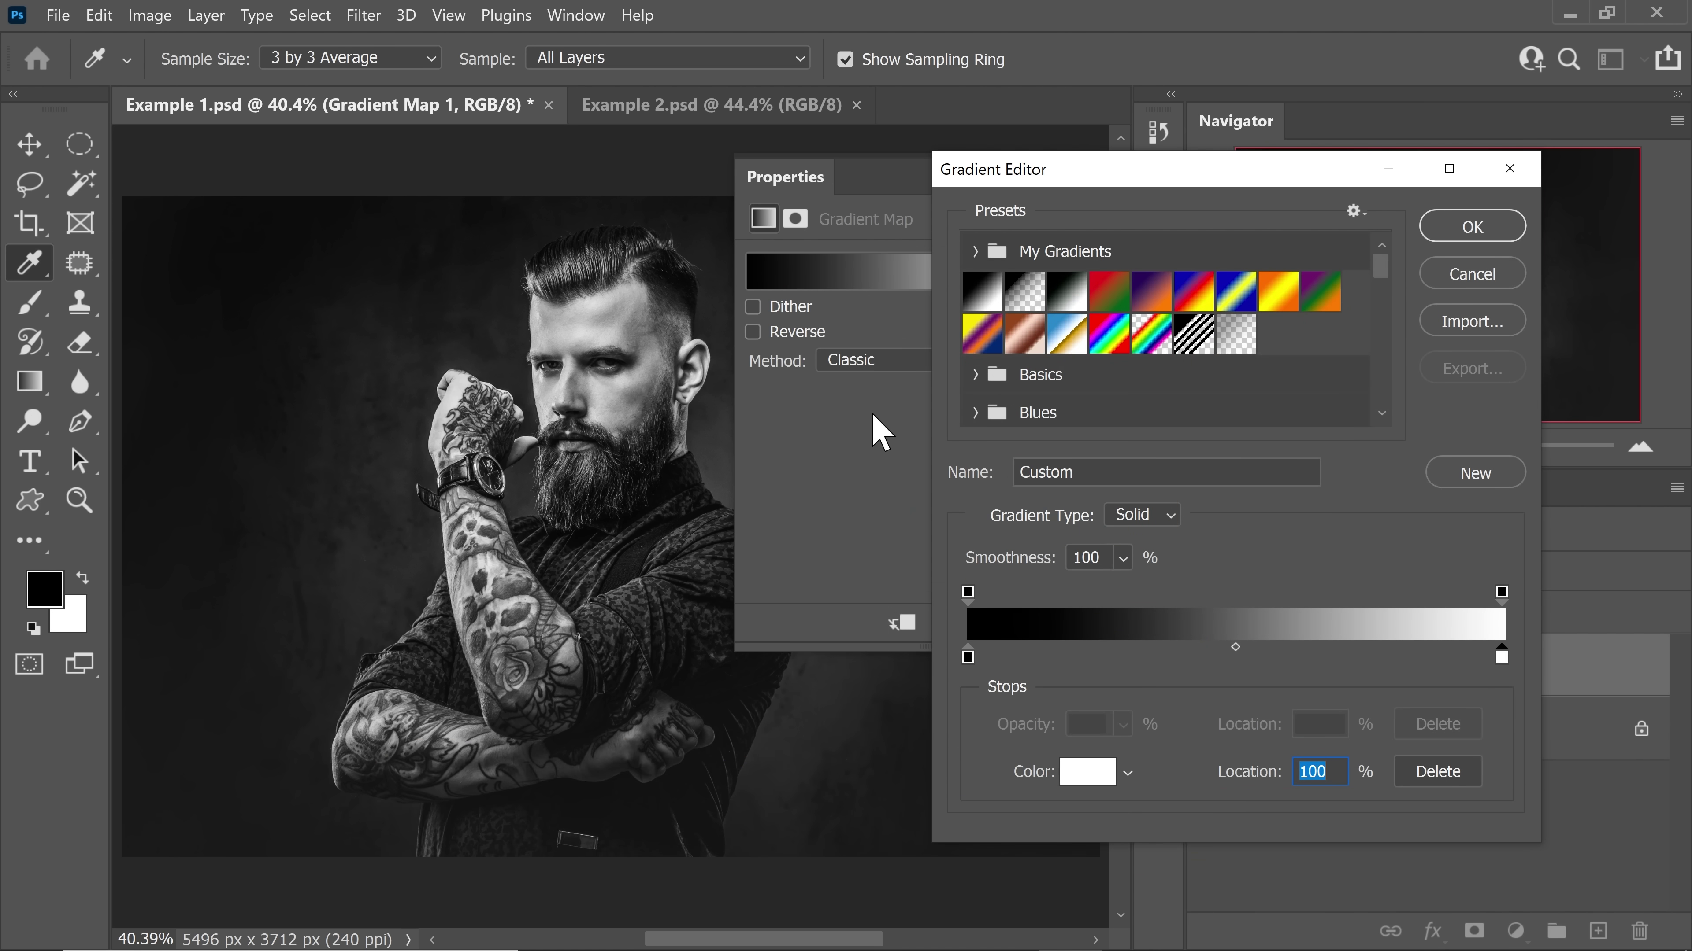
{"action": "left_click", "coordinate": [984, 306]}
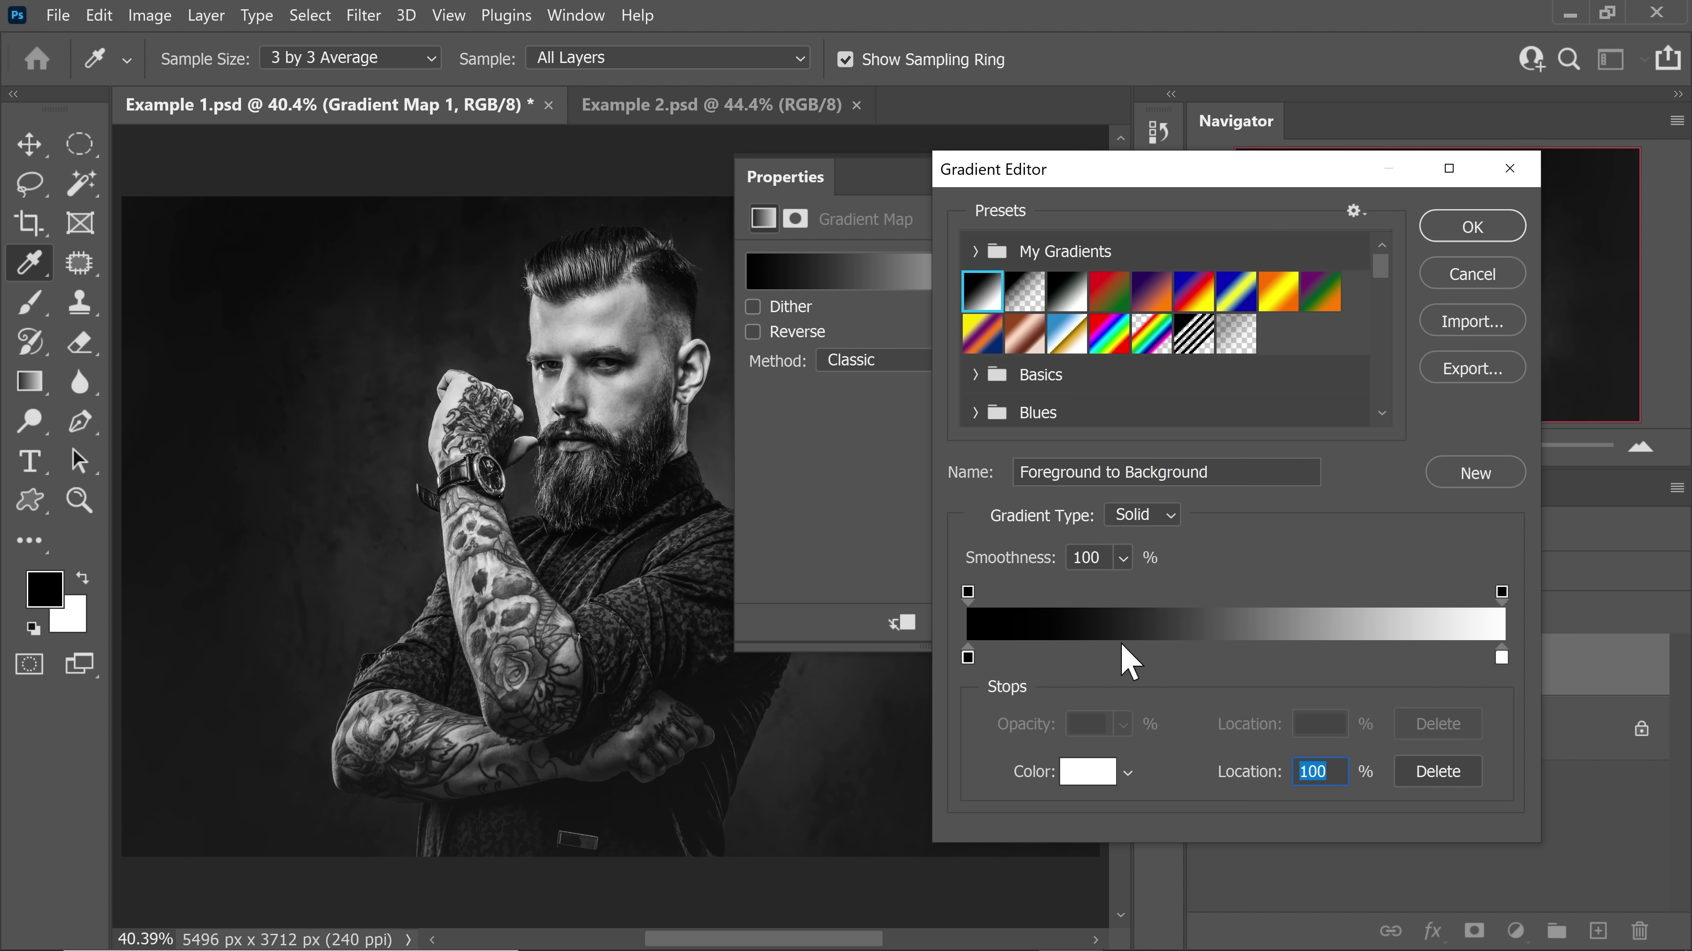
- Move the black stop to 5% and white to 95%, then try several midpoint positions
{"action": "left_click", "coordinate": [969, 659]}
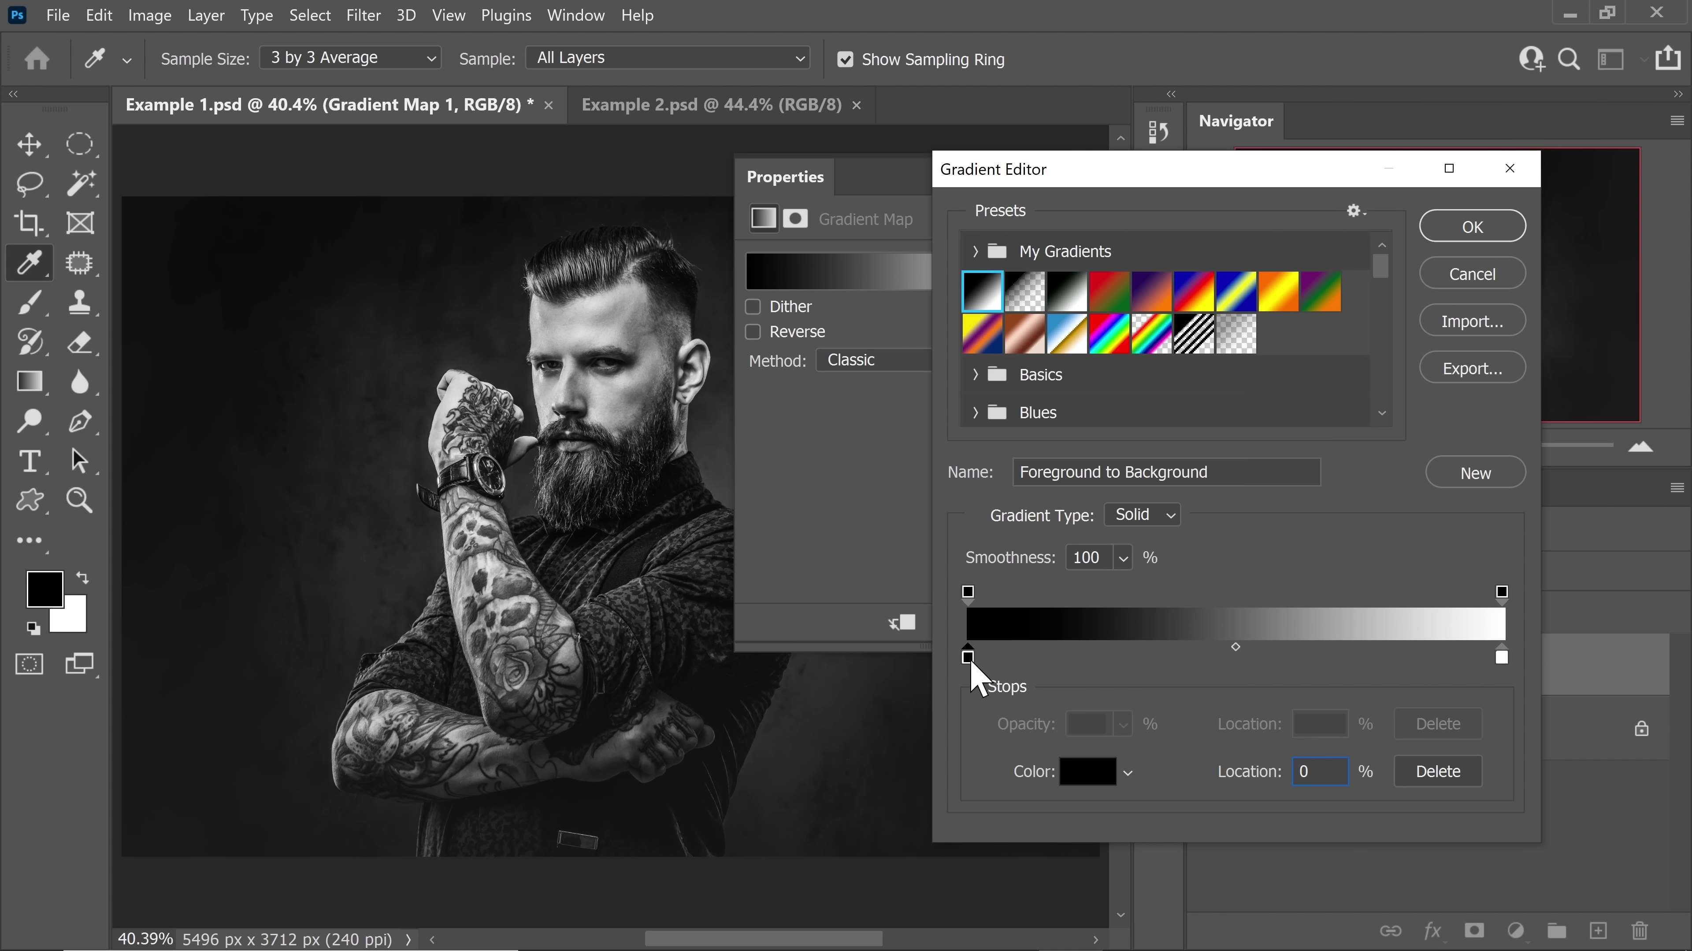
{"action": "left_click_drag", "start_coordinate": [970, 664], "coordinate": [1017, 678]}
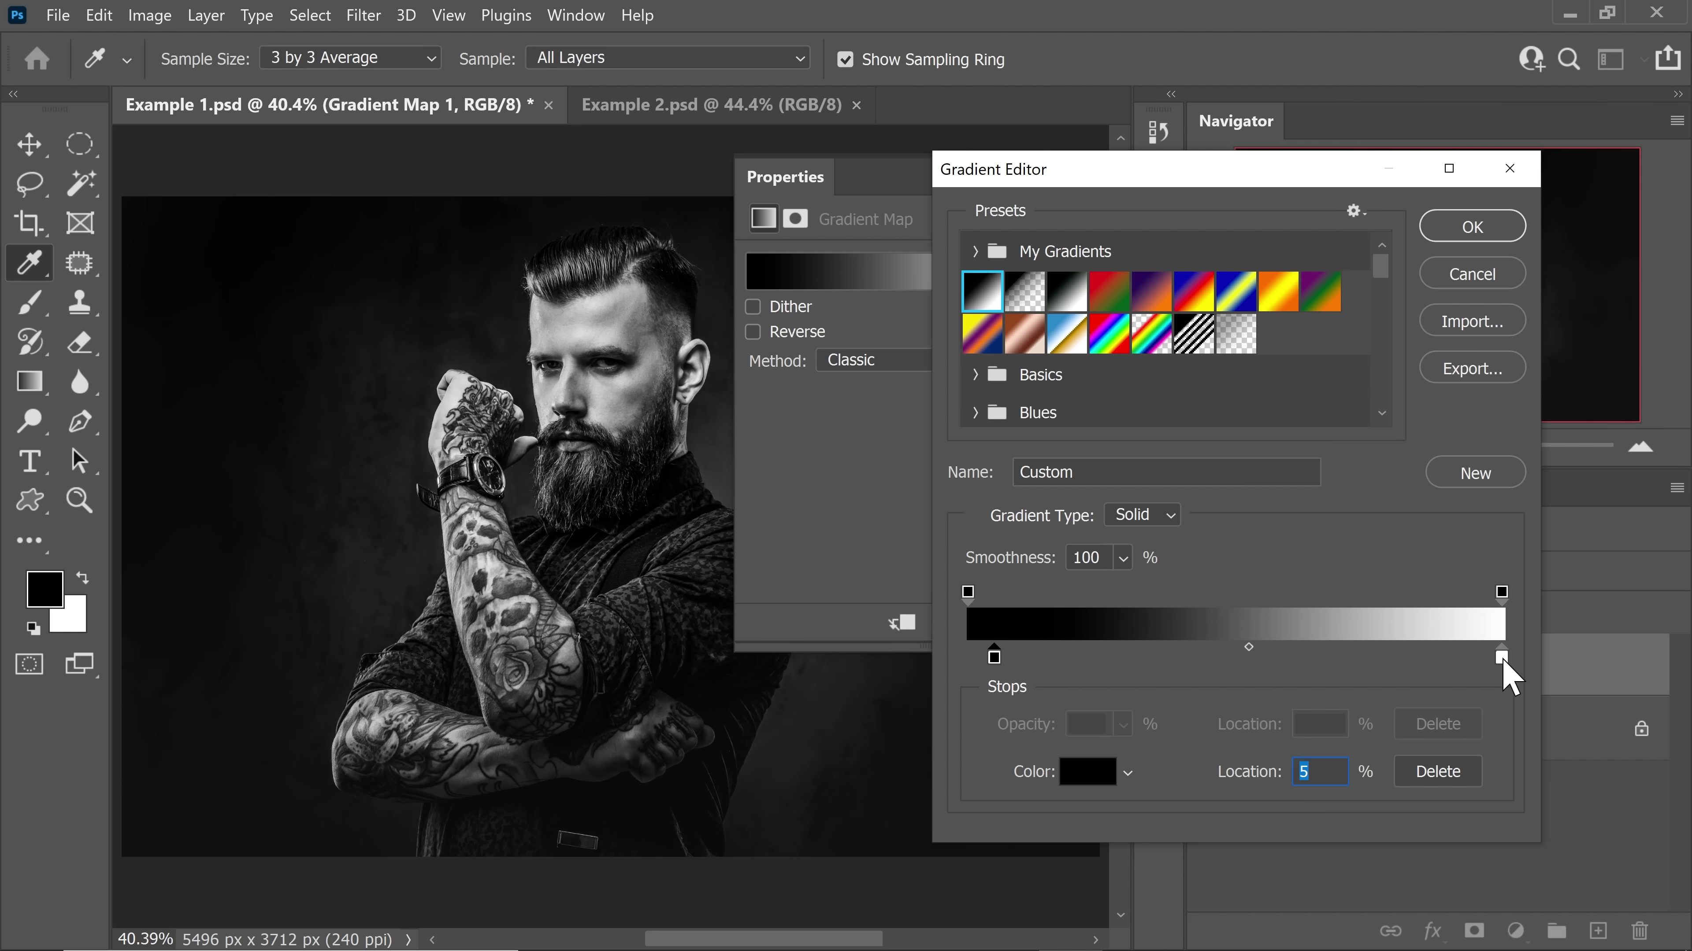
{"action": "left_click_drag", "start_coordinate": [1504, 658], "coordinate": [1474, 662]}
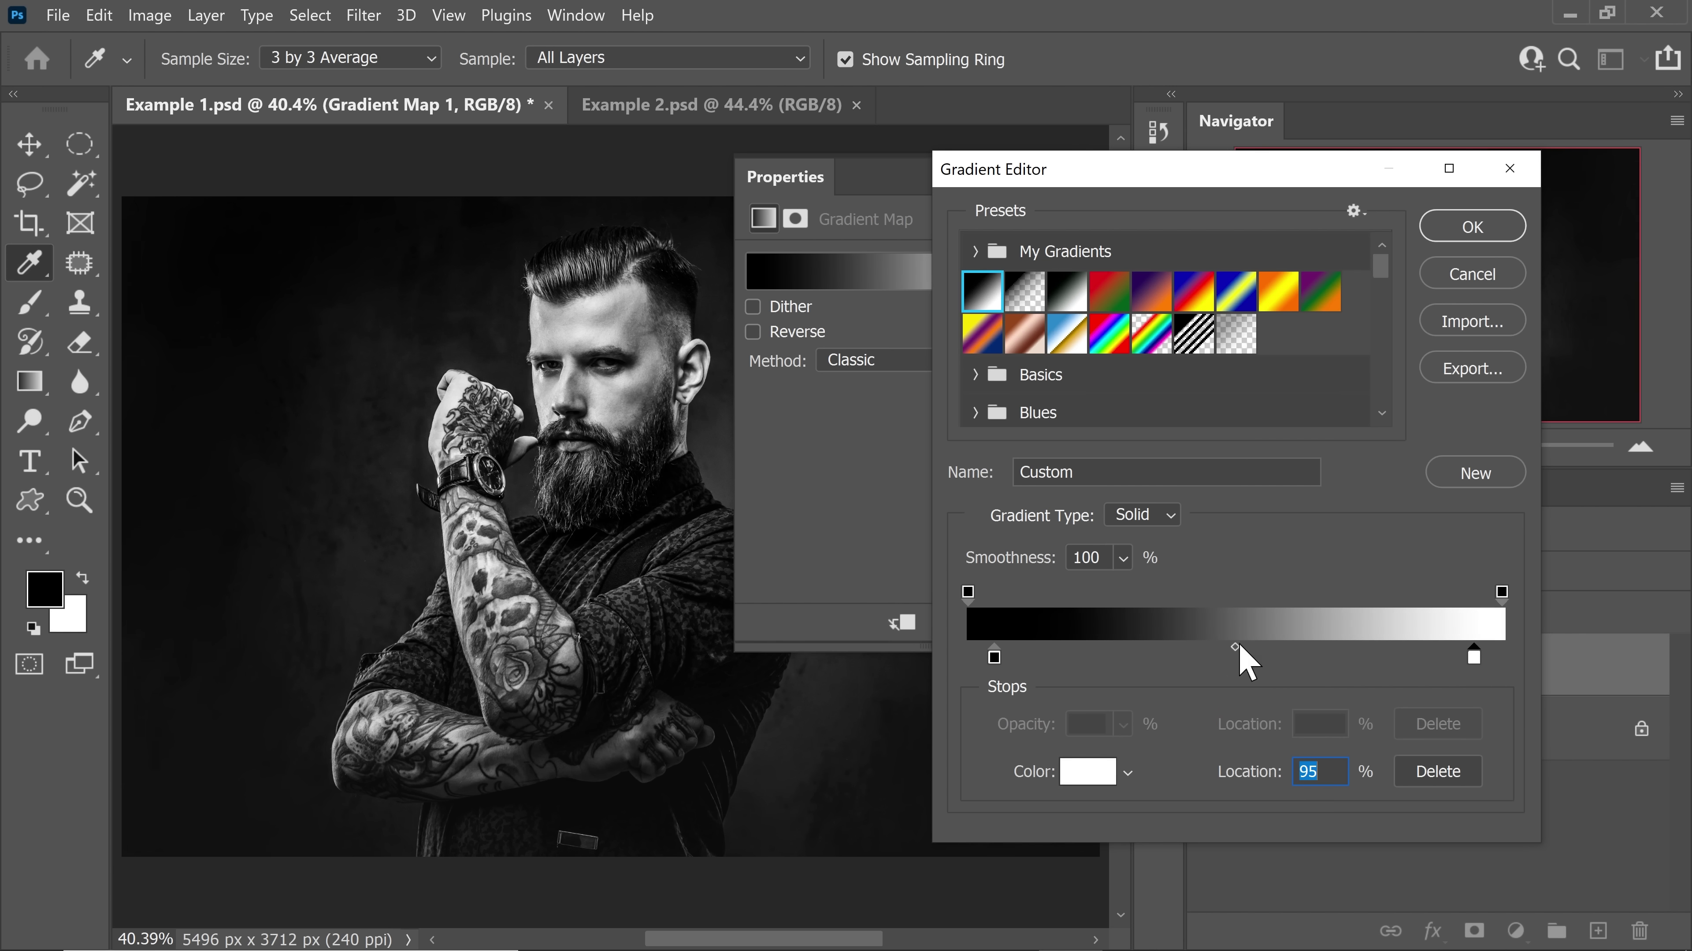
{"action": "left_click_drag", "start_coordinate": [1236, 650], "coordinate": [1258, 653]}
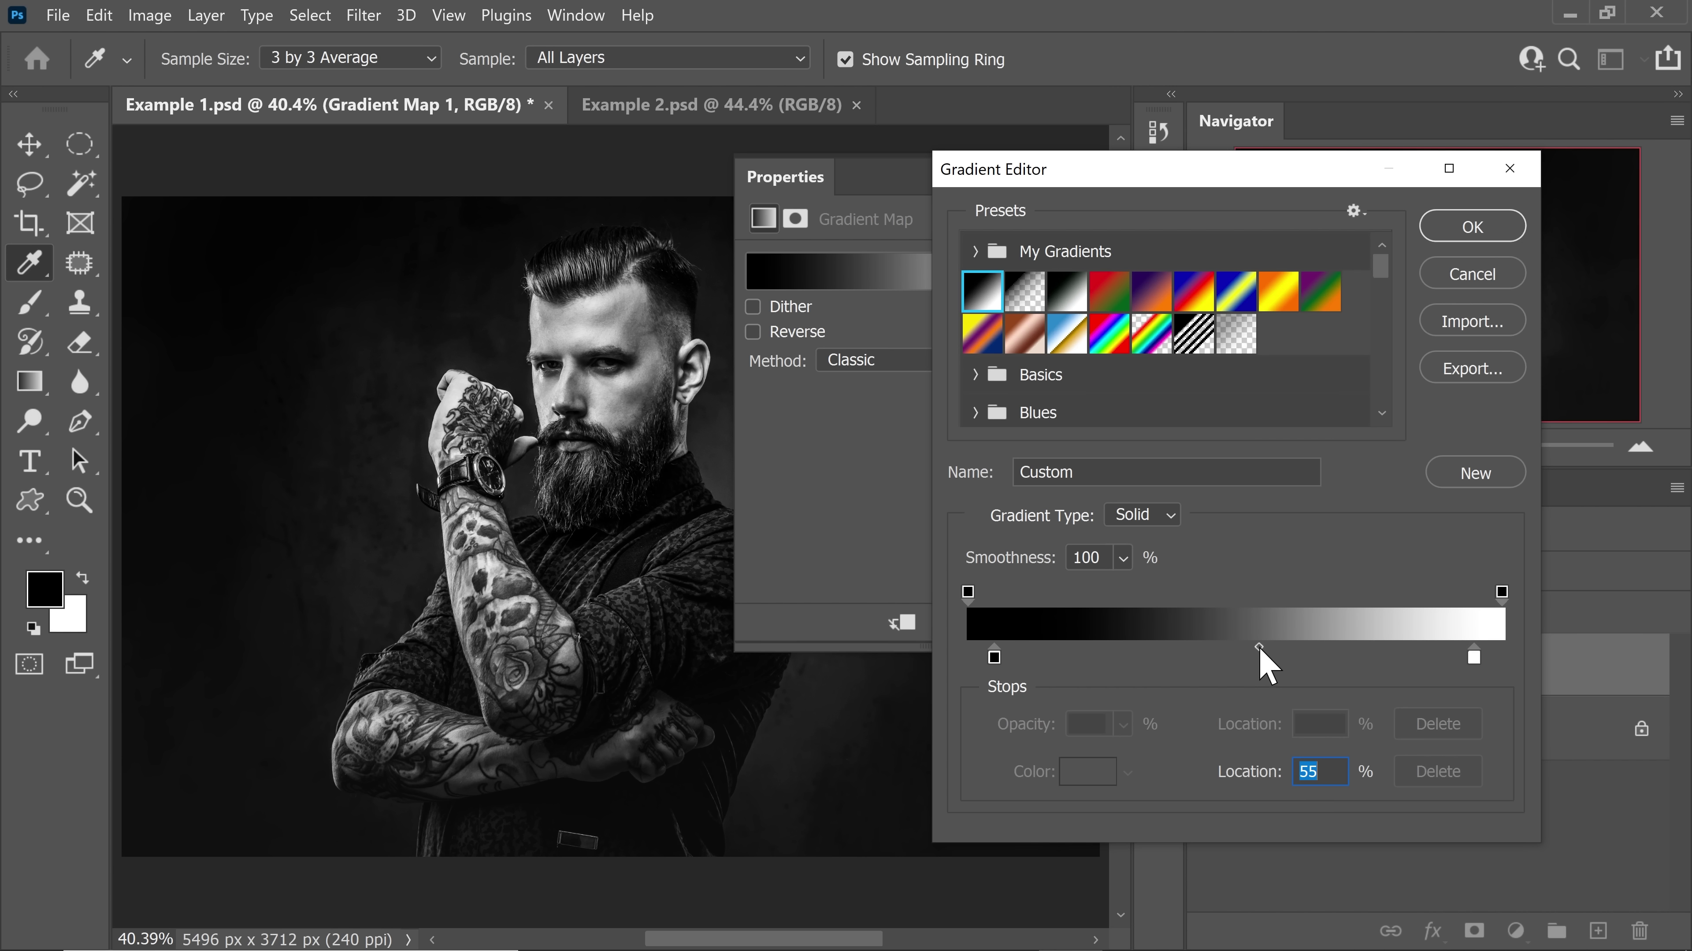
{"action": "left_click_drag", "start_coordinate": [1261, 655], "coordinate": [1302, 664]}
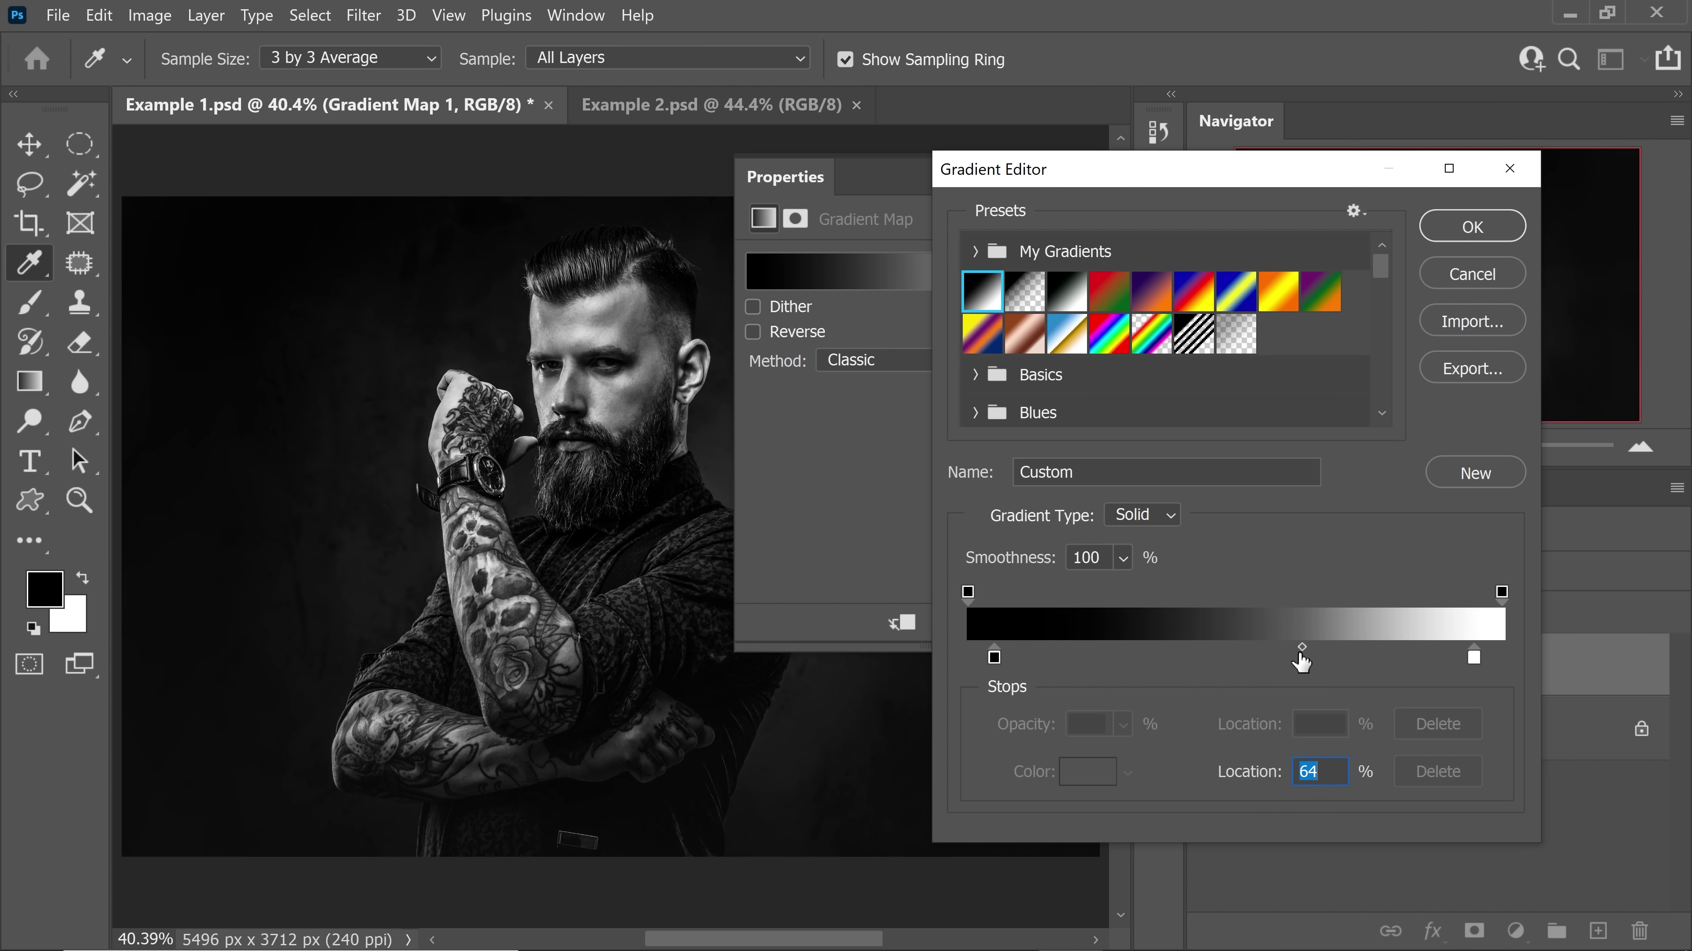
{"action": "left_click_drag", "start_coordinate": [1304, 656], "coordinate": [1188, 665]}
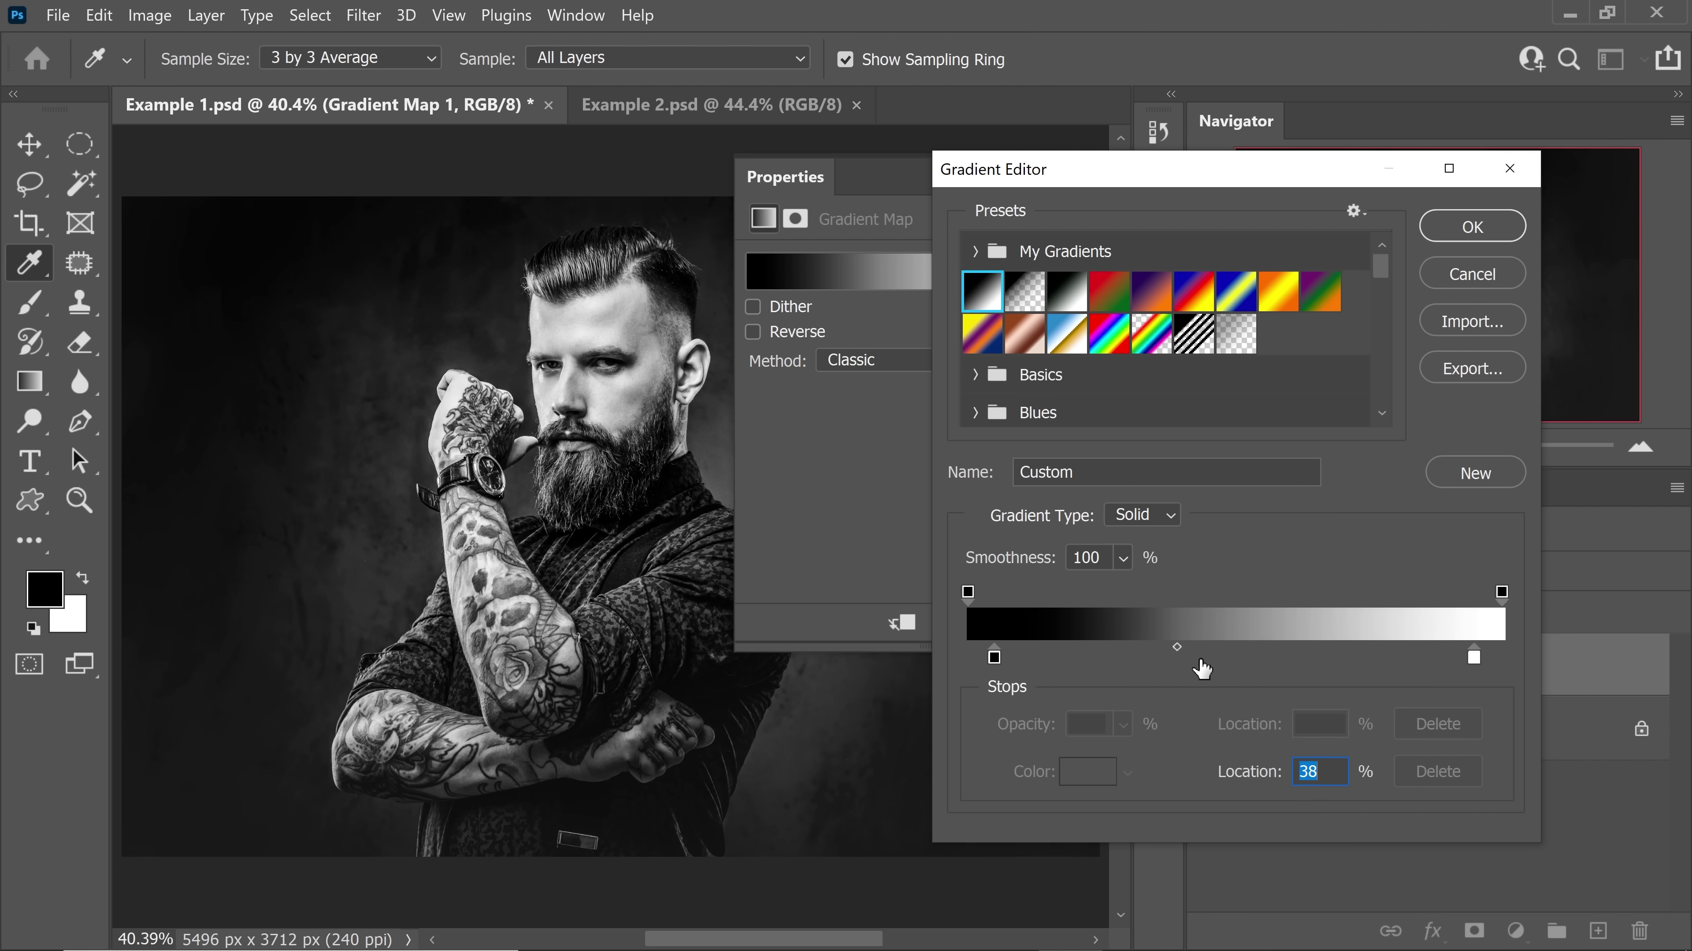
{"action": "left_click_drag", "start_coordinate": [1188, 664], "coordinate": [1279, 647]}
- Pull the white stop further inward and set the gradient midpoint to 64%
{"action": "left_click", "coordinate": [1278, 650]}
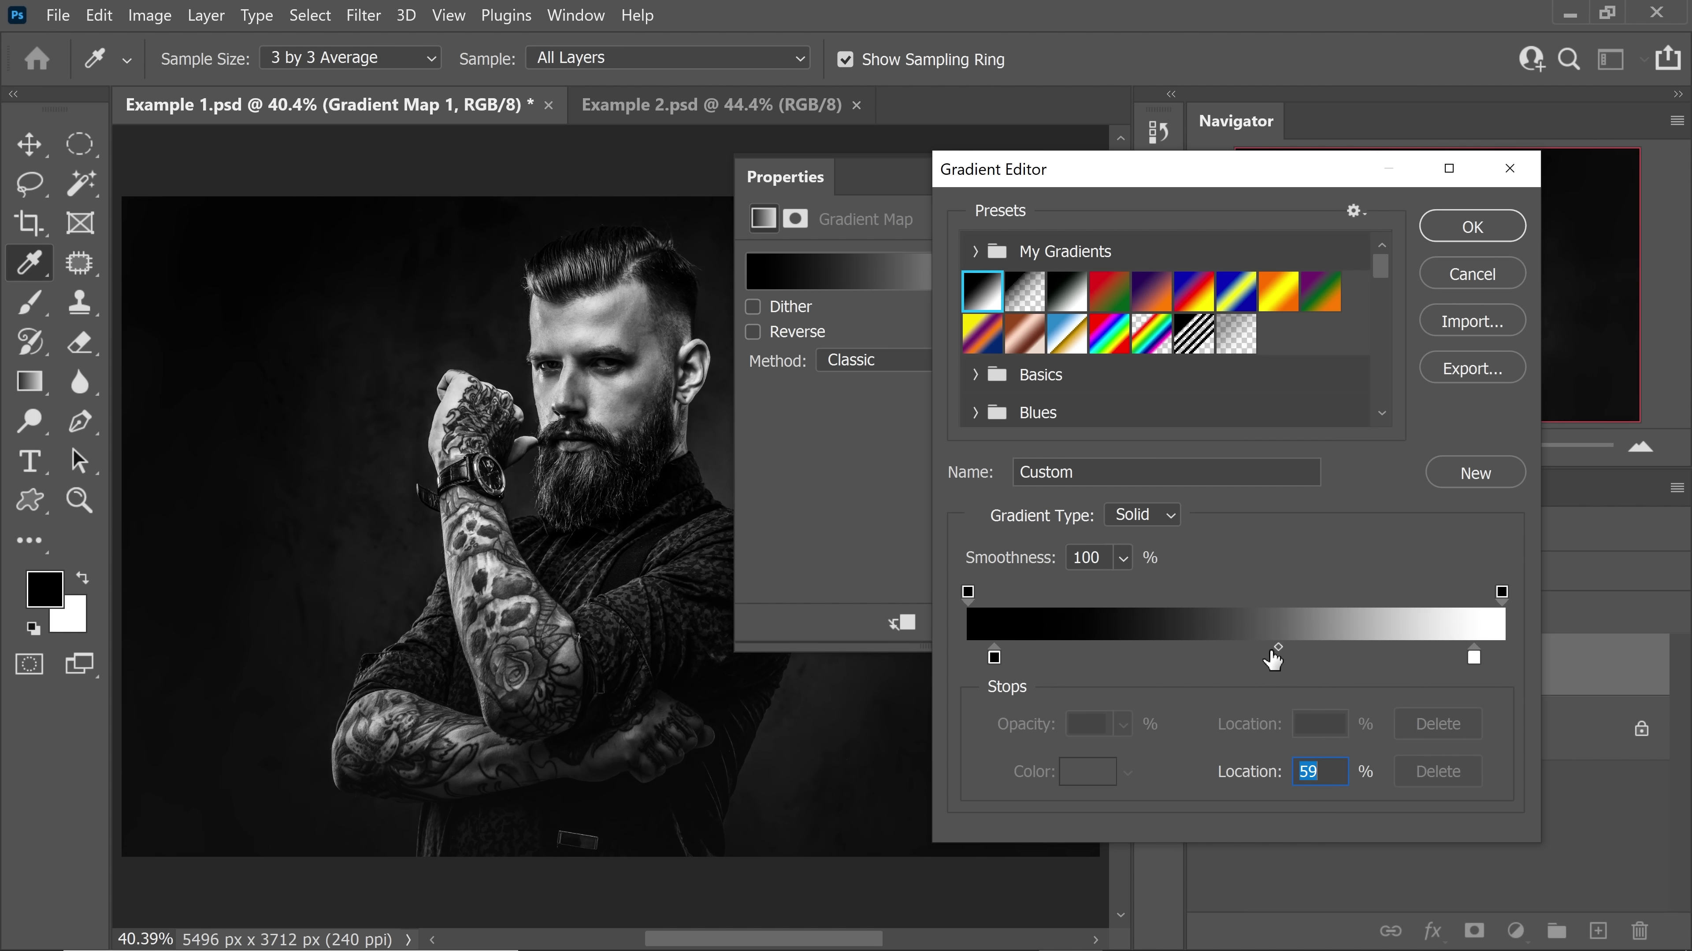
{"action": "scroll", "coordinate": [616, 293], "scroll_direction": "up", "scroll_amount": 8}
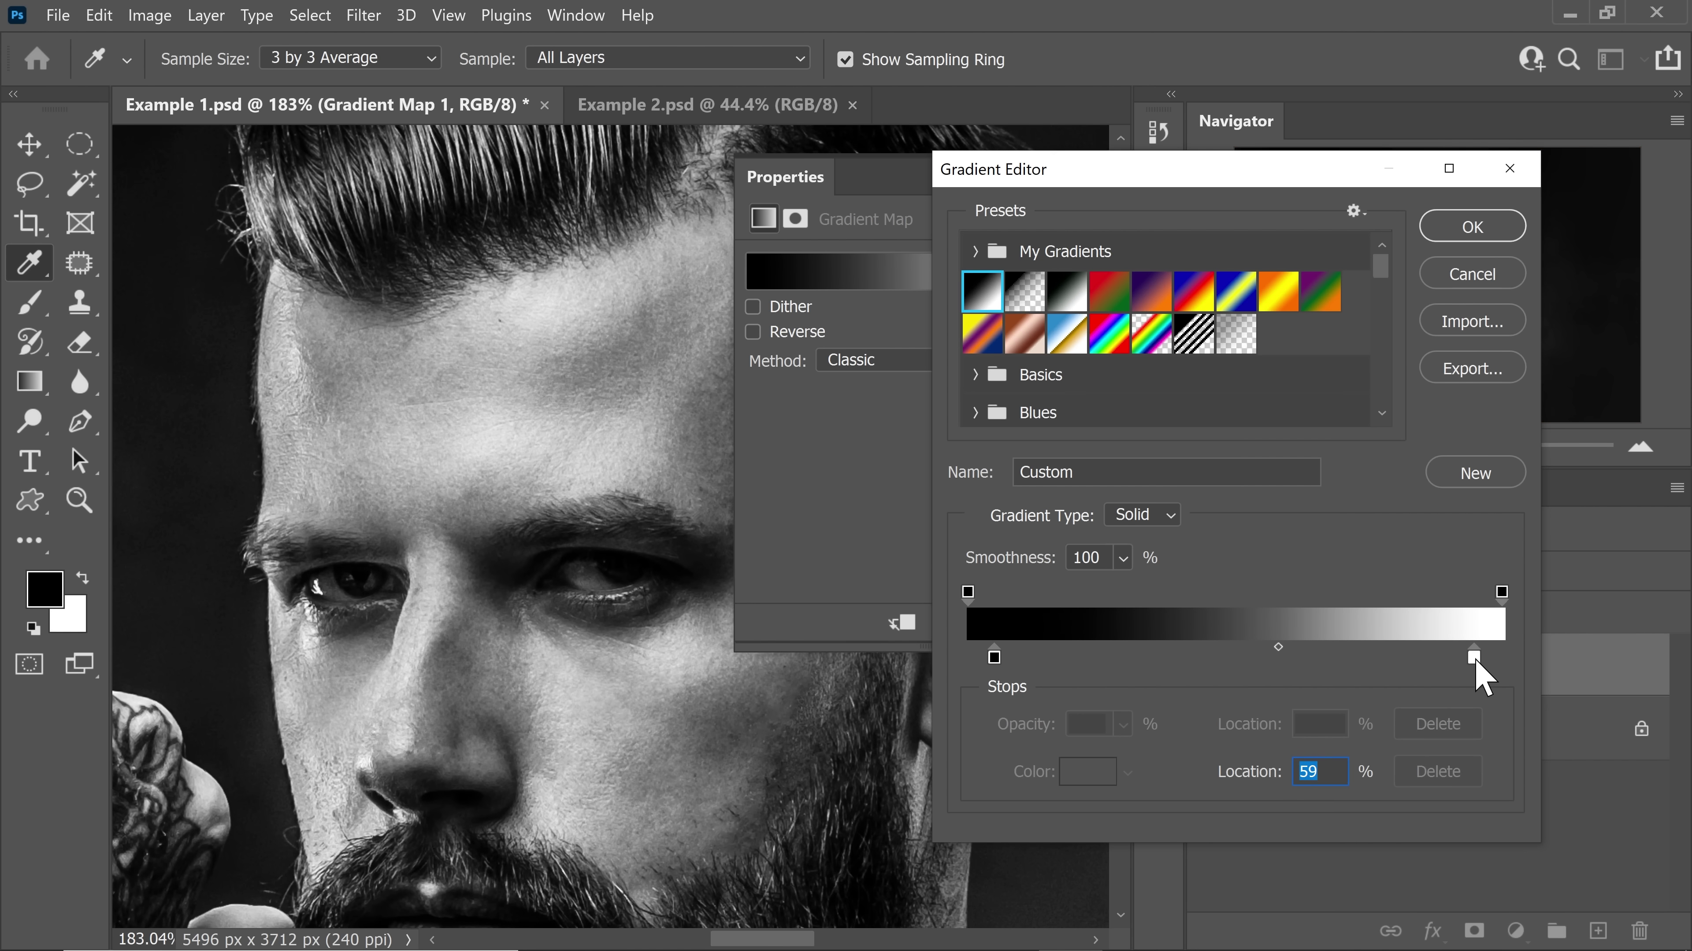
{"action": "left_click_drag", "start_coordinate": [1475, 663], "coordinate": [1425, 664]}
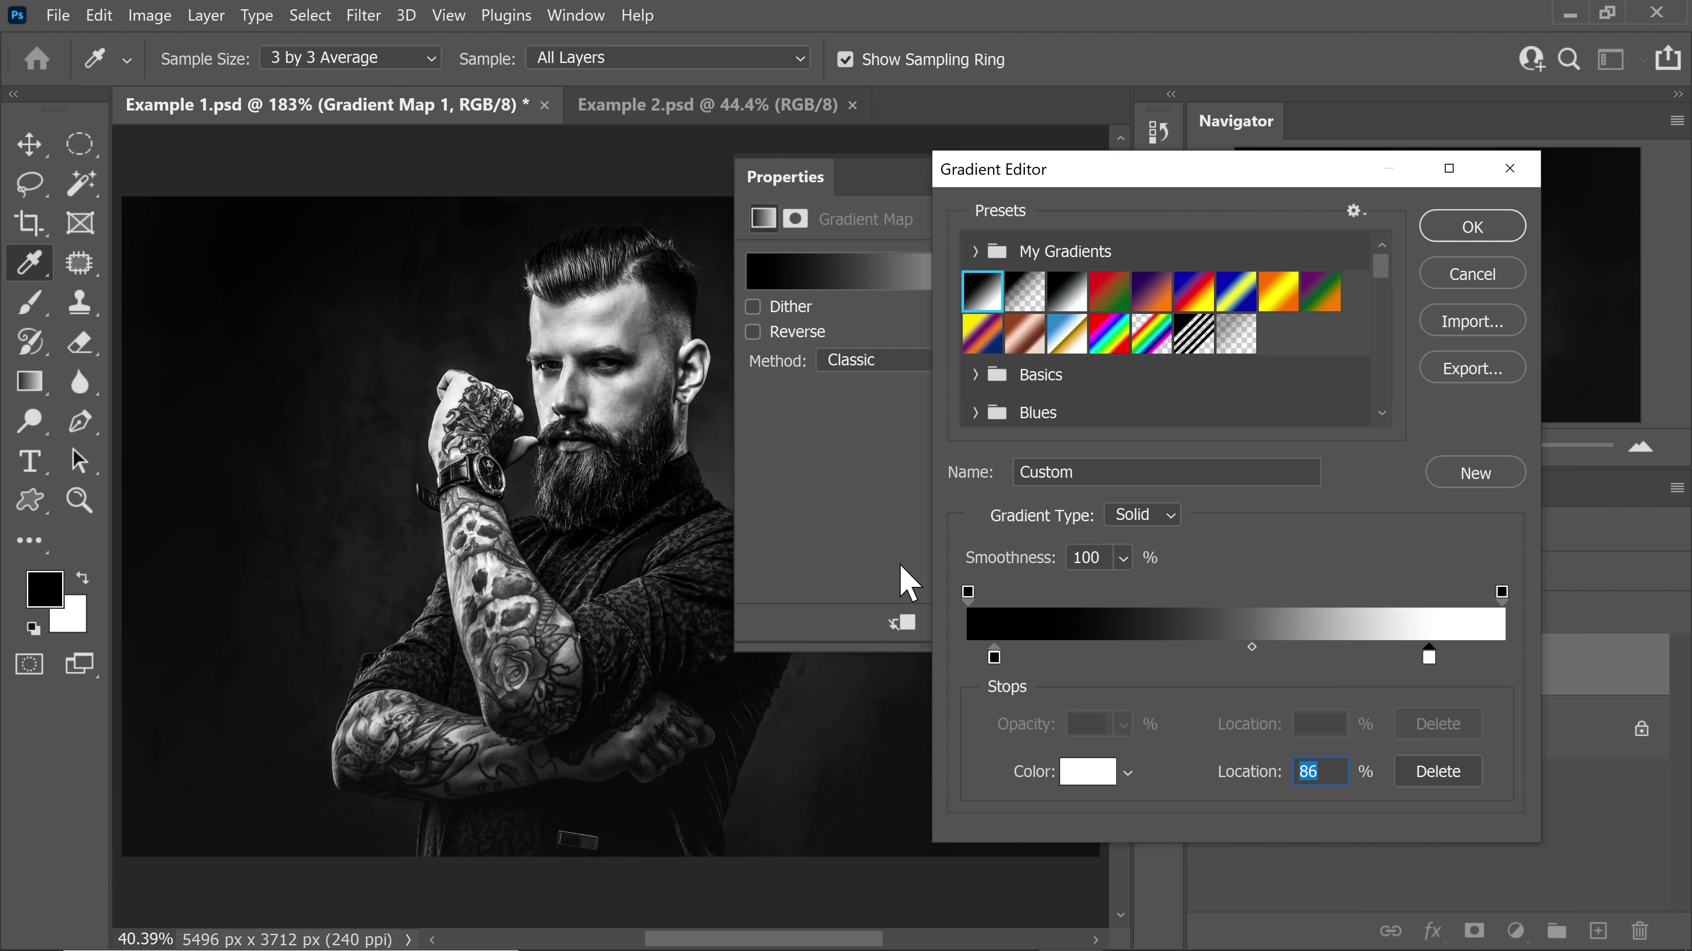
{"action": "key", "text": "ctrl+0"}
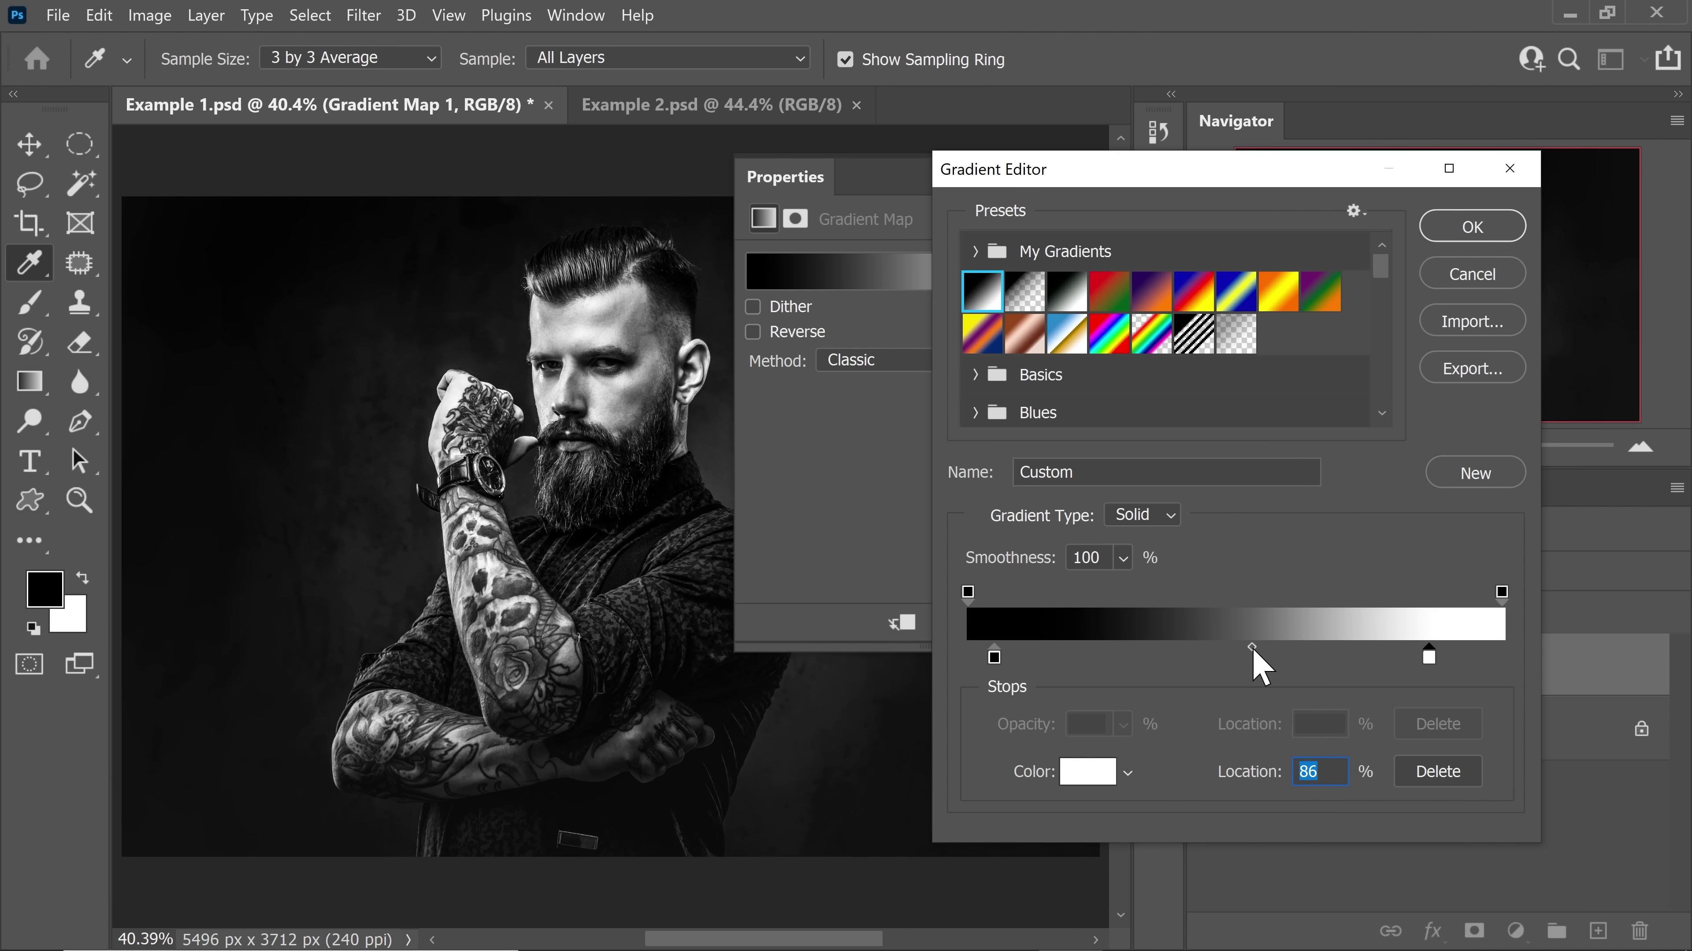
{"action": "left_click_drag", "start_coordinate": [1252, 648], "coordinate": [1273, 647]}
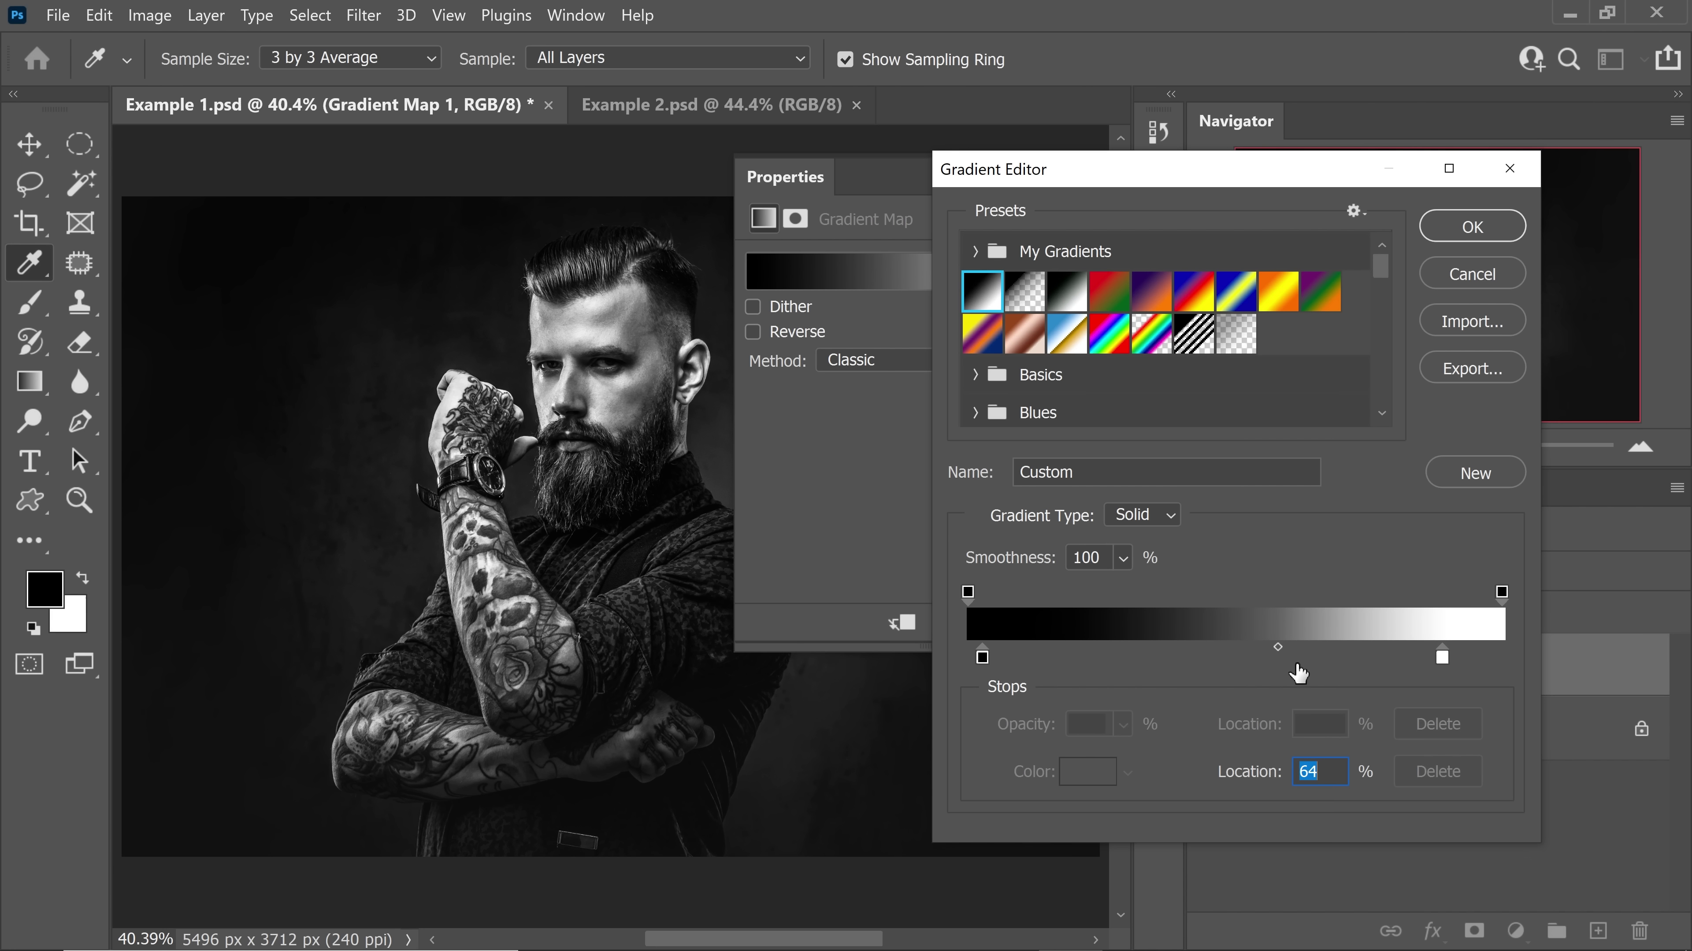
{"action": "left_click", "coordinate": [1470, 230]}
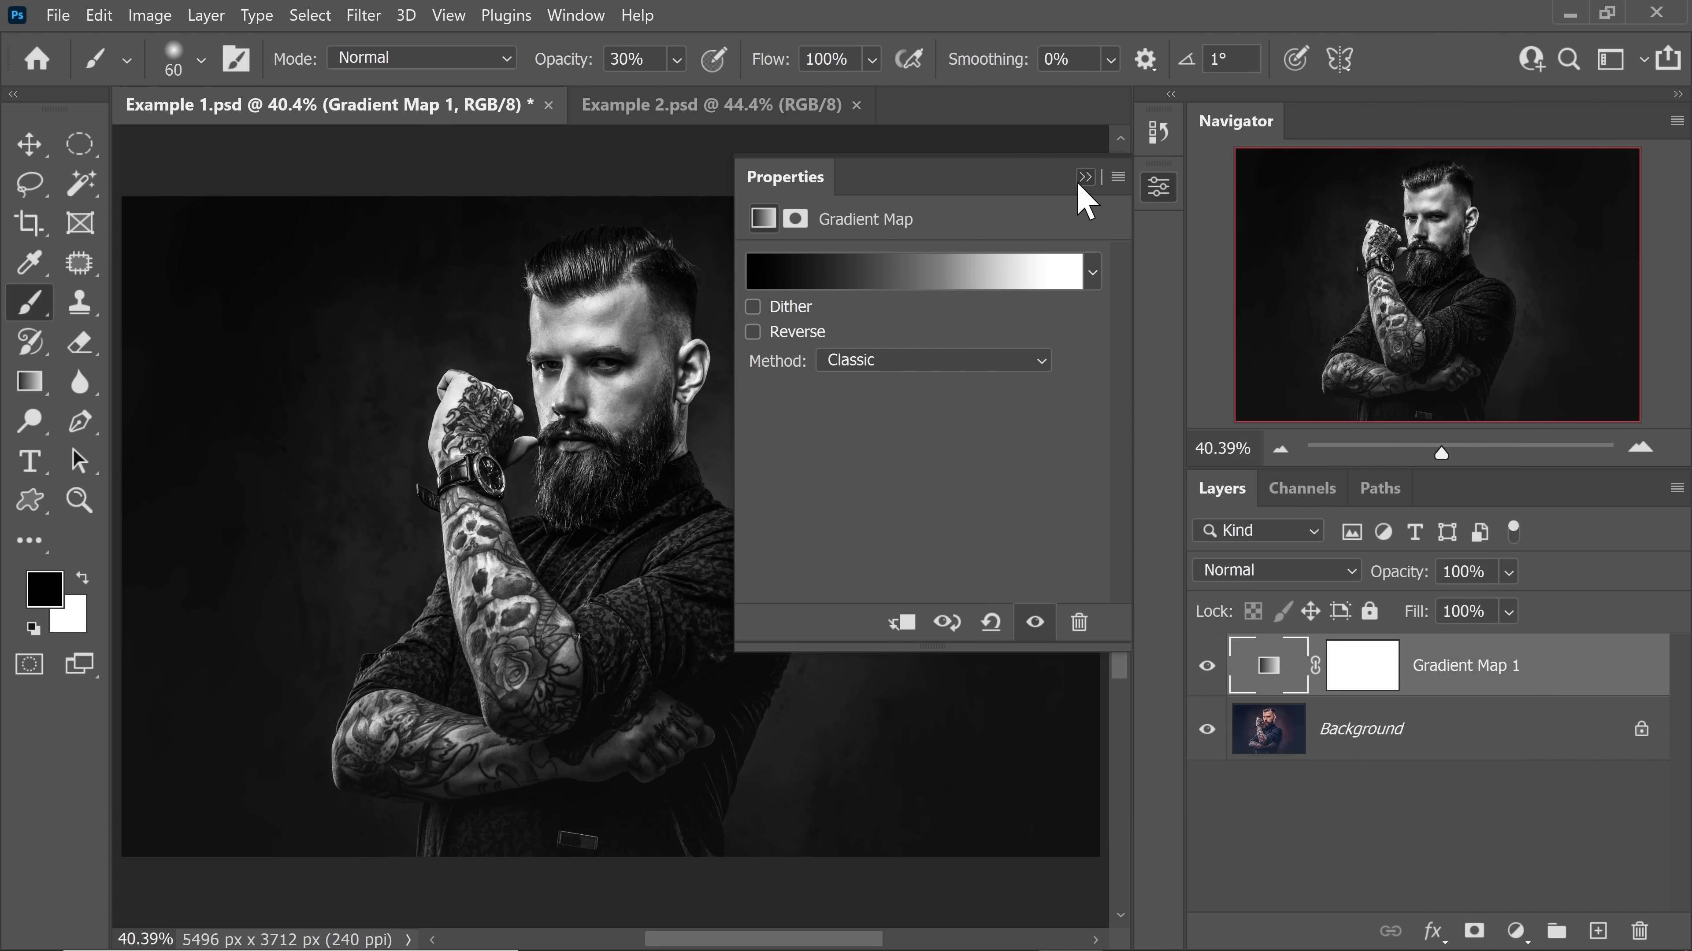
{"action": "left_click", "coordinate": [1083, 177]}
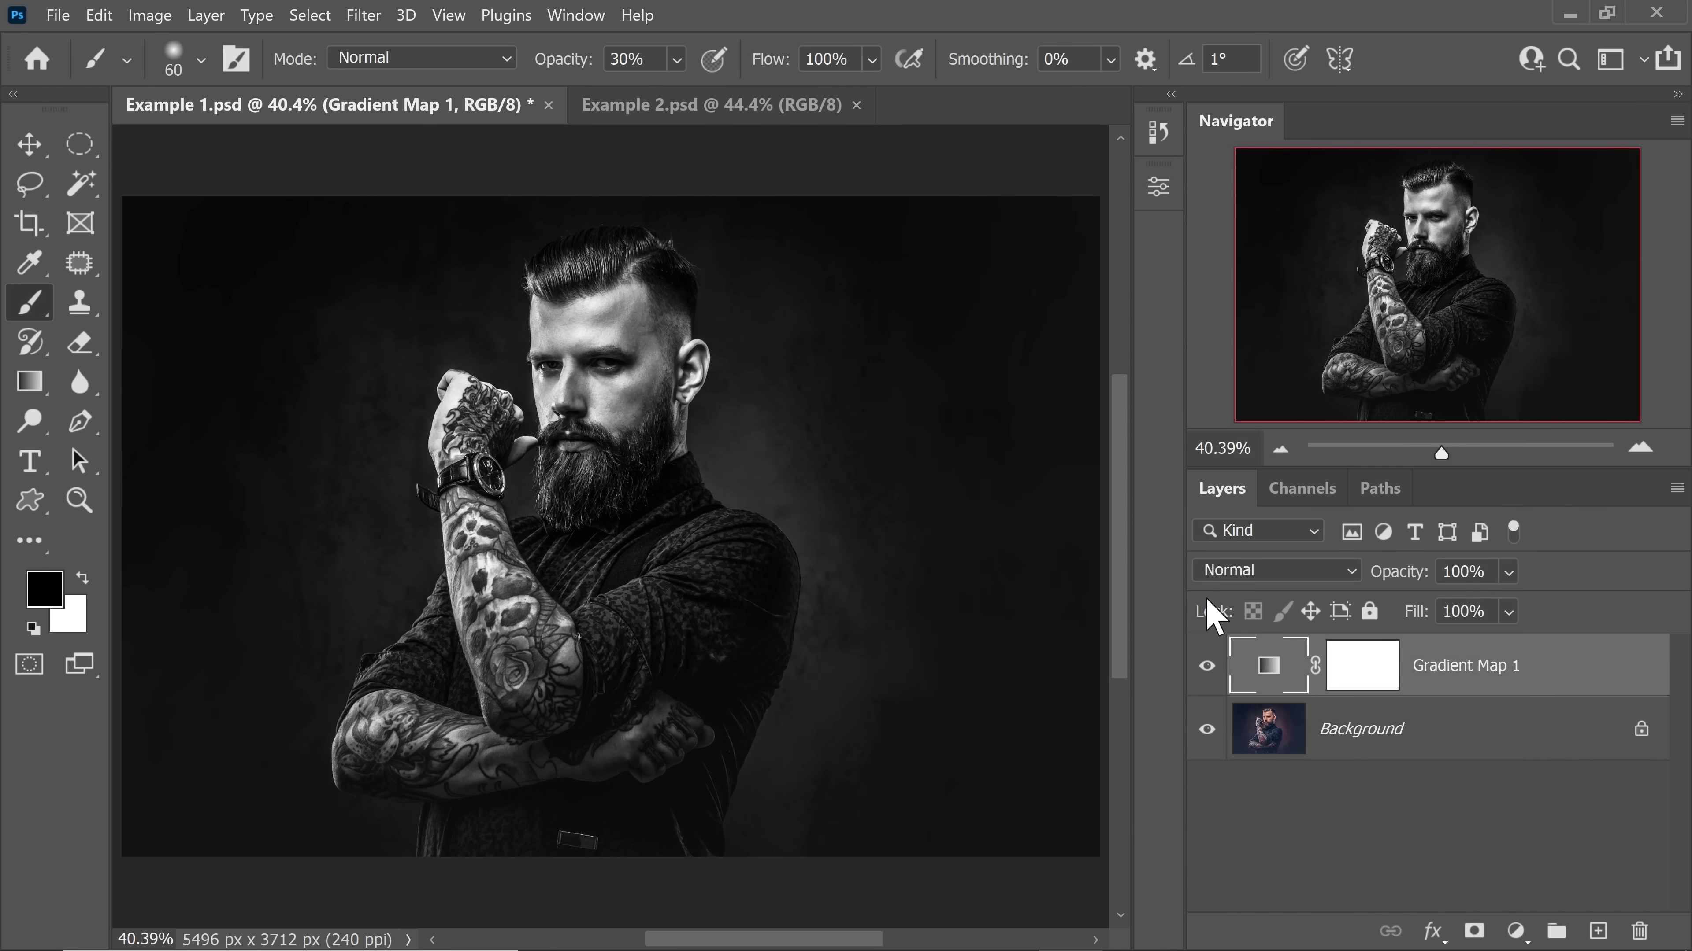
{"action": "left_click", "coordinate": [1206, 668]}
{"action": "left_click", "coordinate": [1205, 668]}
{"action": "left_click", "coordinate": [1206, 666]}
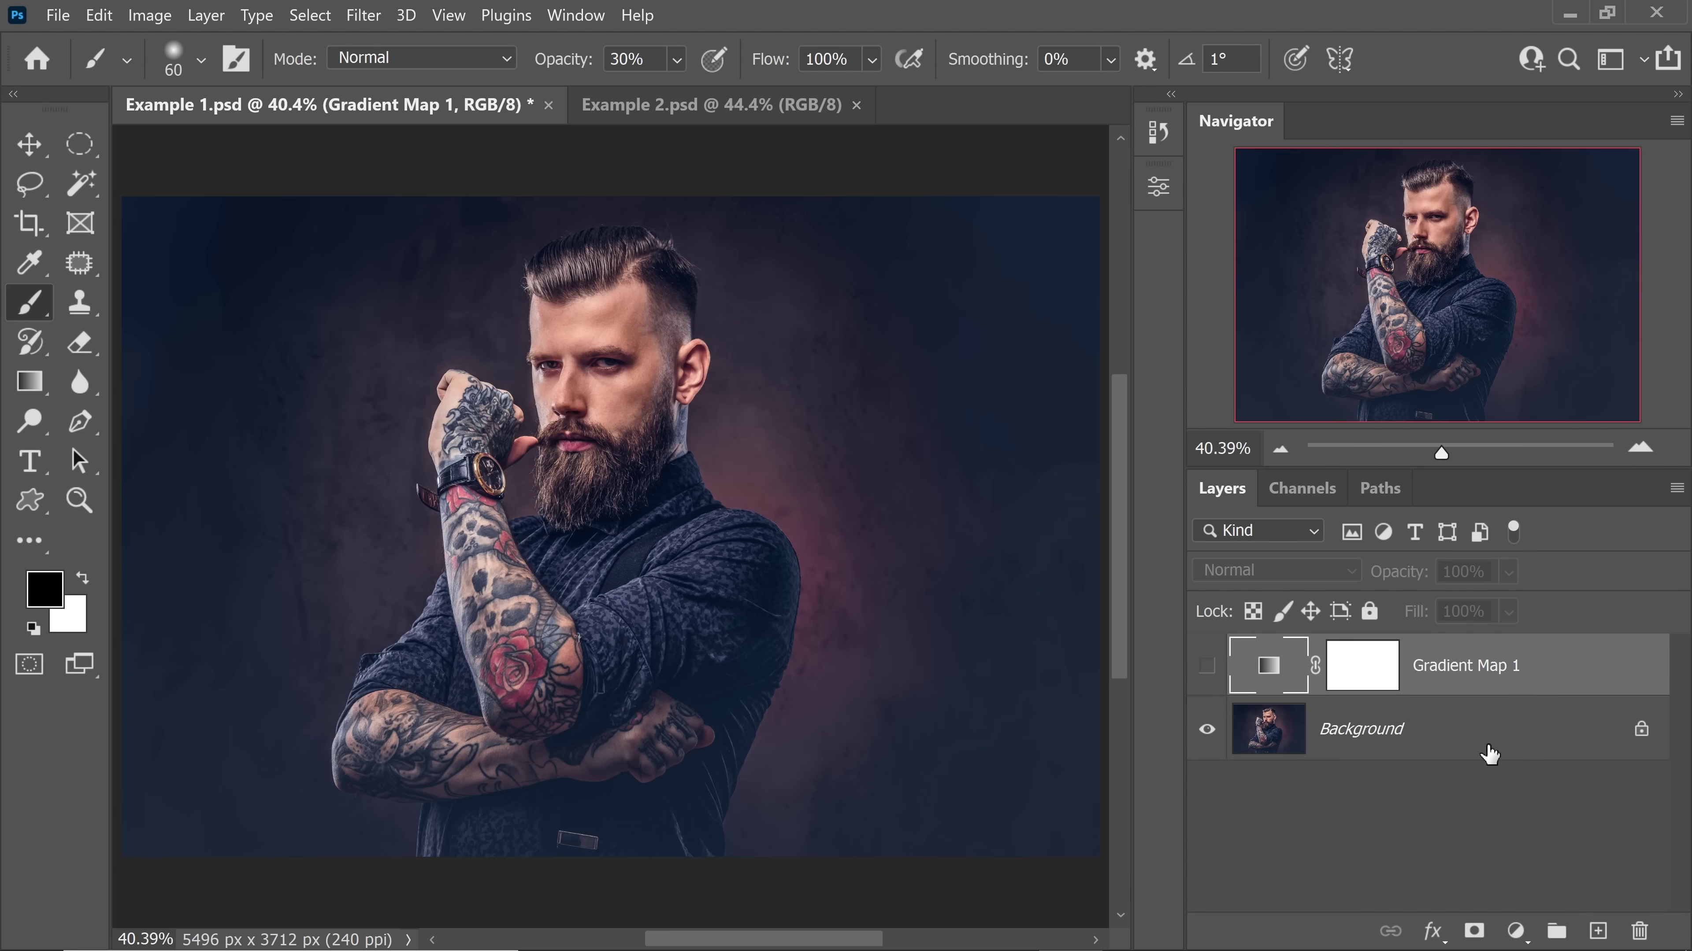
{"action": "left_click", "coordinate": [1485, 730]}
{"action": "left_click", "coordinate": [1516, 931]}
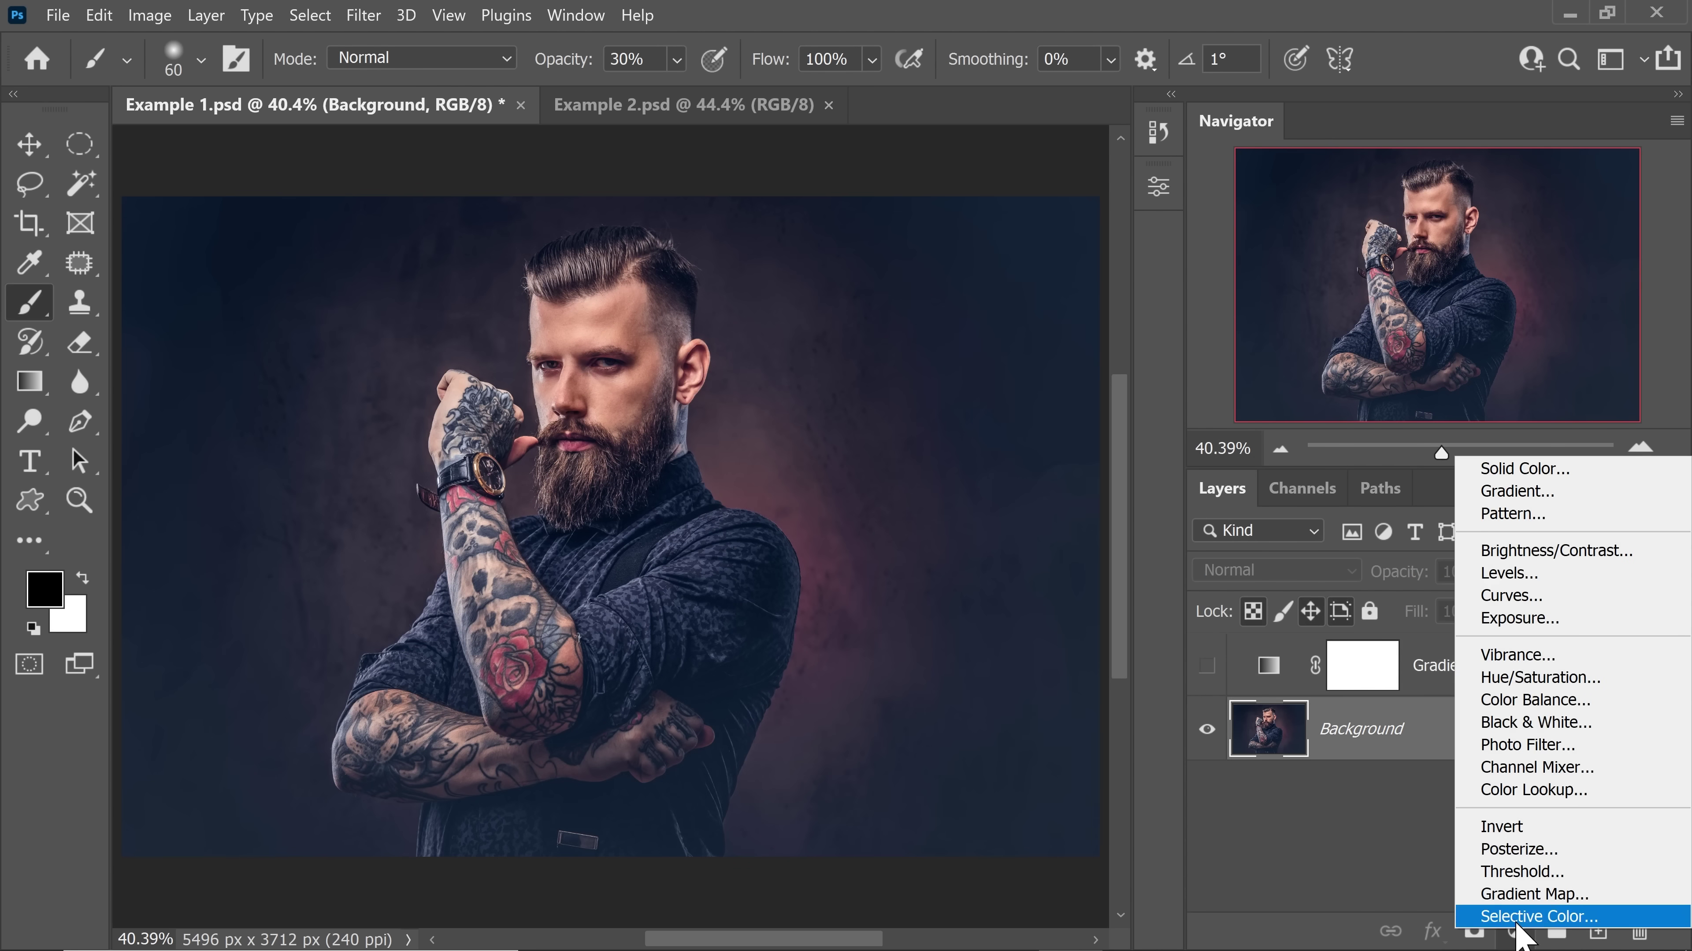
{"action": "left_click", "coordinate": [1552, 723]}
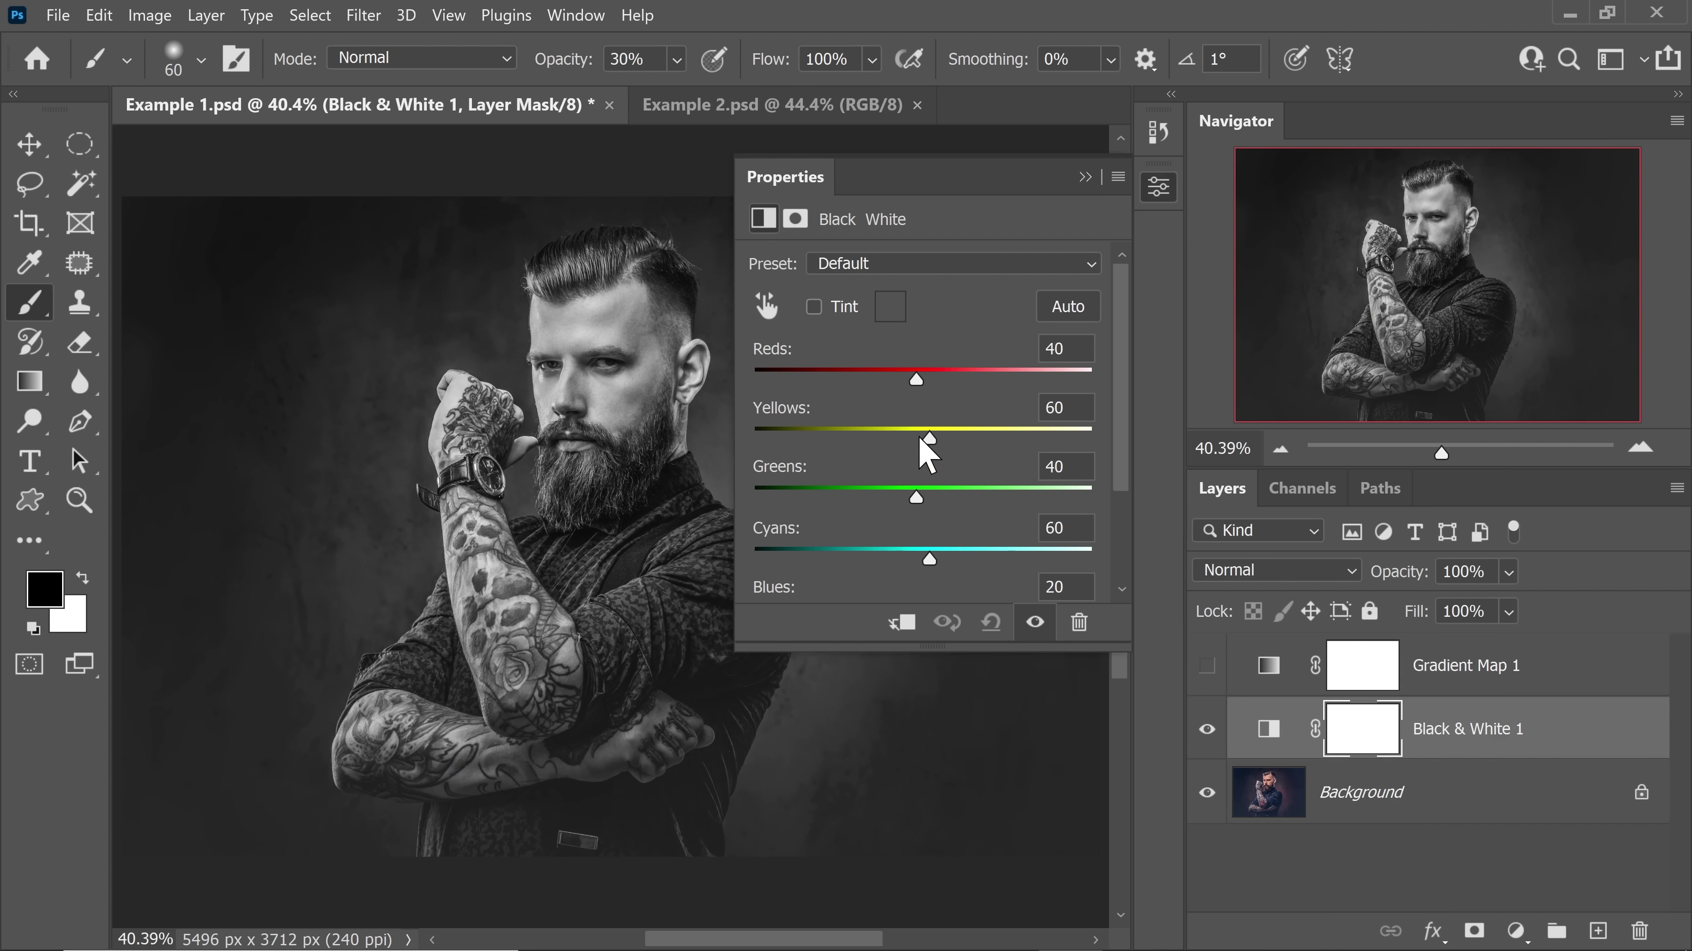
{"action": "left_click_drag", "start_coordinate": [1122, 473], "coordinate": [1137, 560]}
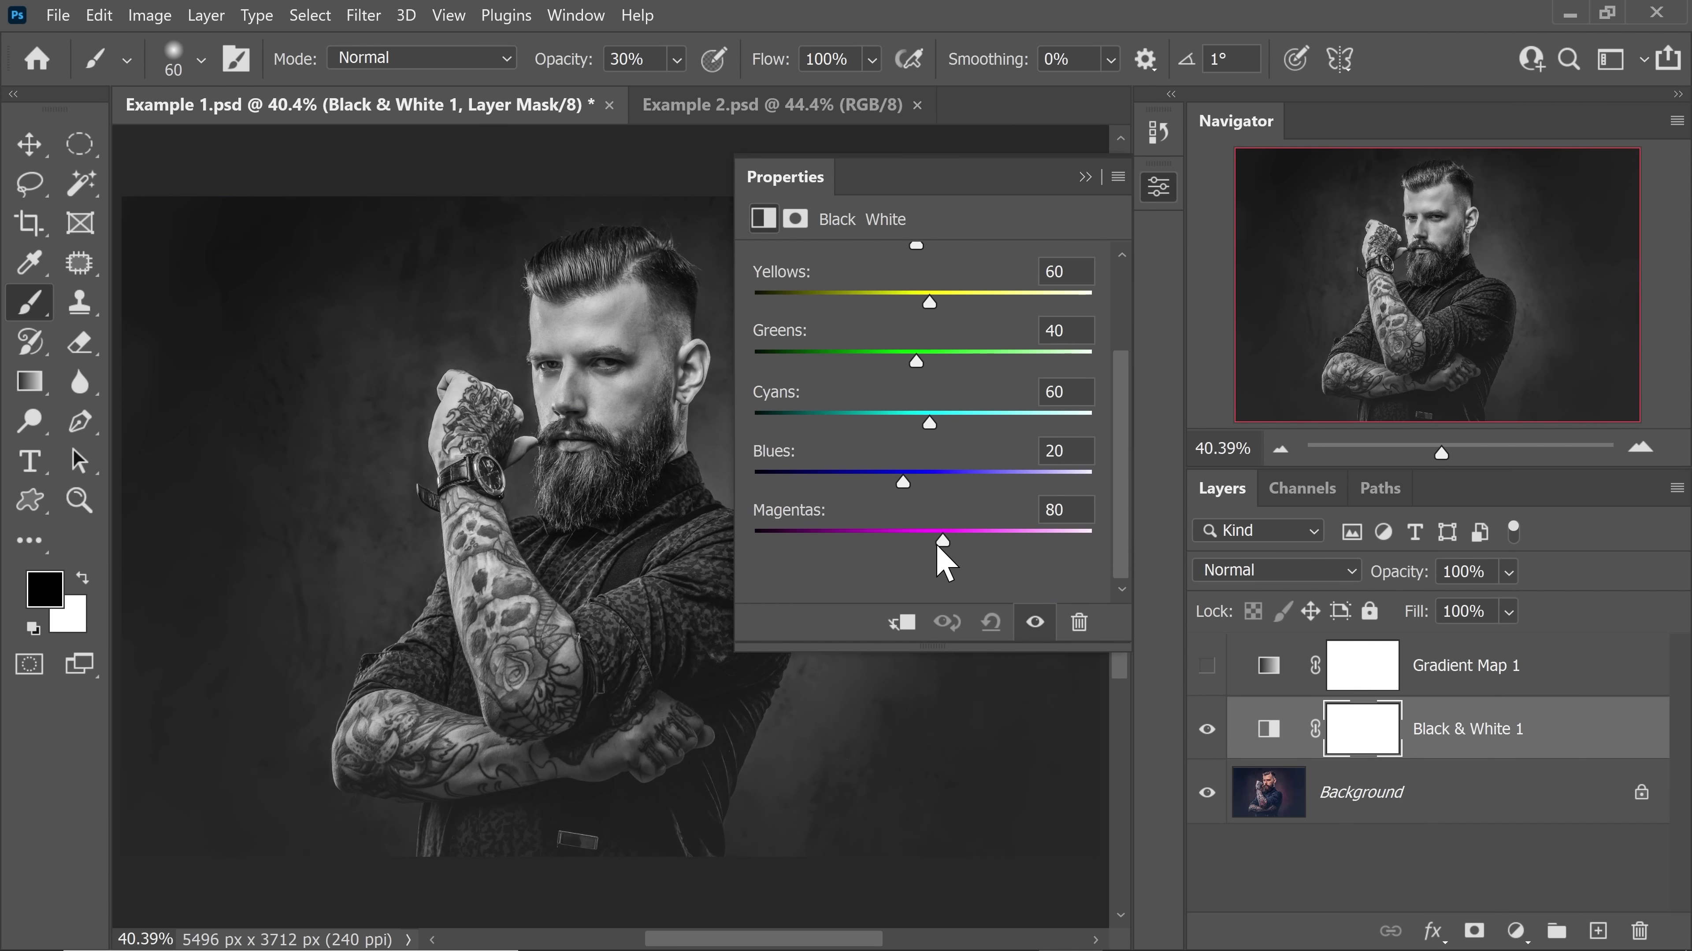
{"action": "left_click_drag", "start_coordinate": [942, 541], "coordinate": [892, 542]}
{"action": "left_click_drag", "start_coordinate": [930, 424], "coordinate": [963, 421]}
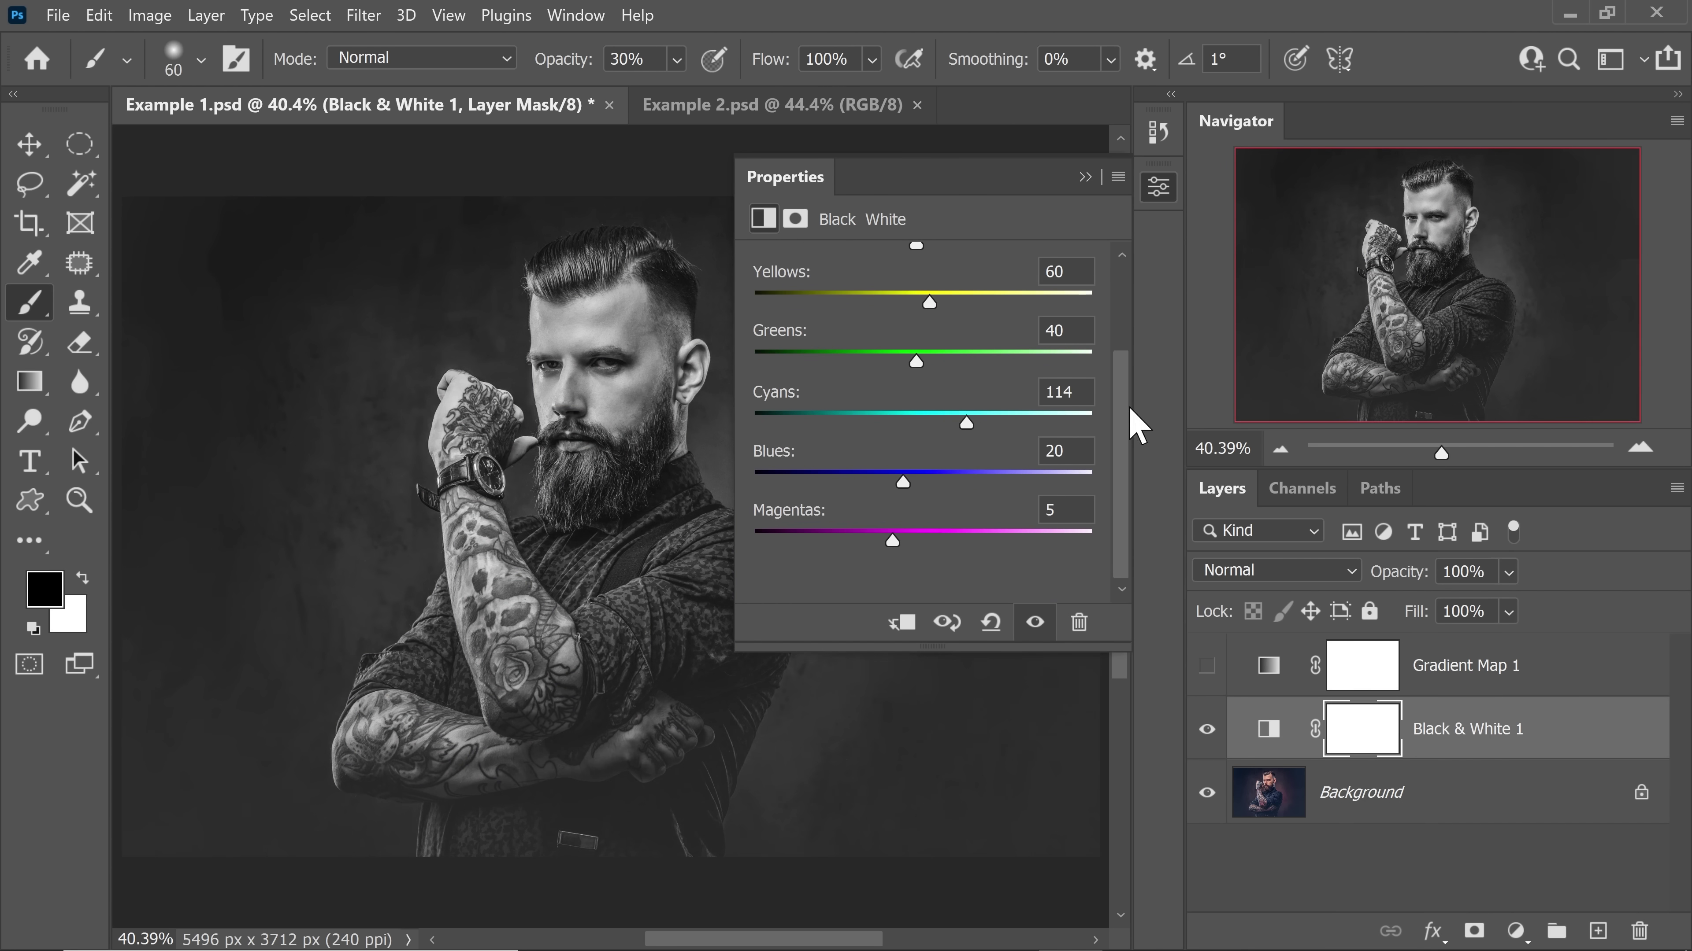
{"action": "left_click_drag", "start_coordinate": [1126, 427], "coordinate": [1119, 348]}
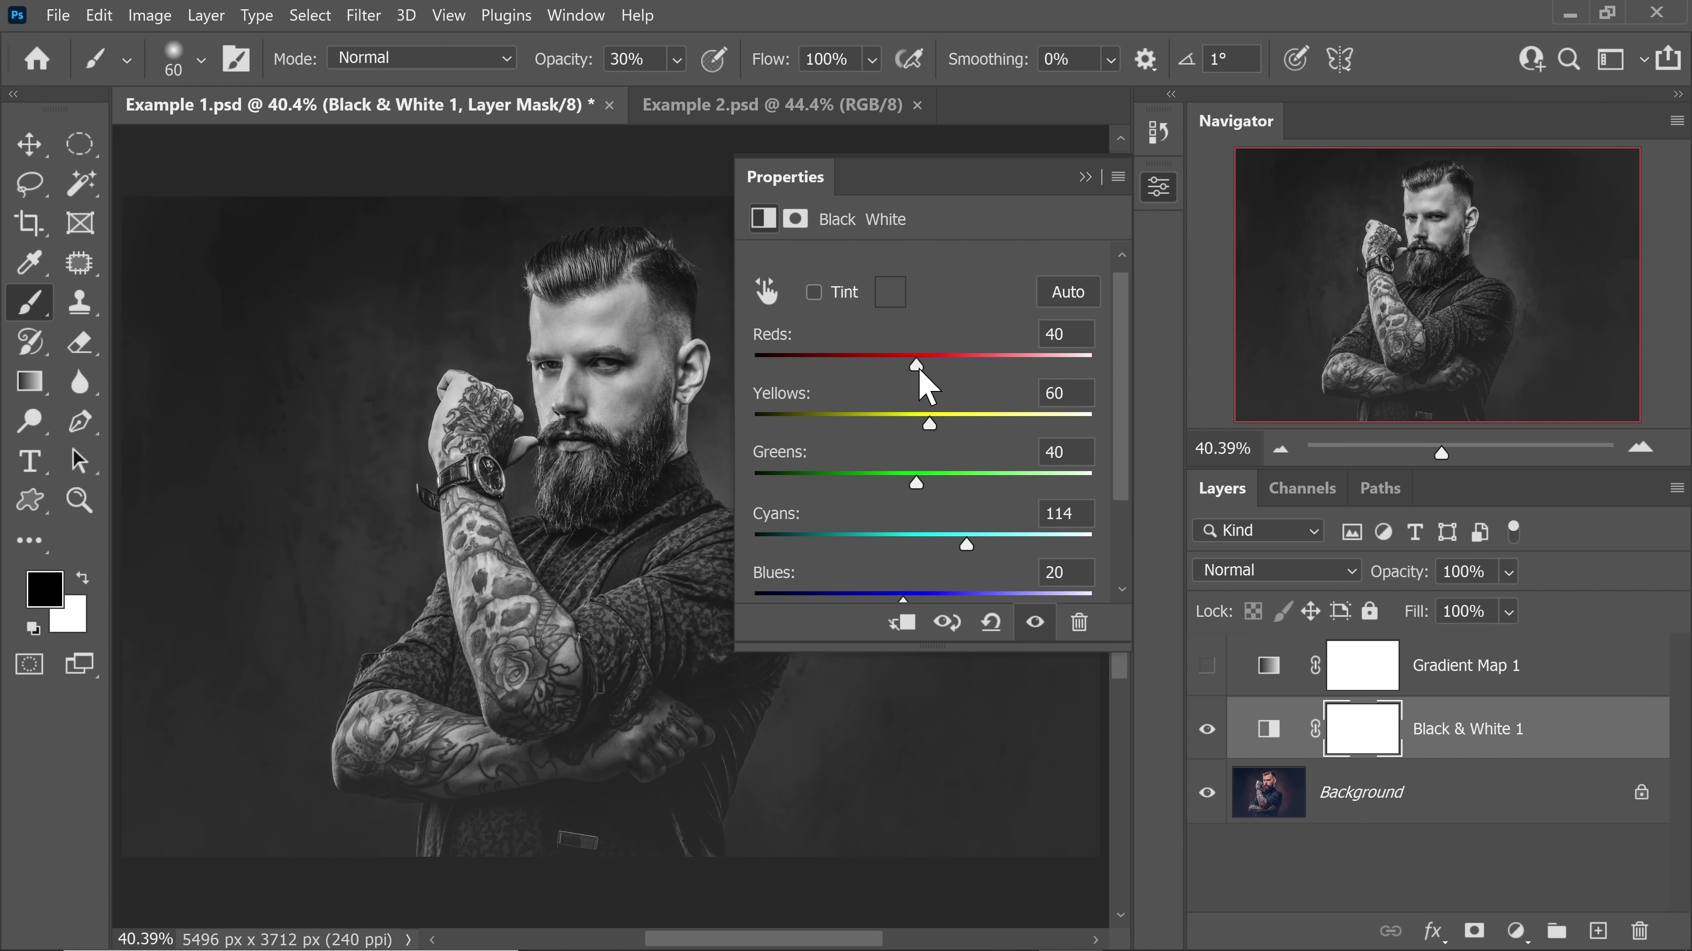
{"action": "mouse_move", "coordinate": [918, 366]}
{"action": "left_mouse_down"}
{"action": "mouse_move", "coordinate": [959, 368]}
{"action": "mouse_move", "coordinate": [910, 367]}
{"action": "left_mouse_up"}
{"action": "left_click", "coordinate": [1206, 729]}
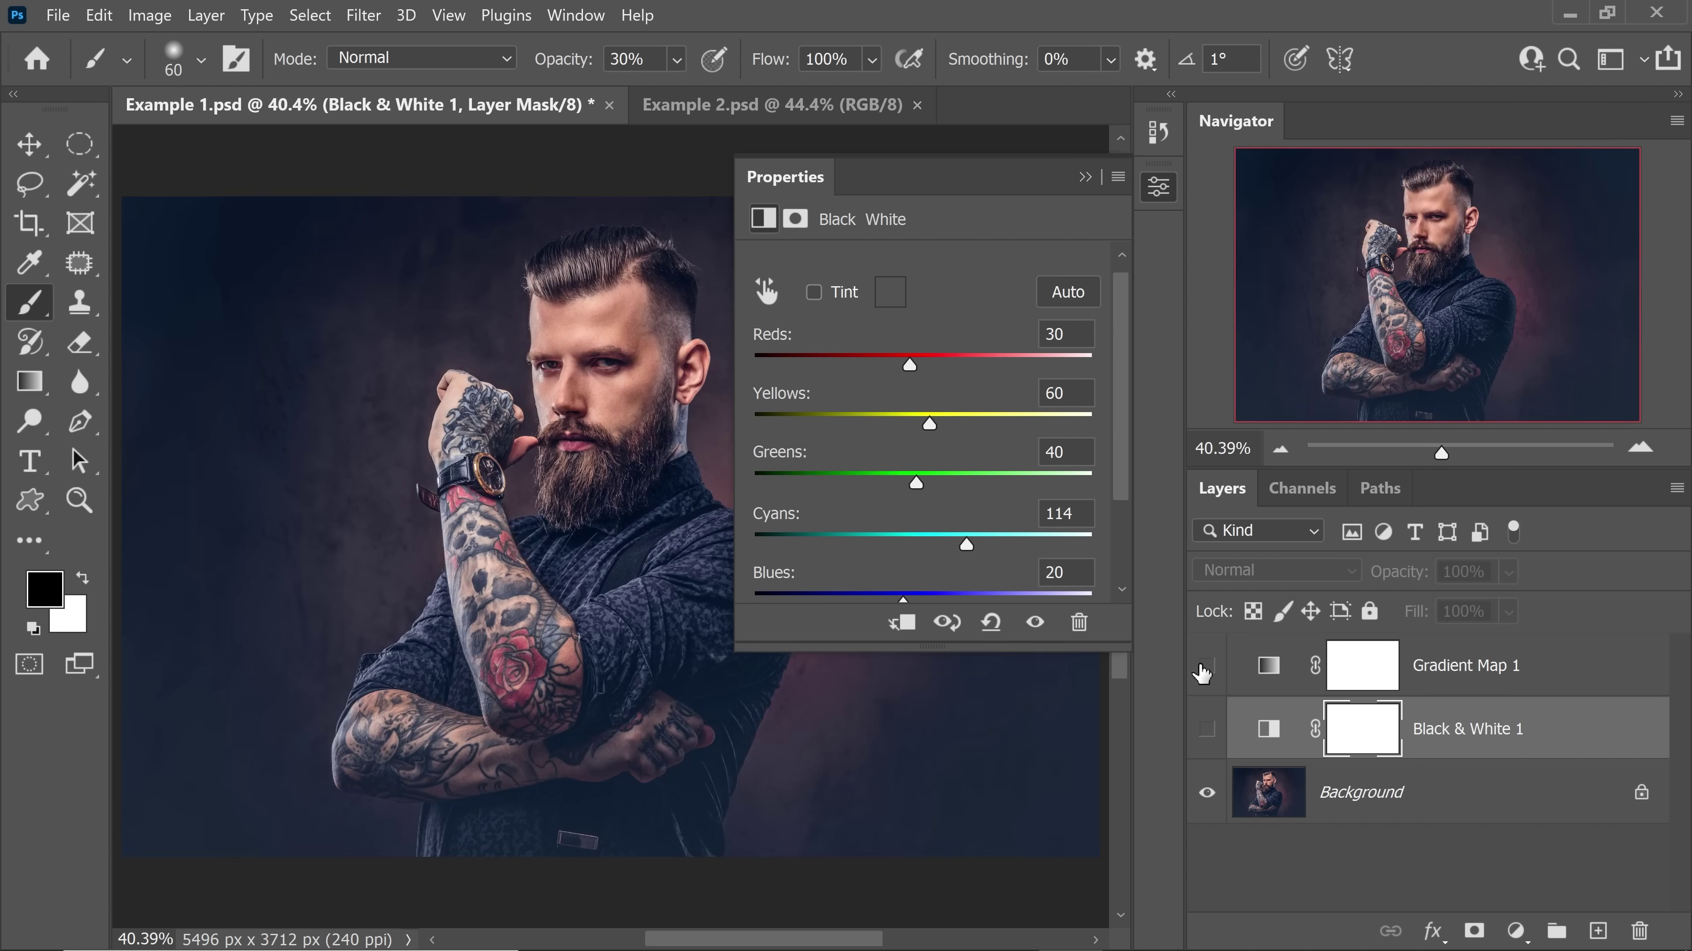
{"action": "left_click", "coordinate": [1207, 665]}
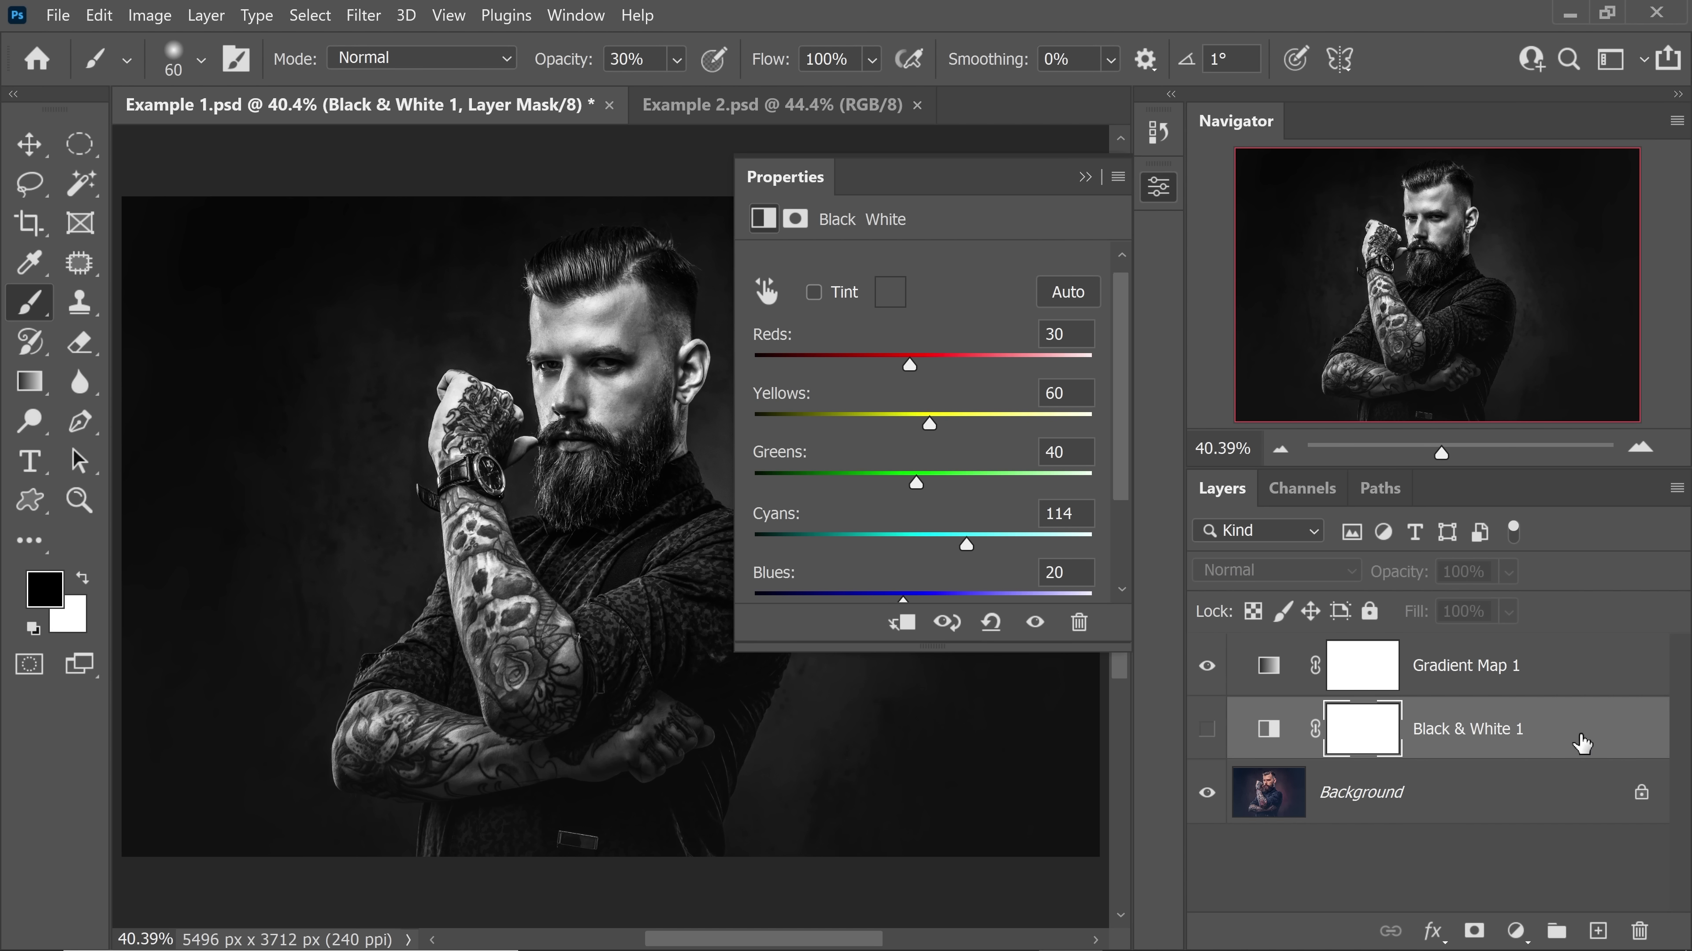
{"action": "left_click_drag", "start_coordinate": [1583, 743], "coordinate": [1642, 931]}
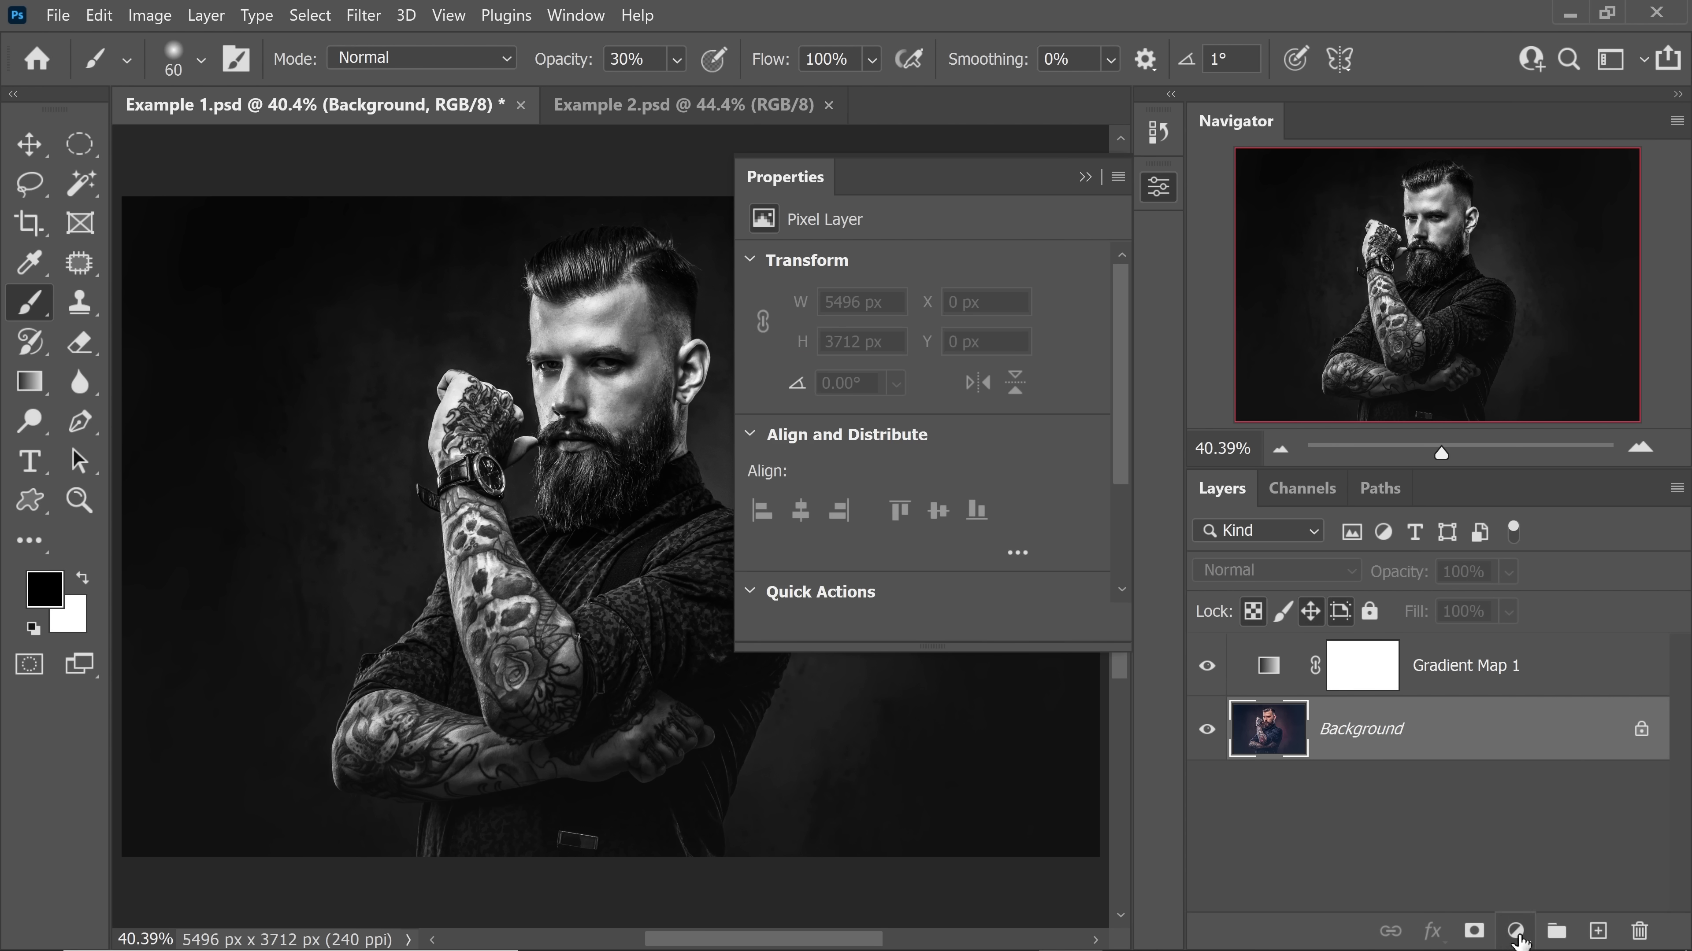
{"action": "left_click", "coordinate": [1516, 930]}
{"action": "left_click", "coordinate": [1539, 740]}
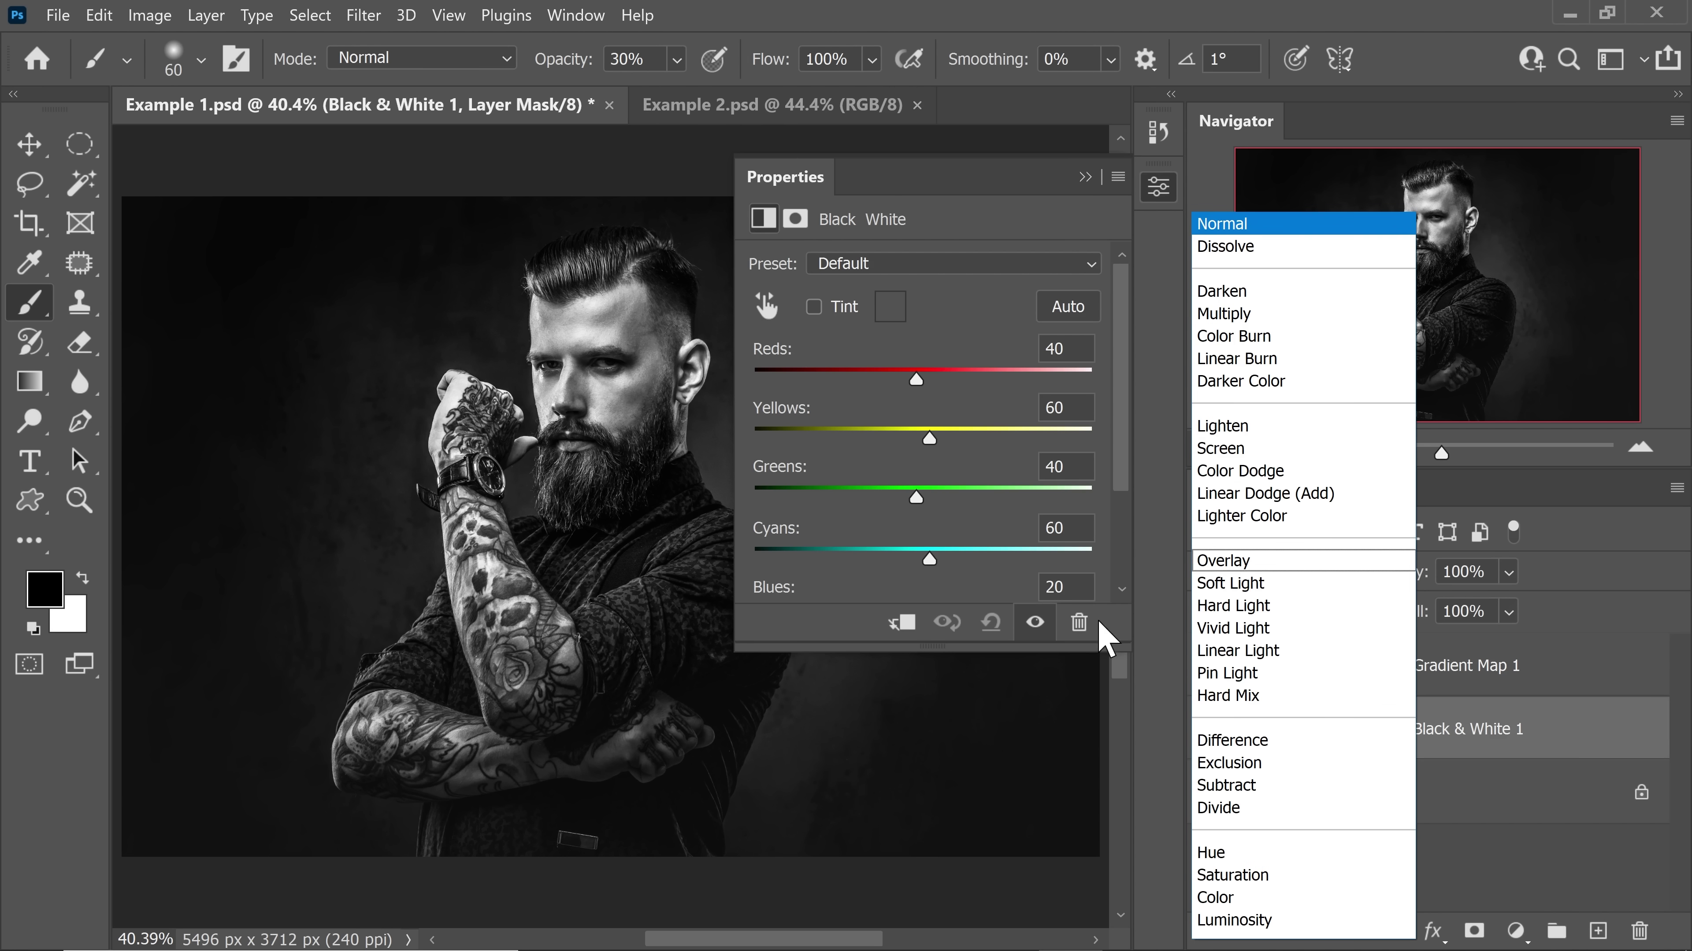
{"action": "left_click", "coordinate": [1227, 920]}
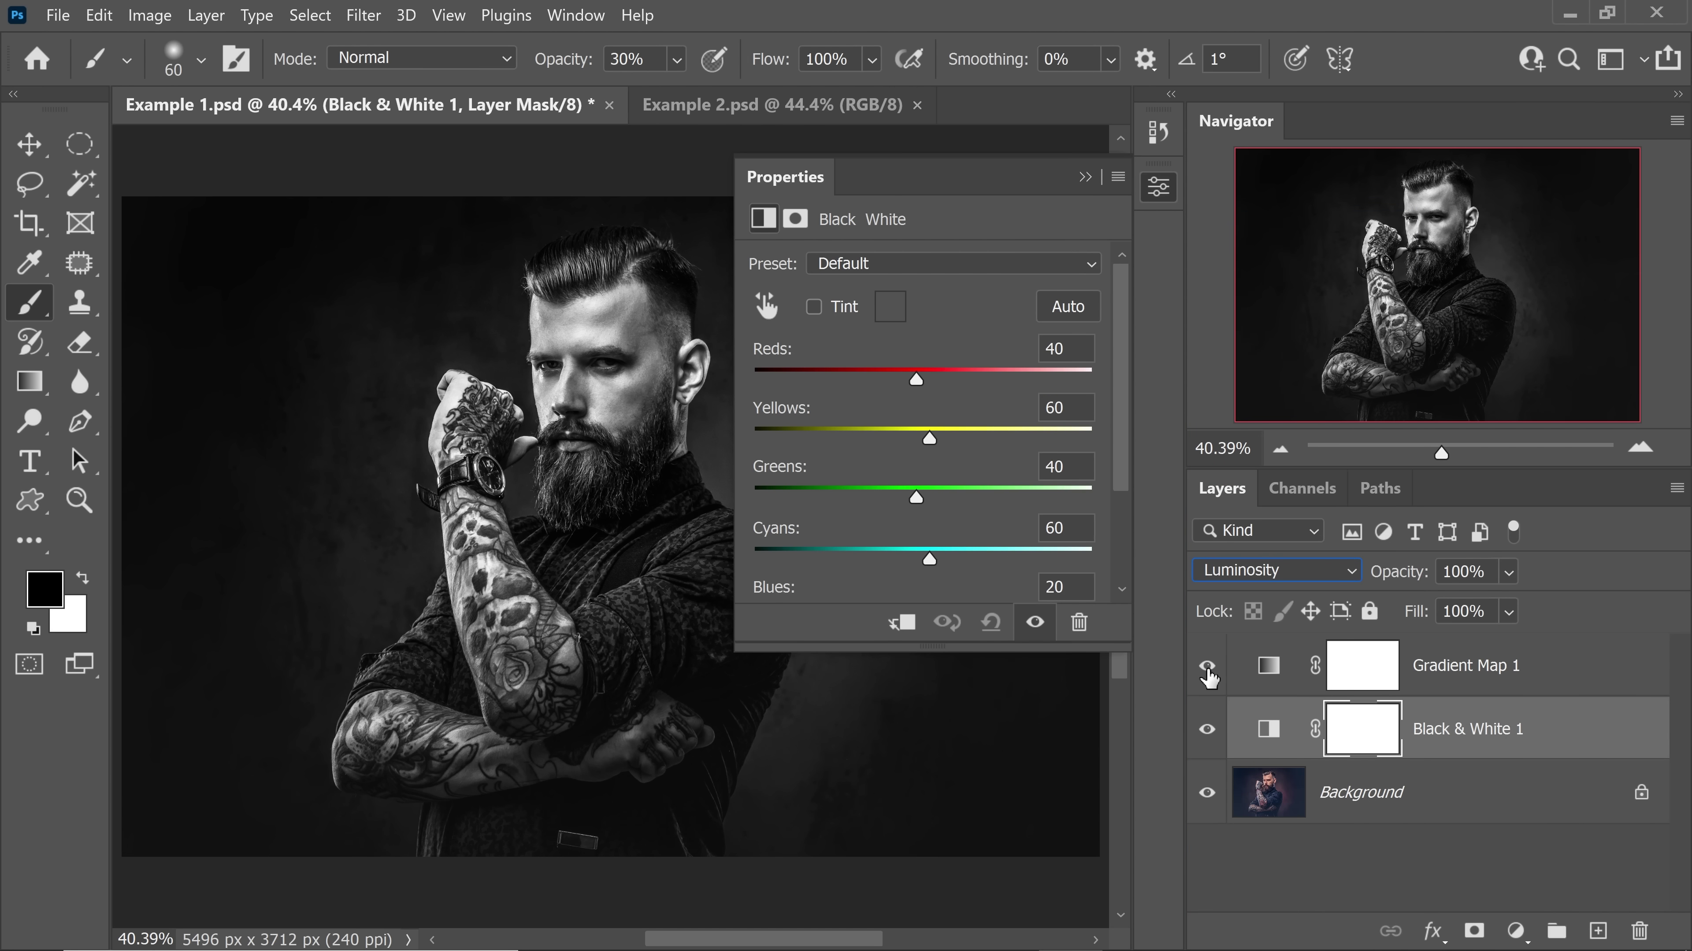
{"action": "left_click", "coordinate": [1207, 665]}
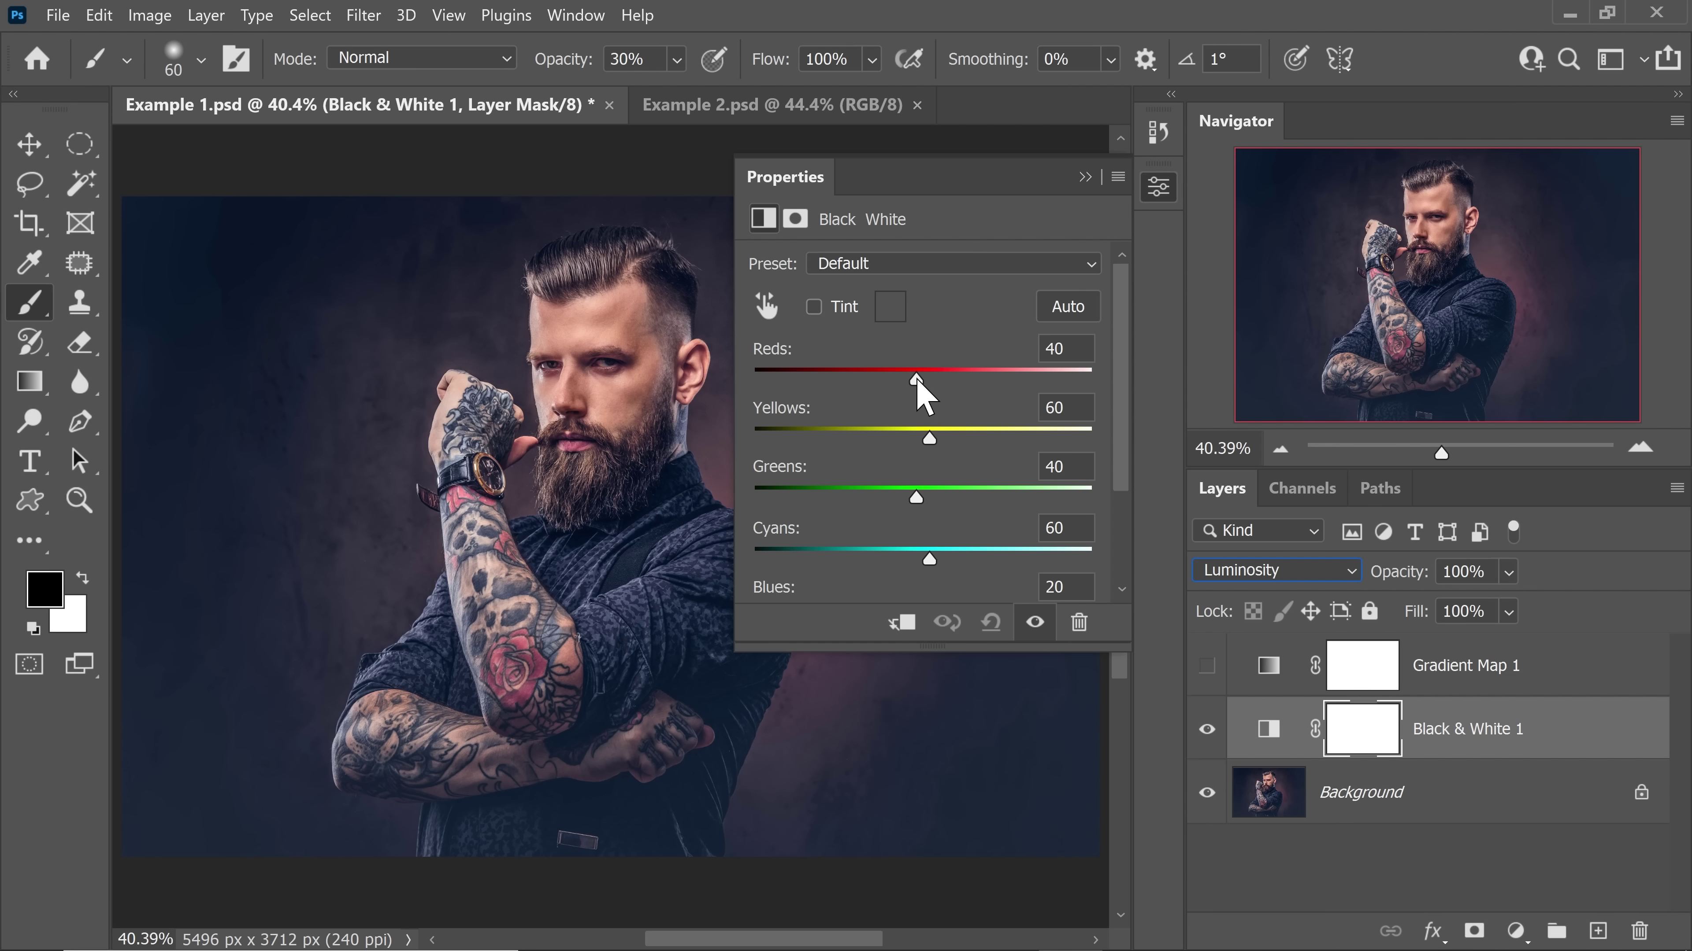
{"action": "mouse_move", "coordinate": [918, 382]}
{"action": "left_mouse_down"}
{"action": "mouse_move", "coordinate": [951, 385]}
{"action": "mouse_move", "coordinate": [910, 382]}
{"action": "mouse_move", "coordinate": [926, 384]}
{"action": "left_mouse_up"}
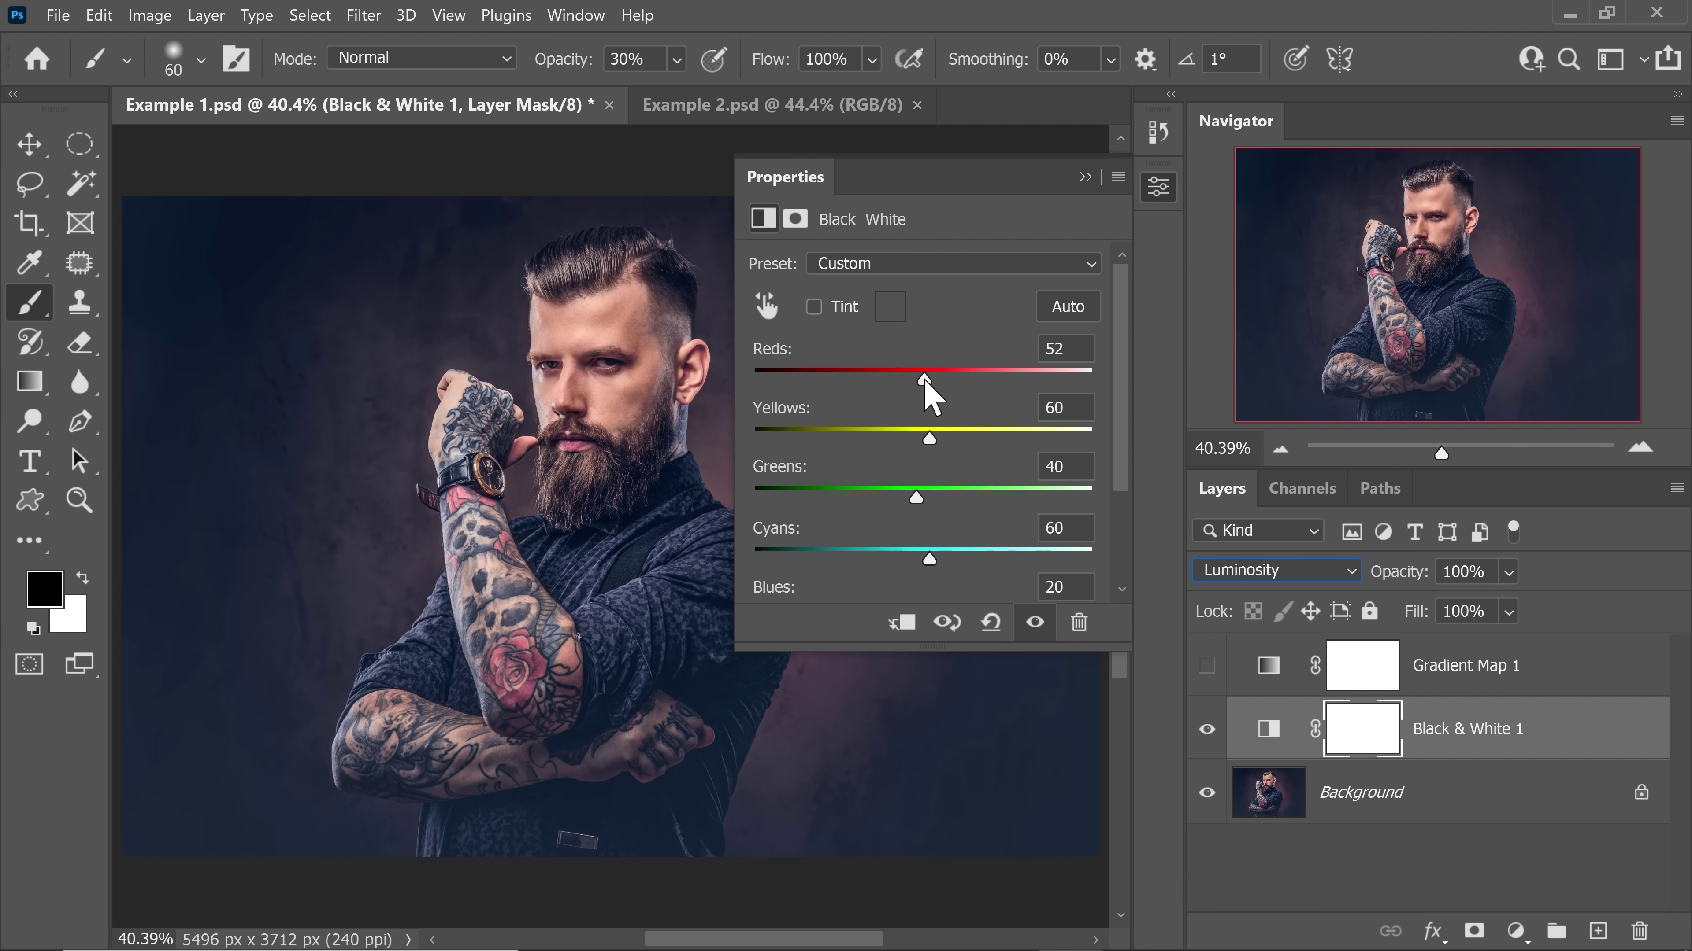
{"action": "left_click", "coordinate": [1208, 667]}
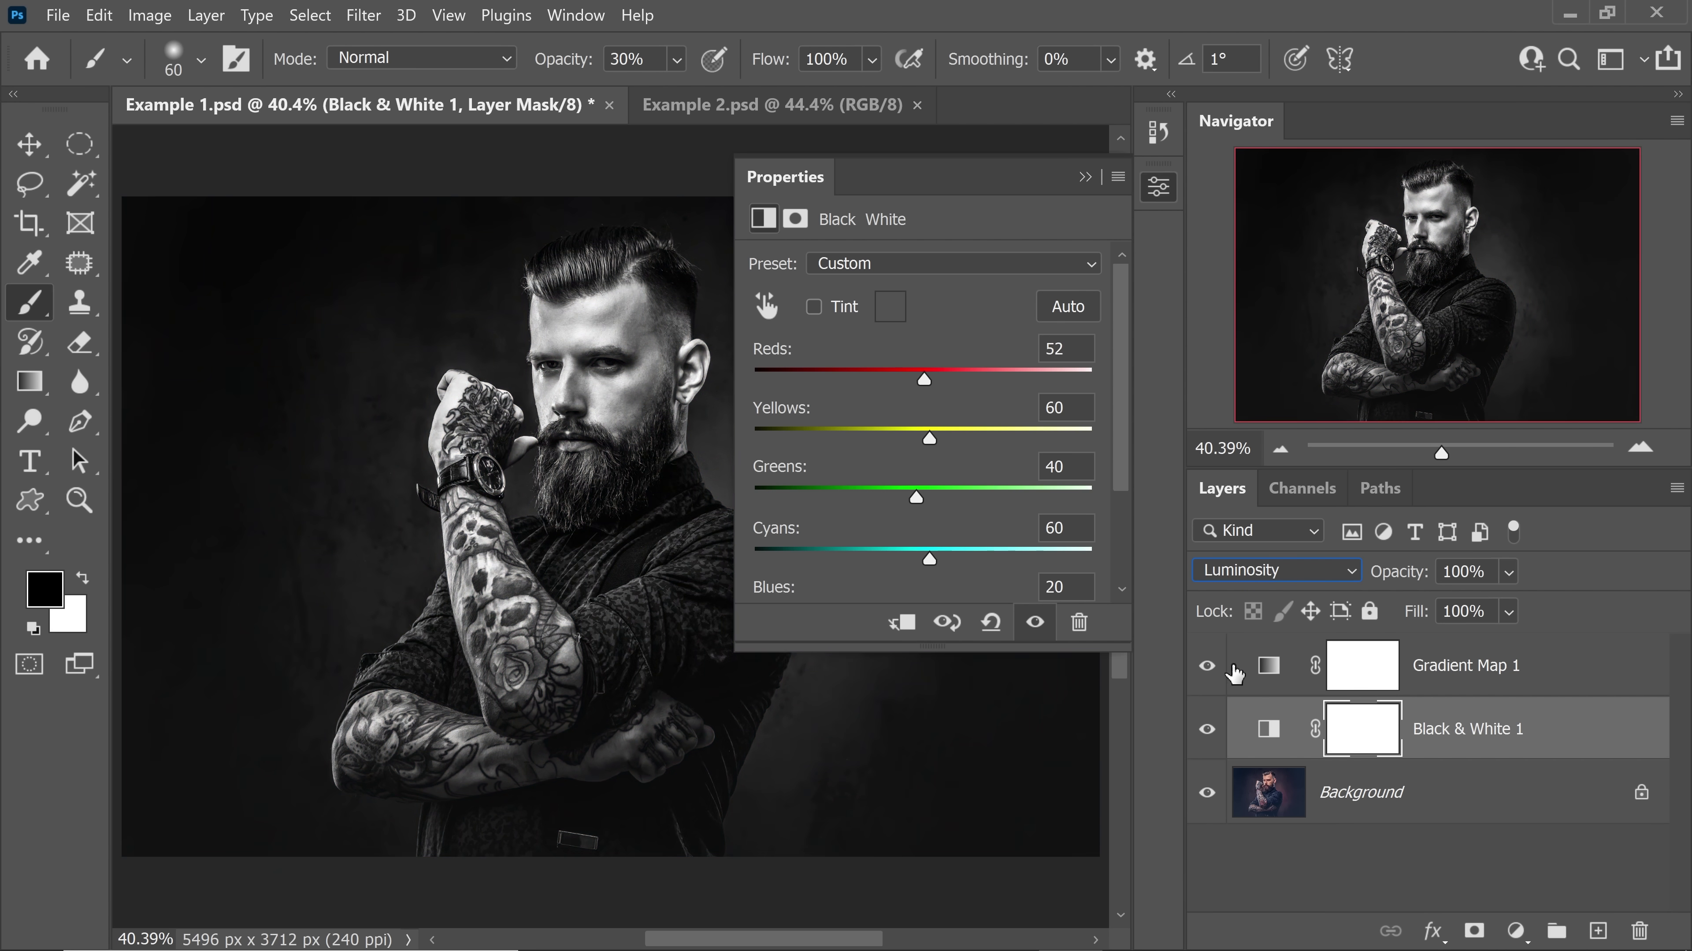
{"action": "left_click_drag", "start_coordinate": [924, 381], "coordinate": [940, 382]}
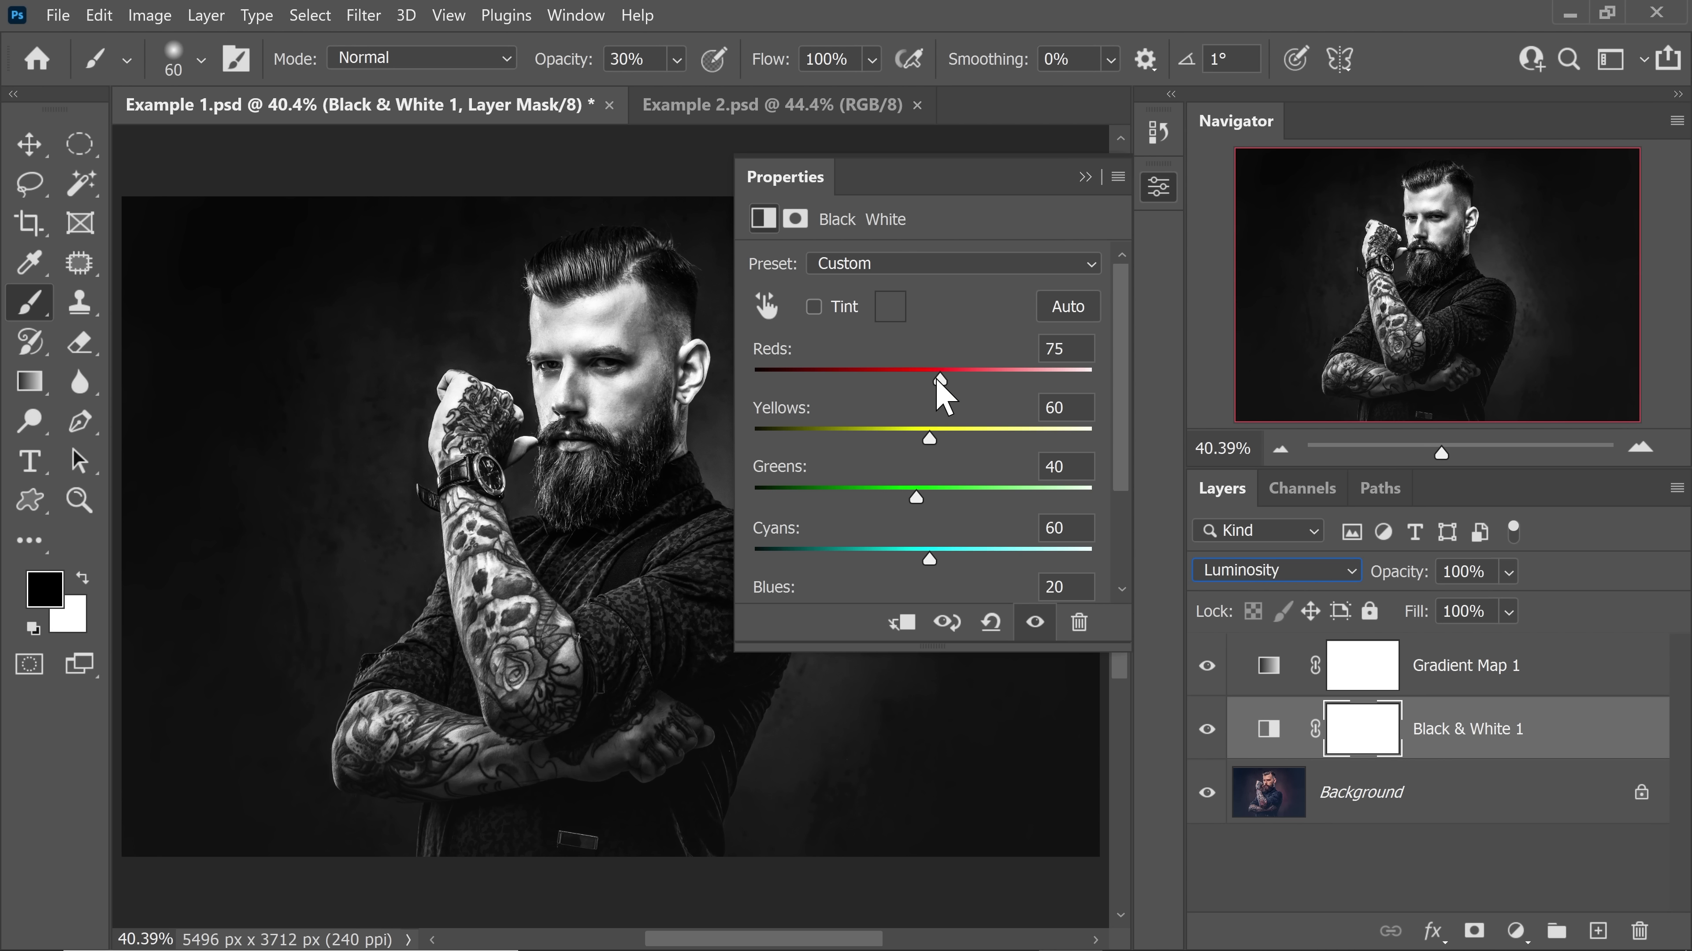
{"action": "left_click_drag", "start_coordinate": [941, 381], "coordinate": [909, 385]}
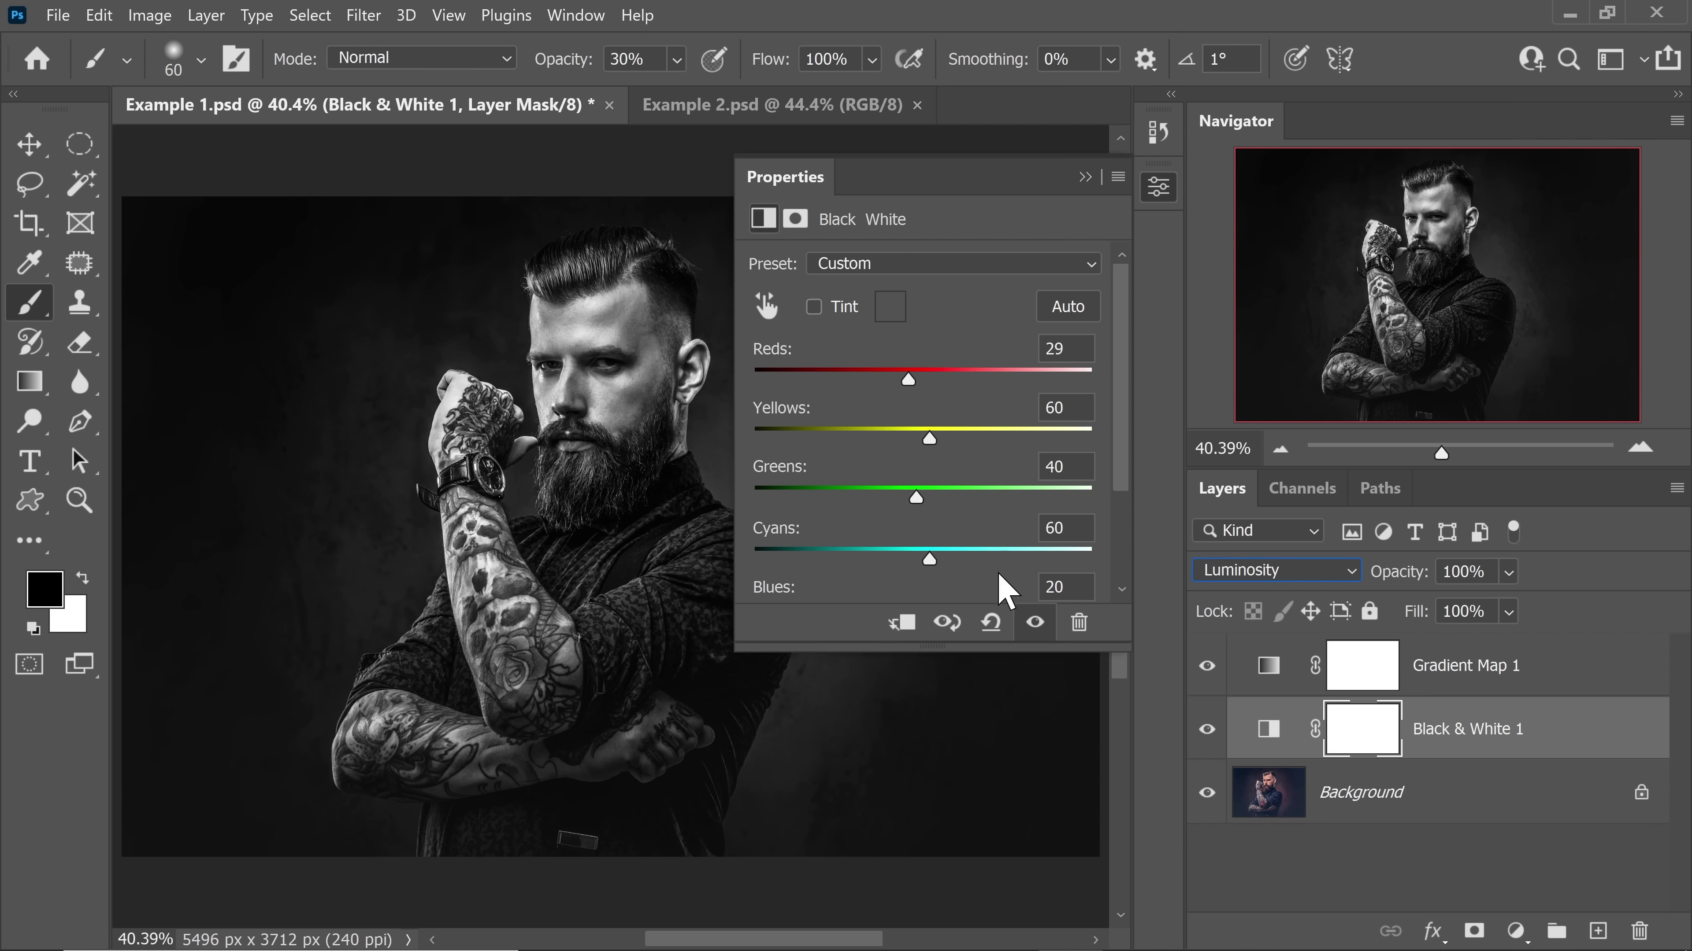
{"action": "left_click_drag", "start_coordinate": [1119, 472], "coordinate": [1120, 504]}
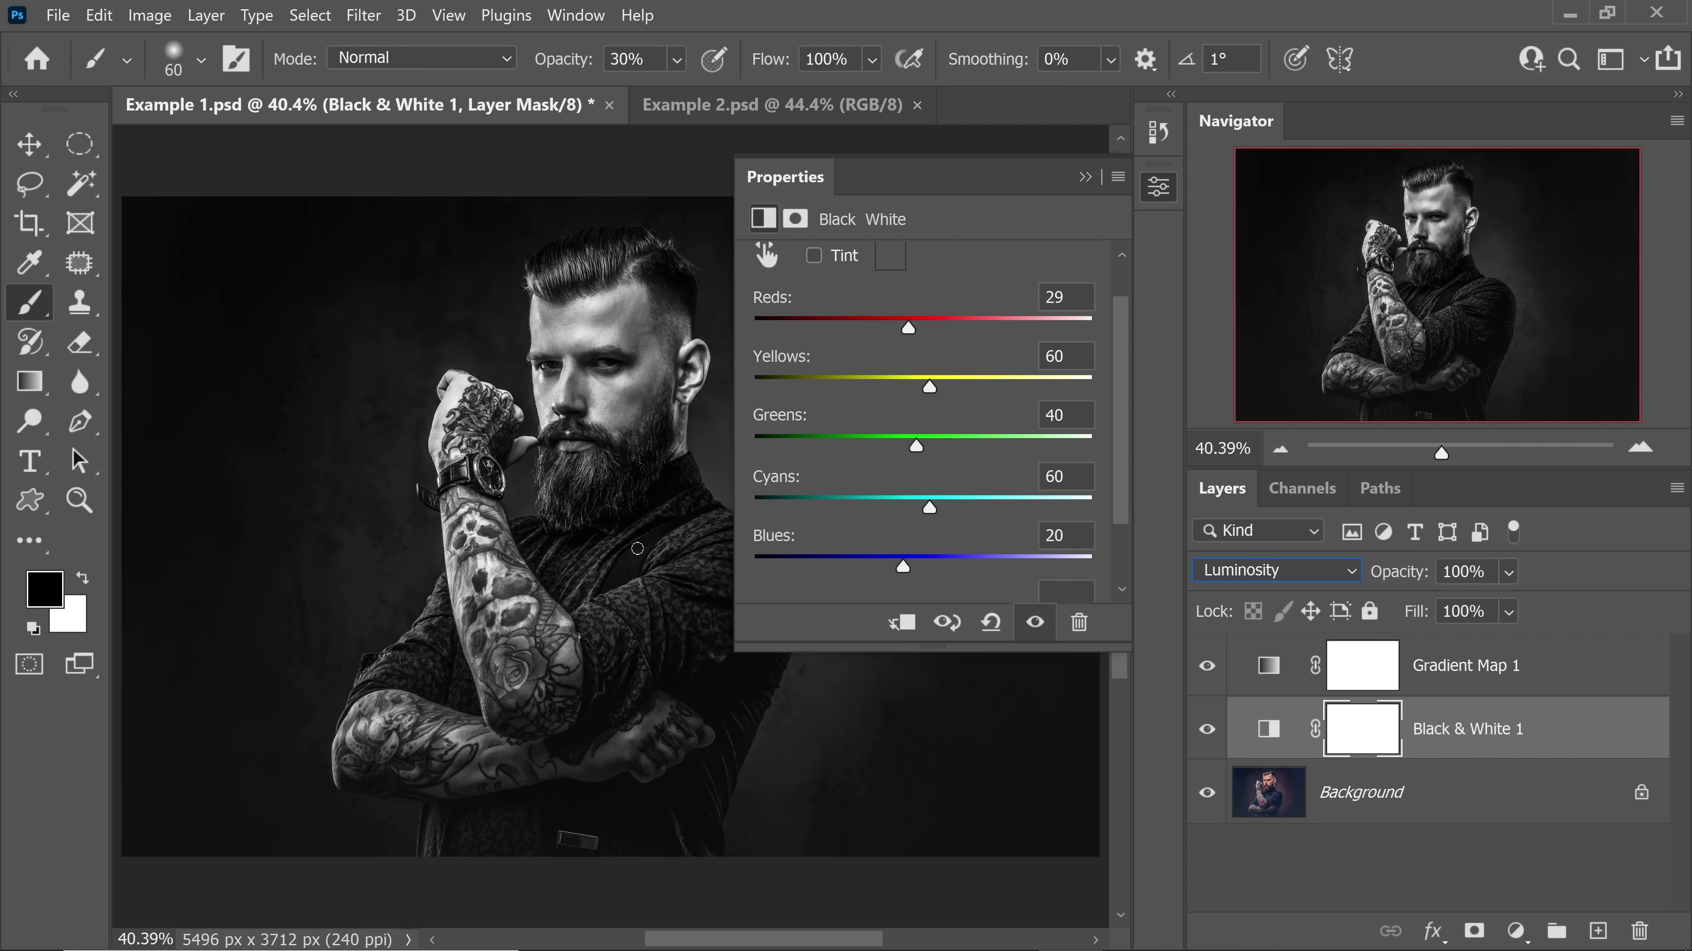
{"action": "left_click_drag", "start_coordinate": [904, 568], "coordinate": [952, 569]}
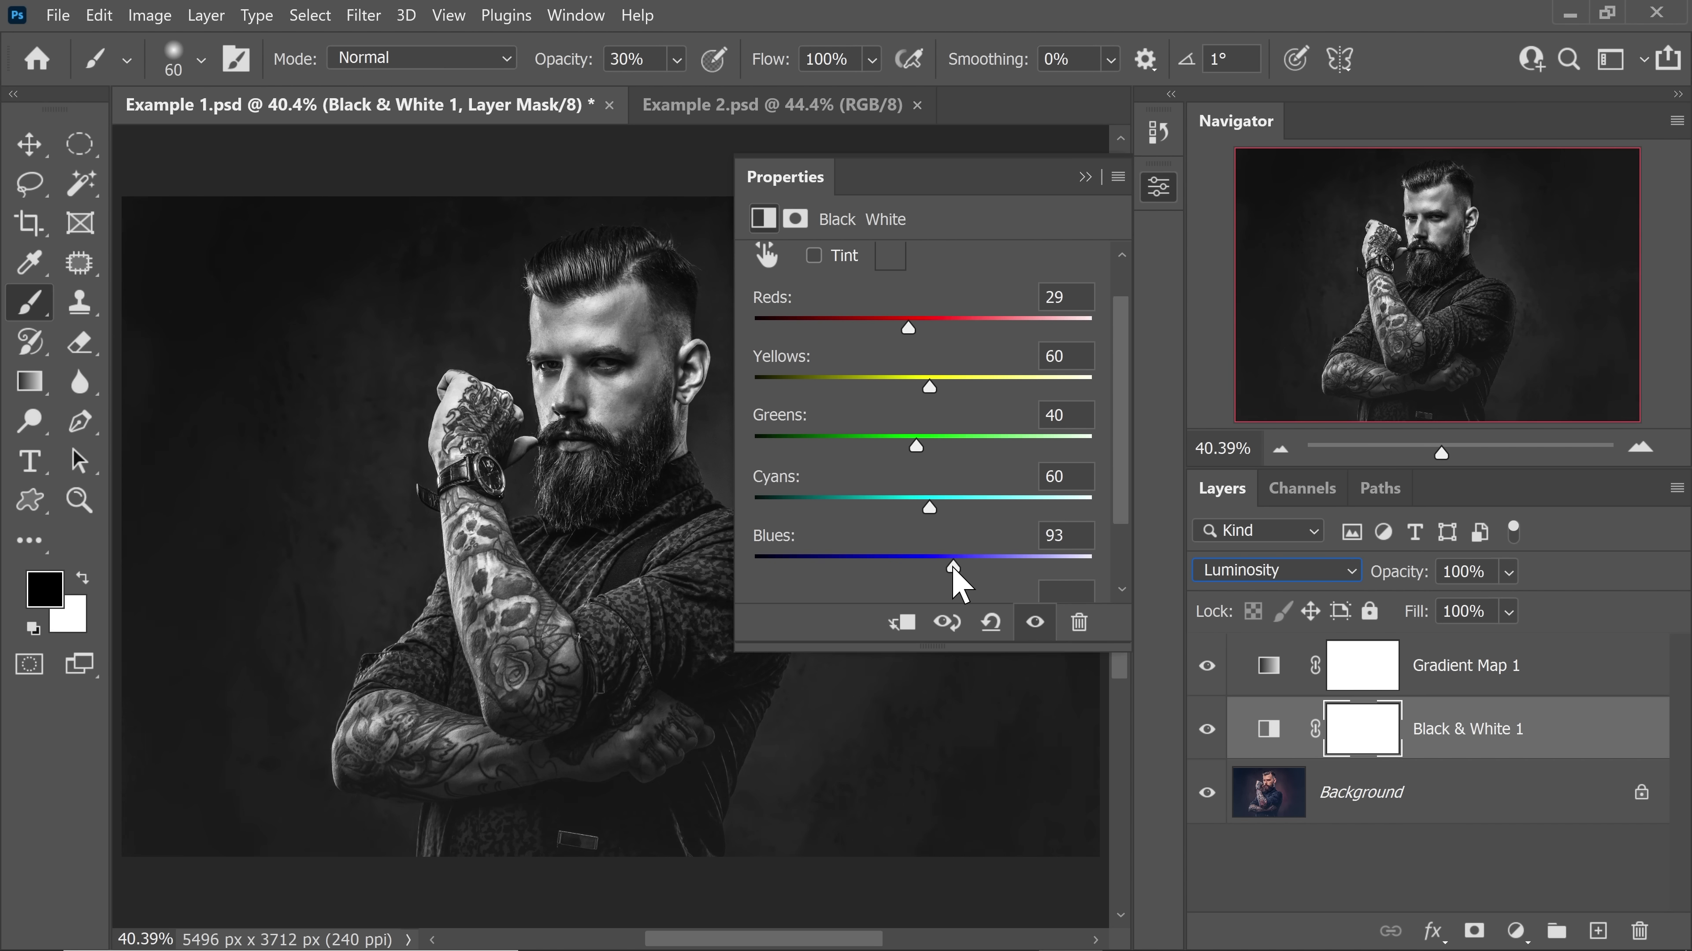
{"action": "left_click_drag", "start_coordinate": [1121, 484], "coordinate": [1121, 514]}
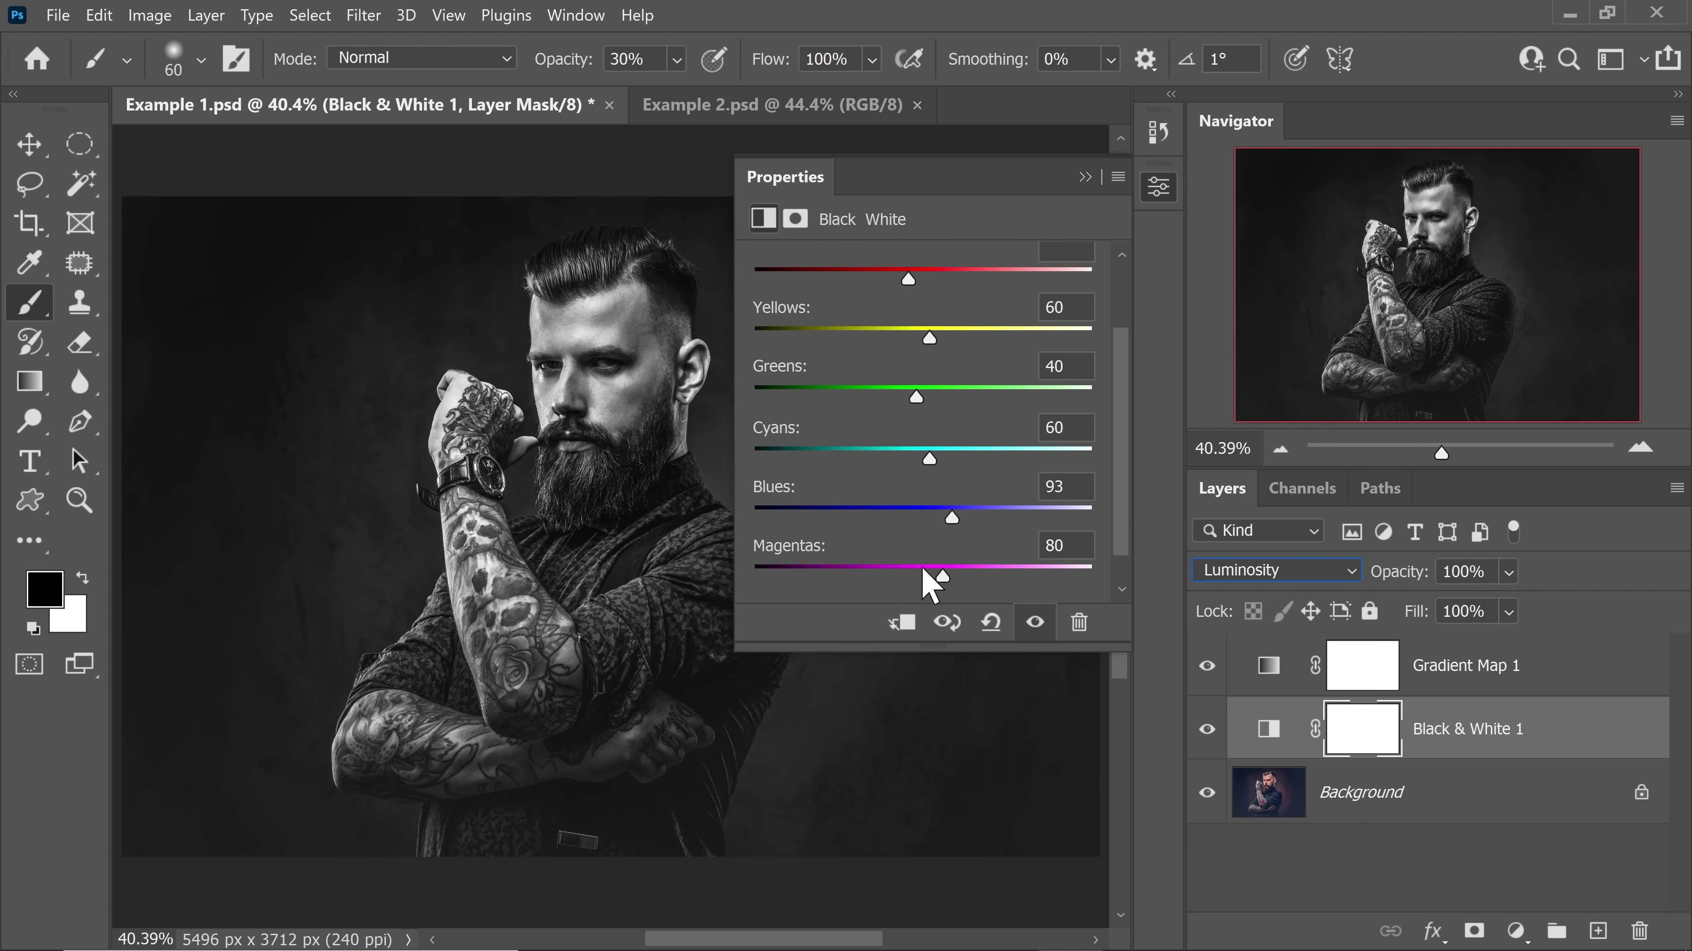
{"action": "left_click_drag", "start_coordinate": [944, 576], "coordinate": [941, 575]}
{"action": "left_click_drag", "start_coordinate": [929, 459], "coordinate": [934, 461]}
{"action": "left_click_drag", "start_coordinate": [1578, 740], "coordinate": [1641, 931]}
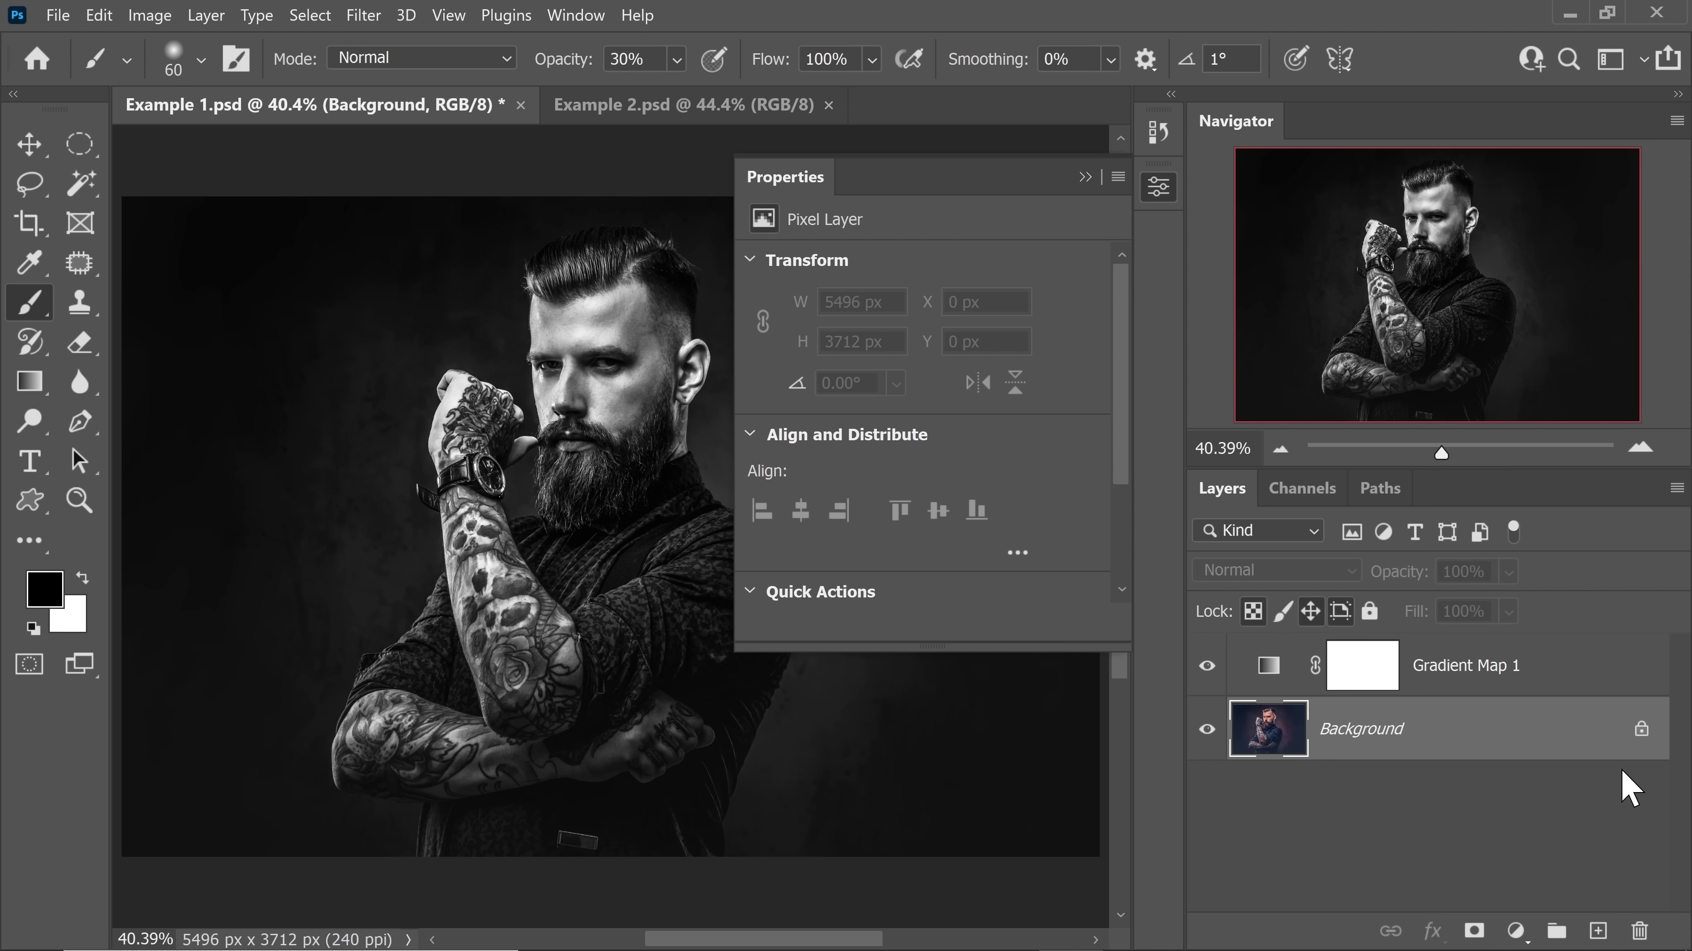
- In Example 2.psd, add a Gradient Map layer set to the Classic method
{"action": "left_click", "coordinate": [1085, 177]}
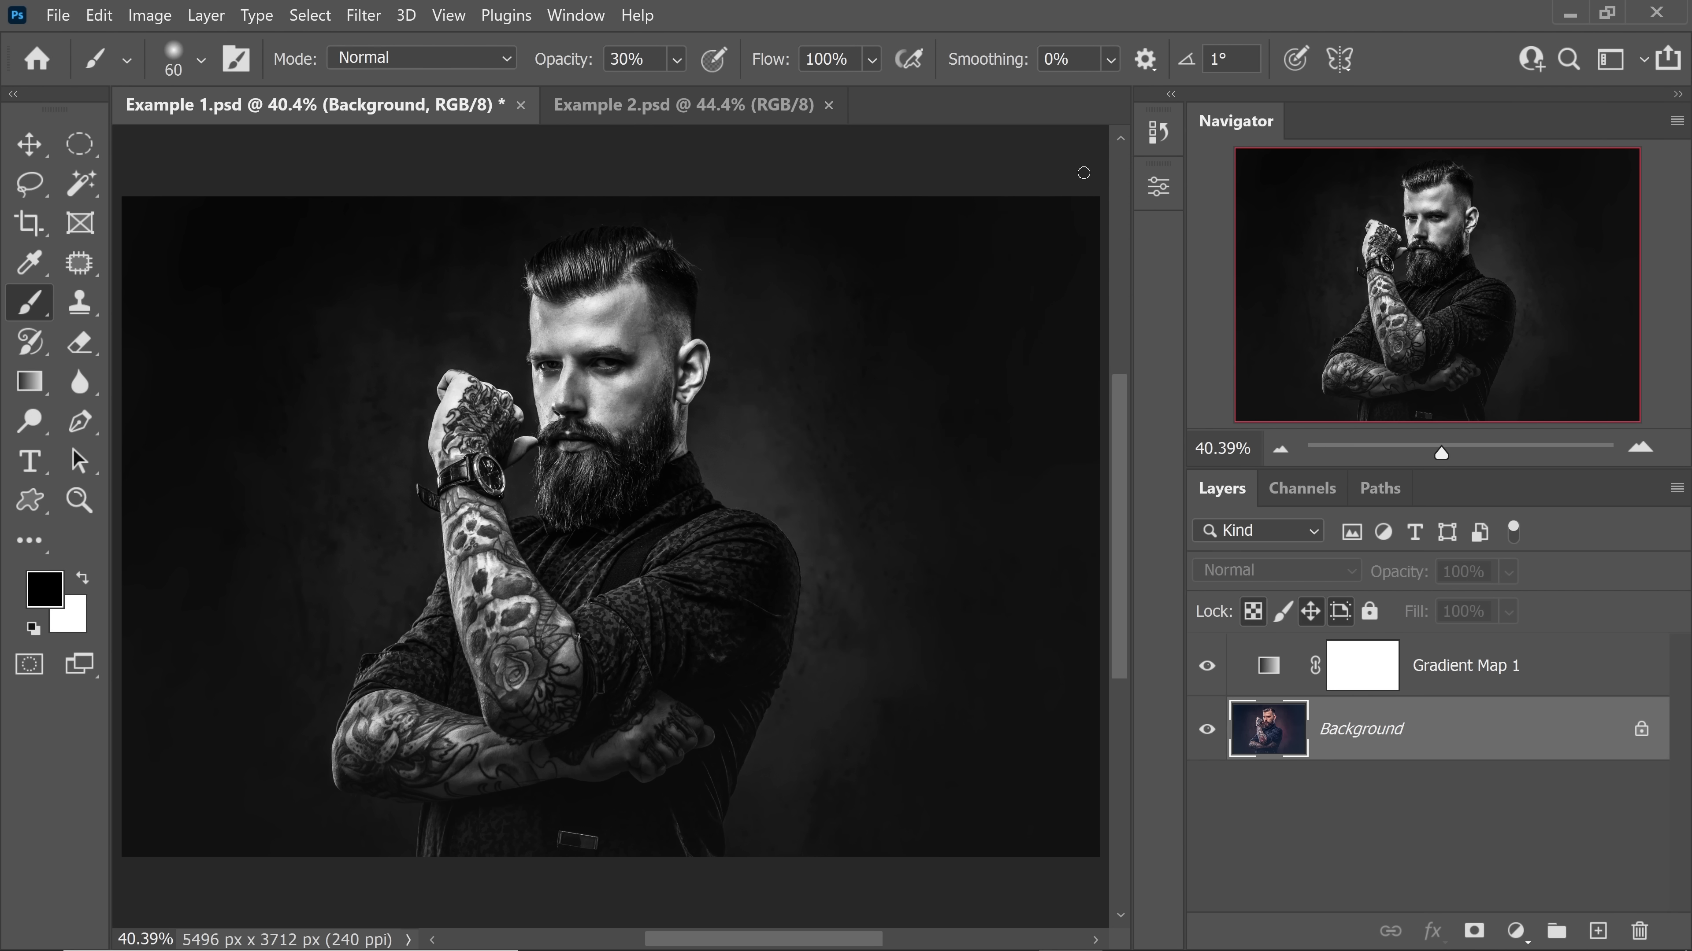
{"action": "key", "text": "alt+bracketright"}
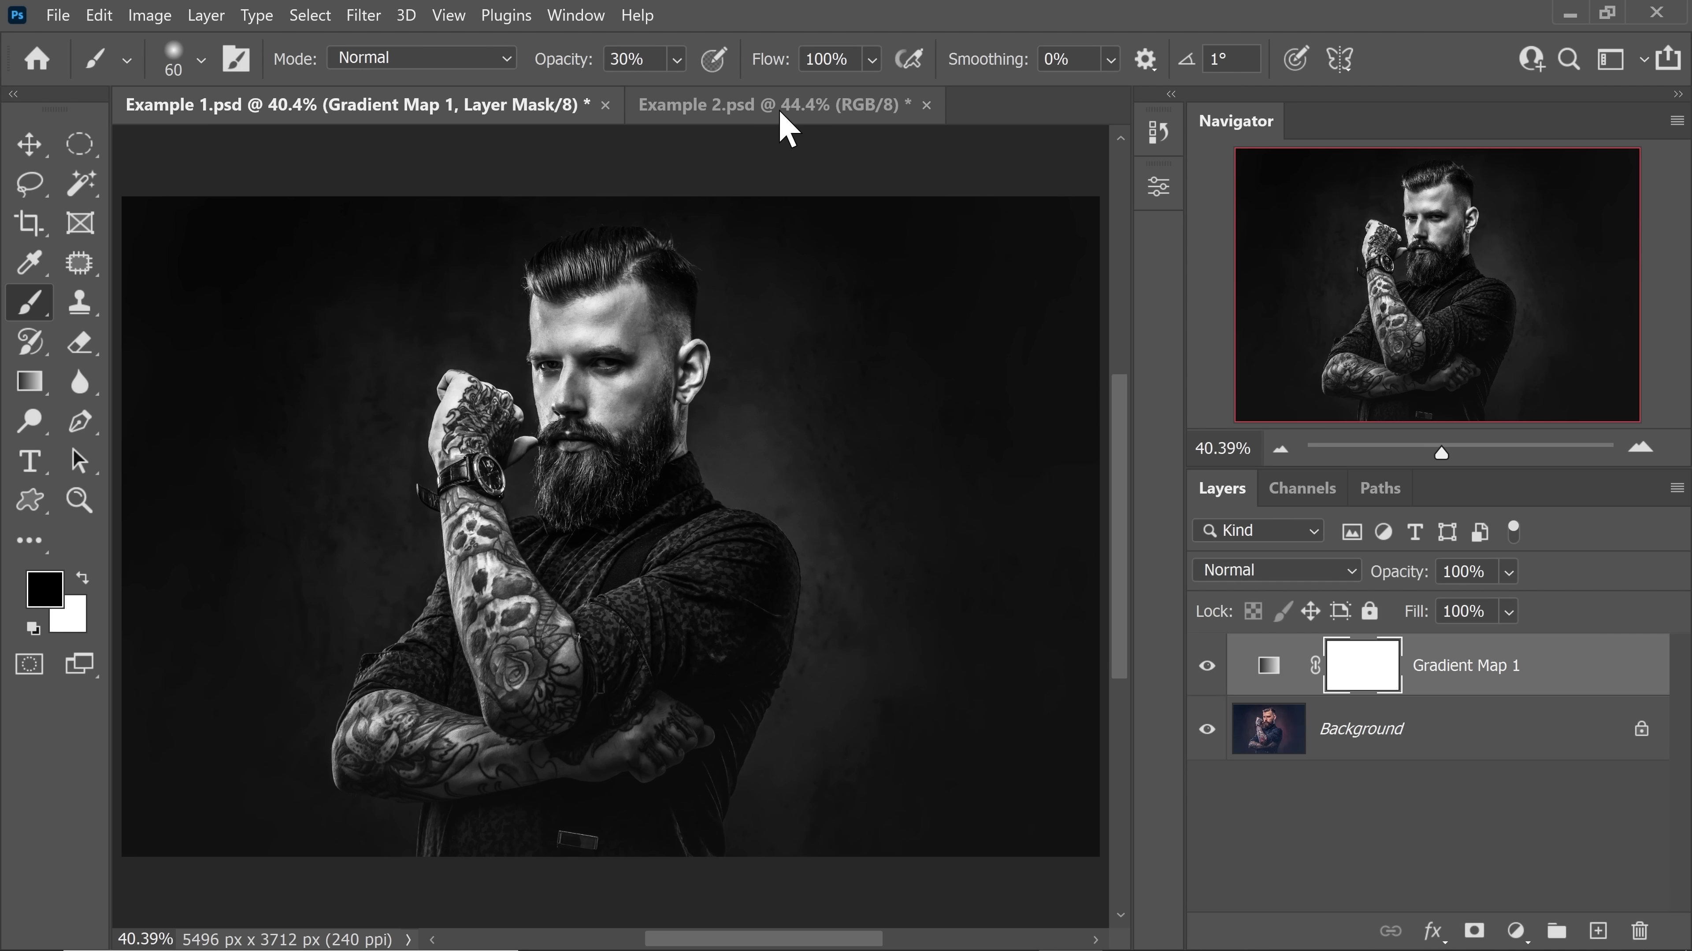
{"action": "left_click", "coordinate": [783, 115]}
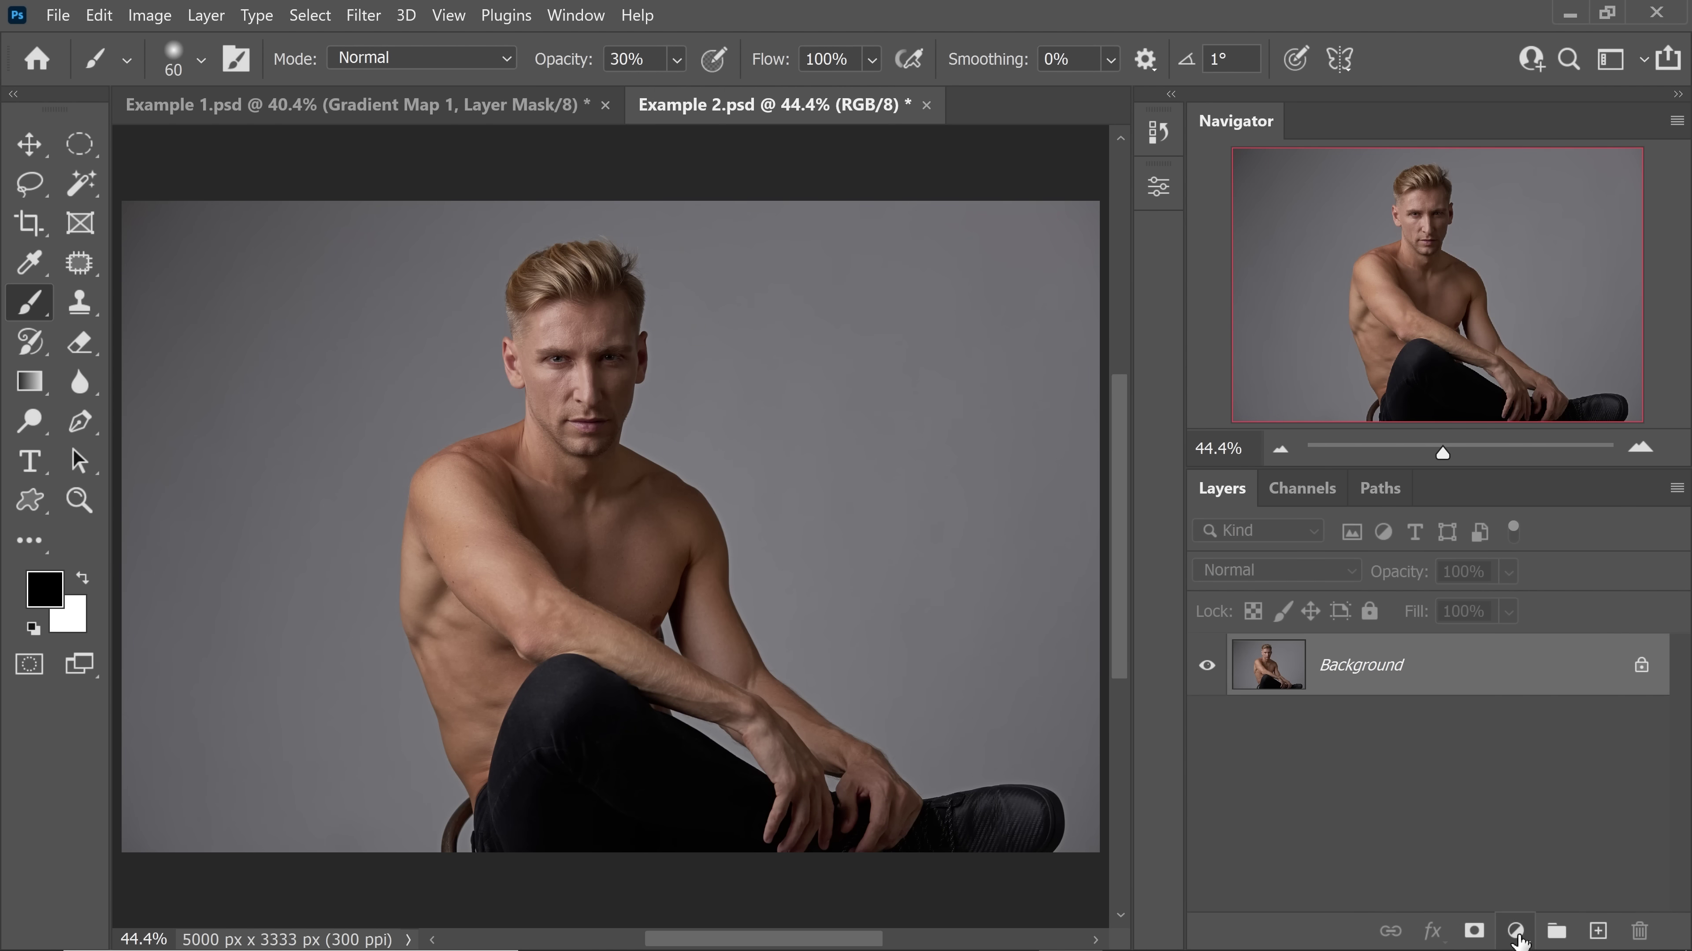
{"action": "left_click", "coordinate": [1517, 933]}
{"action": "left_click", "coordinate": [1541, 901]}
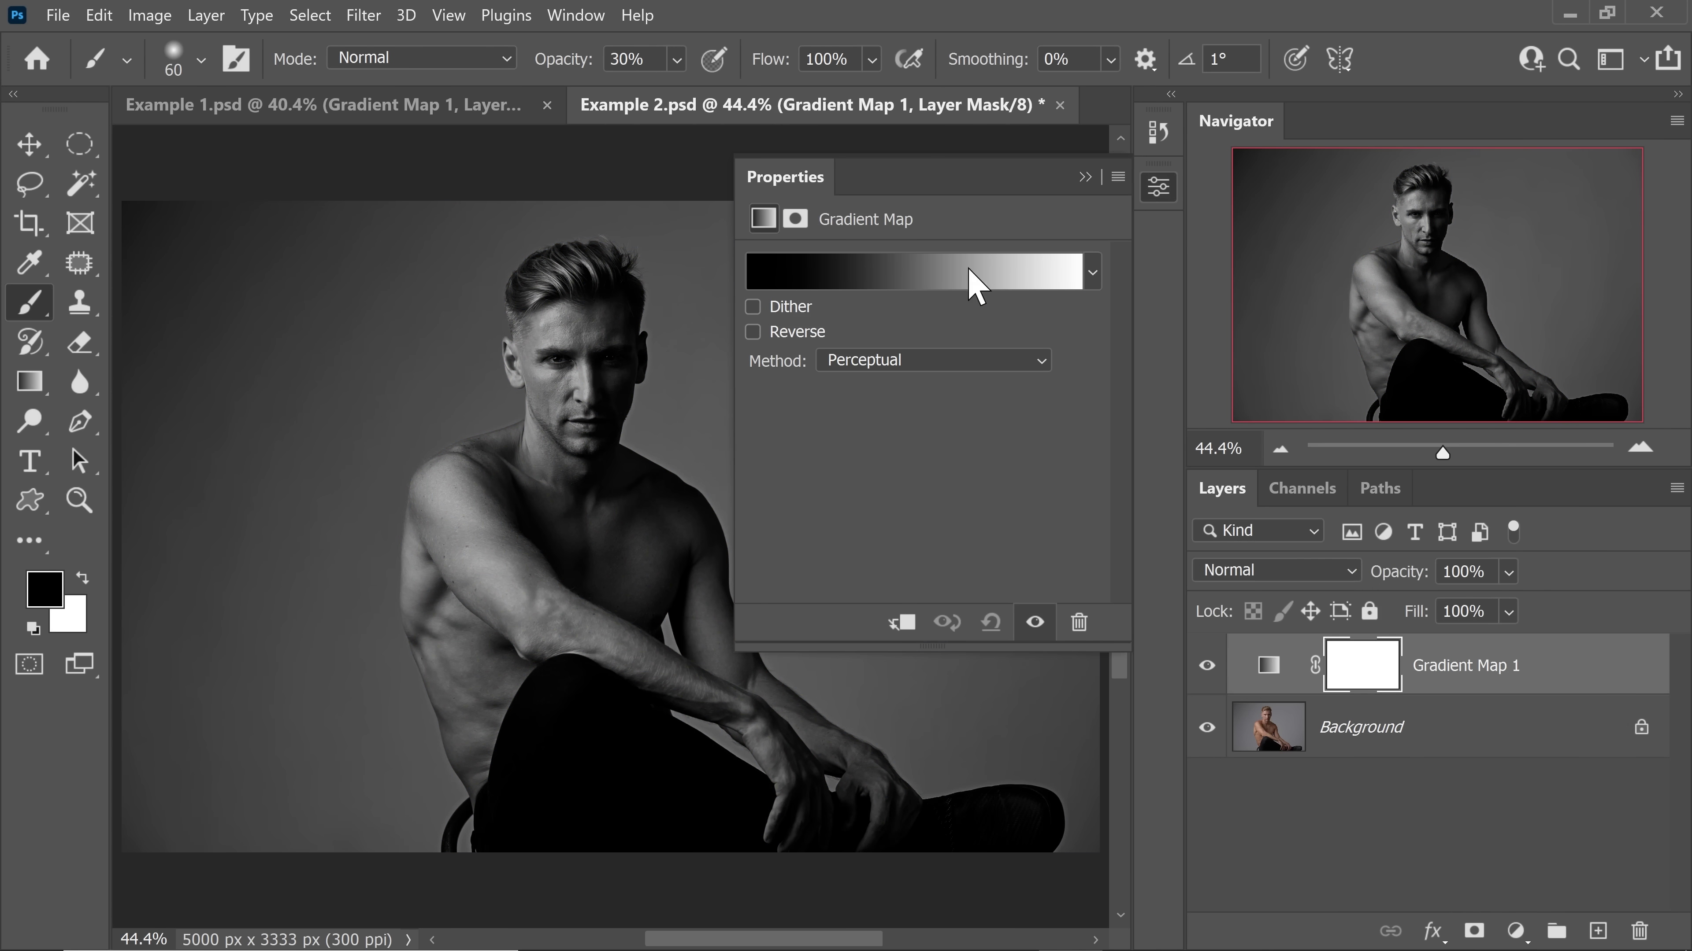
{"action": "left_click", "coordinate": [903, 370]}
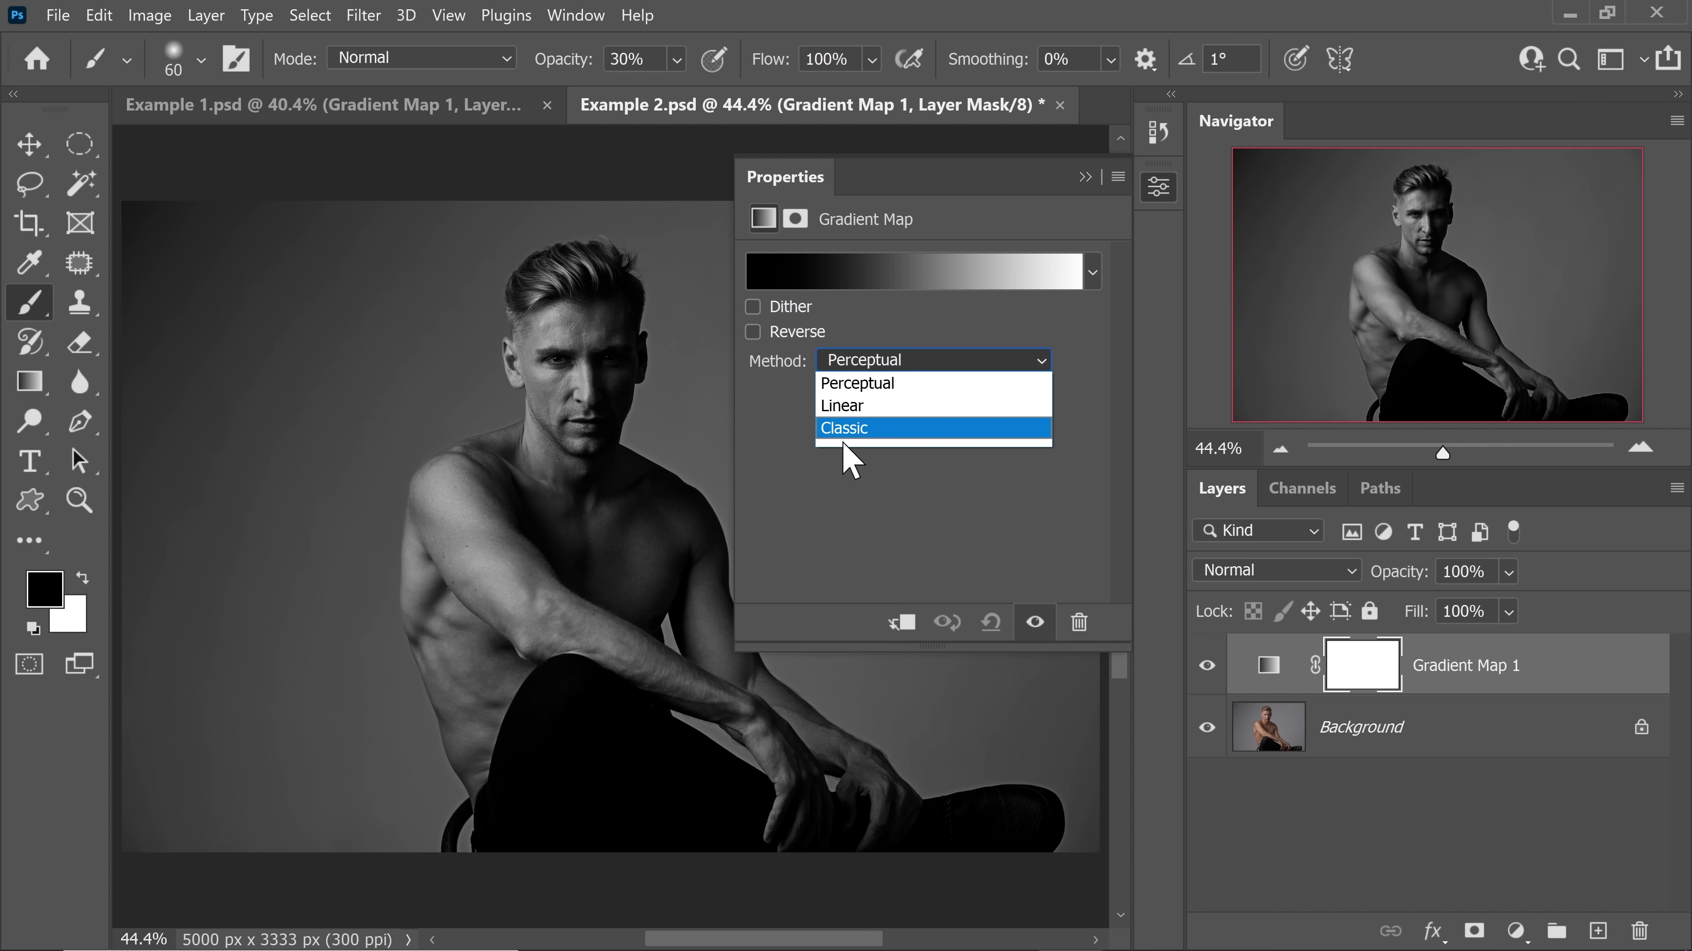
{"action": "left_click", "coordinate": [856, 443]}
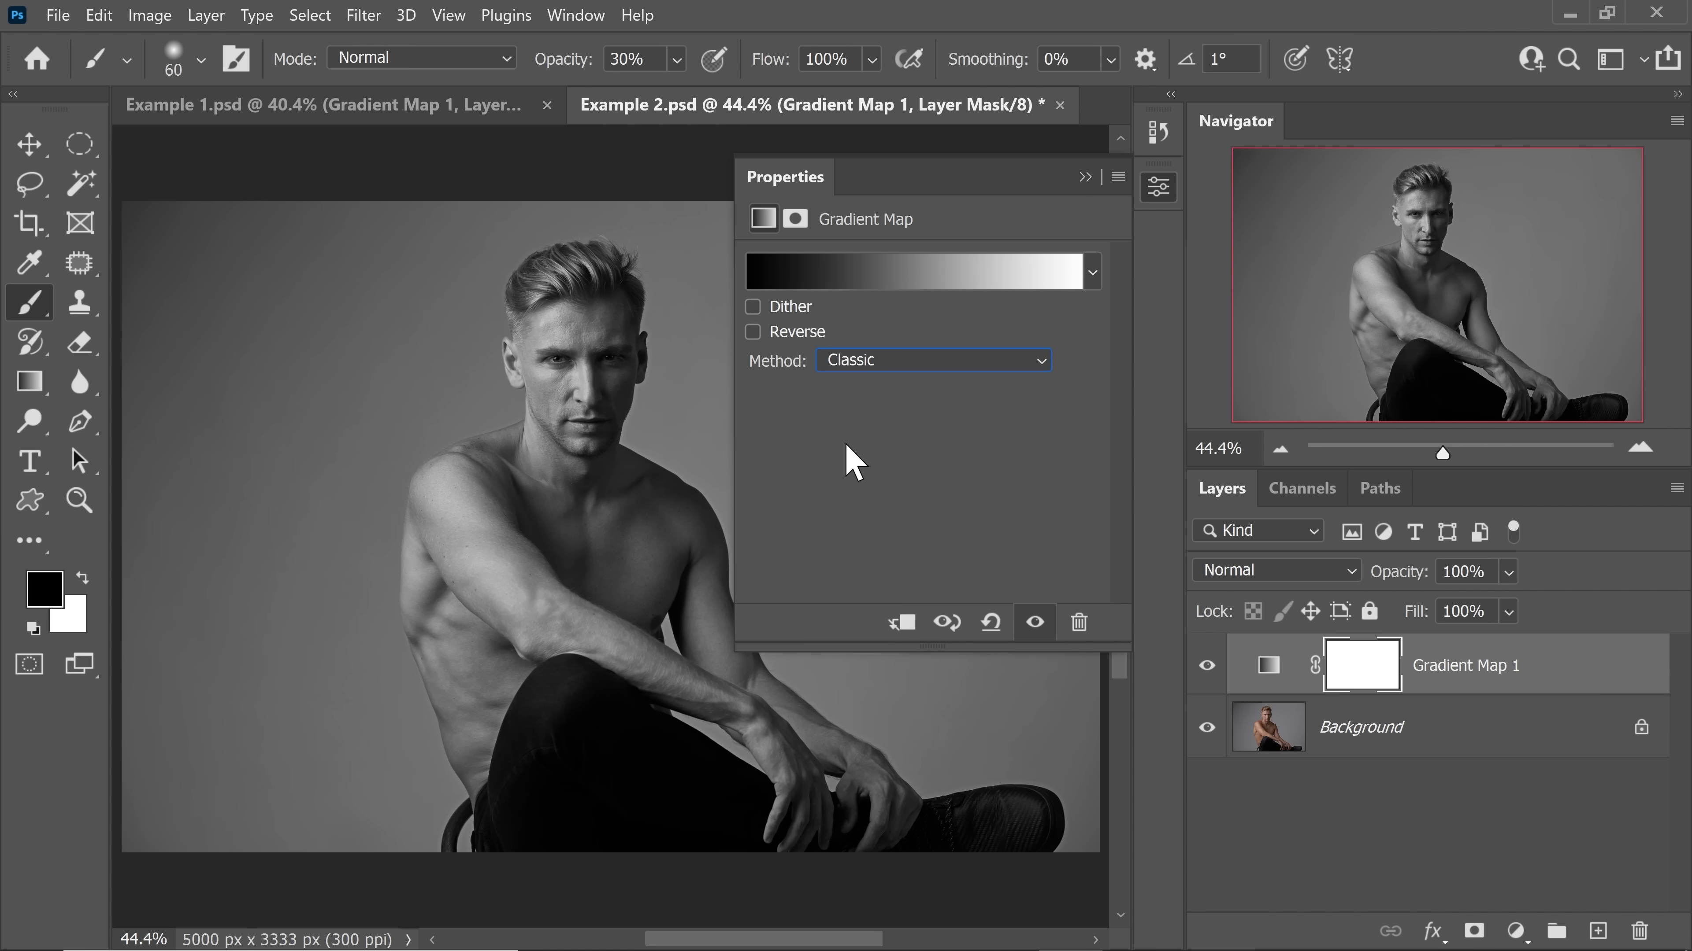
- Give Example 2's gradient map a custom gradient: black at 5%, white at 82%, midpoint 62%
{"action": "left_click", "coordinate": [982, 275]}
{"action": "left_click_drag", "start_coordinate": [970, 659], "coordinate": [993, 668]}
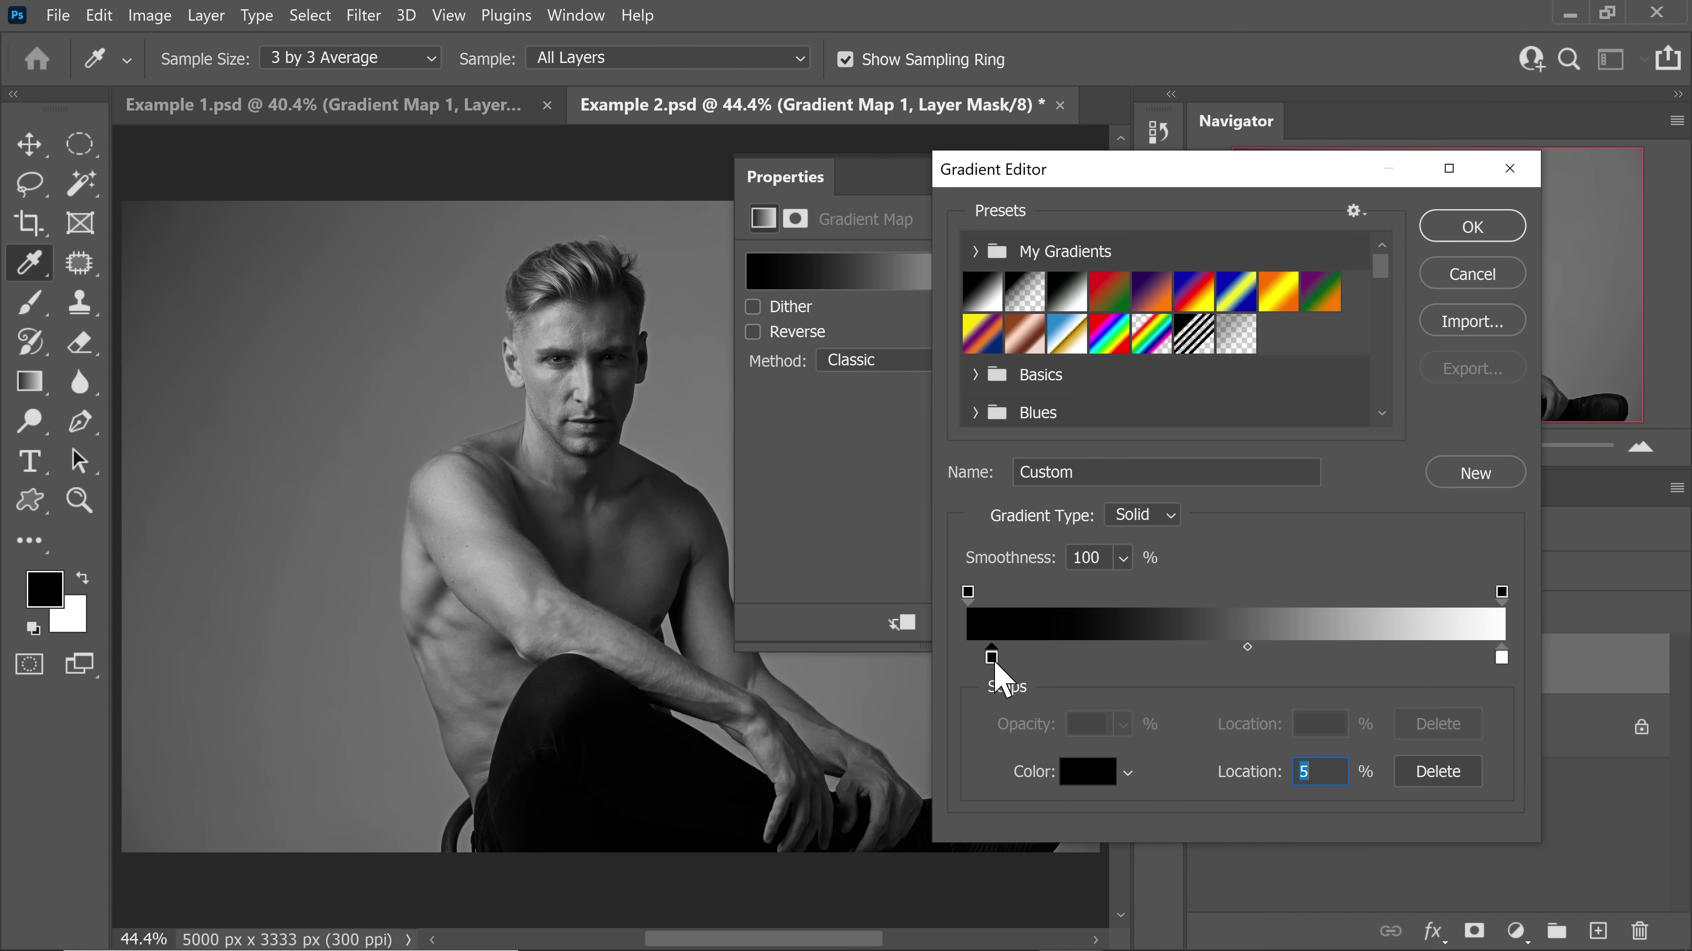
{"action": "left_click_drag", "start_coordinate": [1502, 658], "coordinate": [1468, 672]}
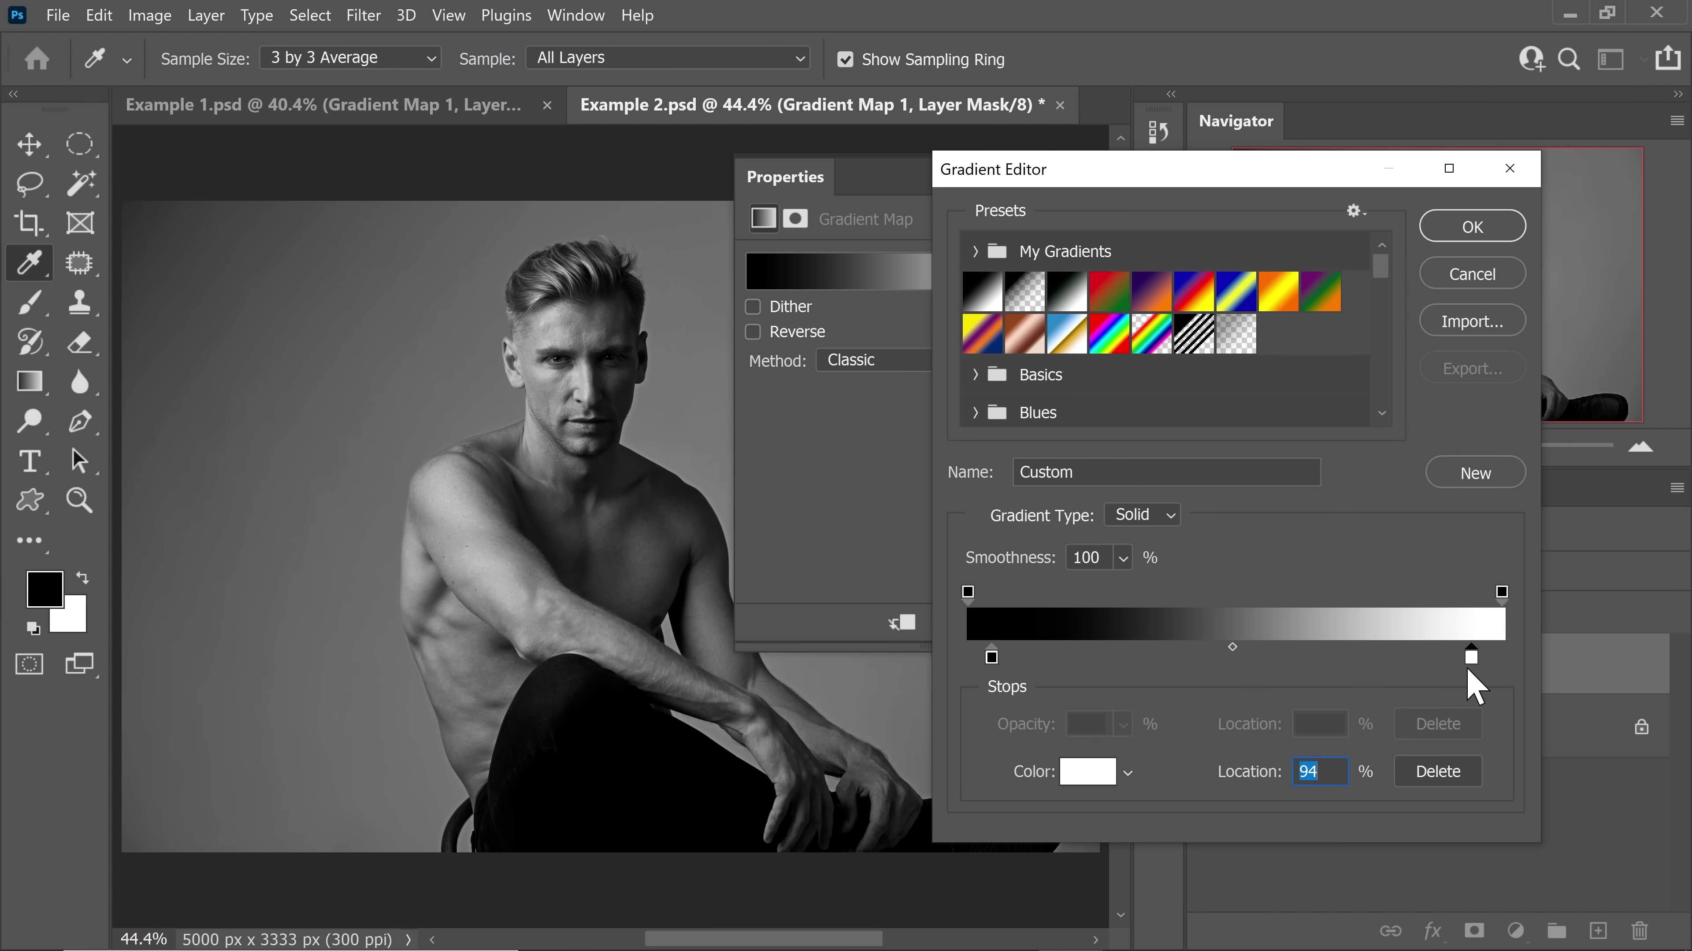
{"action": "left_click_drag", "start_coordinate": [1233, 650], "coordinate": [1281, 659]}
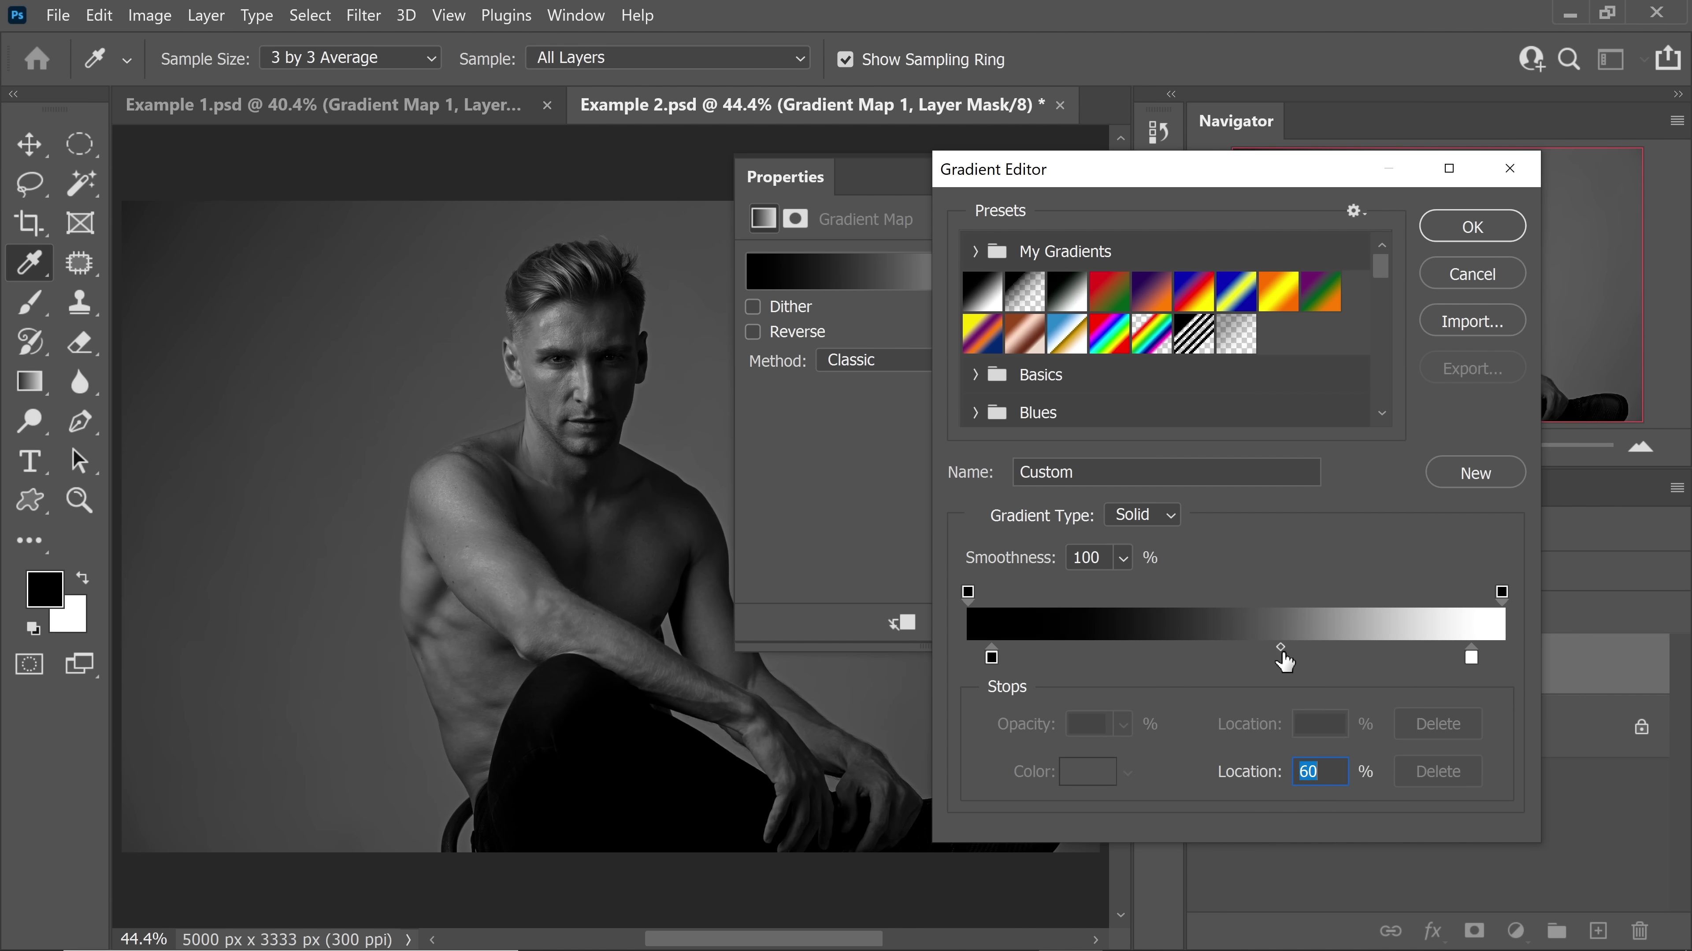
{"action": "left_click_drag", "start_coordinate": [1472, 664], "coordinate": [1408, 665]}
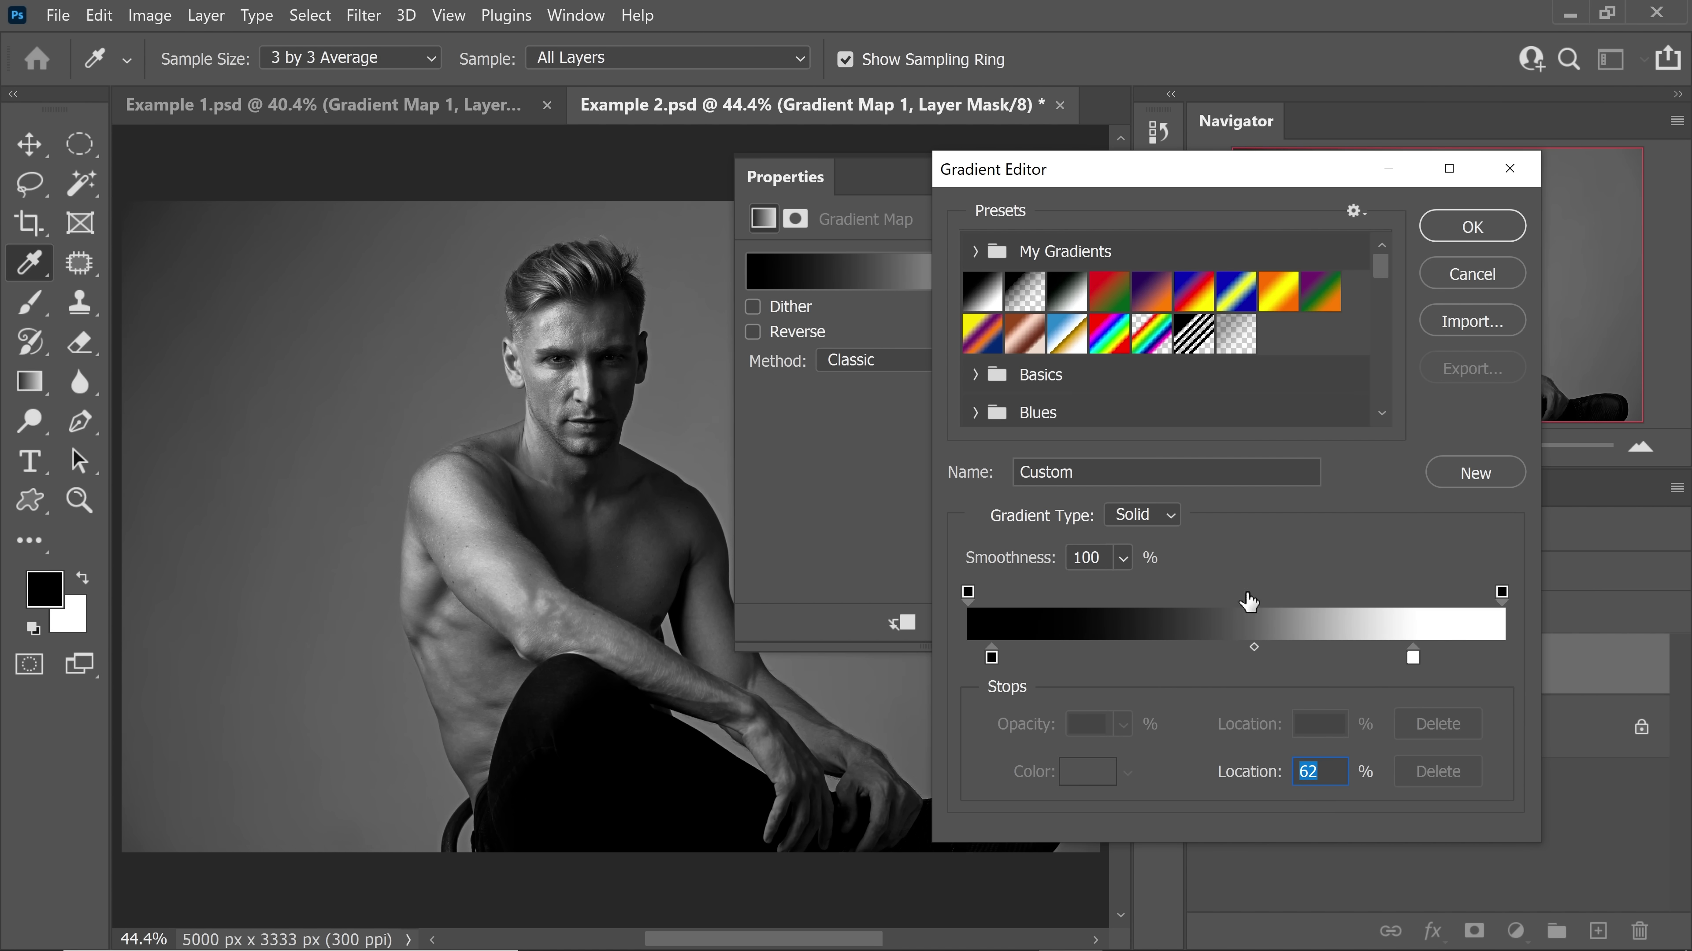
{"action": "left_click", "coordinate": [1472, 226]}
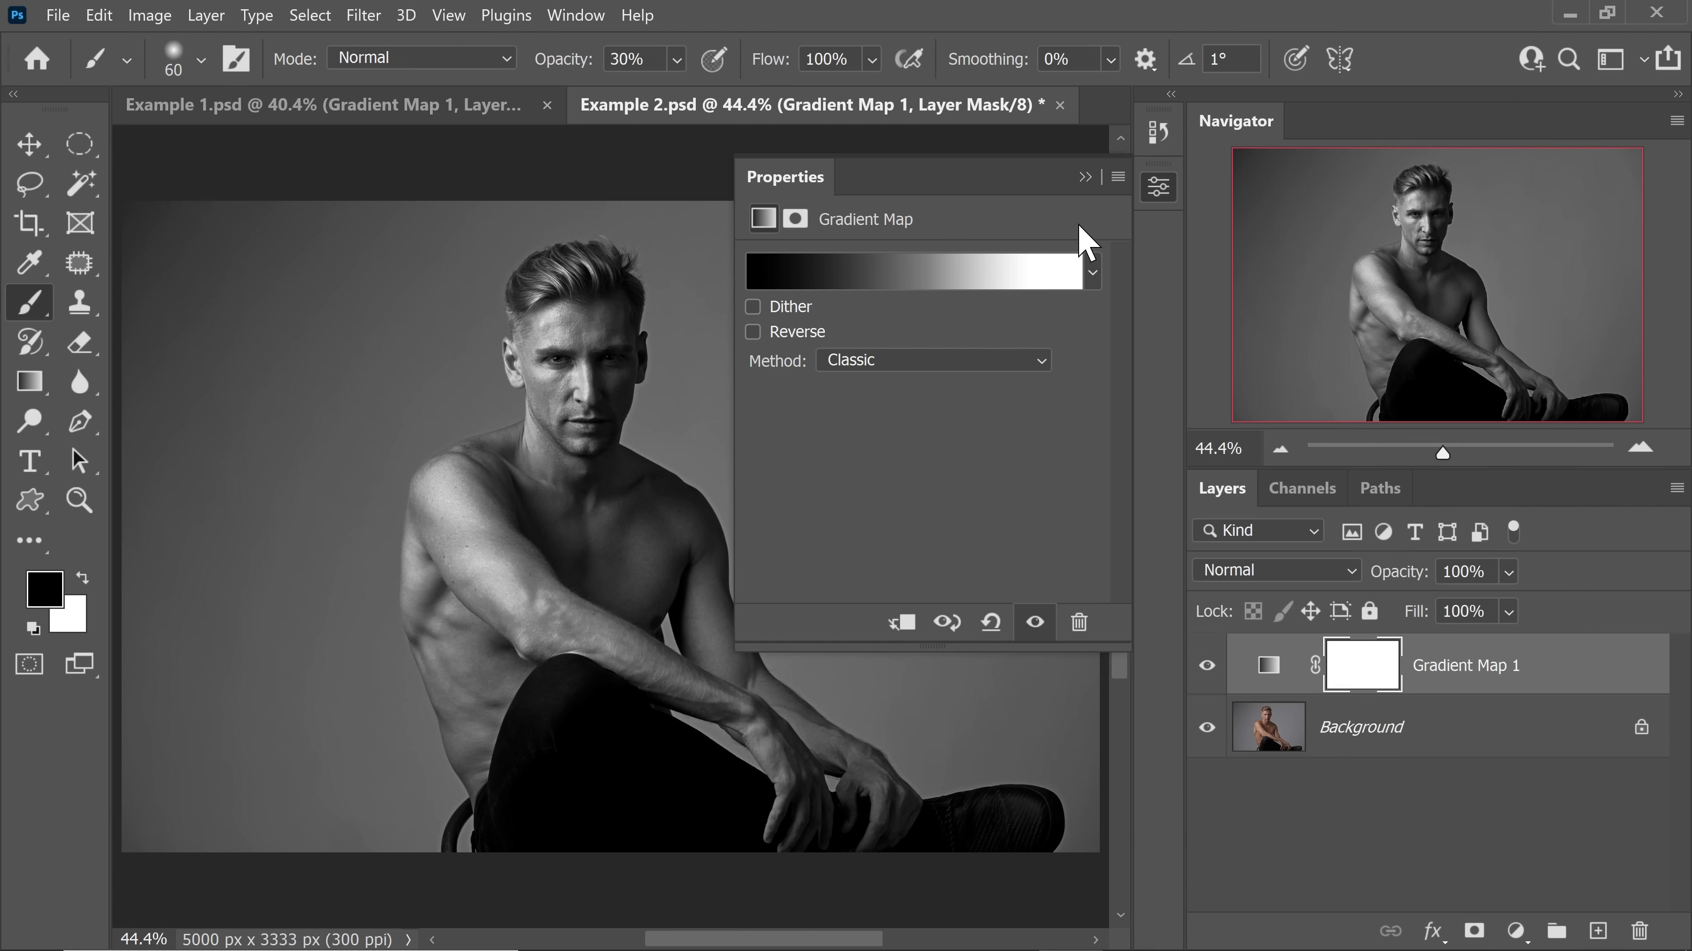
- Compare Example 2 with its black-and-white conversion toggled, then zoom into Example 1's eyes
{"action": "left_click", "coordinate": [1085, 177]}
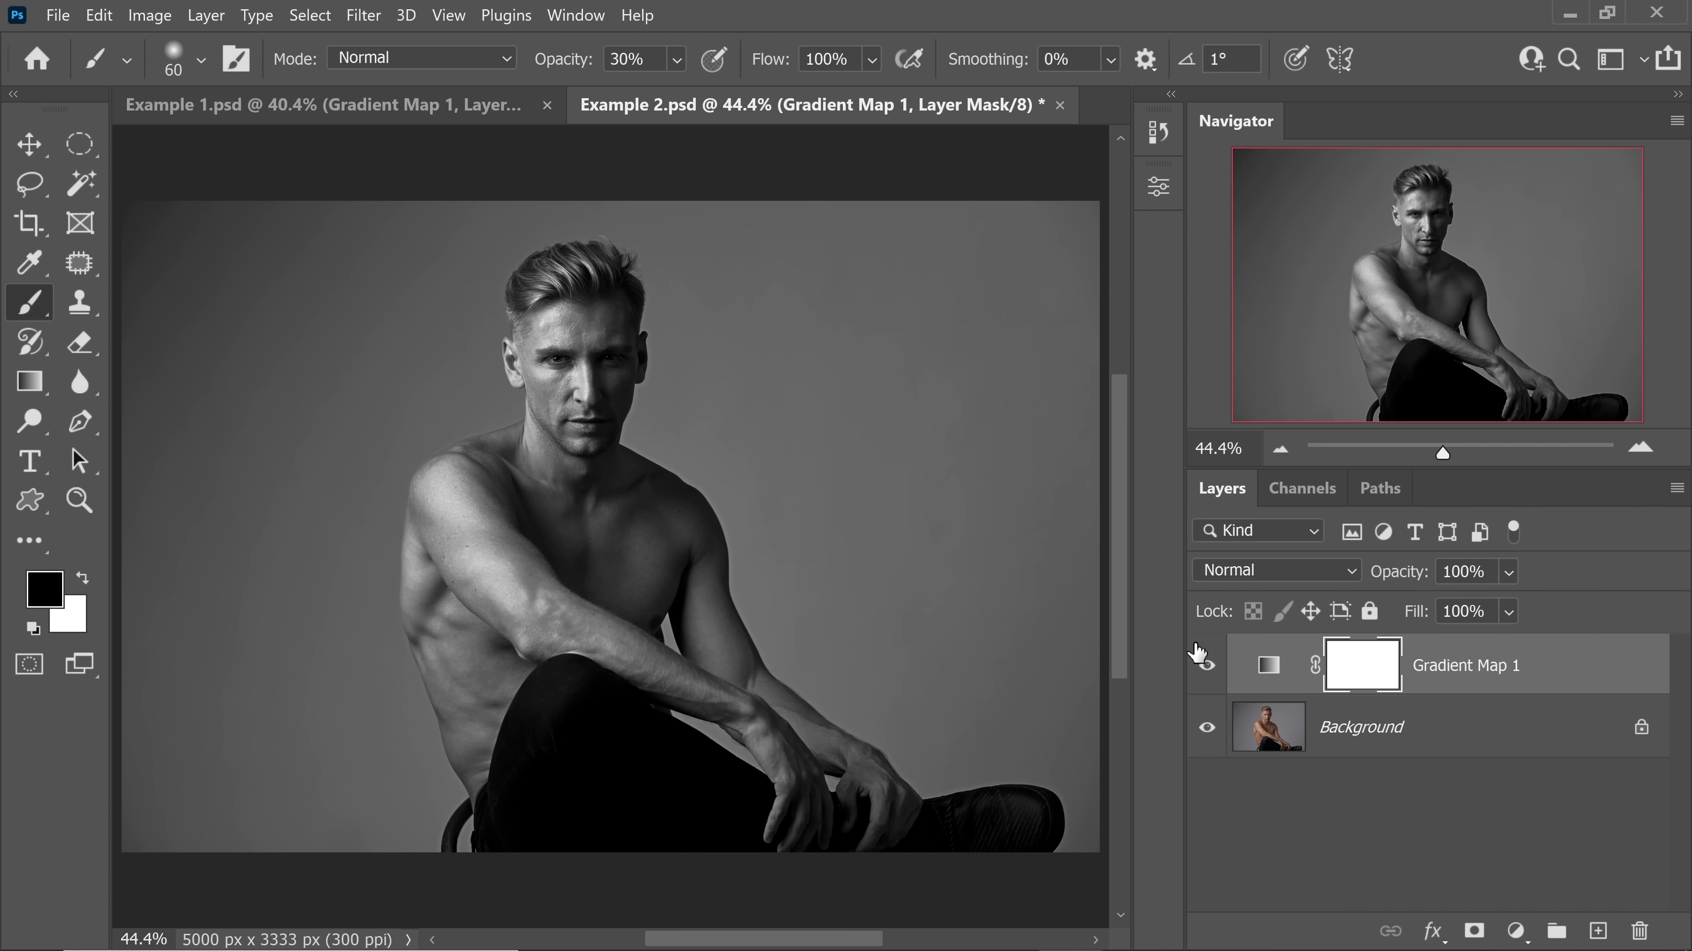
{"action": "left_click", "coordinate": [1207, 672]}
{"action": "left_click", "coordinate": [1206, 672]}
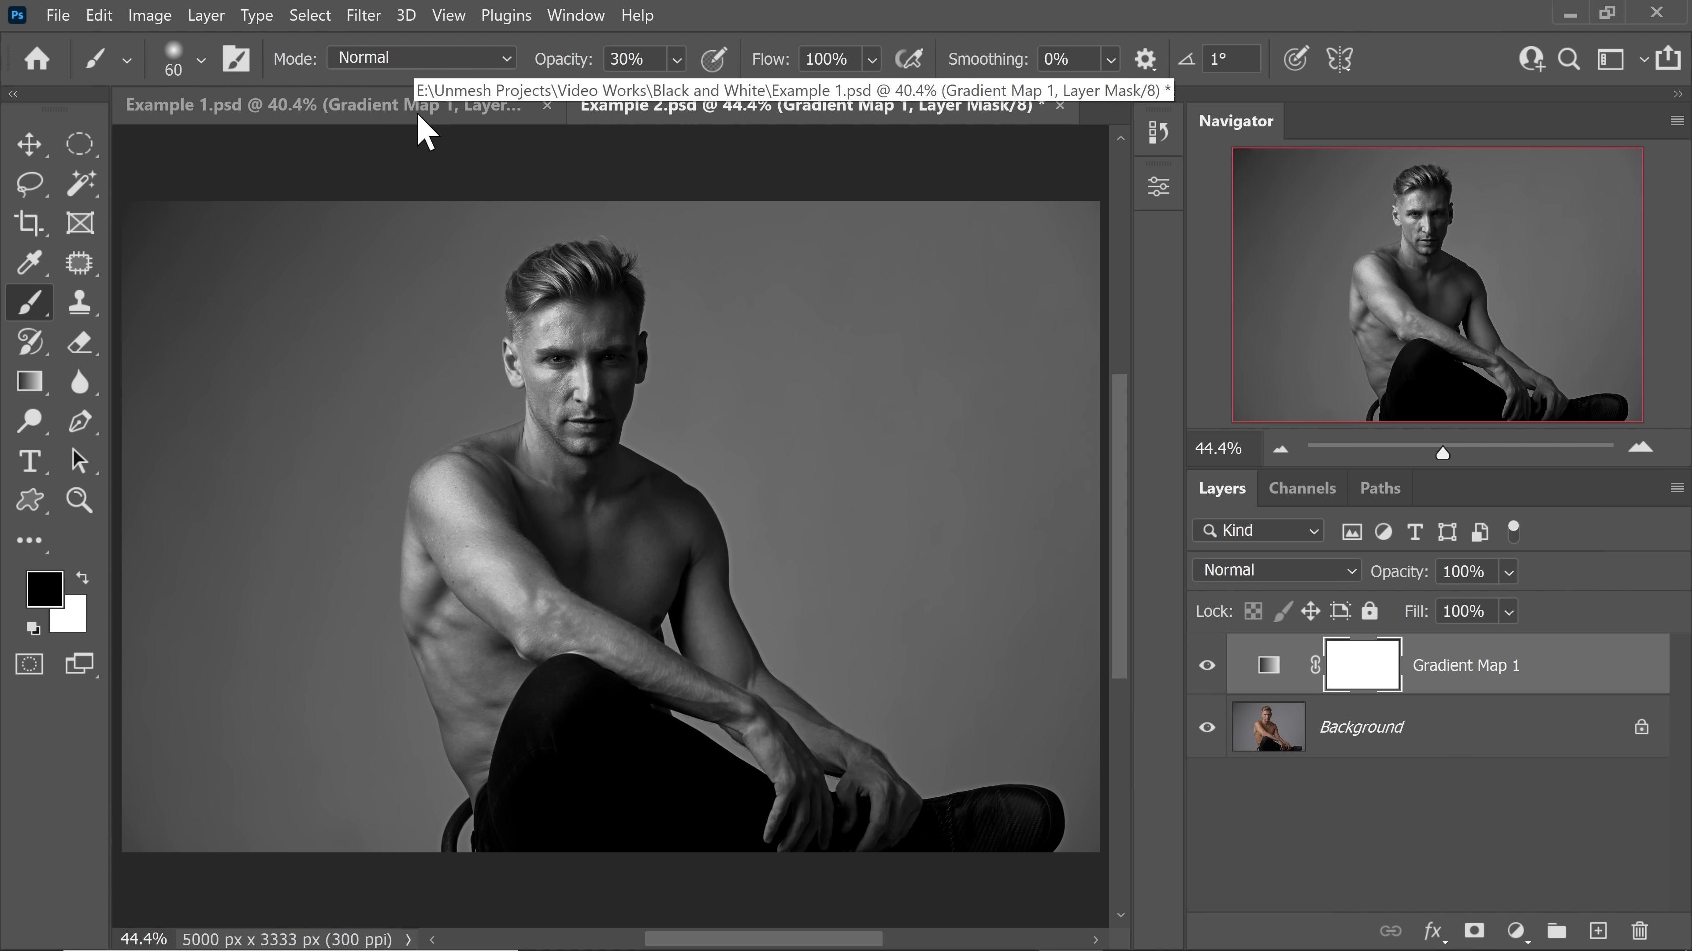
{"action": "left_click", "coordinate": [440, 113]}
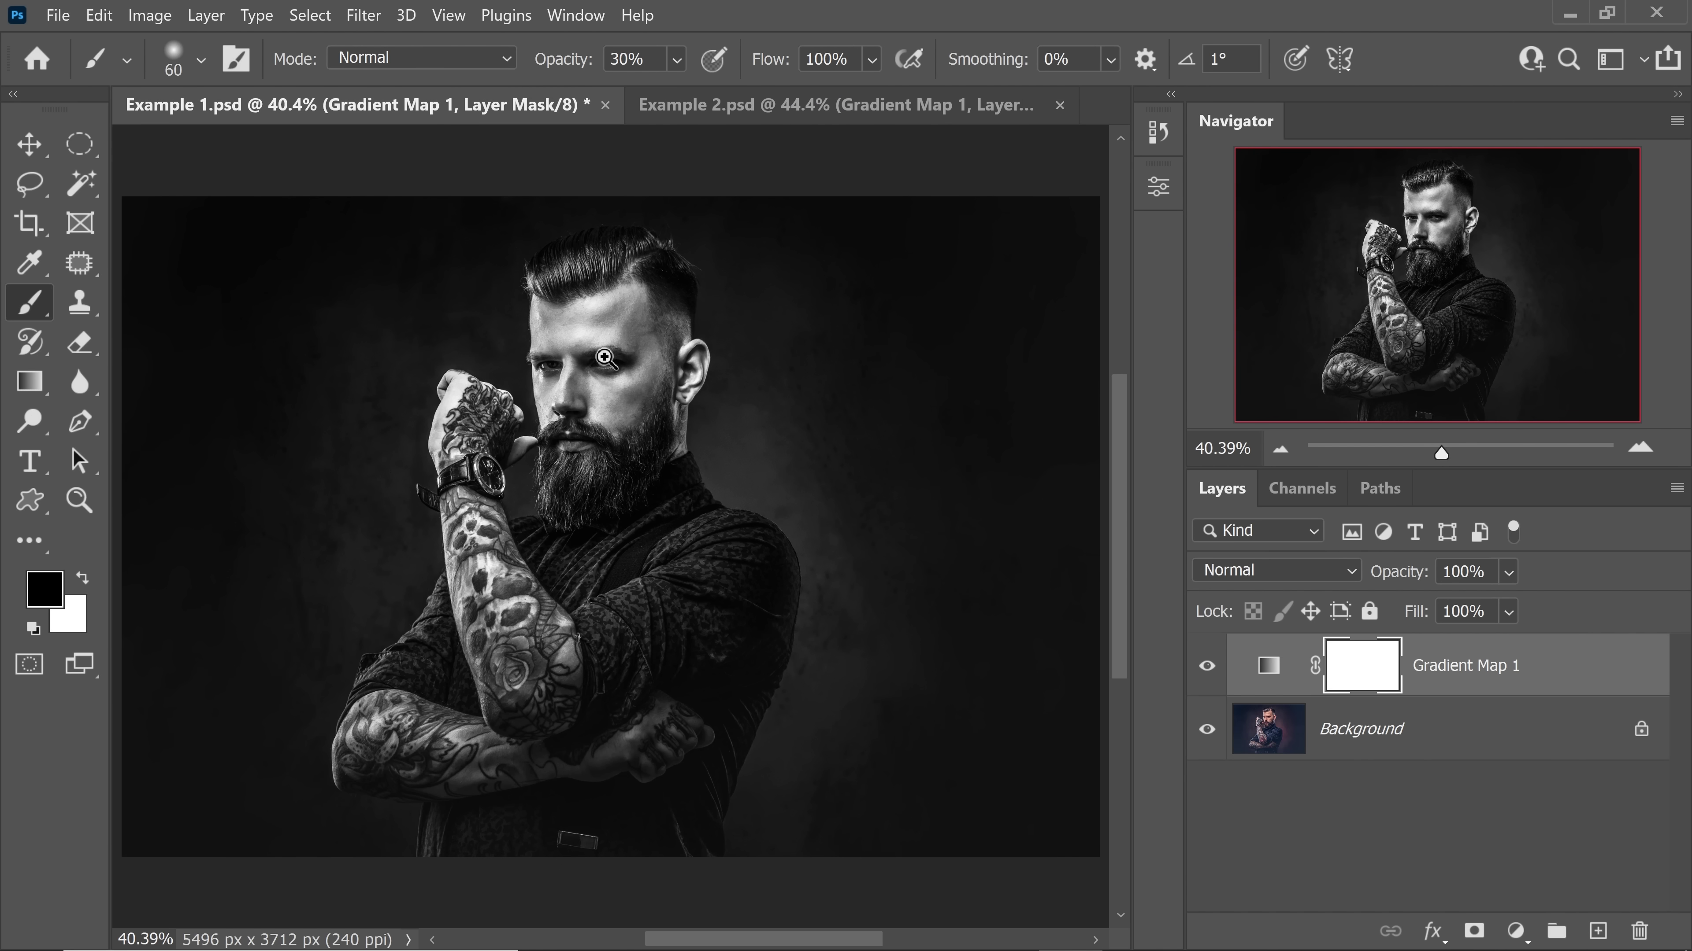
{"action": "left_click_drag", "start_coordinate": [605, 358], "coordinate": [623, 353]}
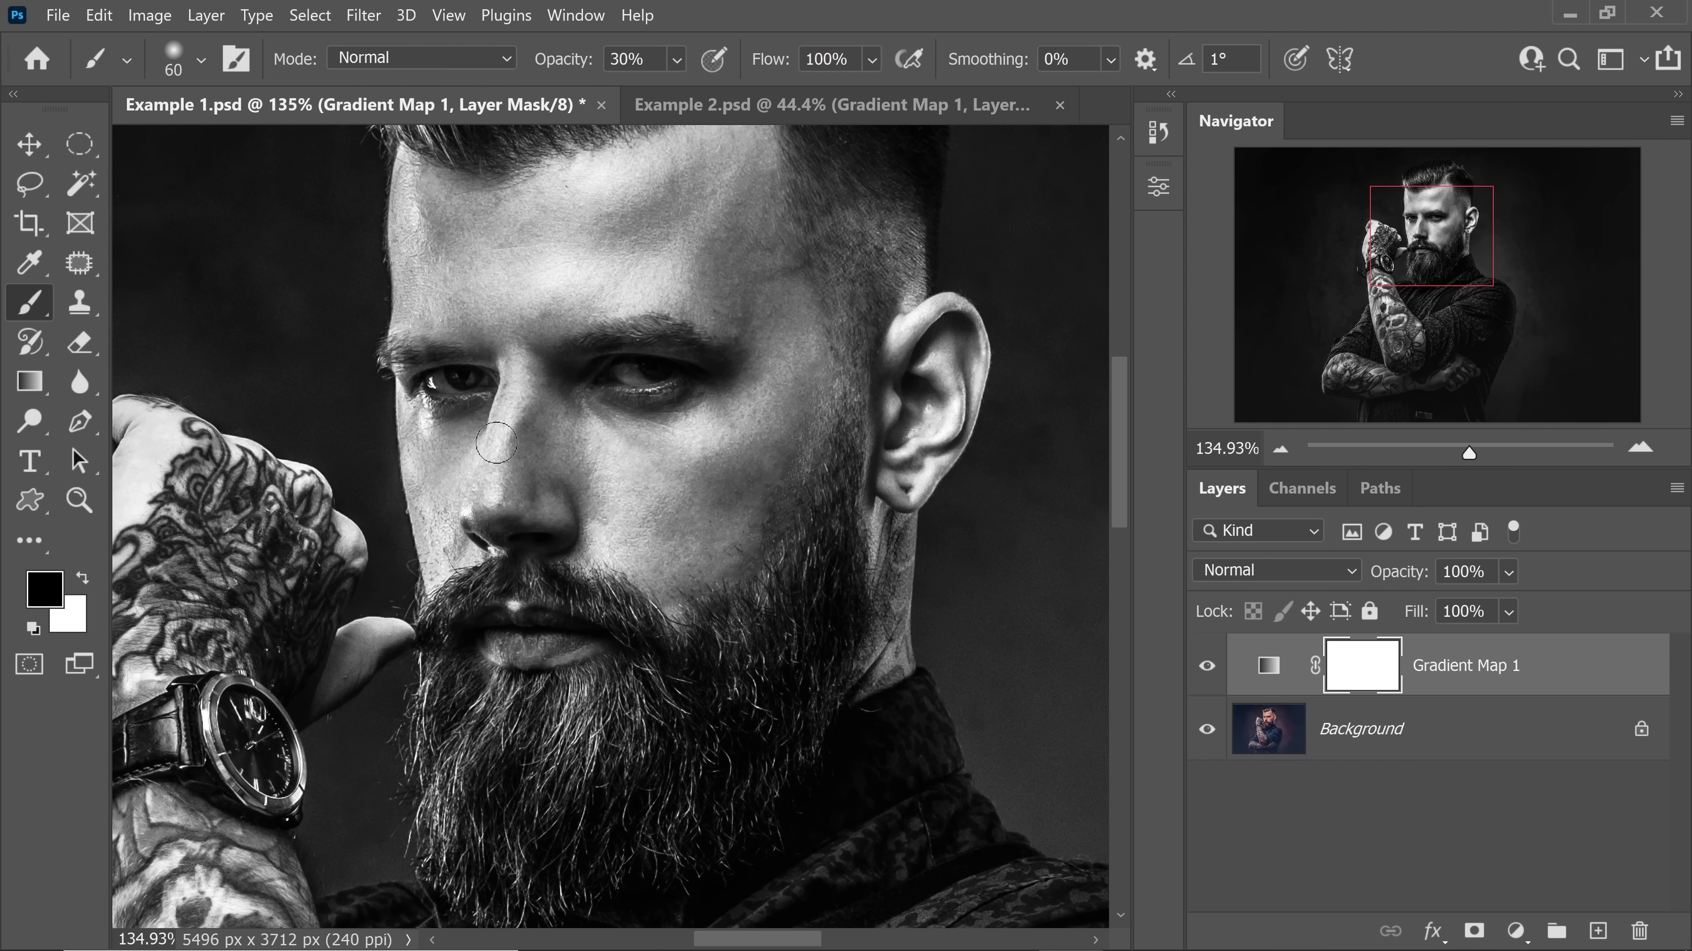
- Add a Curves layer above Background and bend the curve upward to brighten the photo
{"action": "left_click", "coordinate": [1462, 728]}
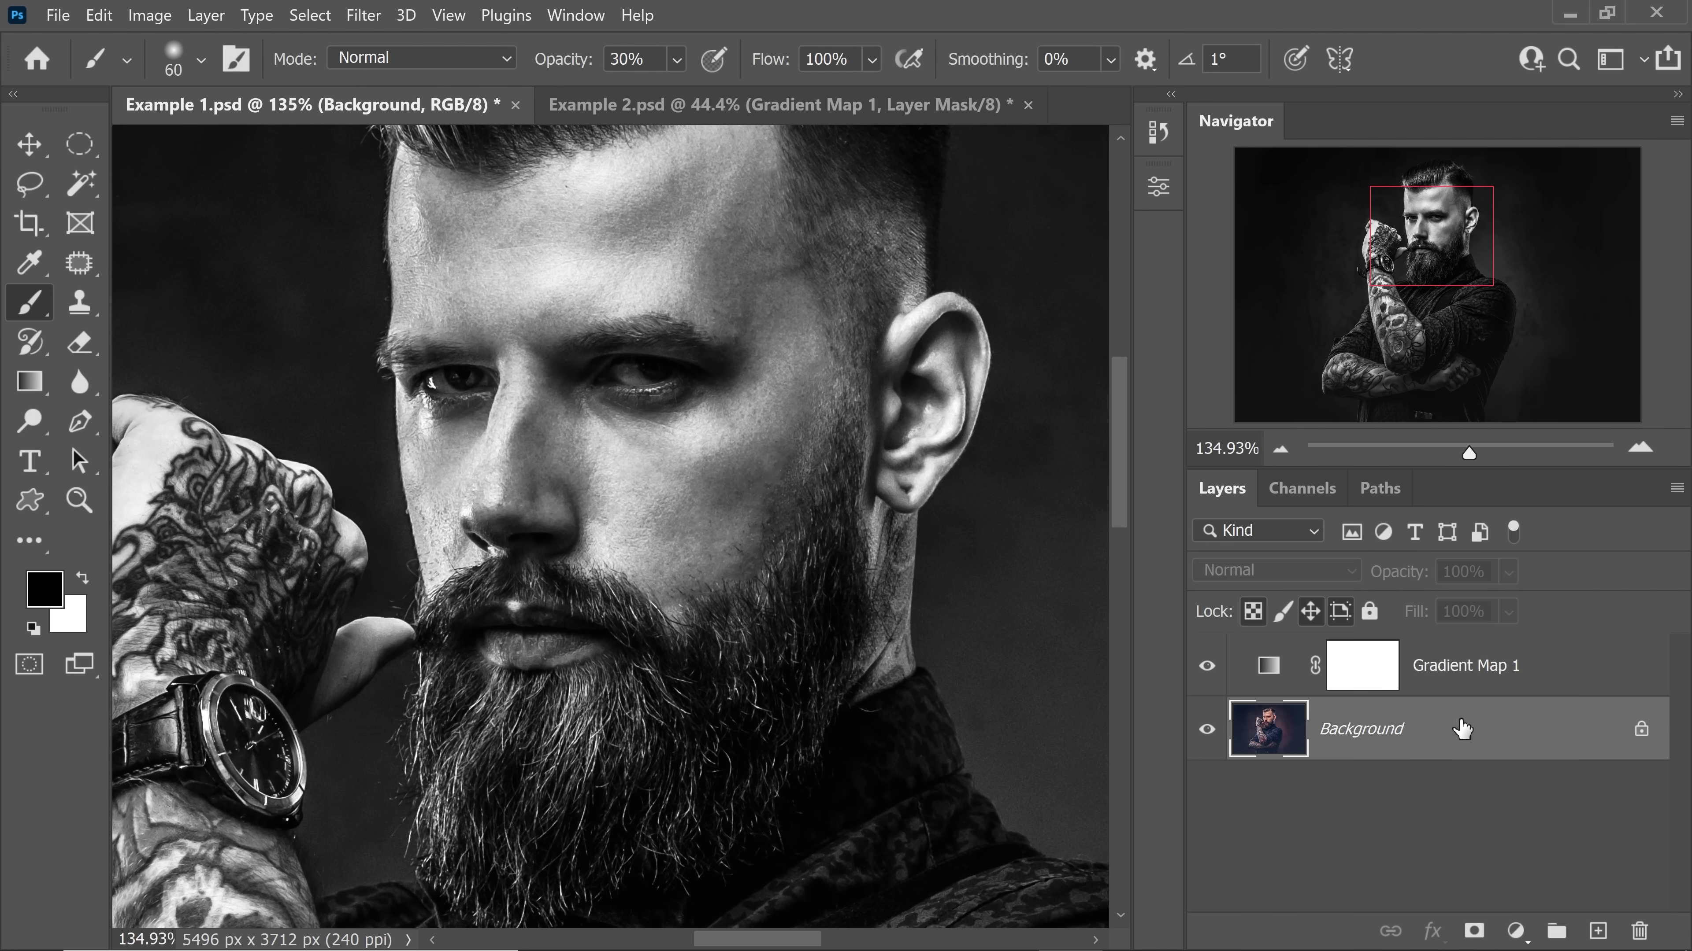
{"action": "left_click", "coordinate": [1547, 690]}
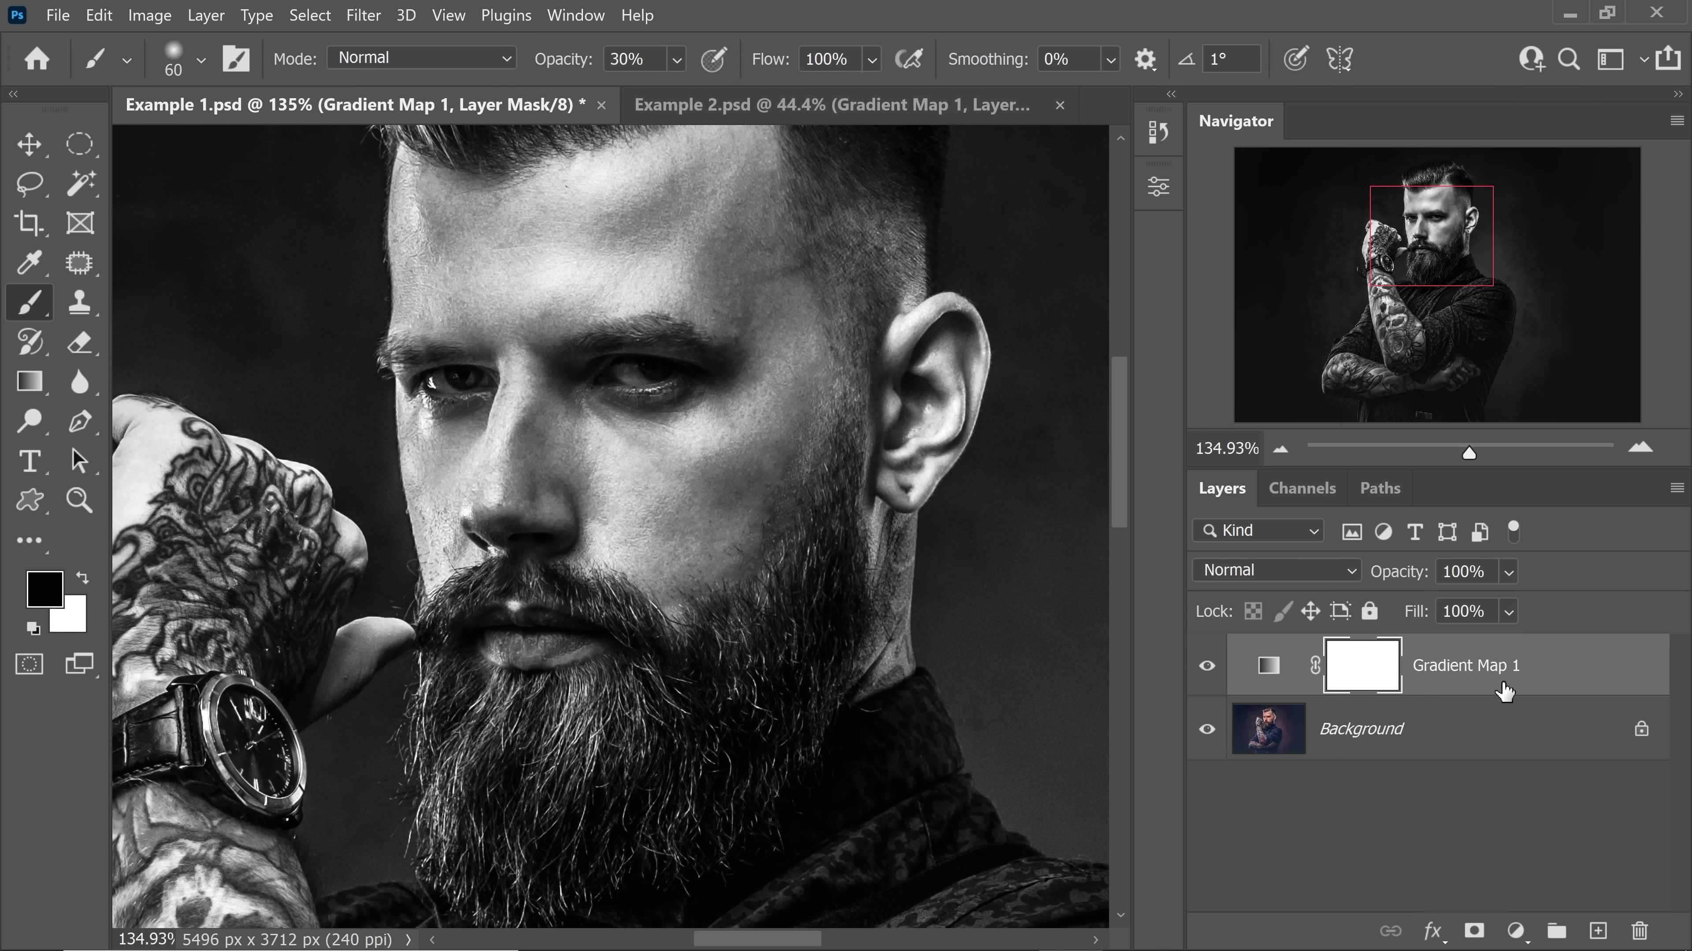
{"action": "left_click", "coordinate": [1502, 741]}
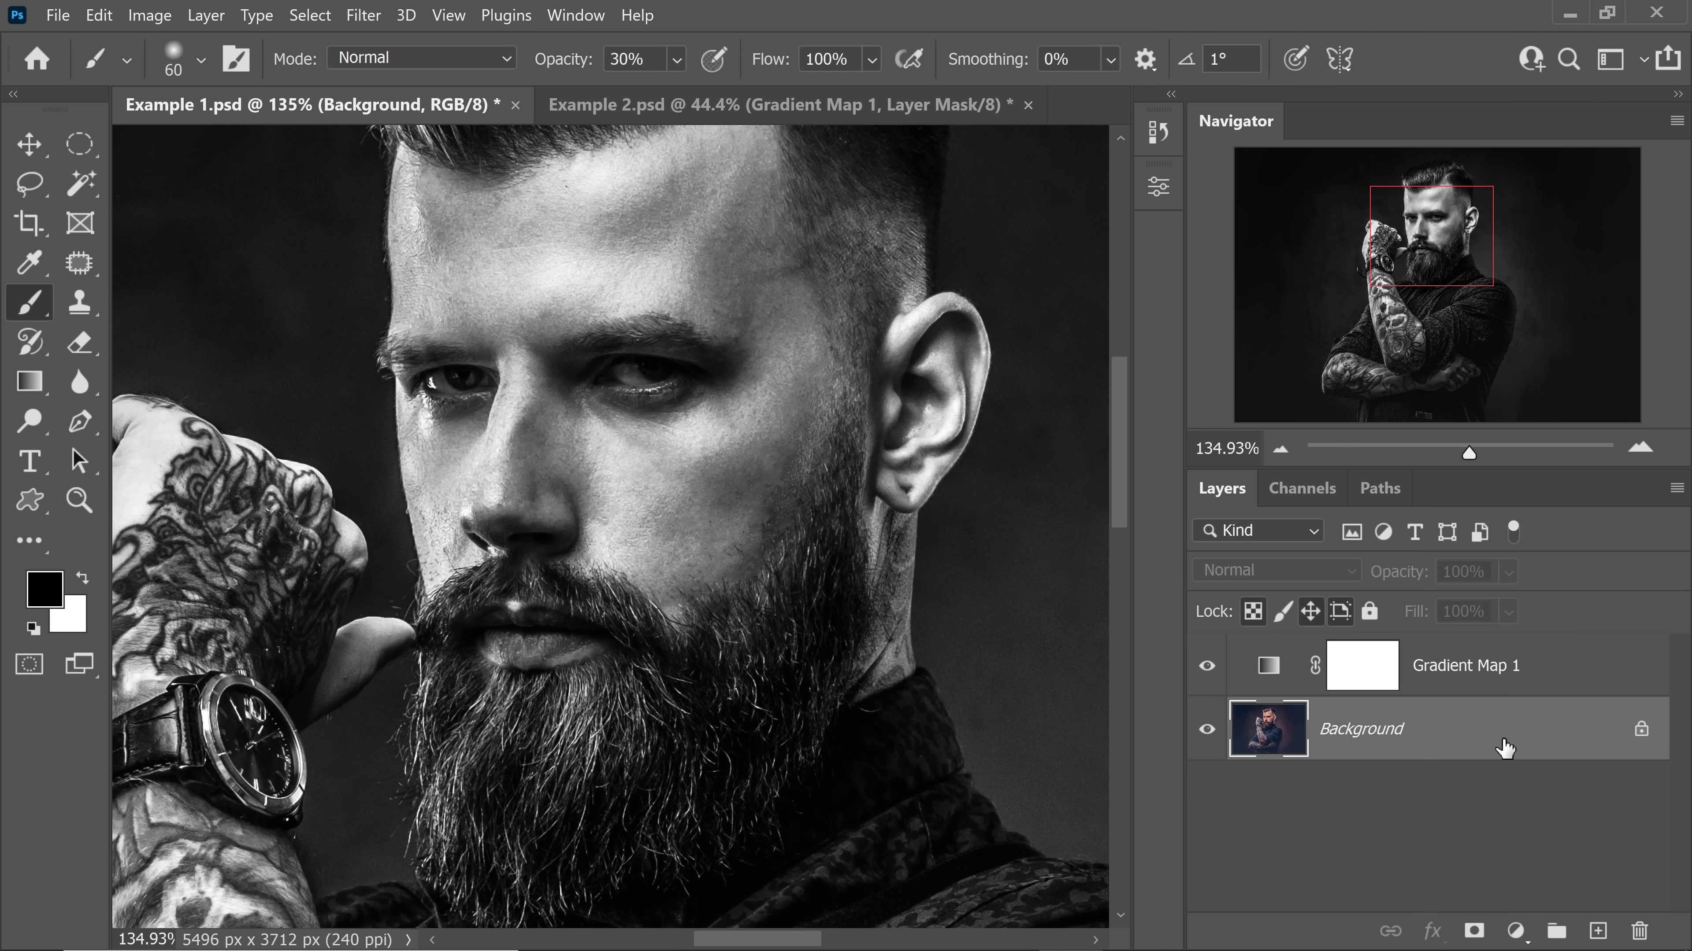
{"action": "left_click", "coordinate": [1516, 931]}
{"action": "left_click", "coordinate": [1535, 599]}
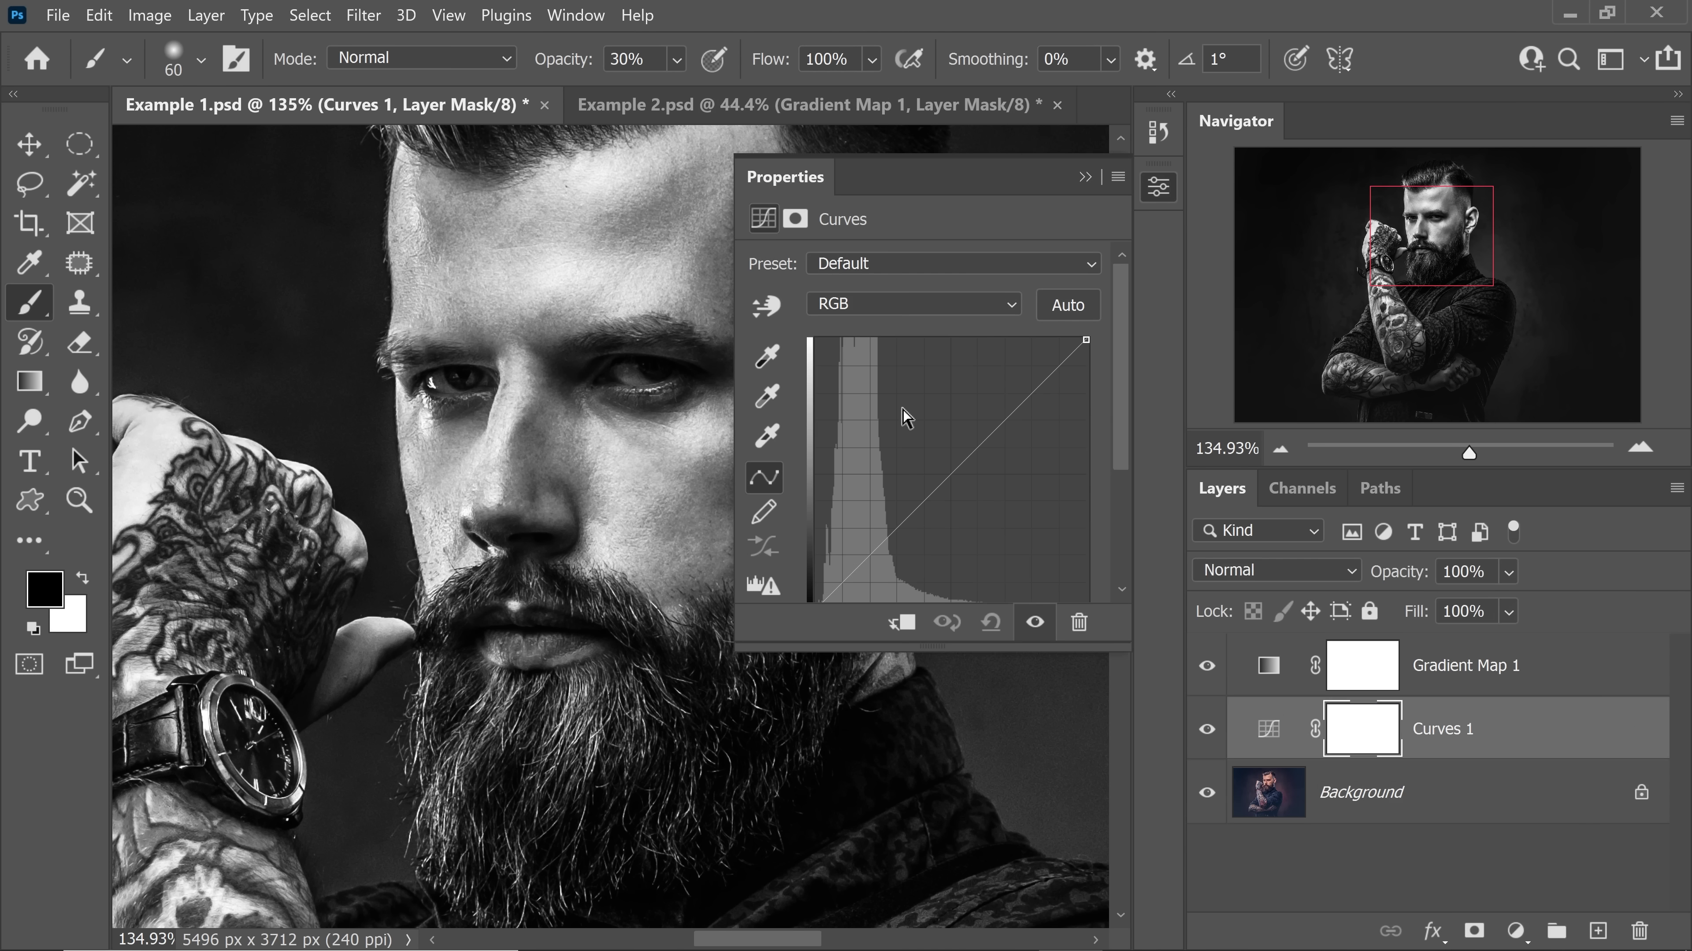
{"action": "left_click_drag", "start_coordinate": [949, 474], "coordinate": [923, 443]}
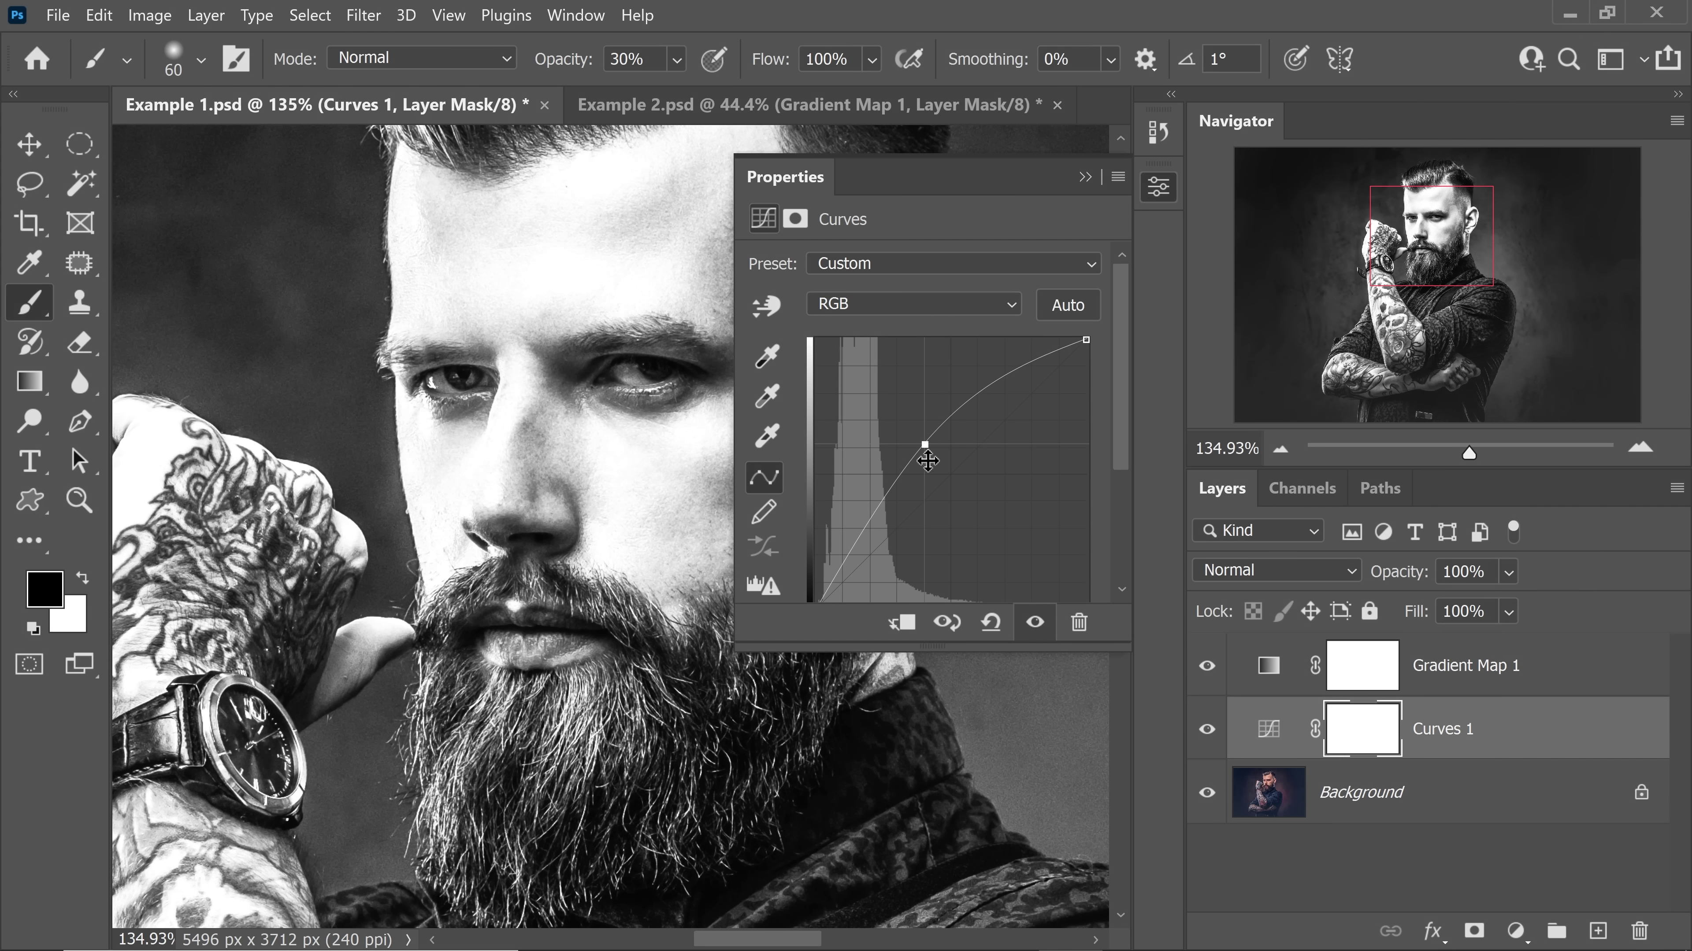
- Invert the Curves 1 mask and paint the eyes back in with a white, 100%-opacity brush
{"action": "left_click", "coordinate": [1085, 177]}
{"action": "key", "text": "ctrl+i"}
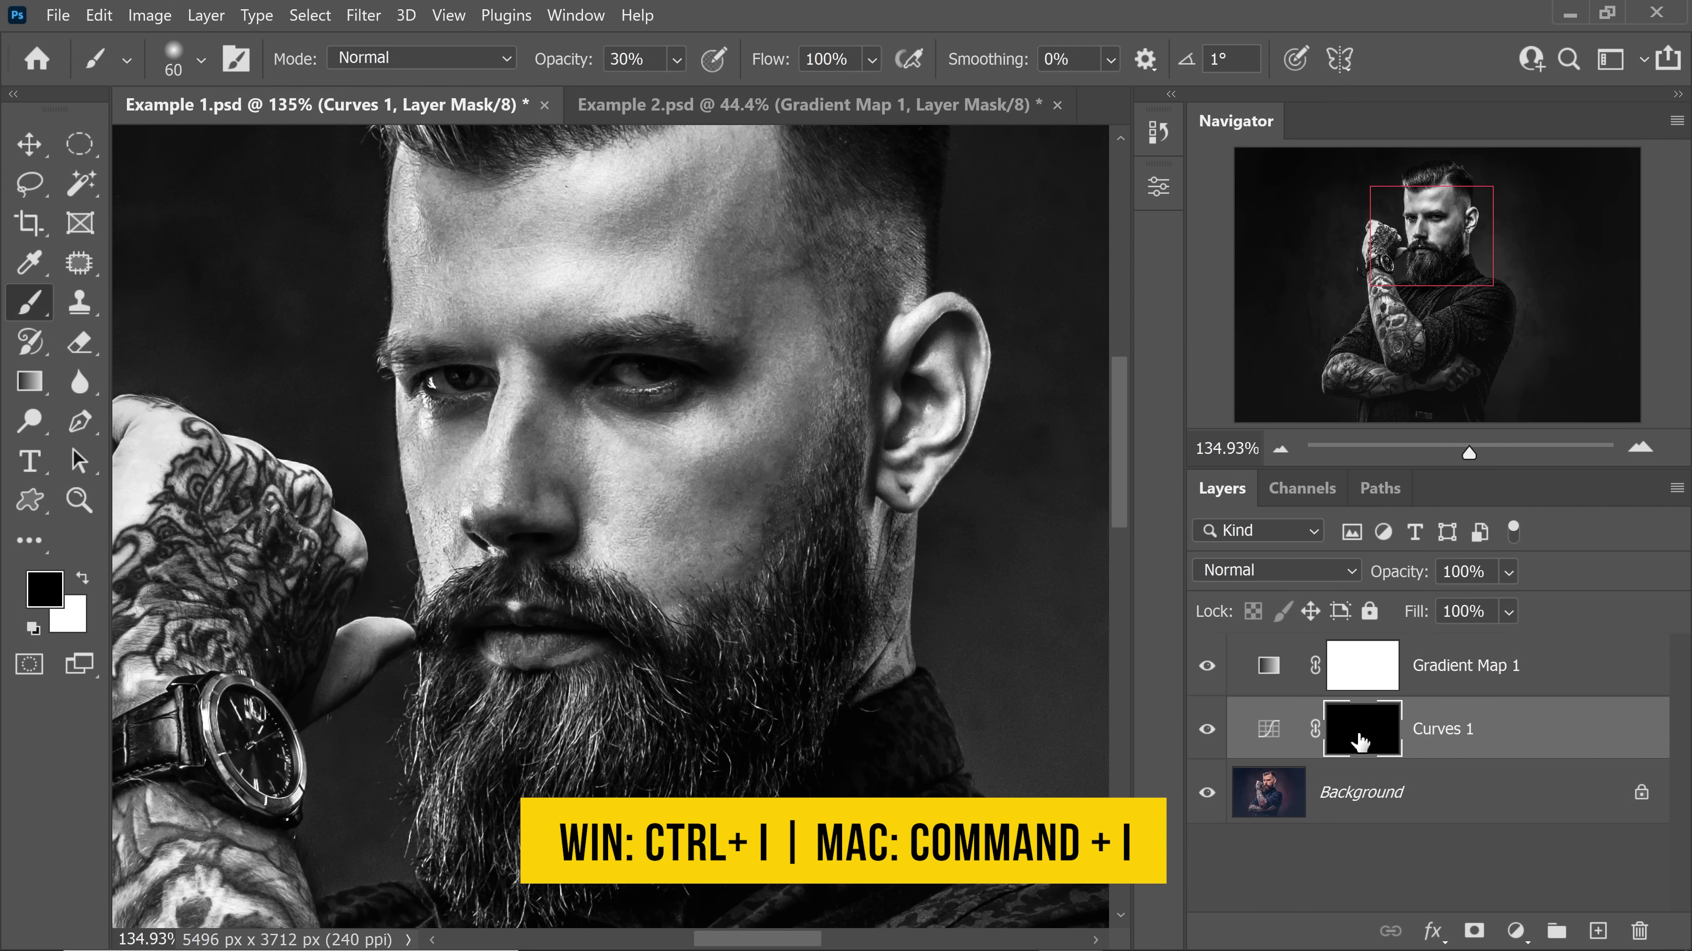
{"action": "key", "text": "x"}
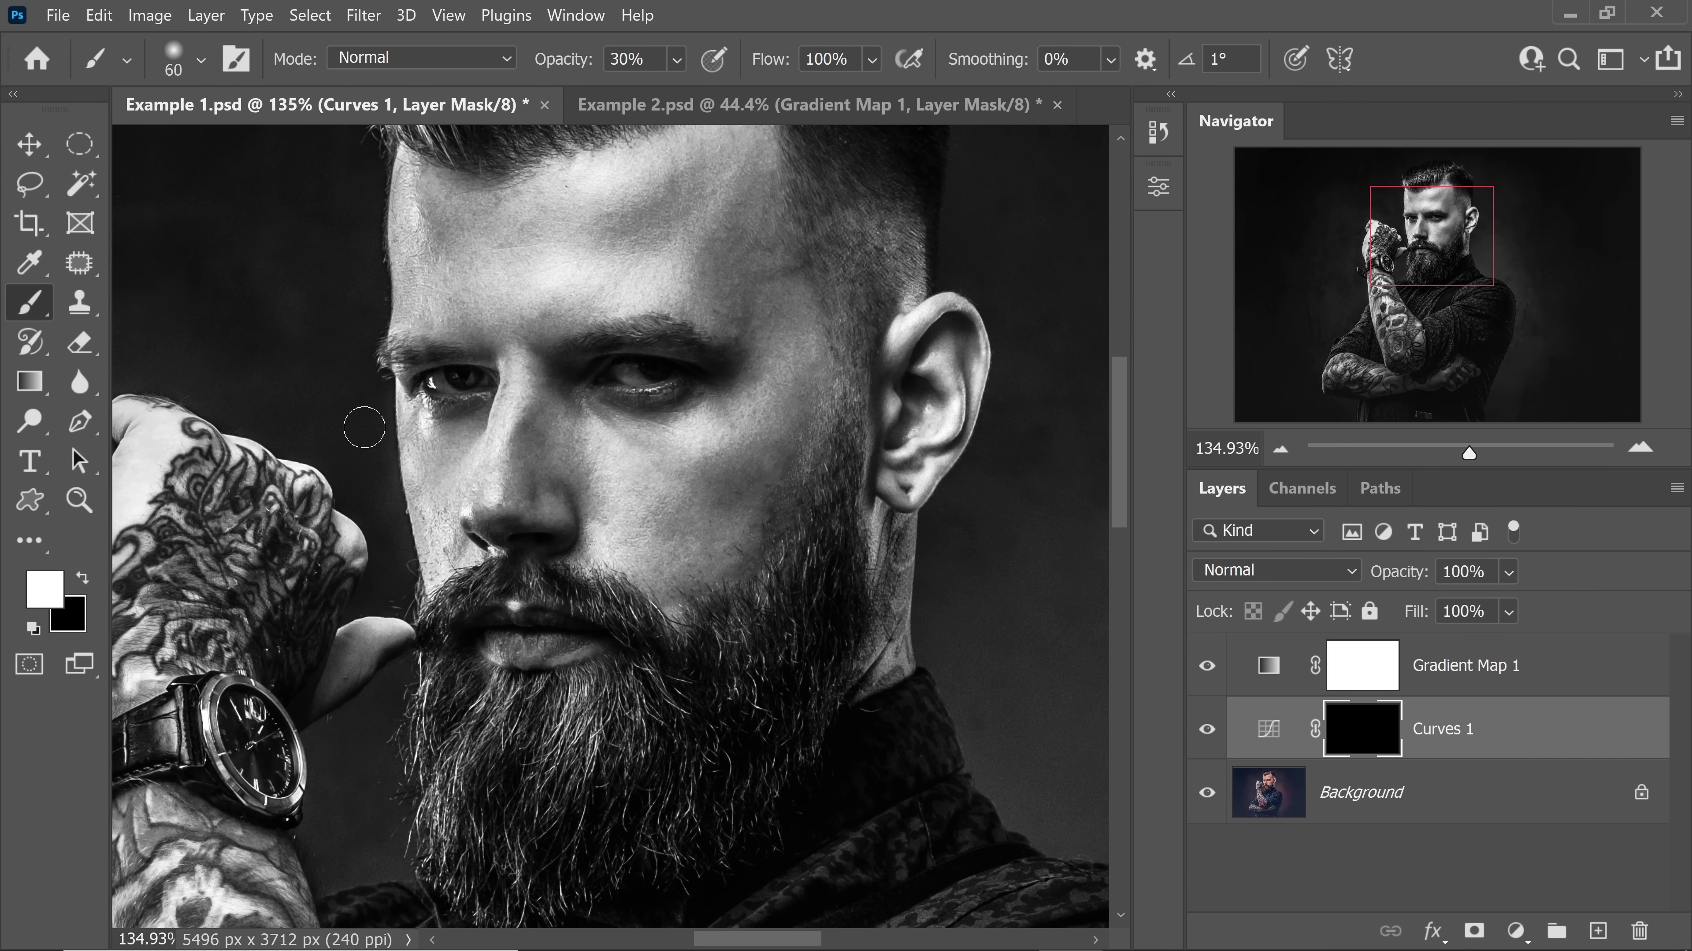
{"action": "key", "text": "bracketright"}
{"action": "key", "text": "bracketright"}
{"action": "key", "text": "bracketright"}
{"action": "key", "text": "bracketright"}
{"action": "key", "text": "bracketright"}
{"action": "key", "text": "bracketright"}
{"action": "key", "text": "bracketright"}
{"action": "key", "text": "bracketright"}
{"action": "key", "text": "bracketleft"}
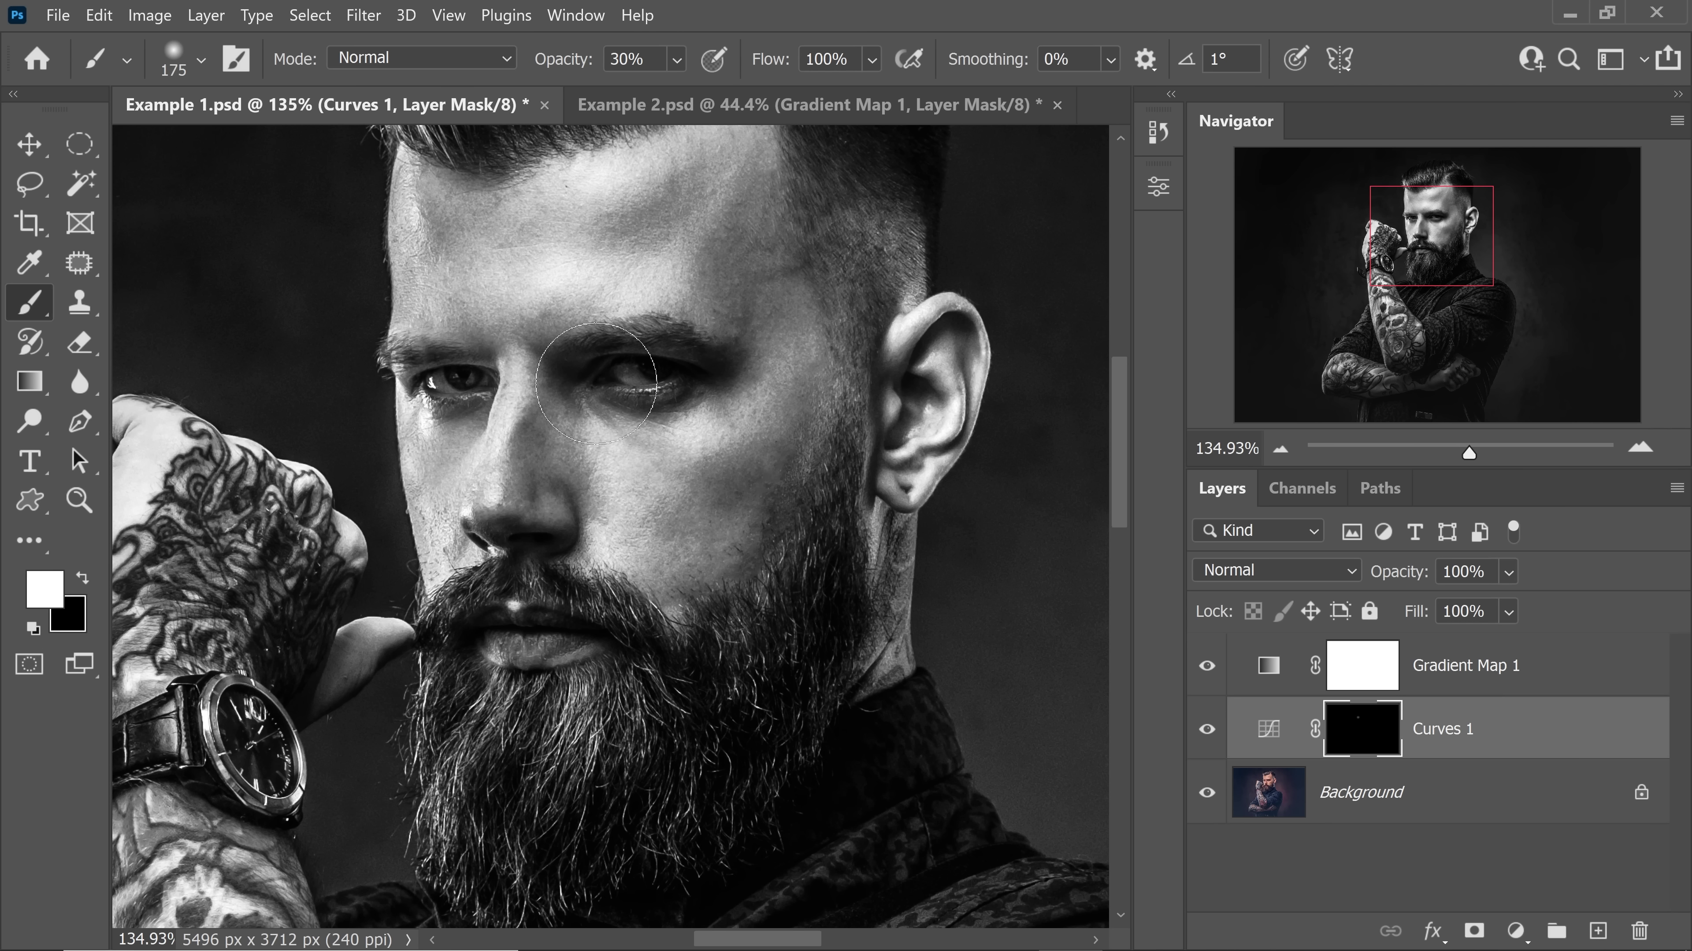
{"action": "left_click_drag", "start_coordinate": [563, 72], "coordinate": [626, 63]}
{"action": "key", "text": "ctrl+z"}
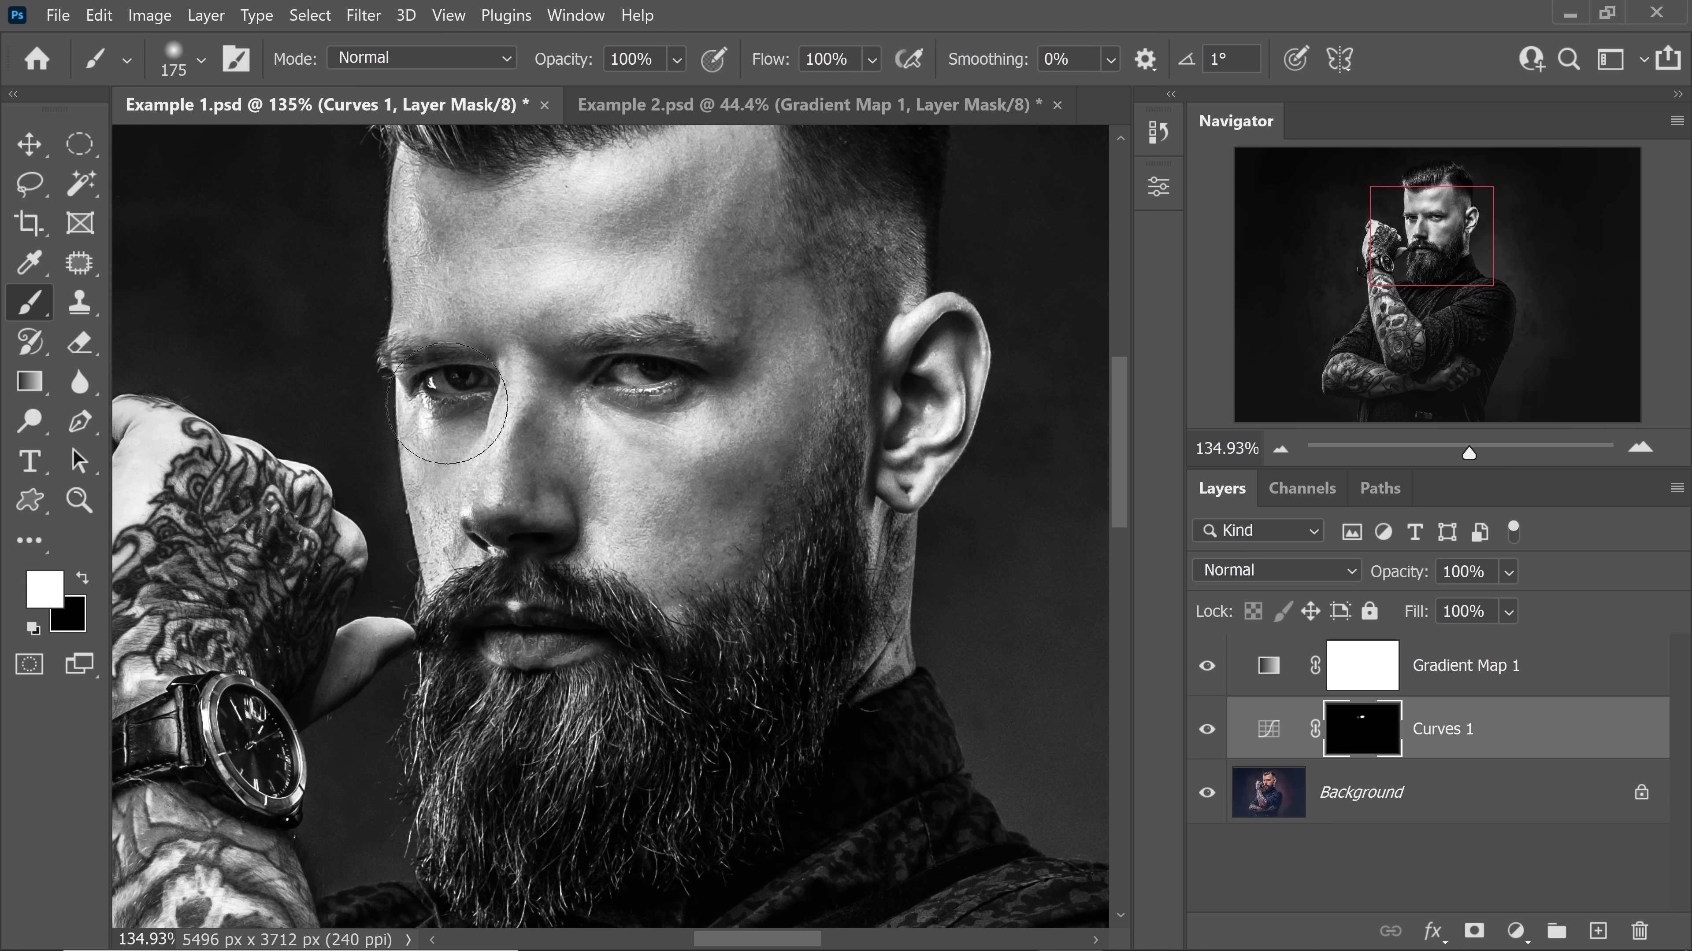
{"action": "key", "text": "x"}
{"action": "key", "text": "x"}
{"action": "key", "text": "x"}
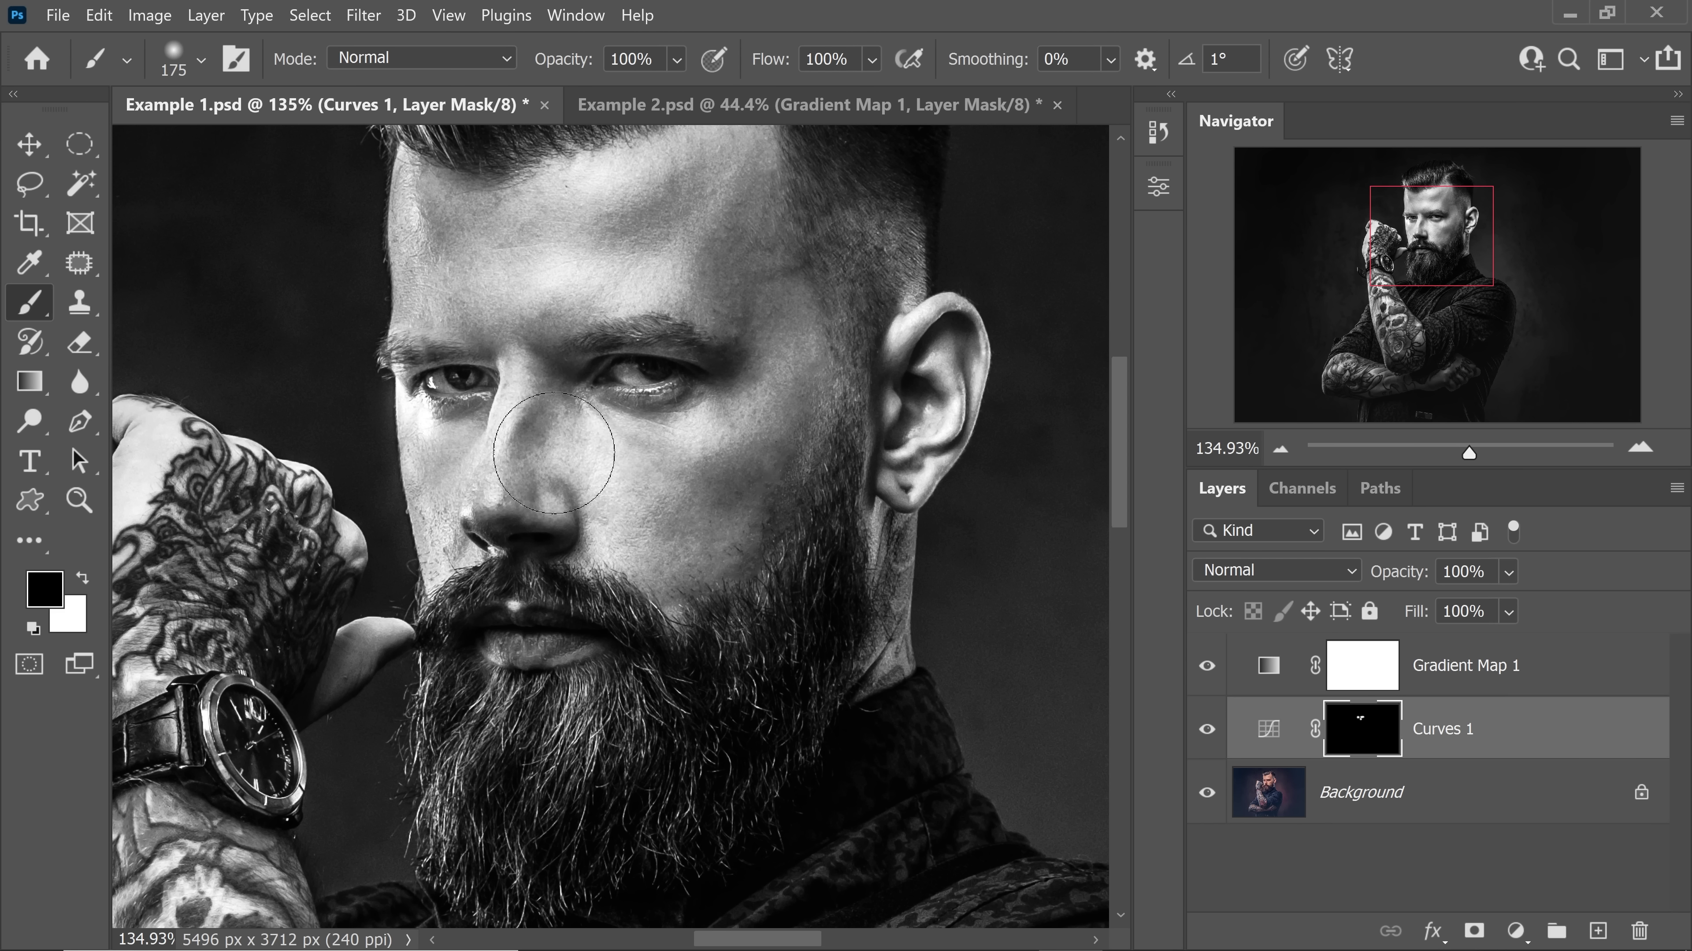
{"action": "key", "text": "bracketleft"}
{"action": "key", "text": "bracketleft"}
{"action": "key", "text": "bracketleft"}
{"action": "key", "text": "x"}
{"action": "key", "text": "x"}
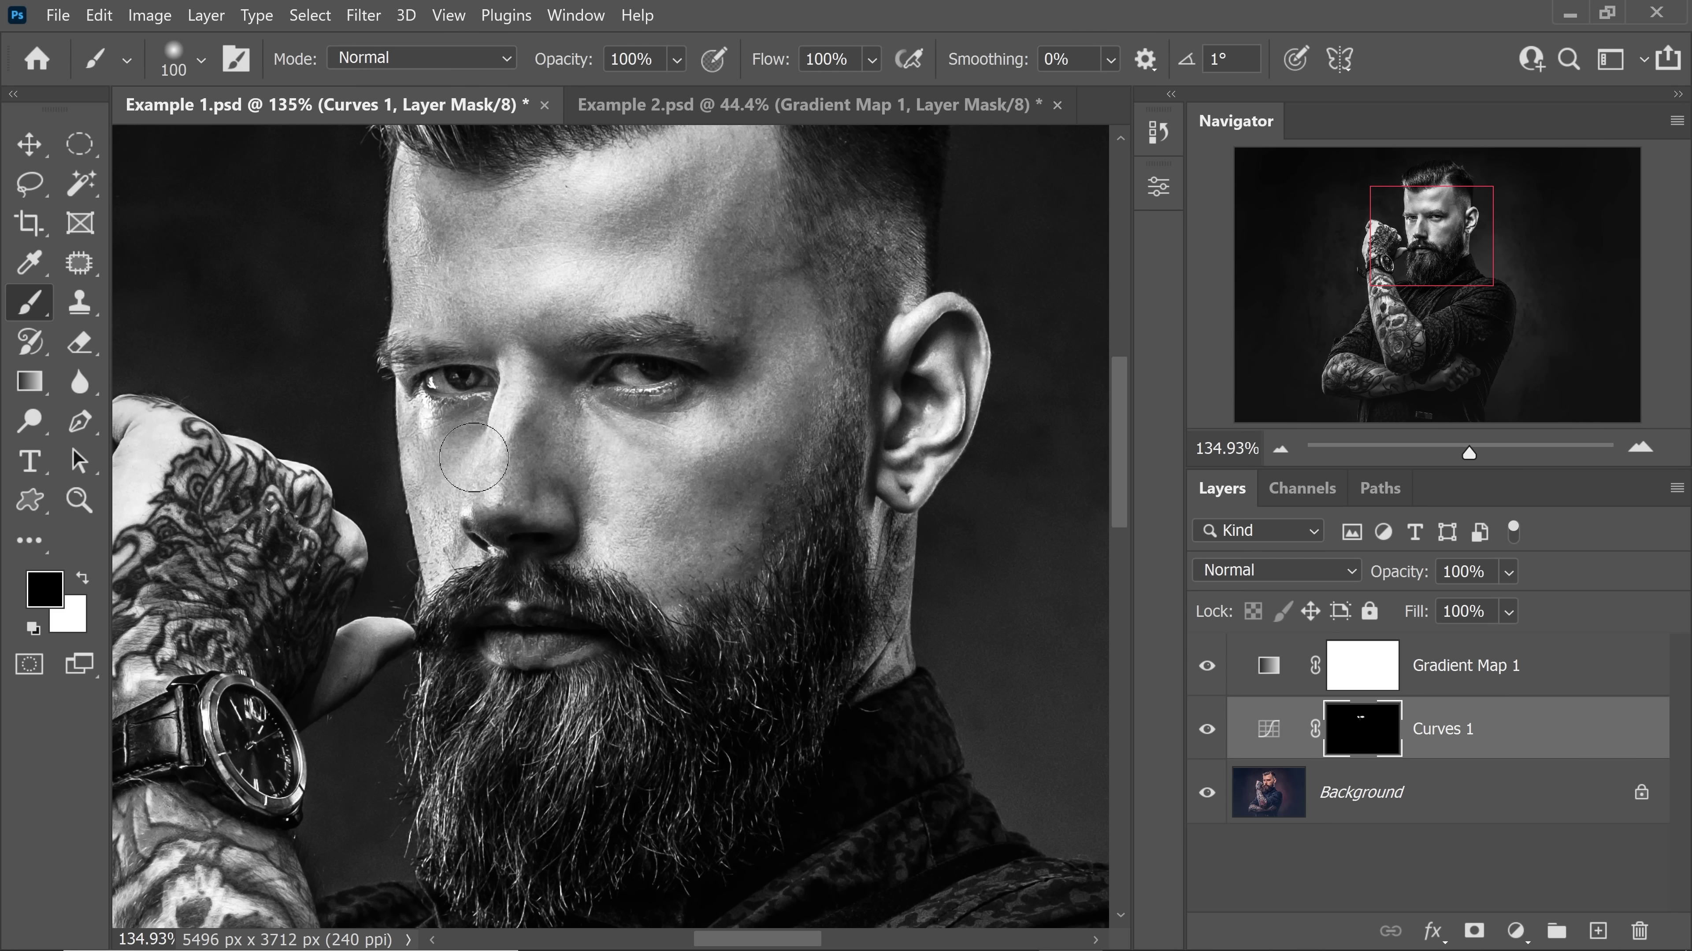
{"action": "key", "text": "ctrl+0"}
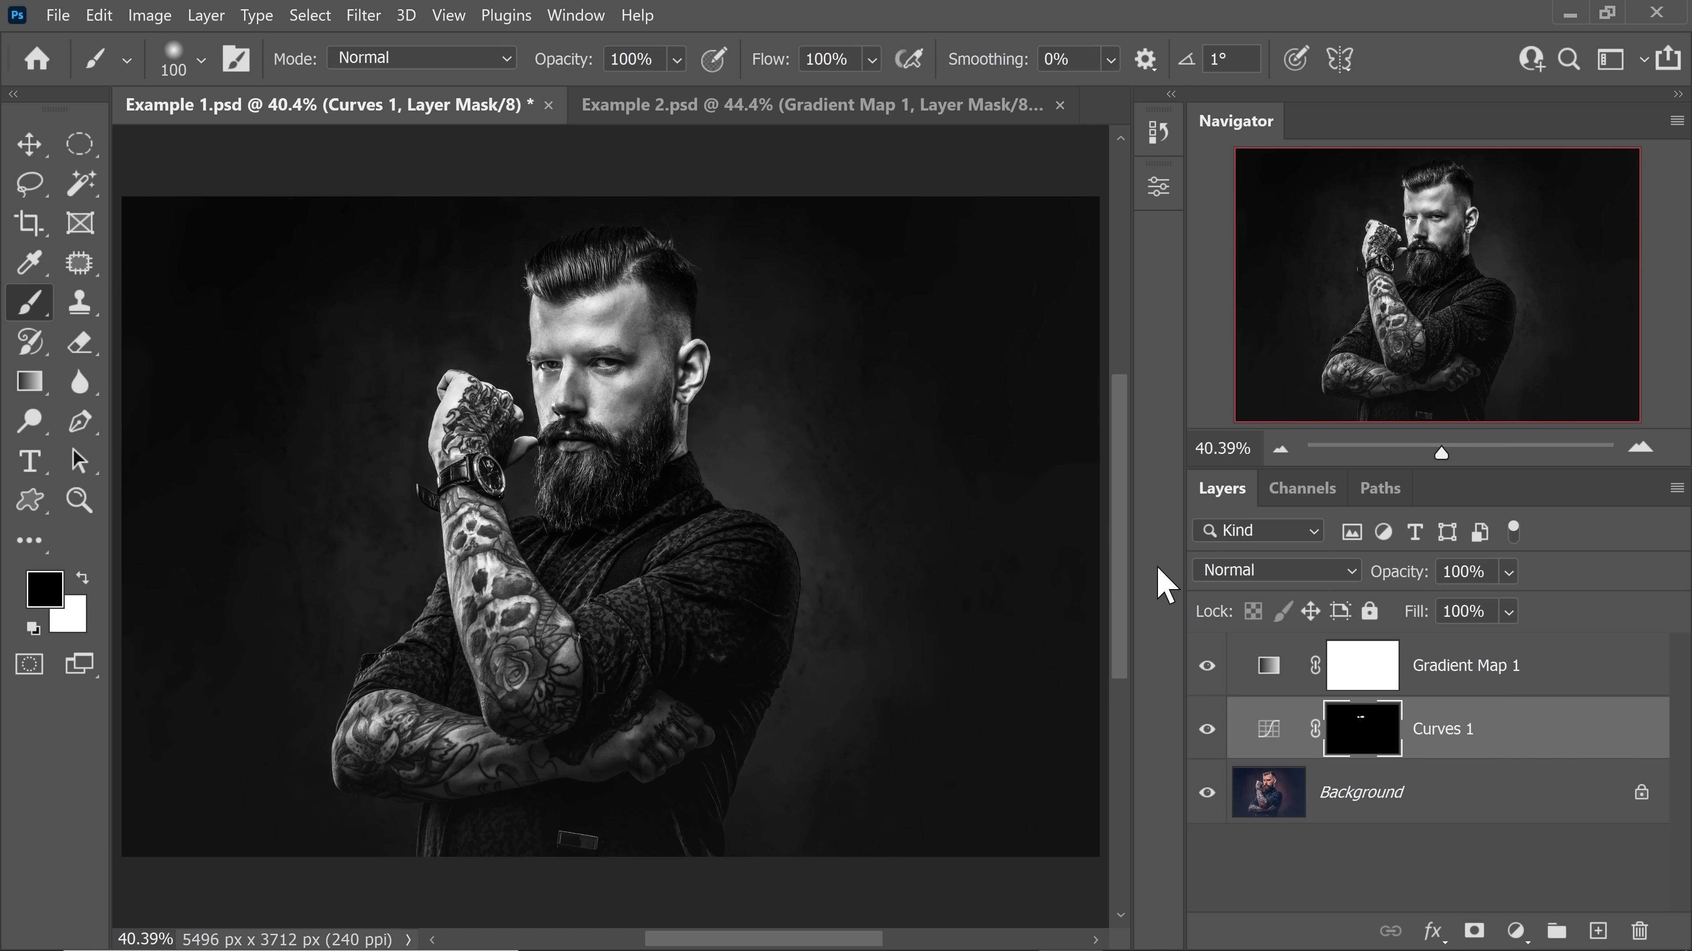
- Compare the eye brightening on and off, then rename Gradient Map 1 to 'B&W Conversion'
{"action": "left_click", "coordinate": [1208, 730]}
{"action": "left_click", "coordinate": [1208, 733]}
{"action": "left_click", "coordinate": [1207, 732]}
{"action": "double_click", "coordinate": [1481, 677]}
{"action": "type", "text": "B&W"}
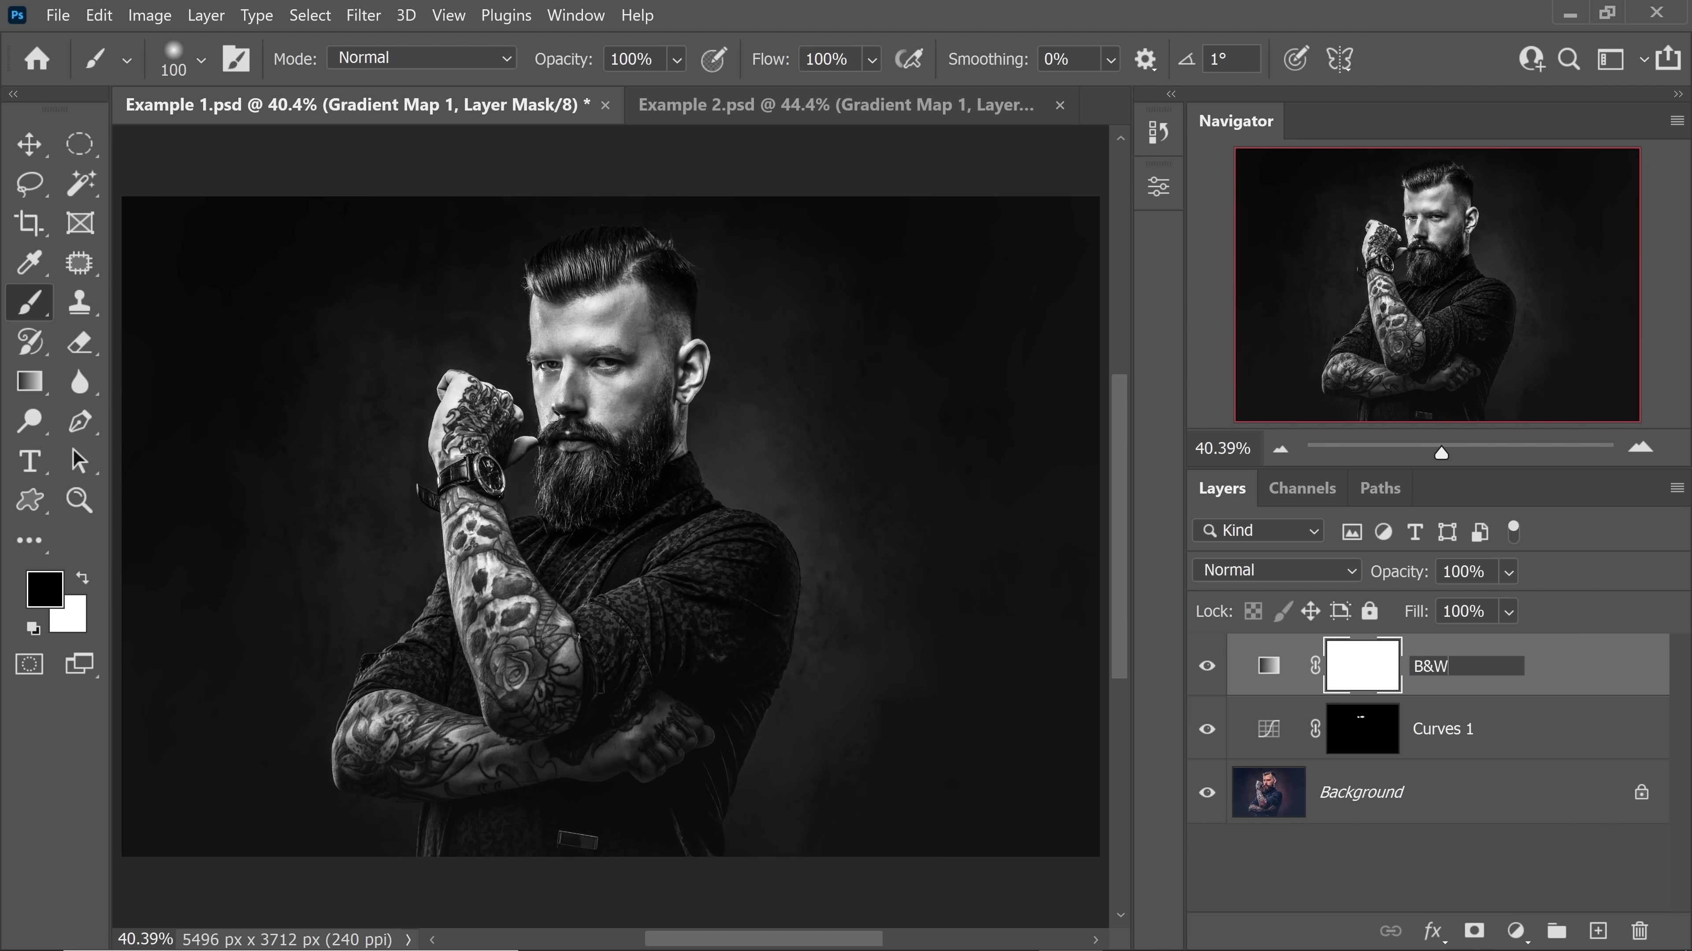
{"action": "type", "text": " Conversion"}
{"action": "key", "text": "Return"}
- Rename Curves 1 to 'Brightening Eyes' and select the Background layer
{"action": "double_click", "coordinate": [1469, 731]}
{"action": "type", "text": "Brightening Eyes"}
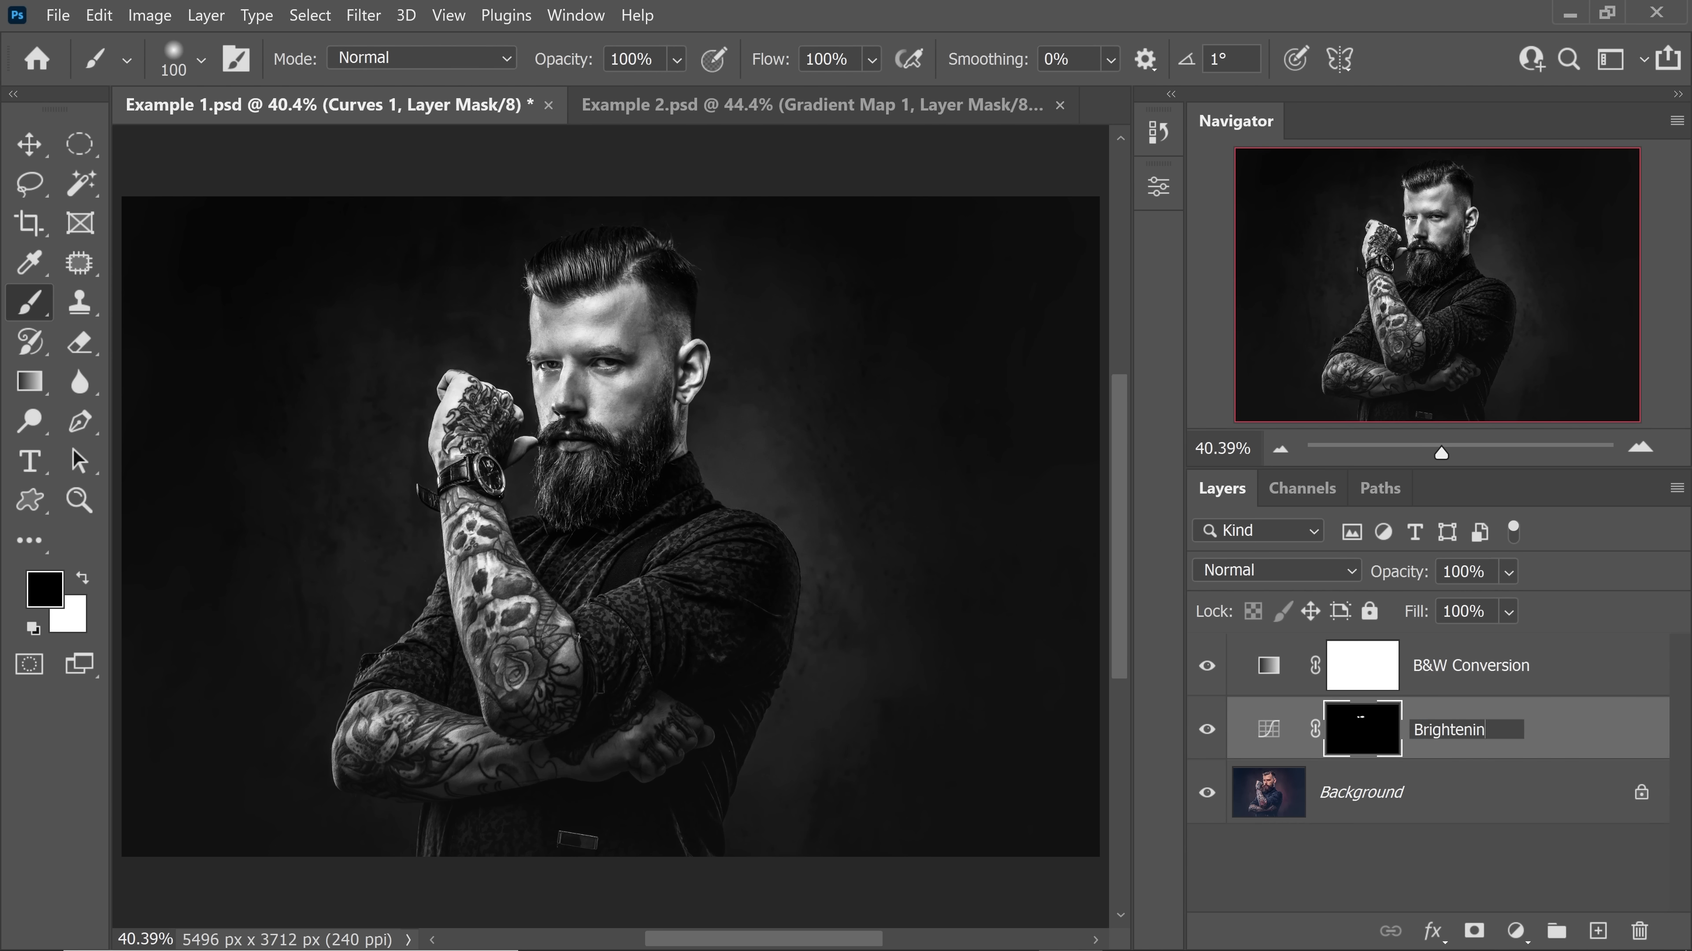
{"action": "key", "text": "Return"}
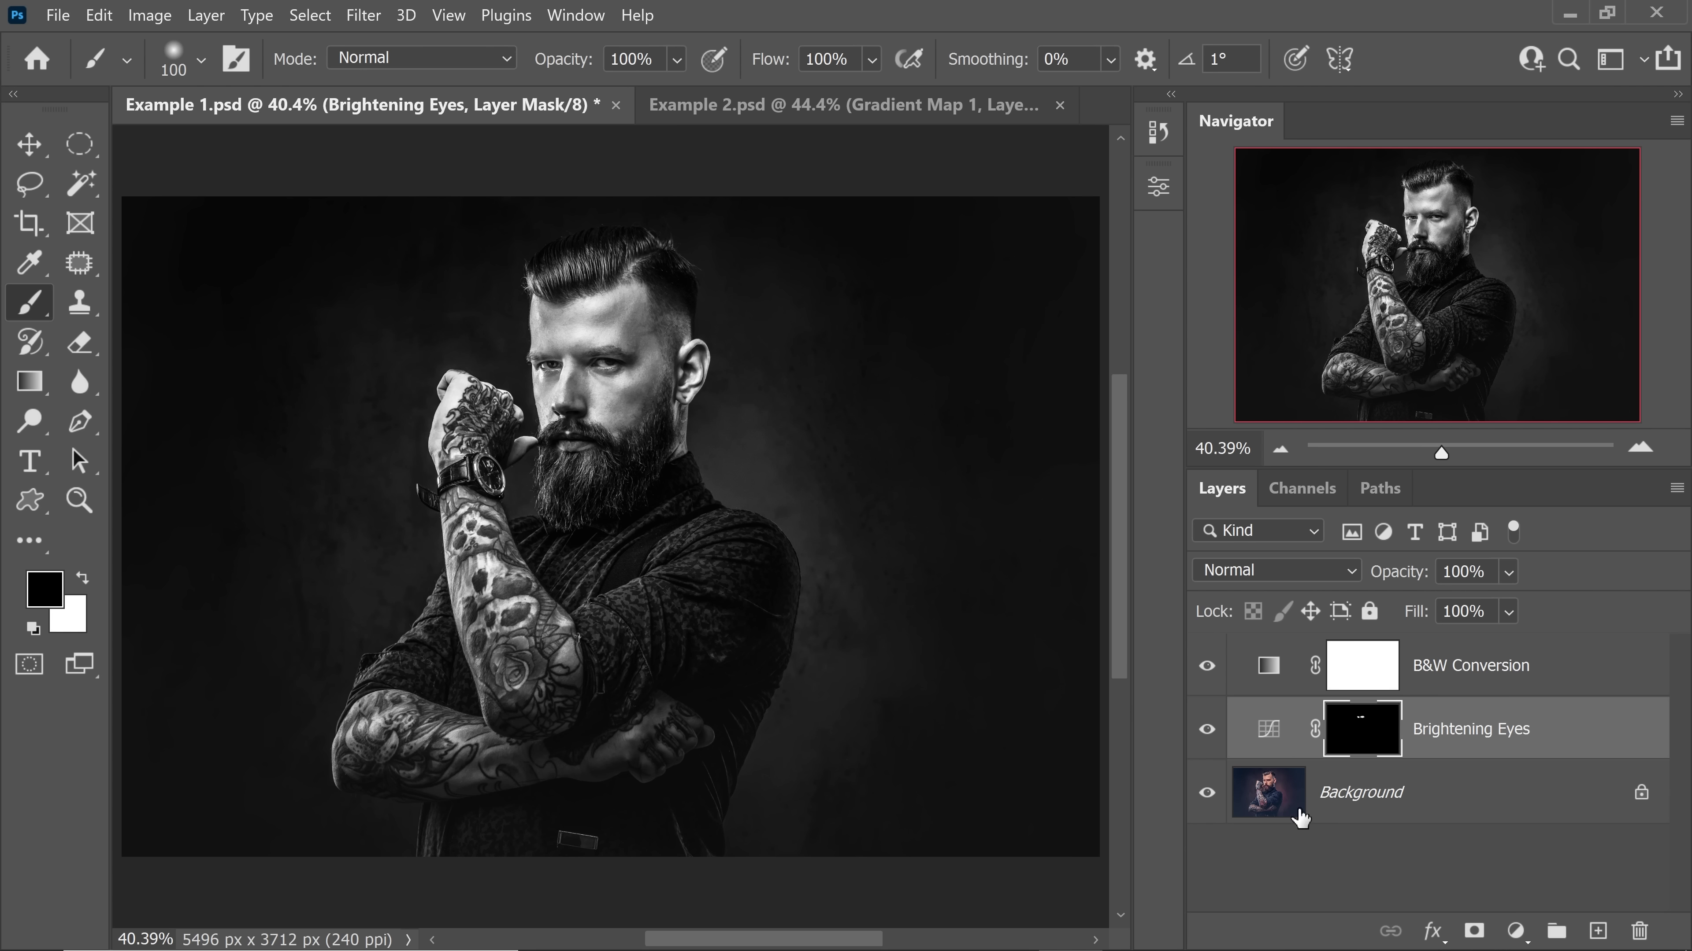
{"action": "left_click", "coordinate": [1269, 808]}
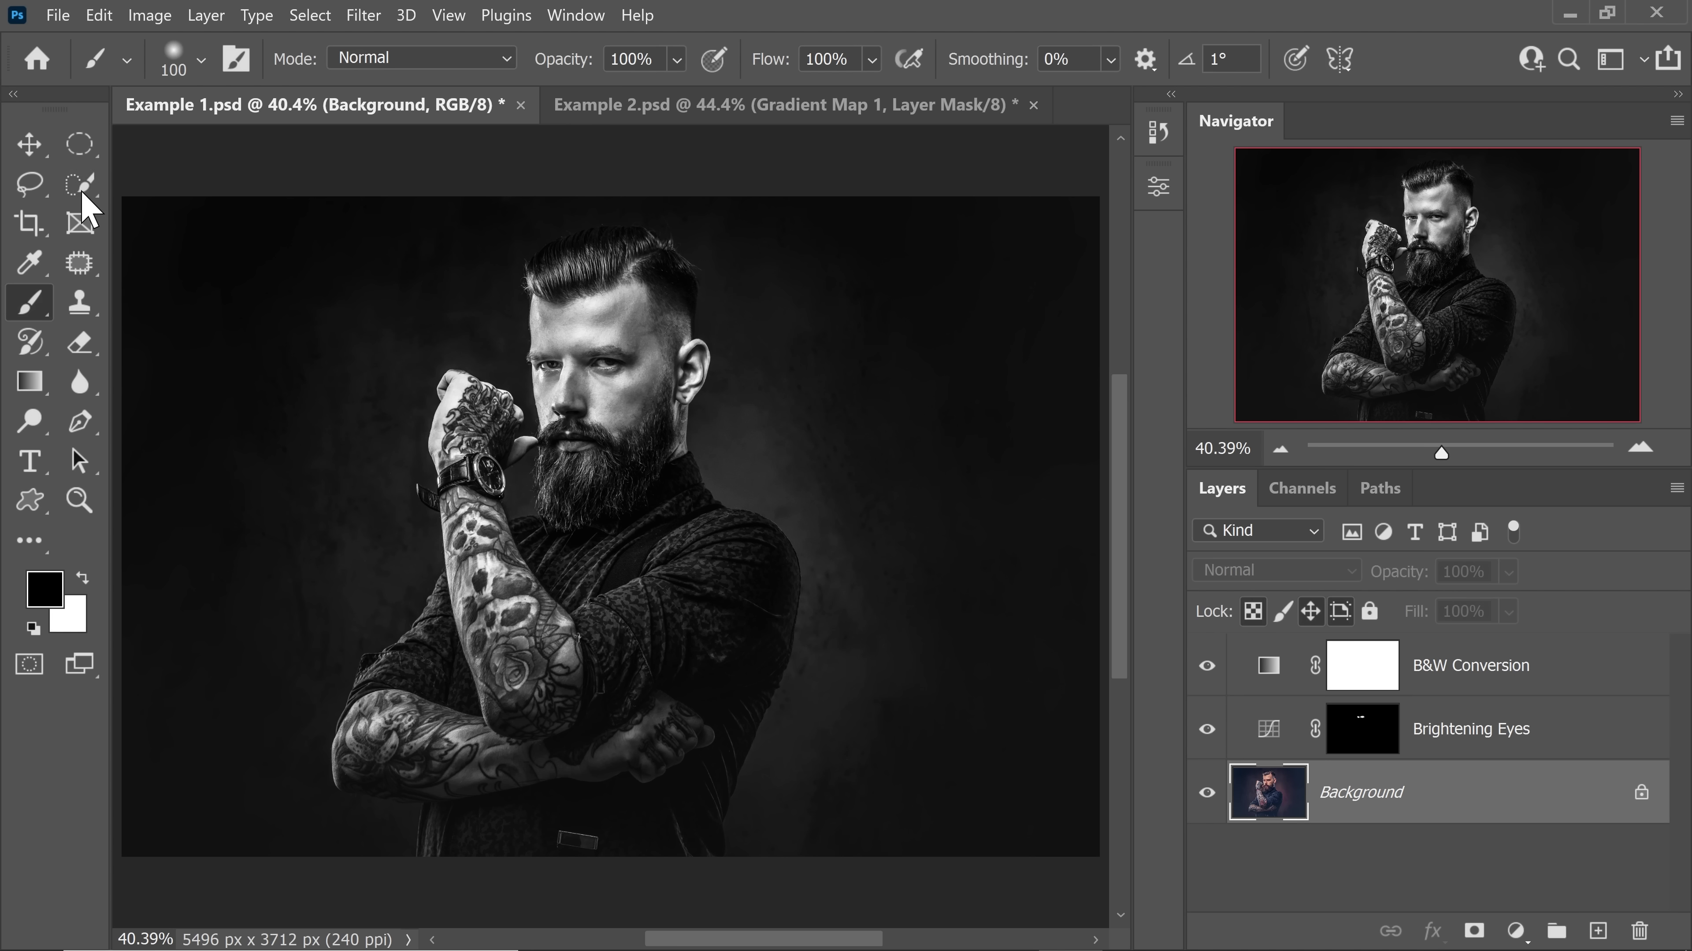
- Select the man using the Quick Selection tool's Select Subject
{"action": "left_click", "coordinate": [80, 183]}
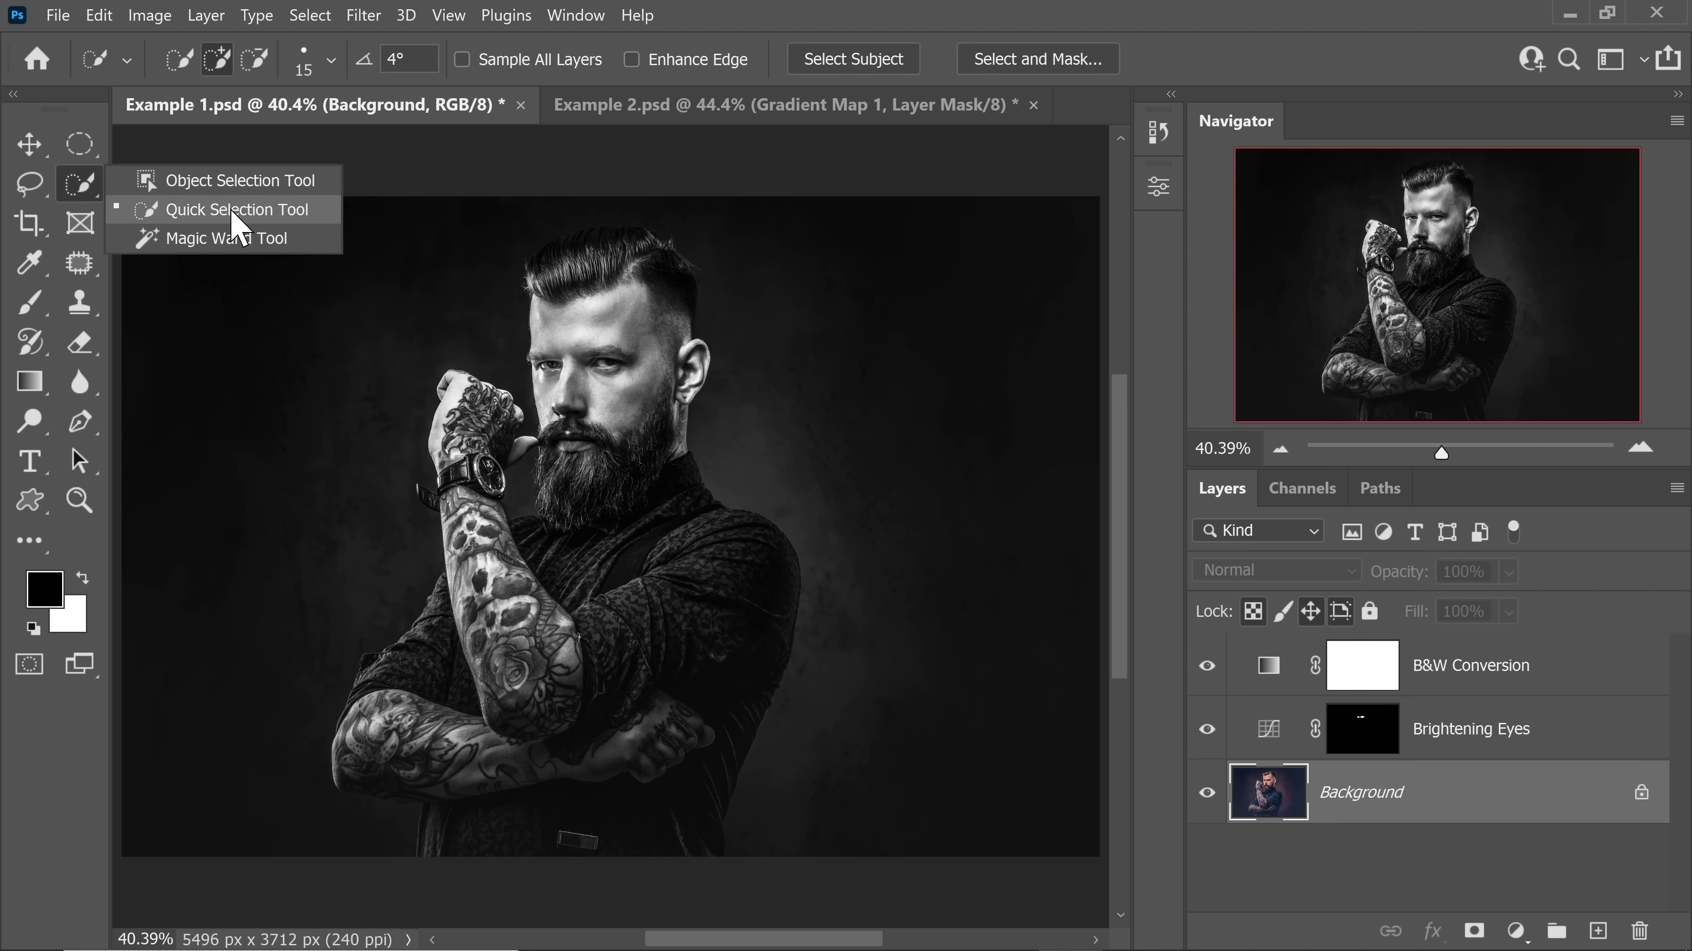
{"action": "left_click", "coordinate": [237, 223]}
{"action": "left_click", "coordinate": [862, 64]}
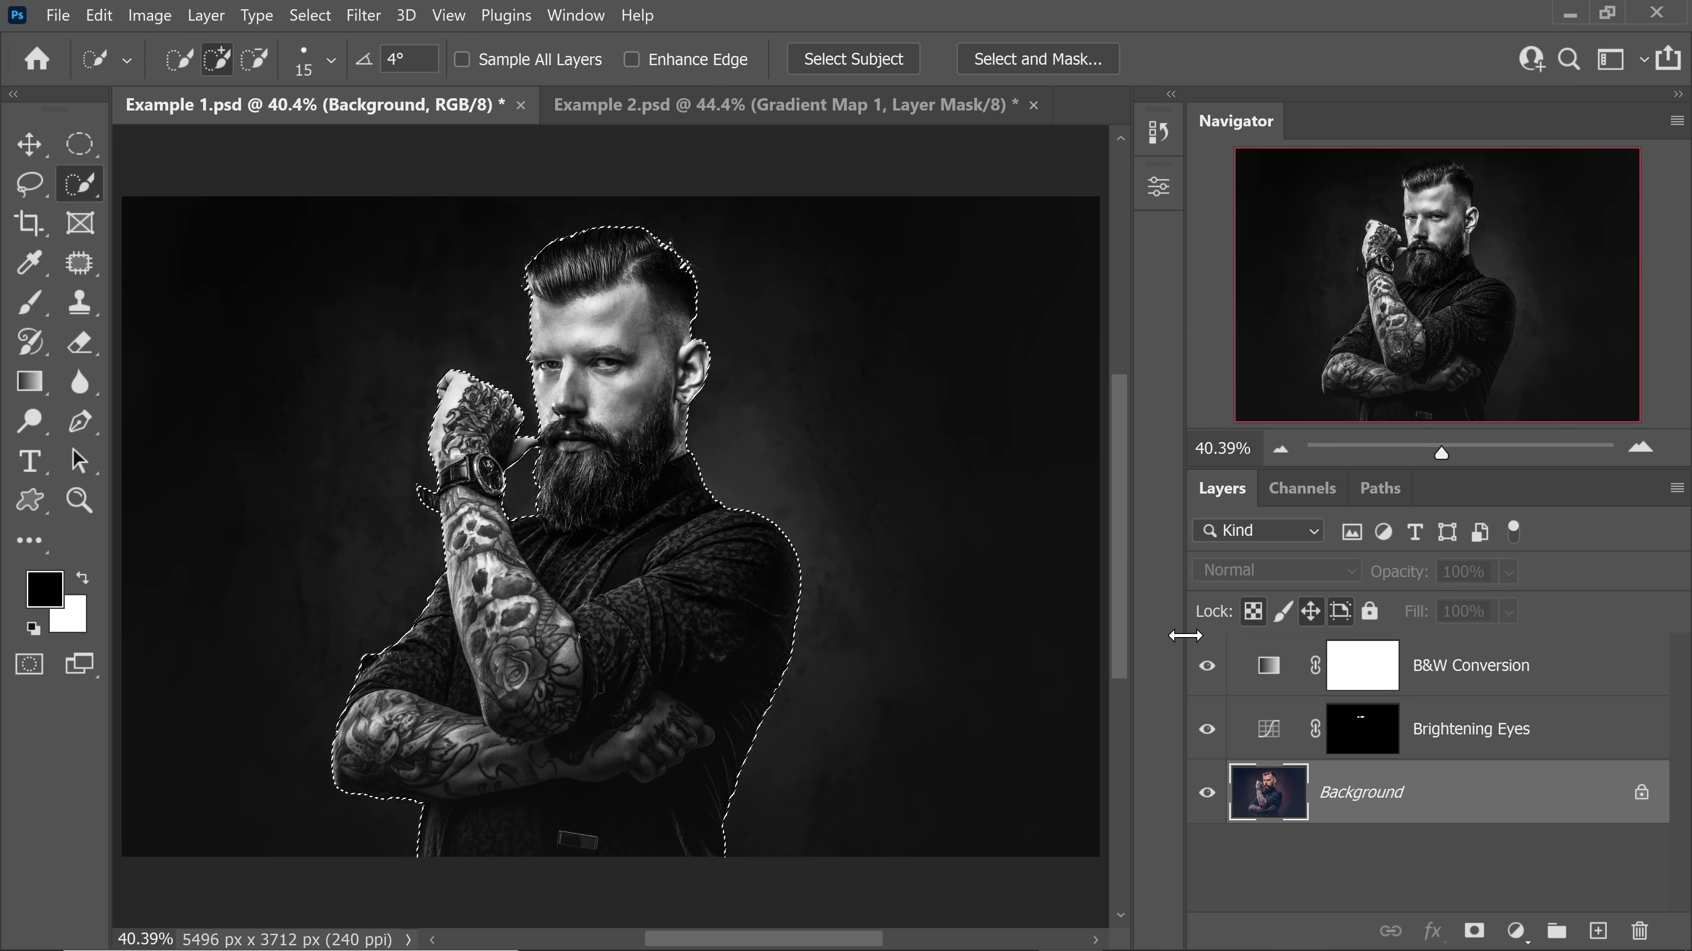
- Add a black #000000 Solid Color fill layer from the selection
{"action": "left_click", "coordinate": [1516, 931]}
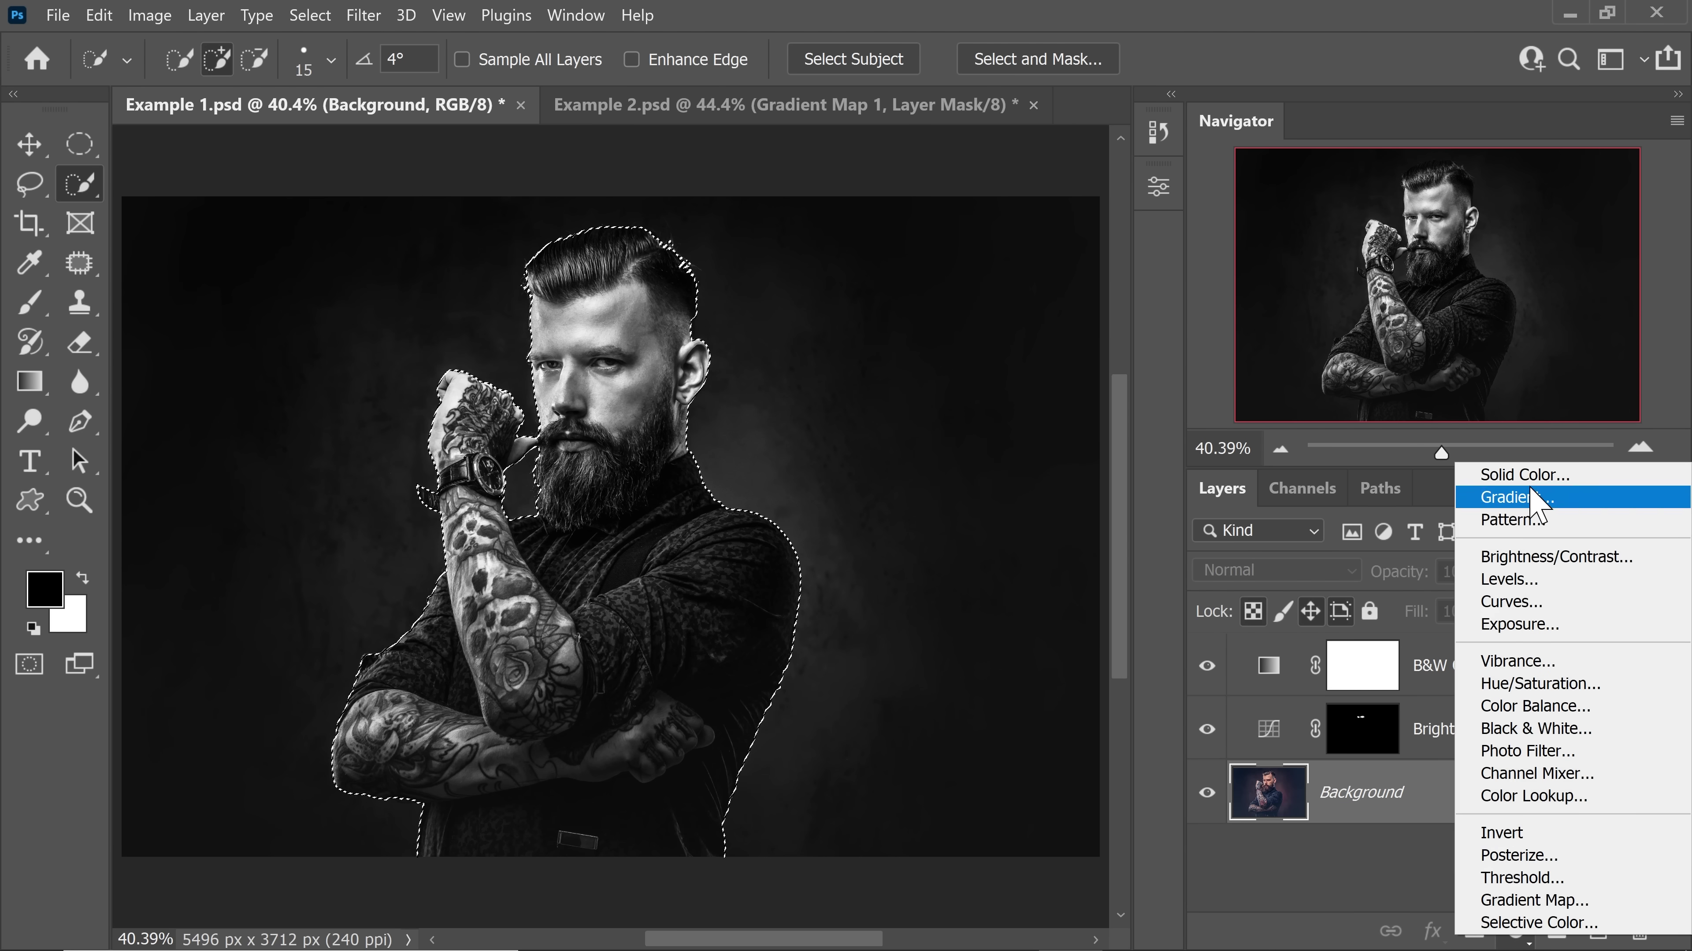
{"action": "left_click", "coordinate": [1525, 474]}
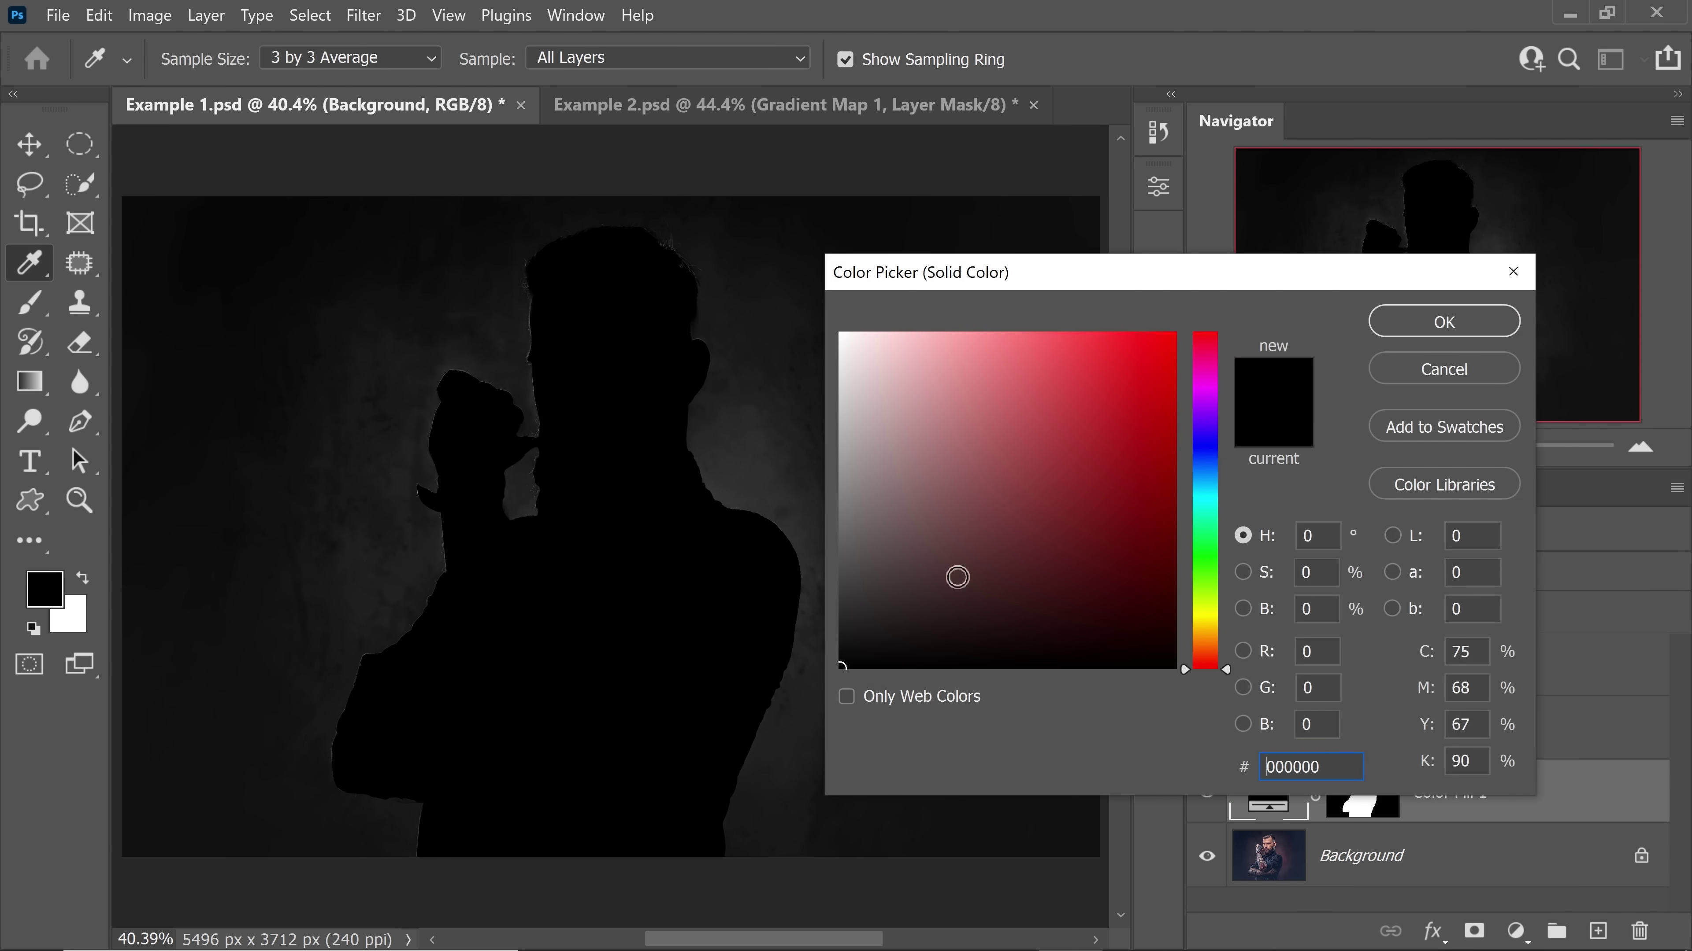
{"action": "left_click", "coordinate": [1444, 322]}
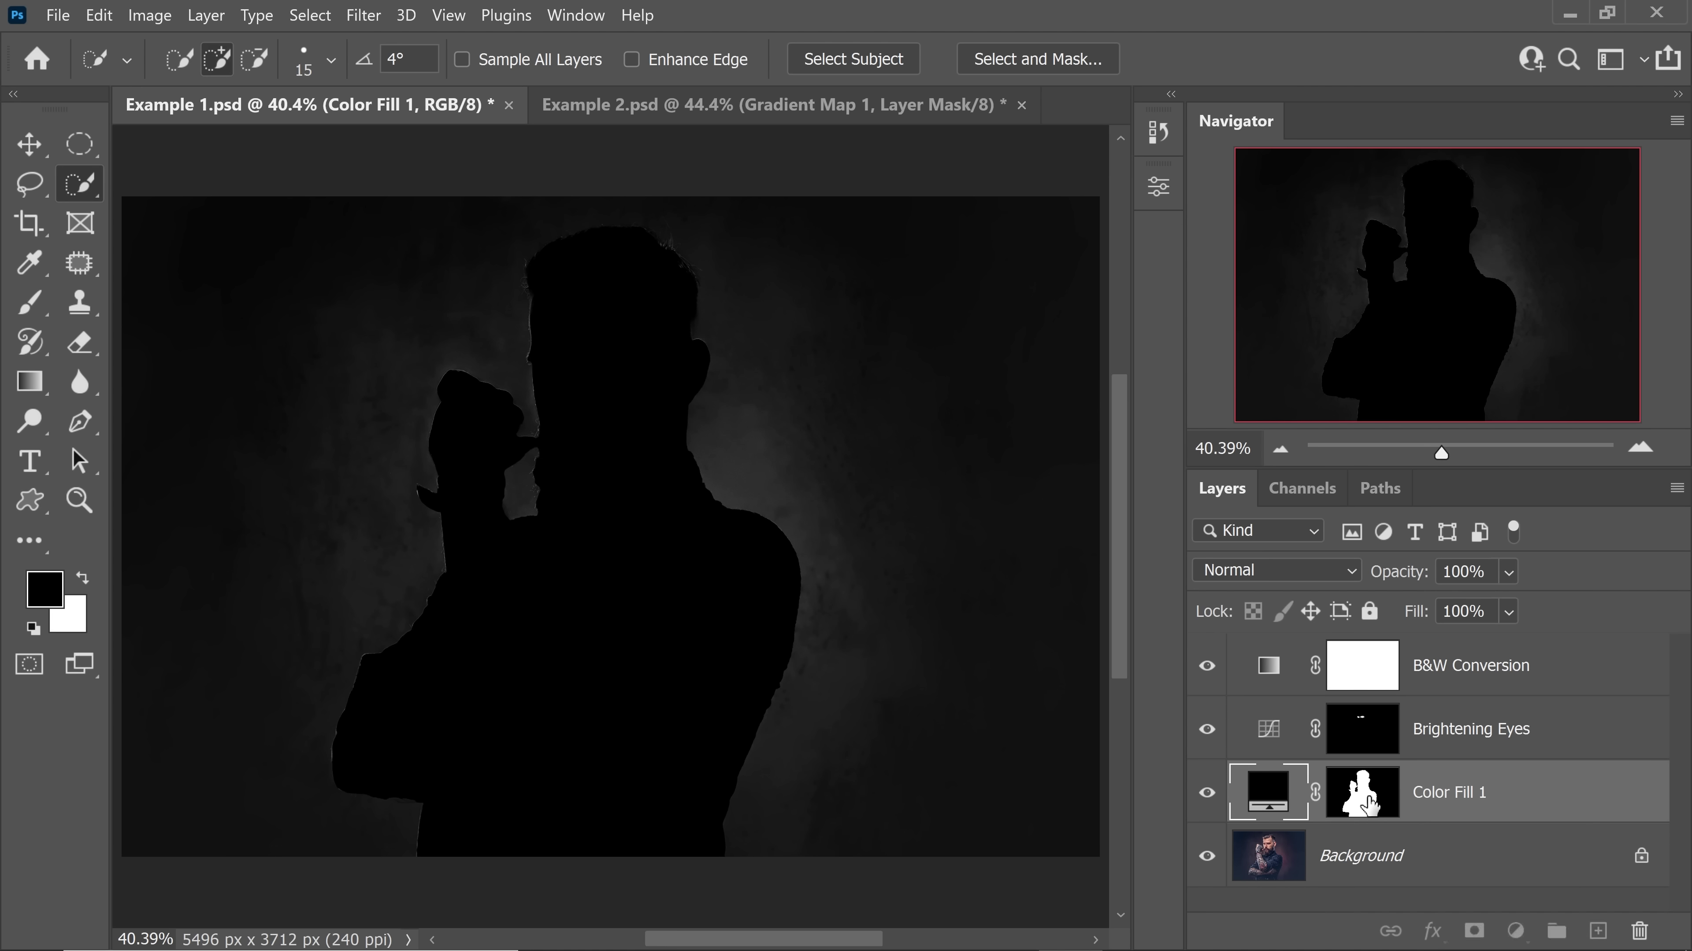
- Invert Color Fill 1's mask to black out the background, inspect the hand's edge, select B&W Conversion
{"action": "left_click", "coordinate": [1356, 776]}
{"action": "key", "text": "ctrl+i"}
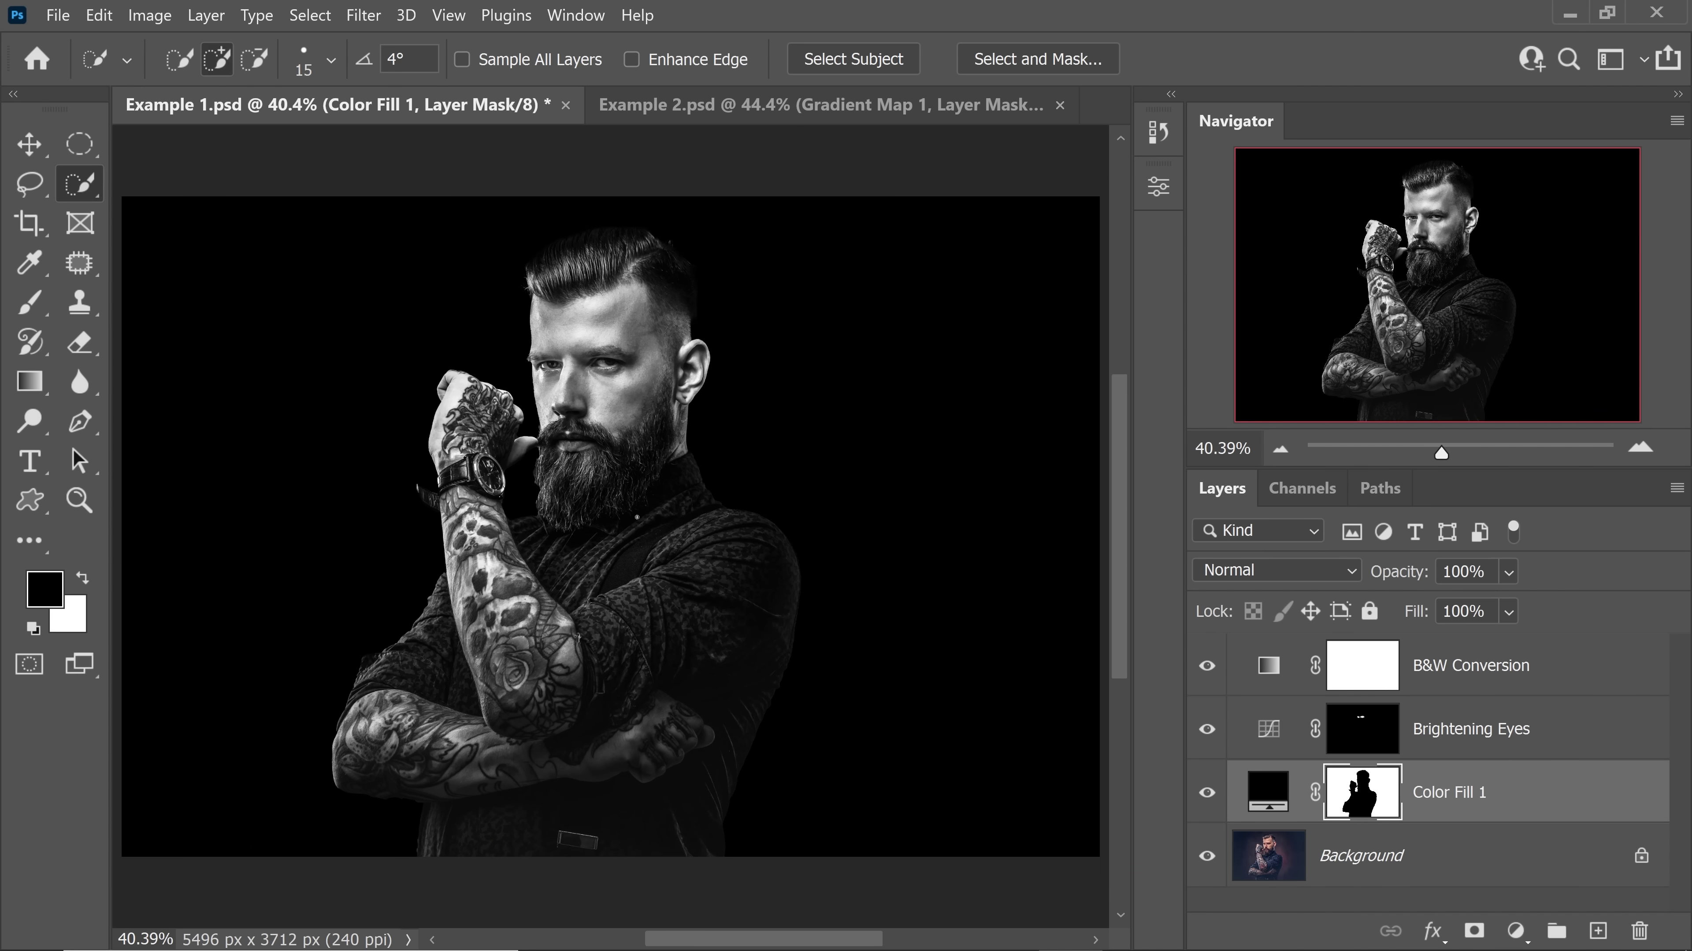
{"action": "mouse_move", "coordinate": [722, 769]}
{"action": "left_mouse_down"}
{"action": "mouse_move", "coordinate": [751, 771]}
{"action": "mouse_move", "coordinate": [603, 766]}
{"action": "mouse_move", "coordinate": [566, 521]}
{"action": "mouse_move", "coordinate": [626, 561]}
{"action": "left_mouse_up"}
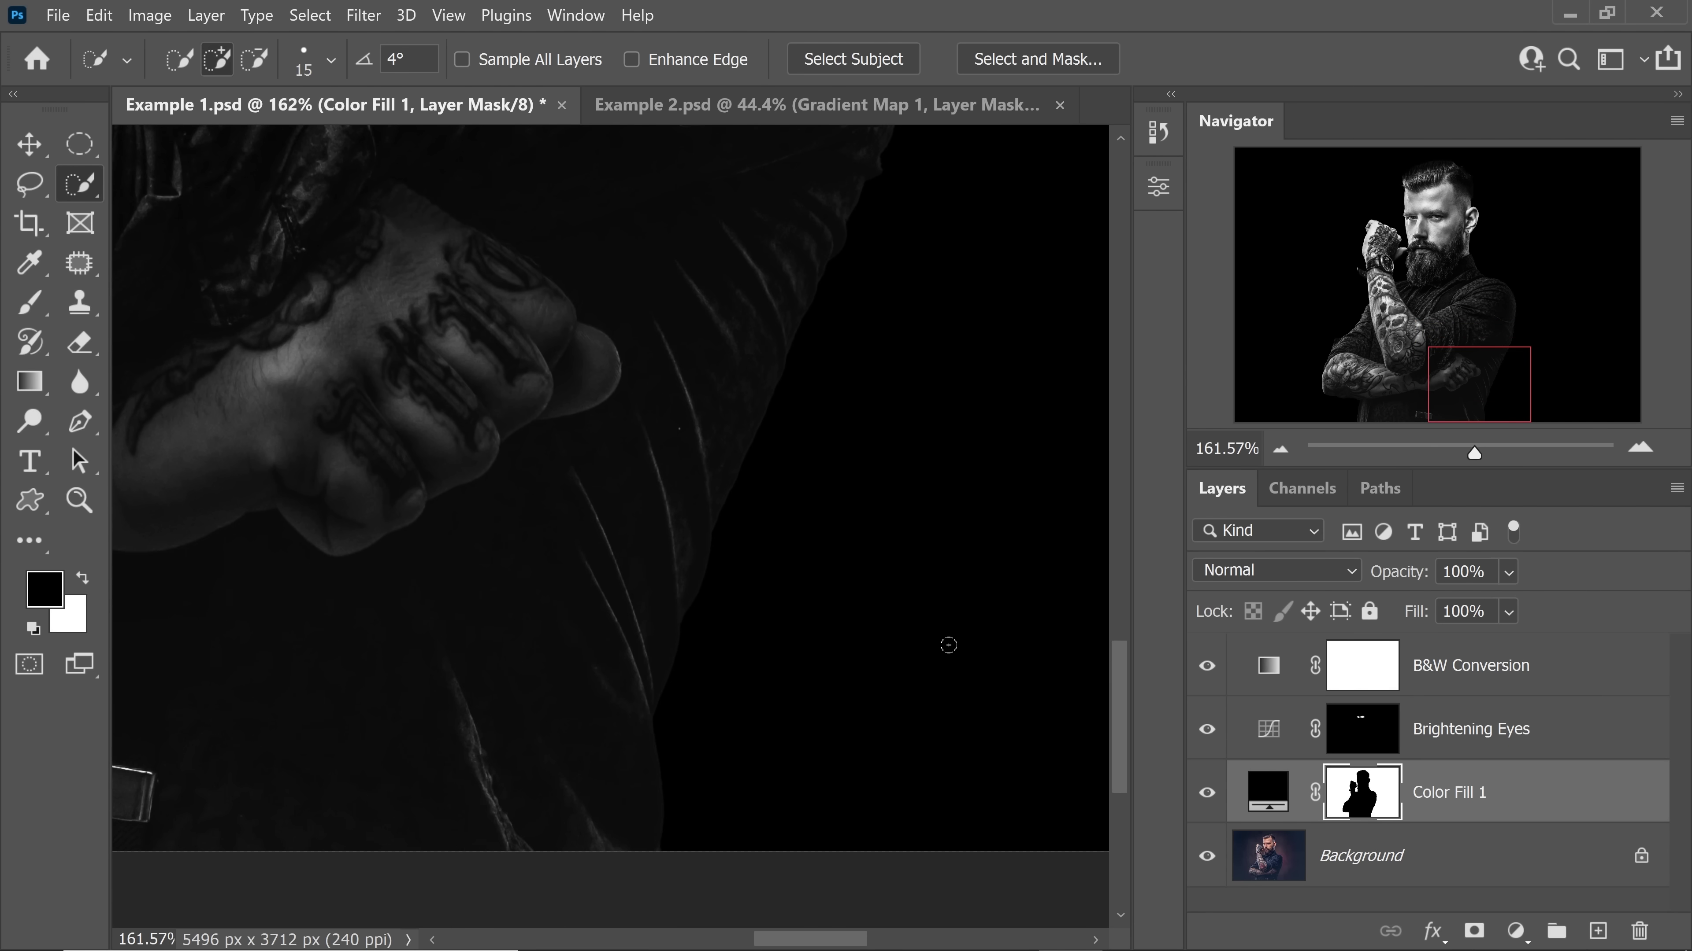
{"action": "scroll", "coordinate": [849, 604], "scroll_direction": "down", "scroll_amount": 5}
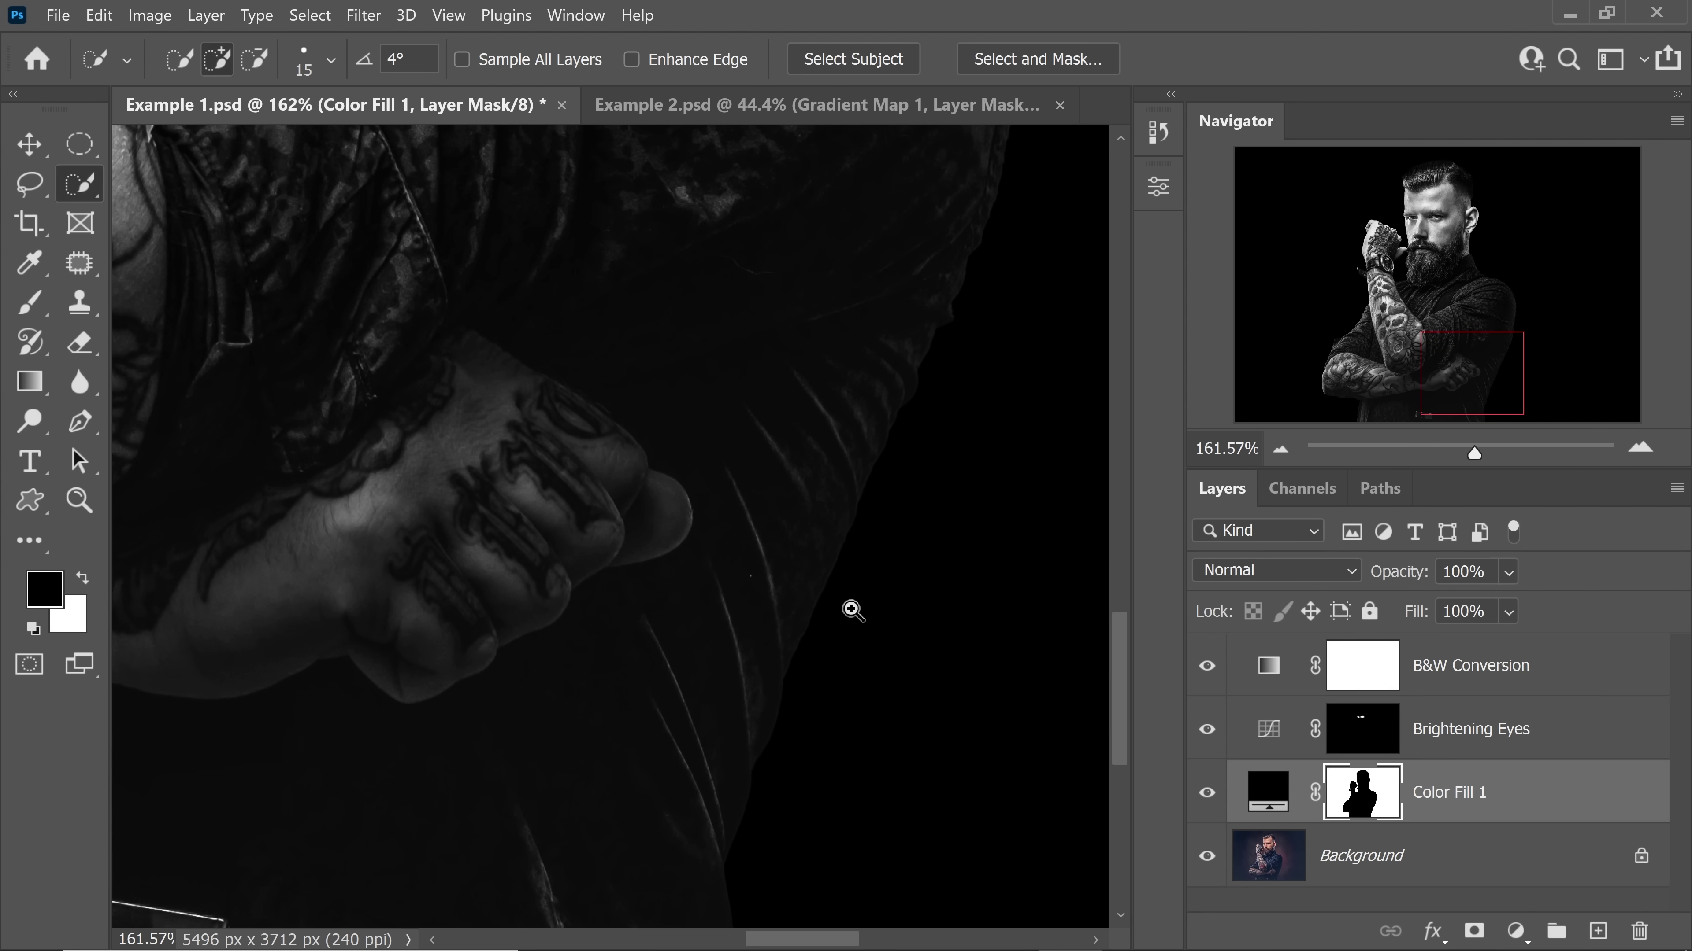
{"action": "left_click", "coordinate": [1527, 693]}
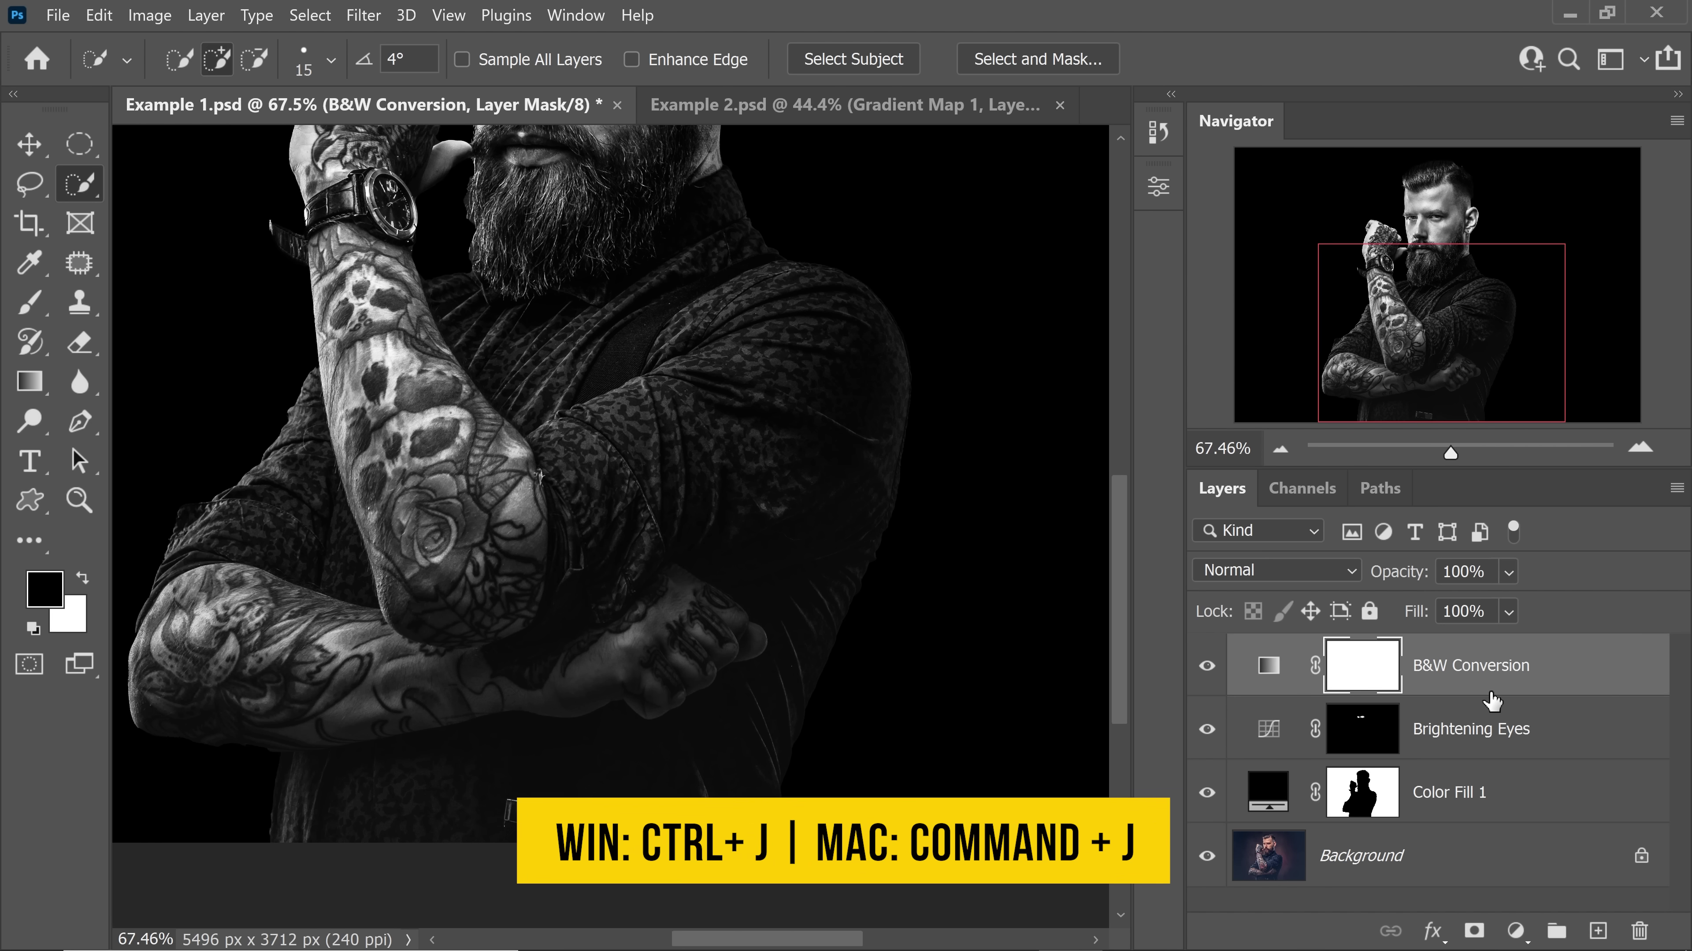
- Duplicate the B&W Conversion layer and invert the copy's mask to black
{"action": "key", "text": "ctrl+j"}
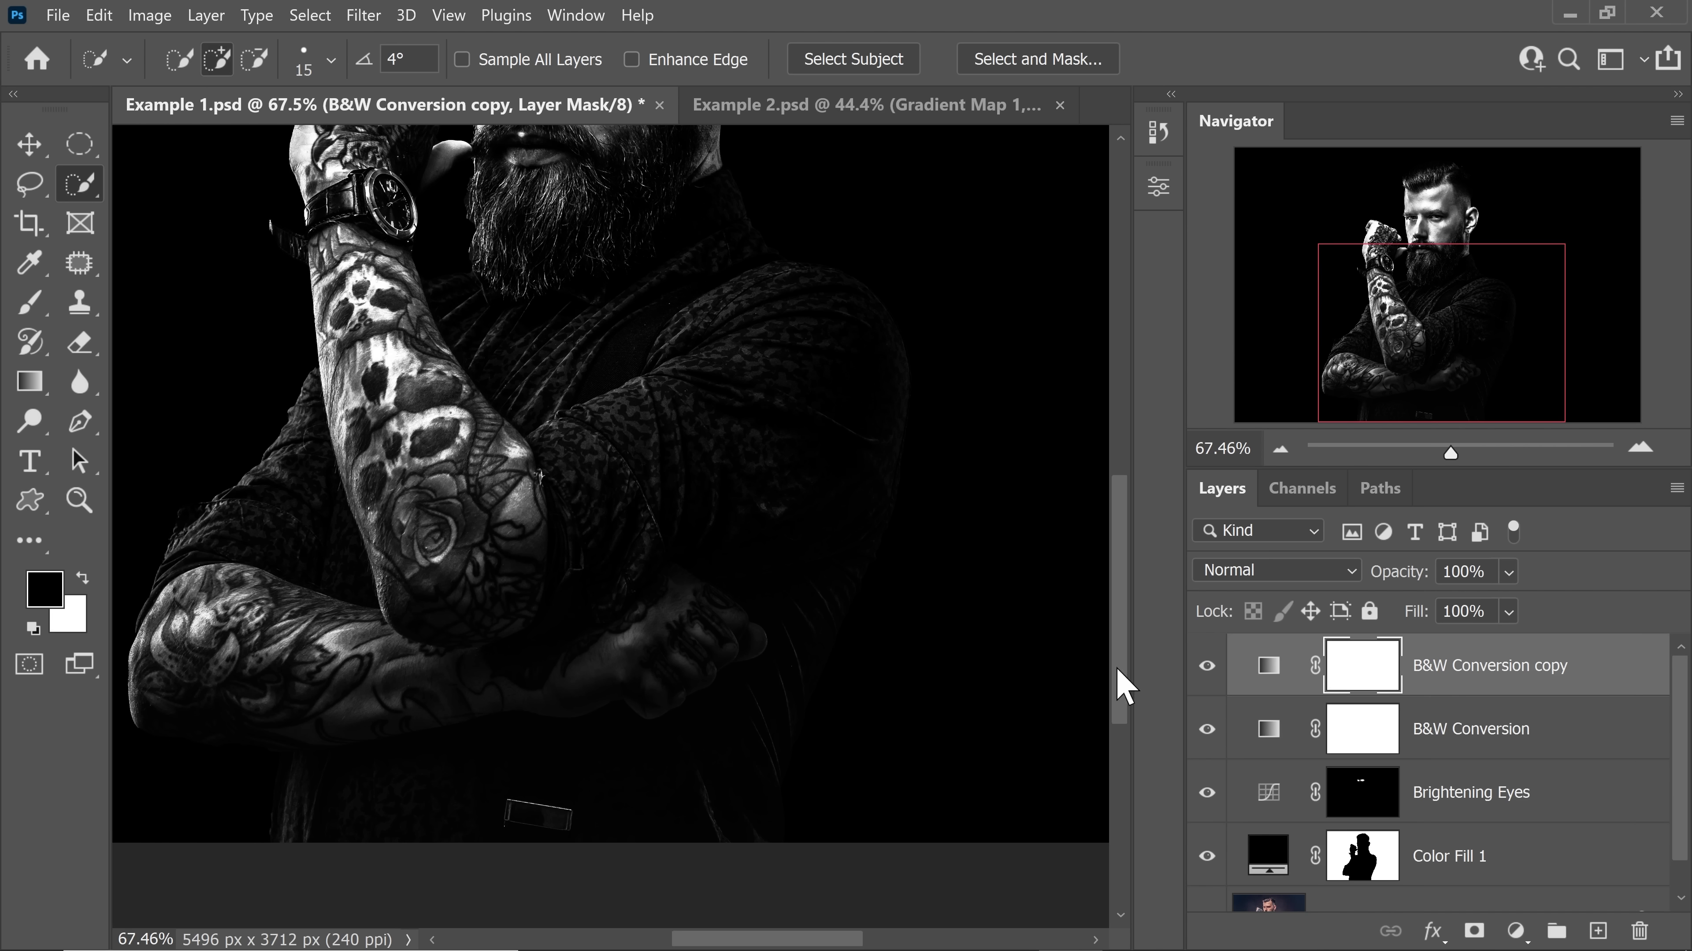
{"action": "scroll", "coordinate": [855, 521], "scroll_direction": "up", "scroll_amount": 3}
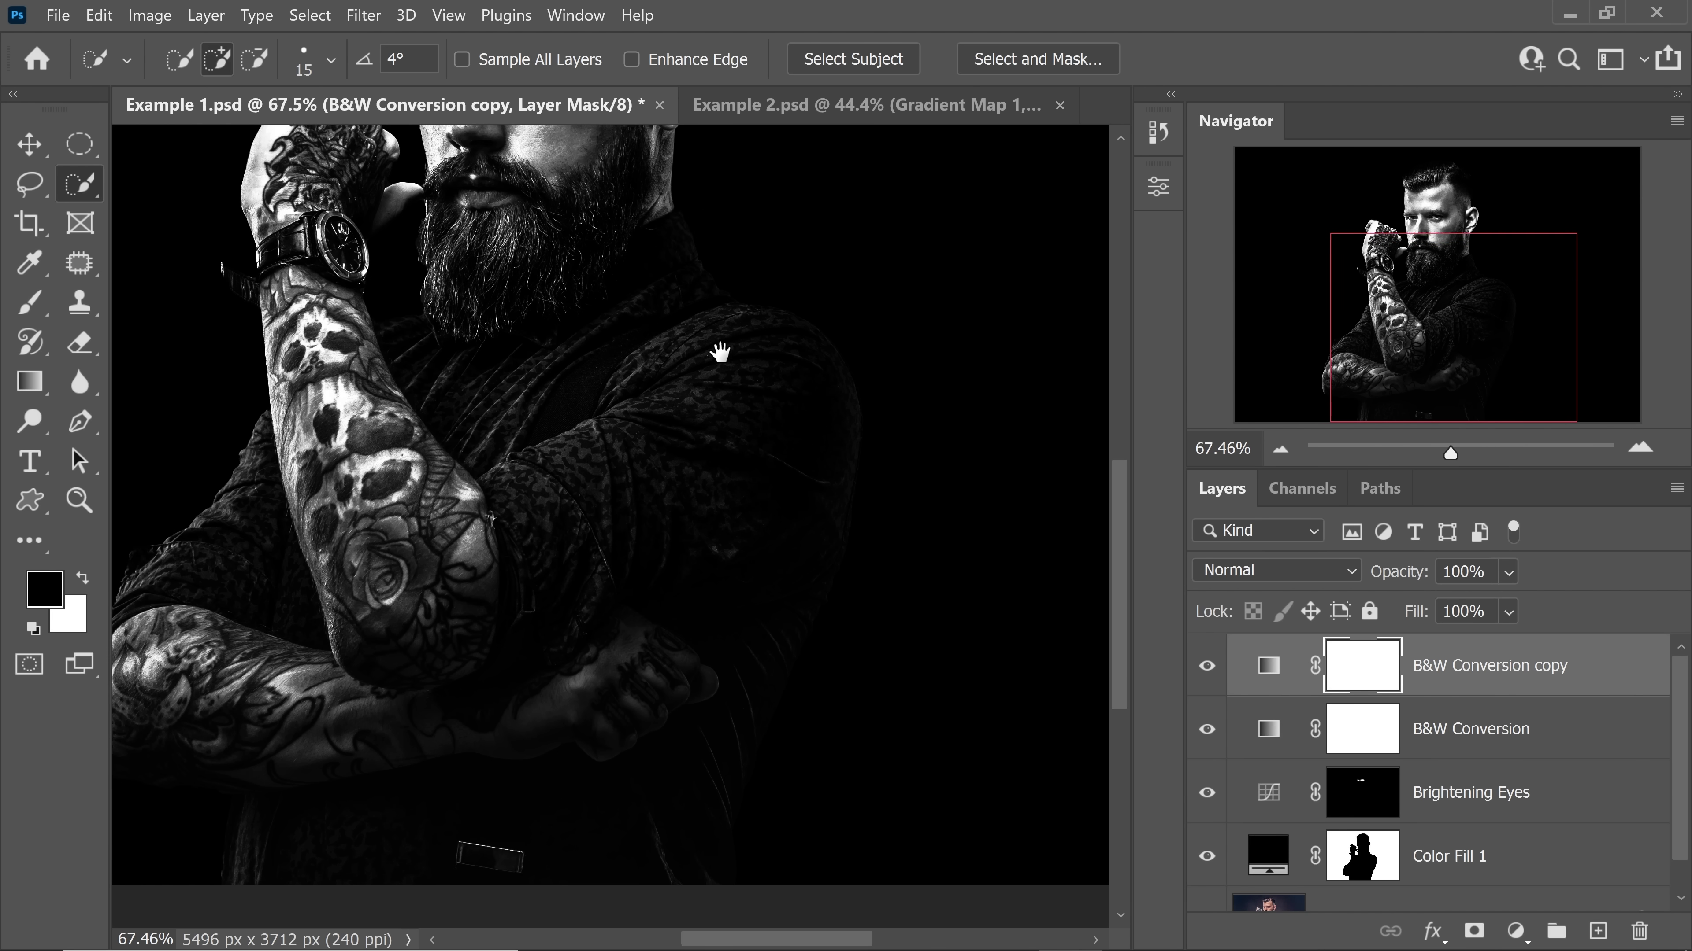
{"action": "scroll", "coordinate": [744, 382], "scroll_direction": "down", "scroll_amount": 2}
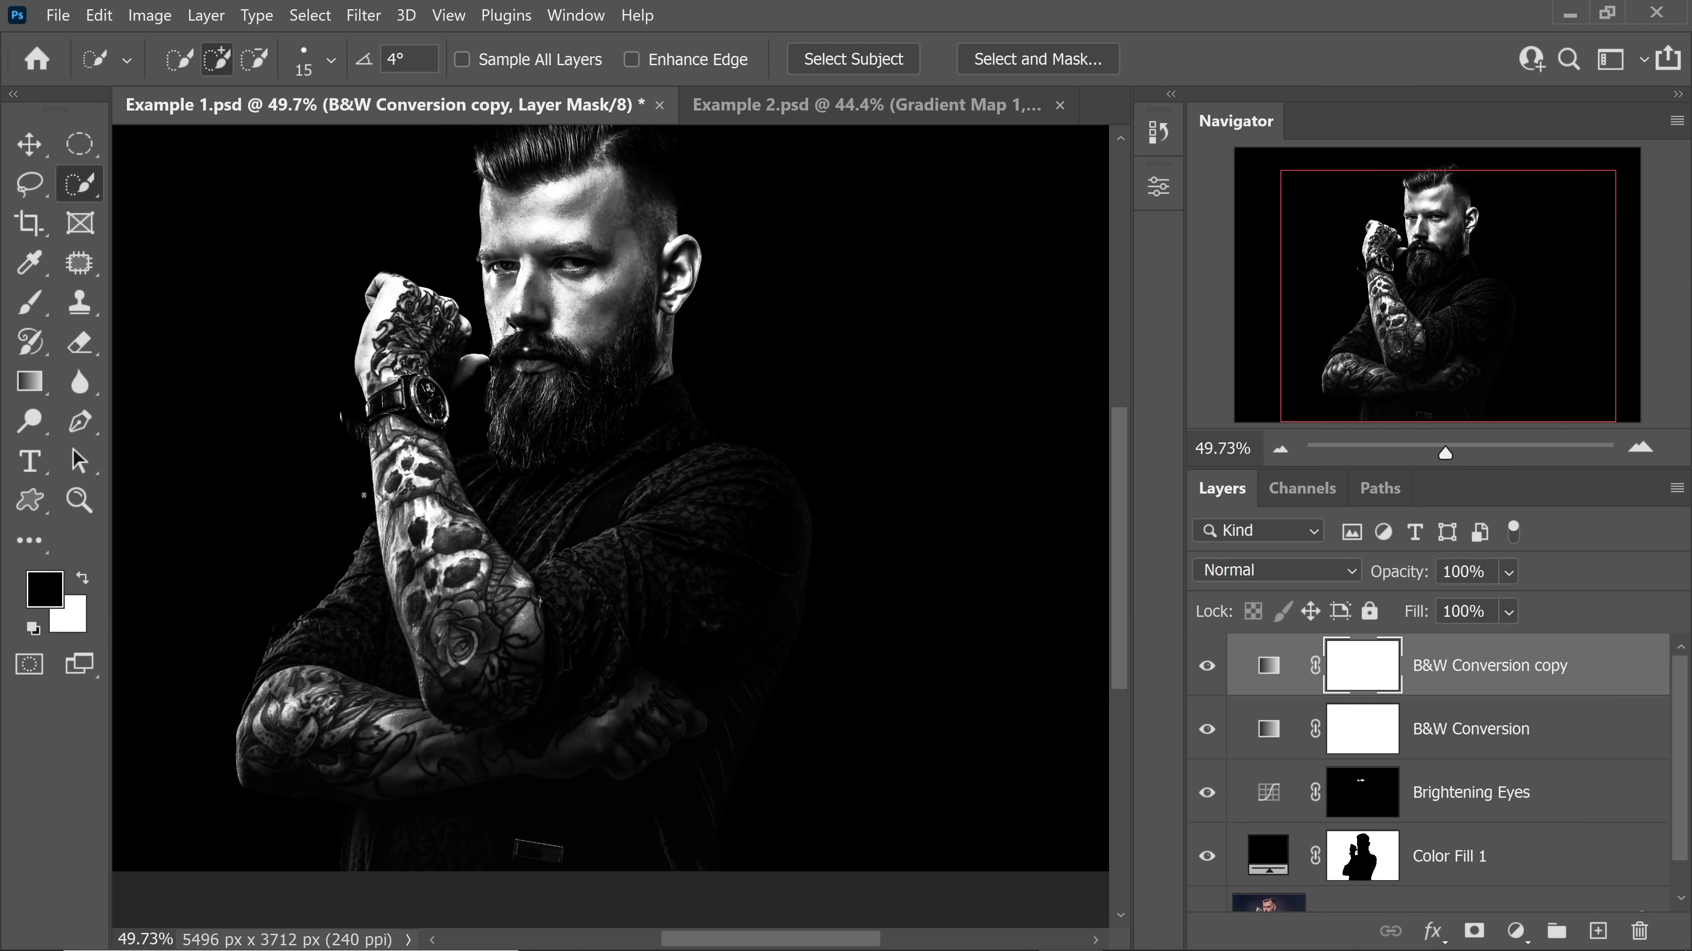
{"action": "scroll", "coordinate": [642, 426], "scroll_direction": "up", "scroll_amount": 2}
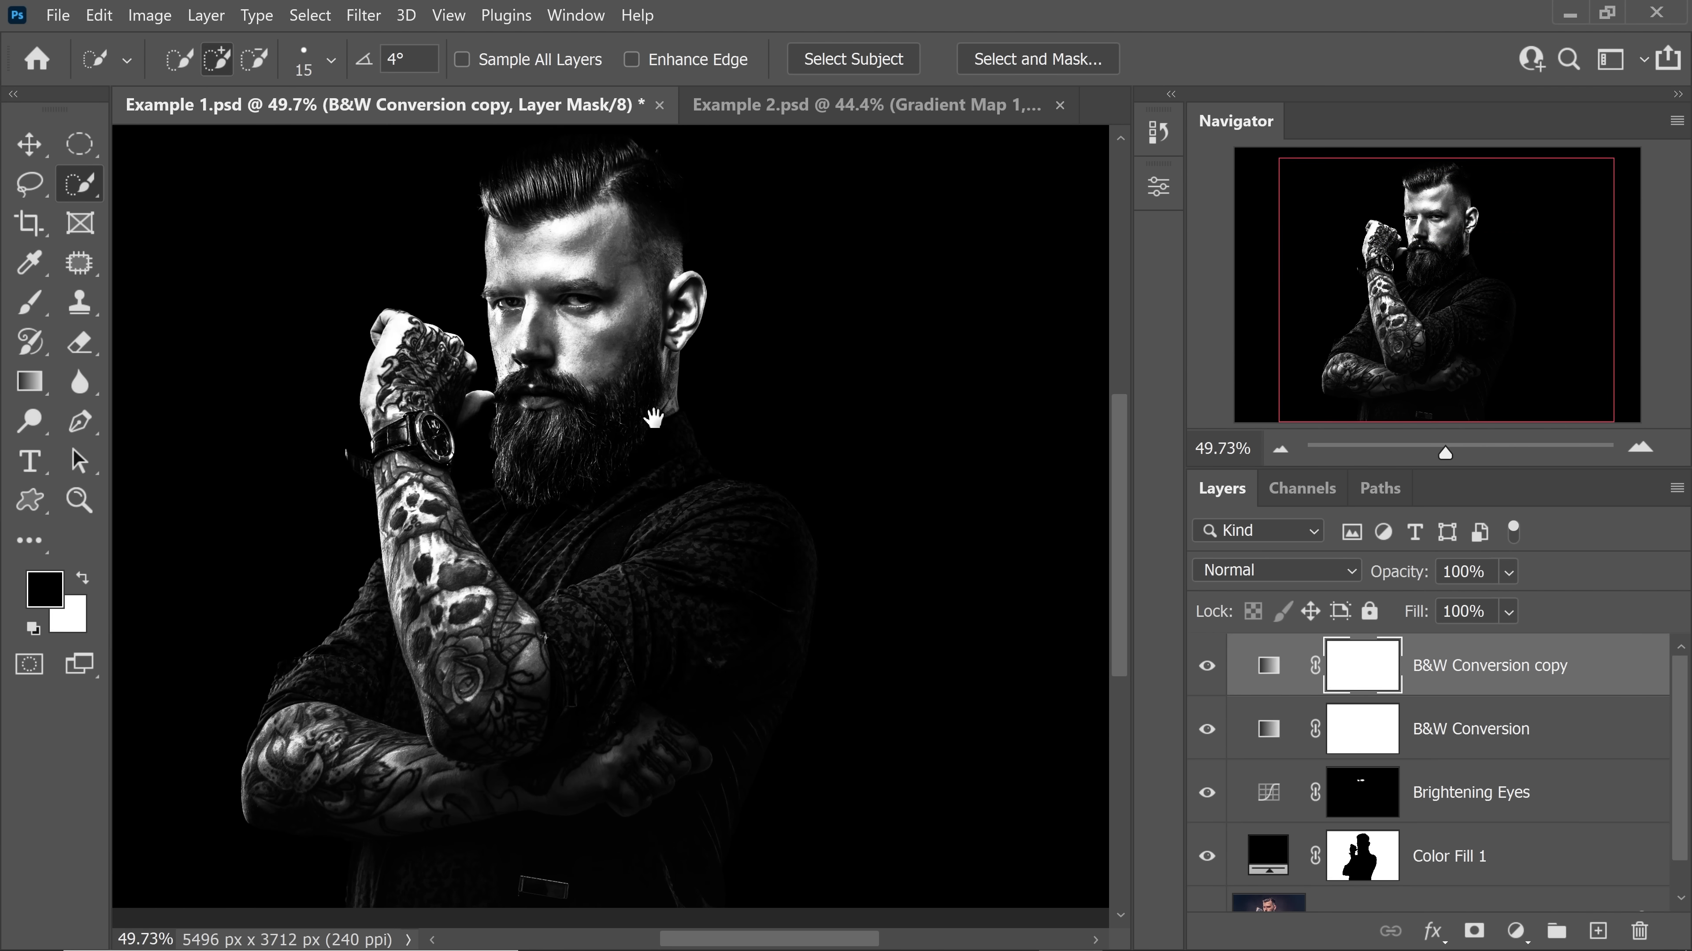
{"action": "left_click_drag", "start_coordinate": [653, 418], "coordinate": [666, 395]}
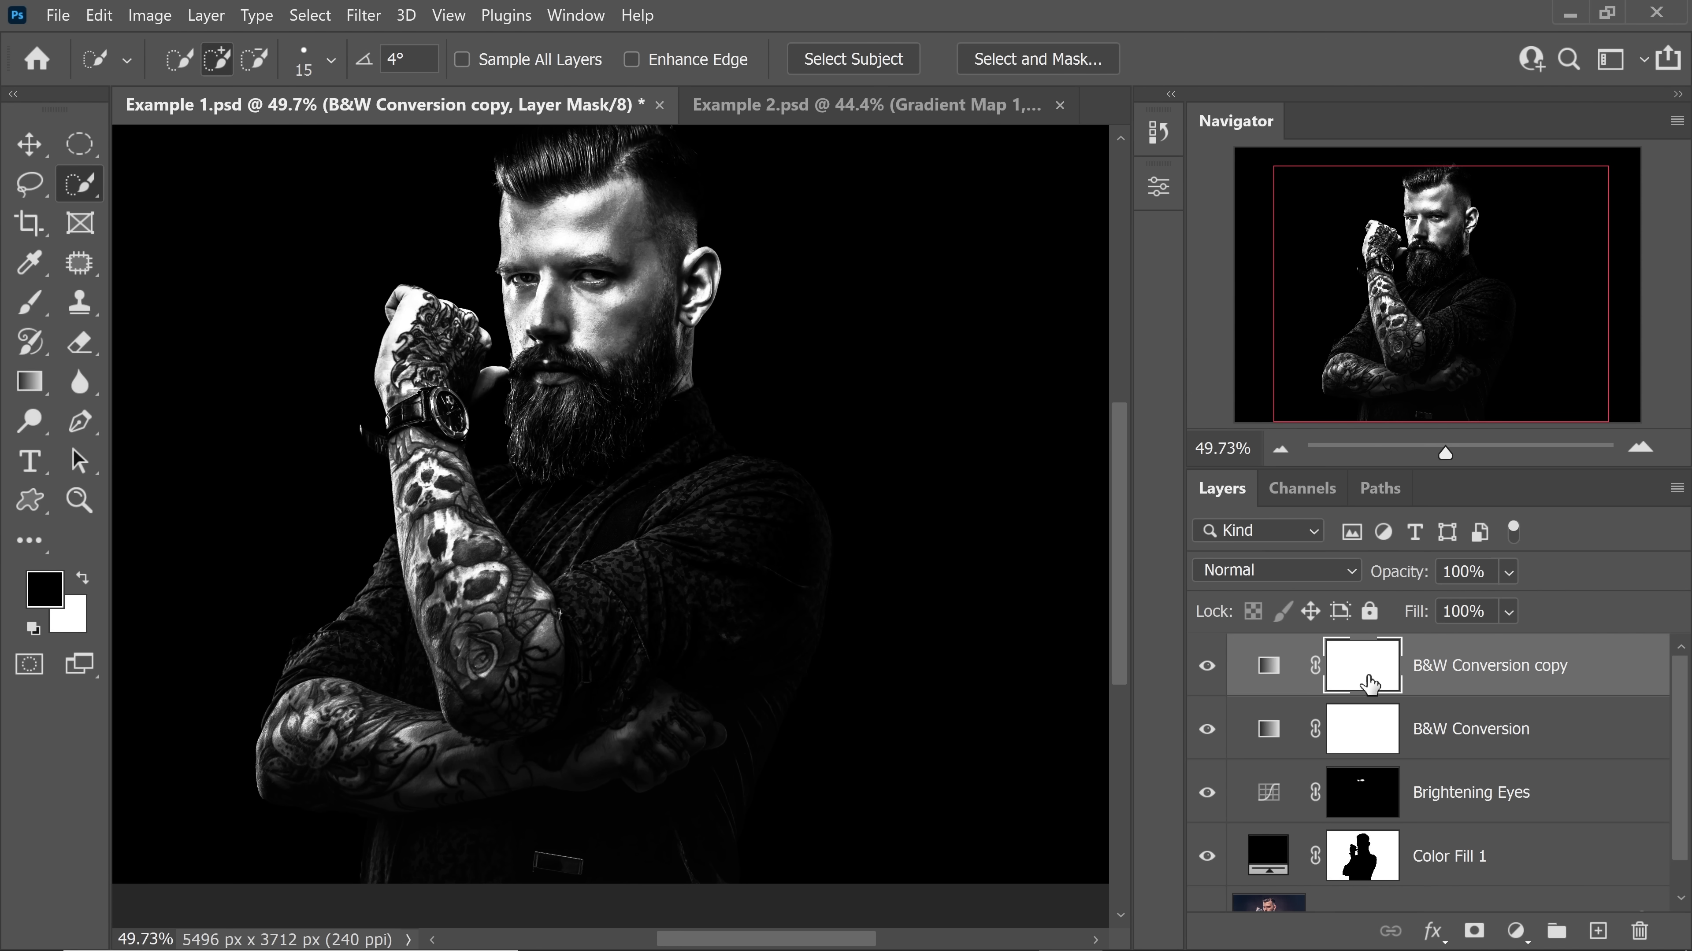
{"action": "key", "text": "ctrl+i"}
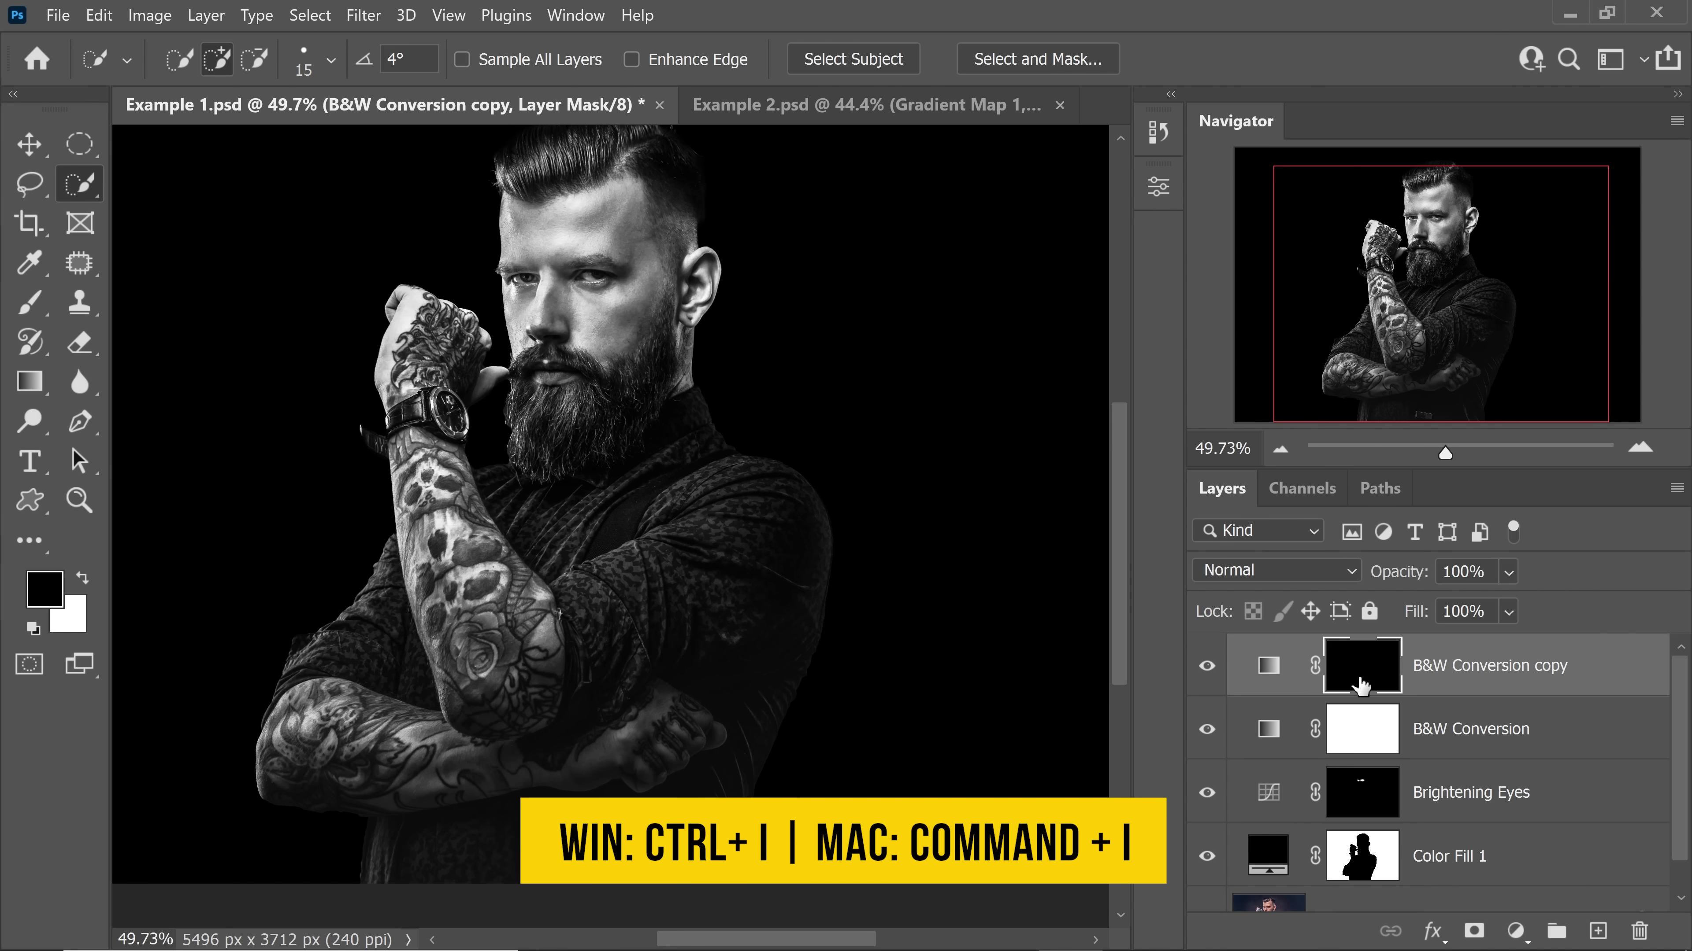
- Paint white with a large soft brush over the lower torso and arms in the copy's mask
{"action": "left_click", "coordinate": [30, 303]}
{"action": "key", "text": "x"}
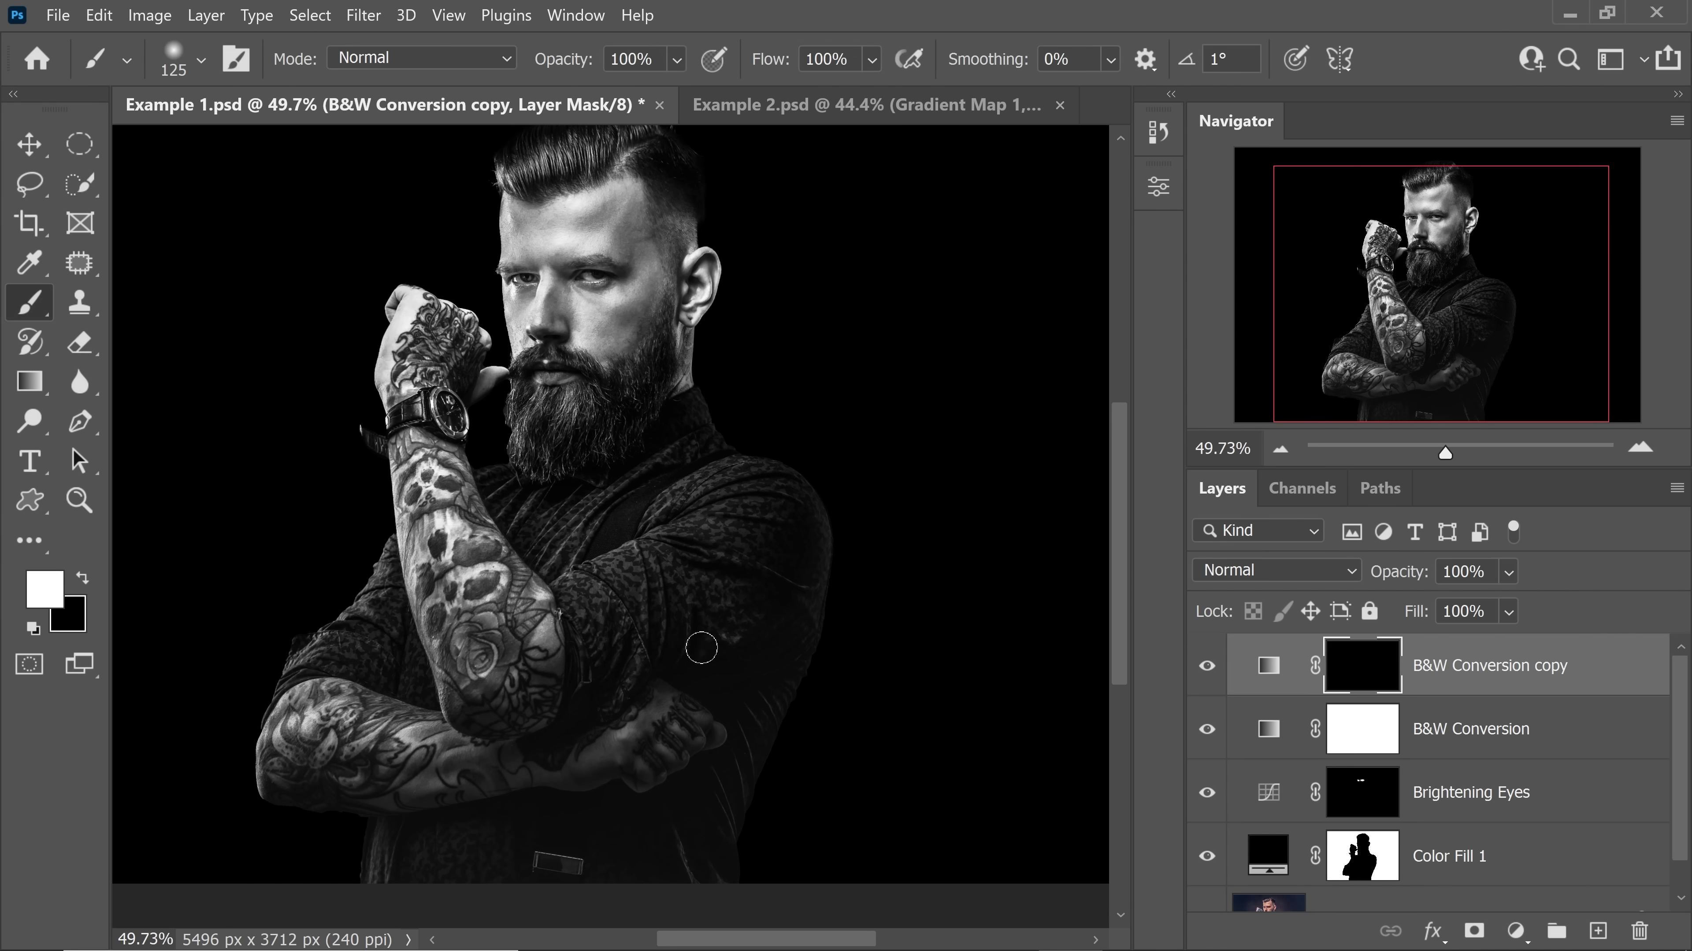
{"action": "key", "text": "bracketright"}
{"action": "key", "text": "bracketright"}
{"action": "key", "text": "bracketright"}
{"action": "key", "text": "bracketright"}
{"action": "key", "text": "bracketright"}
{"action": "key", "text": "bracketright"}
{"action": "key", "text": "bracketright"}
{"action": "key", "text": "bracketright"}
{"action": "key", "text": "bracketright"}
{"action": "key", "text": "bracketright"}
{"action": "key", "text": "bracketright"}
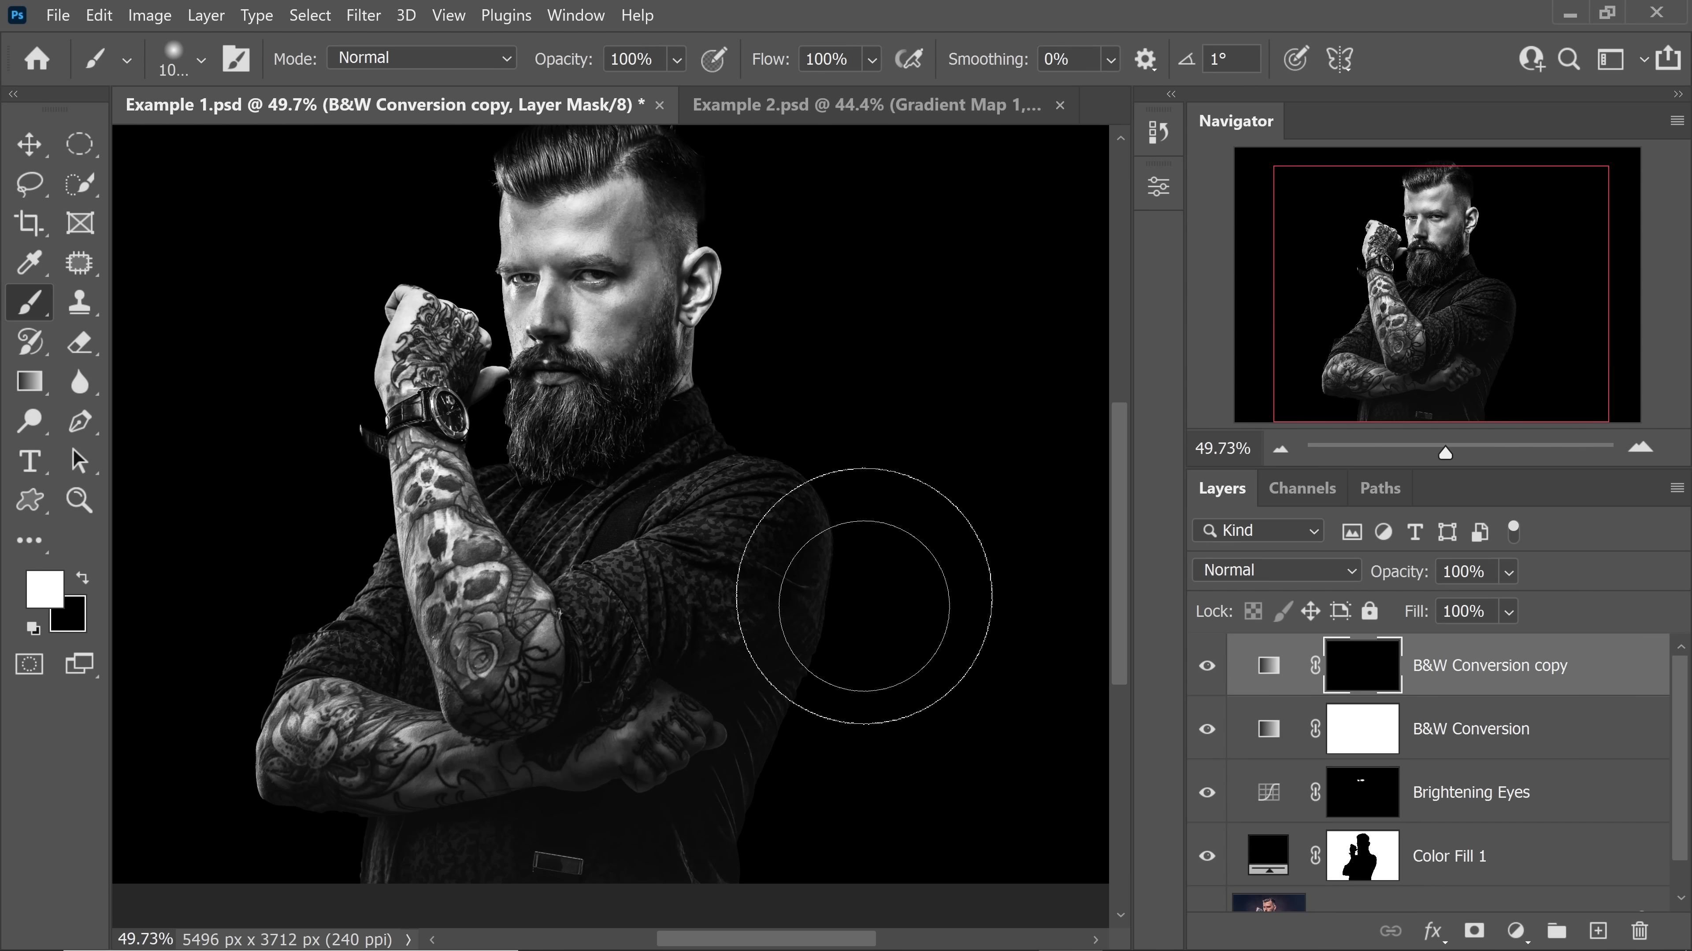
{"action": "key", "text": "bracketleft"}
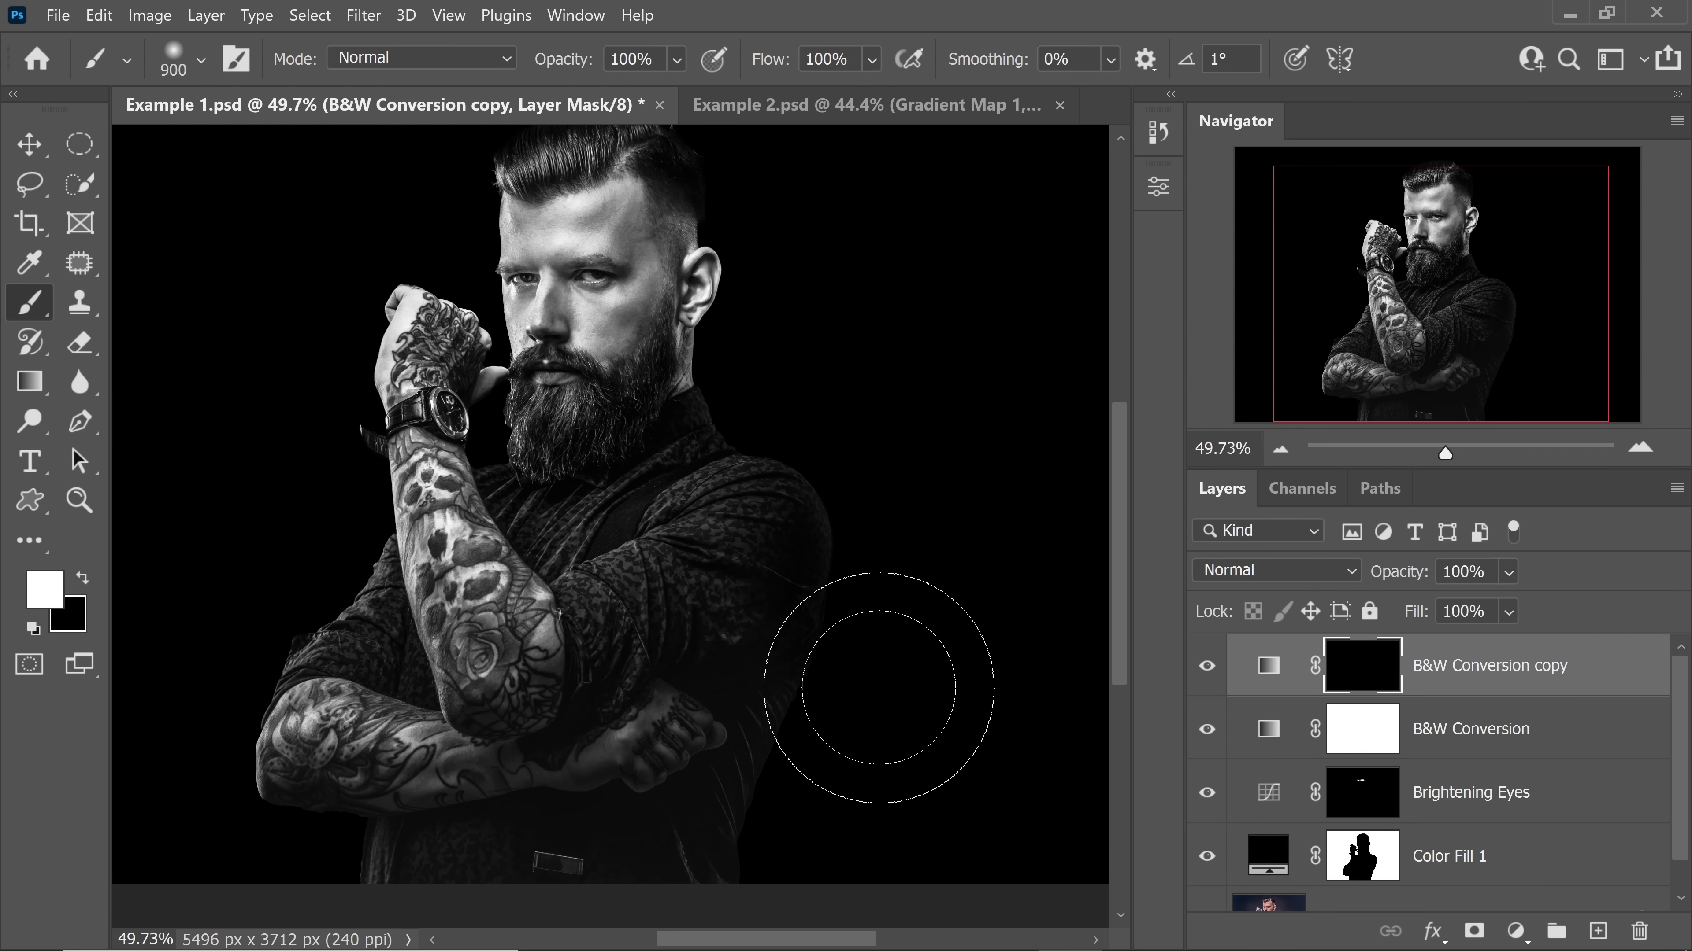
{"action": "left_click_drag", "start_coordinate": [878, 687], "coordinate": [828, 729]}
{"action": "key", "text": "bracketright"}
{"action": "key", "text": "bracketright"}
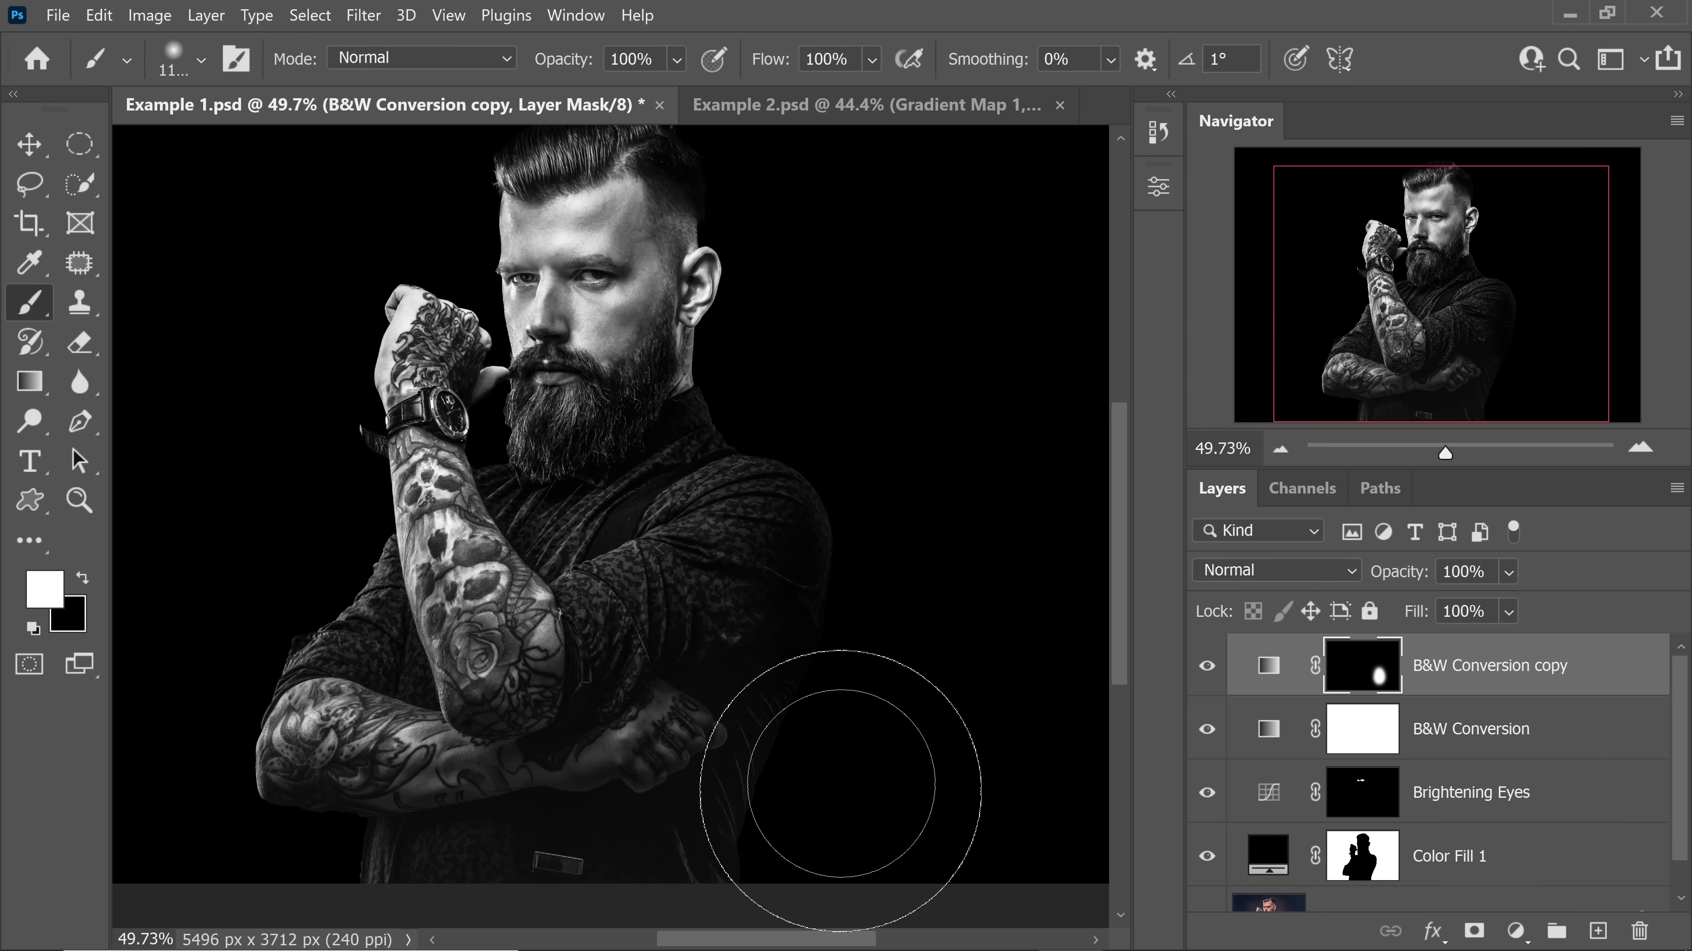
{"action": "key", "text": "bracketright"}
{"action": "key", "text": "bracketright"}
{"action": "left_click_drag", "start_coordinate": [841, 790], "coordinate": [642, 725]}
{"action": "scroll", "coordinate": [710, 756], "scroll_direction": "down", "scroll_amount": 4}
{"action": "key", "text": "bracketright"}
{"action": "key", "text": "bracketright"}
{"action": "key", "text": "bracketright"}
{"action": "key", "text": "bracketright"}
{"action": "key", "text": "bracketright"}
{"action": "key", "text": "bracketright"}
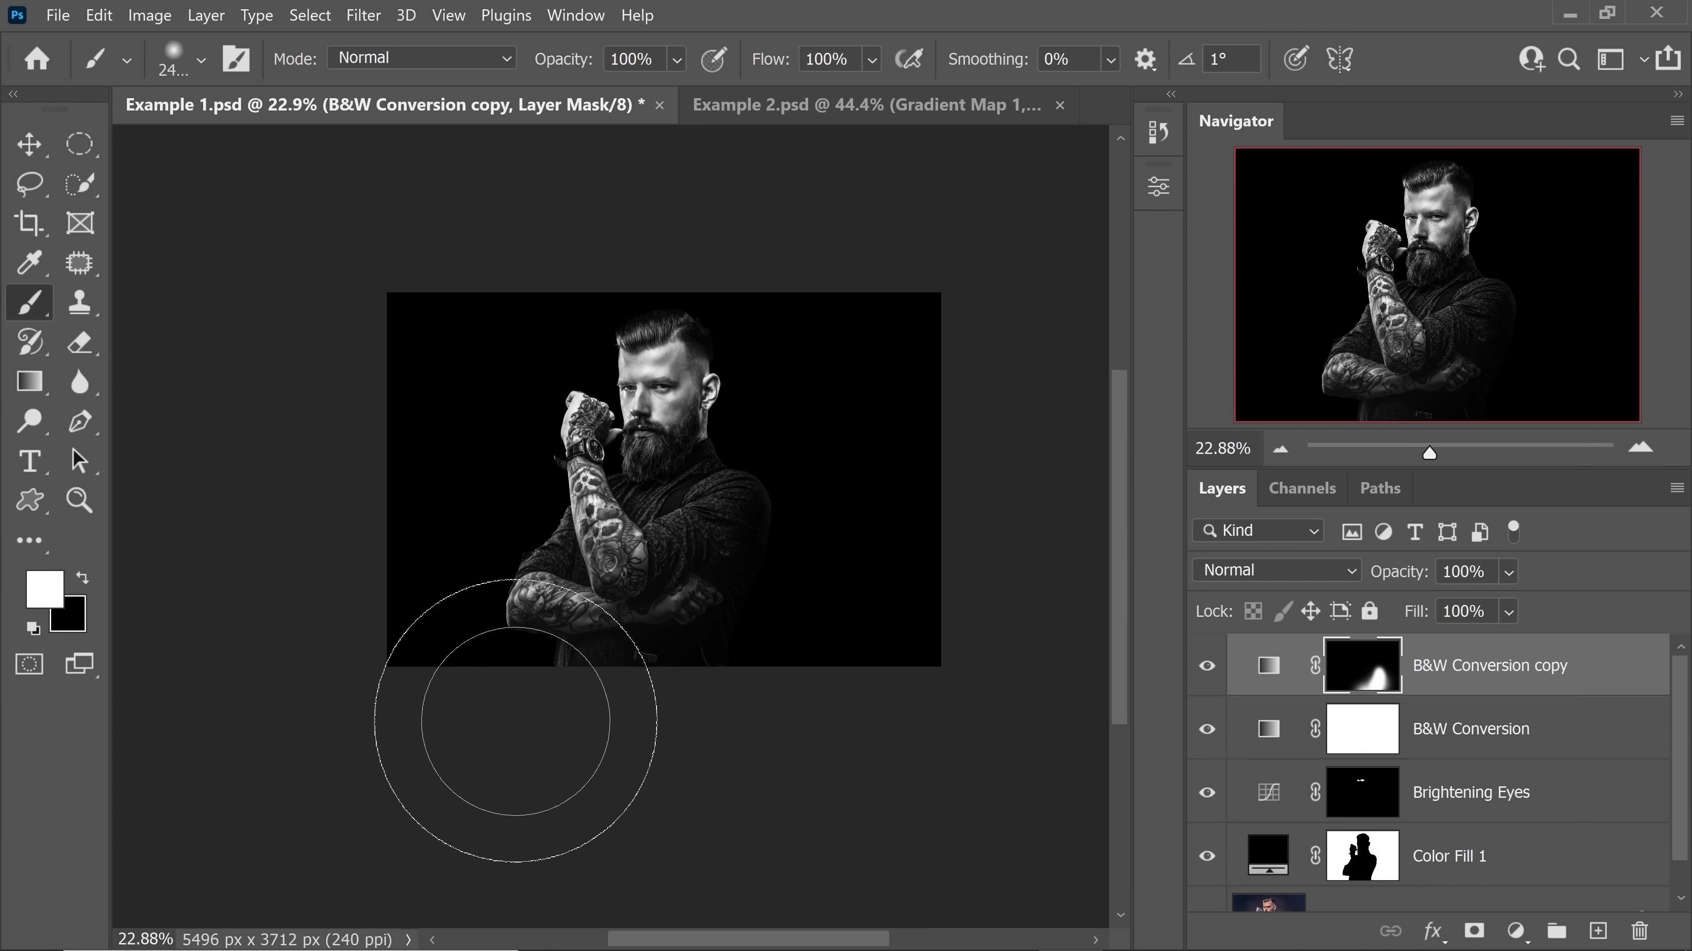
{"action": "left_click_drag", "start_coordinate": [490, 699], "coordinate": [981, 510]}
{"action": "scroll", "coordinate": [1036, 523], "scroll_direction": "up", "scroll_amount": 3}
{"action": "key", "text": "bracketright"}
{"action": "key", "text": "bracketright"}
{"action": "key", "text": "bracketright"}
{"action": "key", "text": "bracketright"}
{"action": "key", "text": "bracketright"}
{"action": "key", "text": "bracketright"}
{"action": "key", "text": "bracketright"}
{"action": "key", "text": "bracketright"}
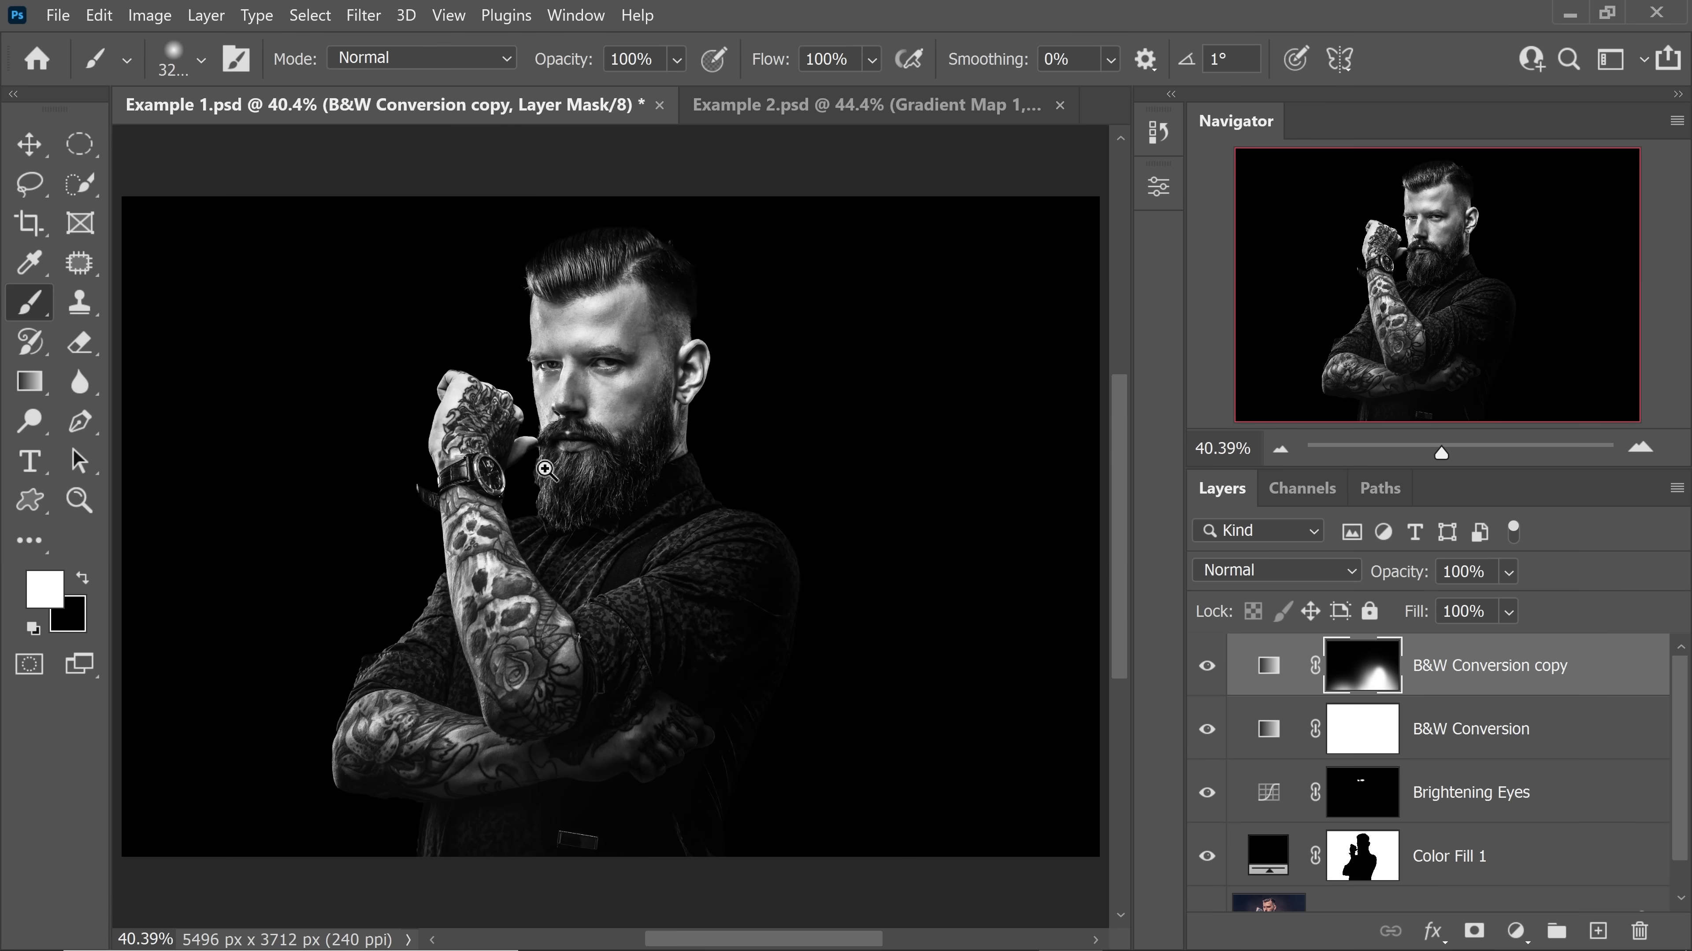
- Zoom into the beard and target the Color Fill 1 mask with a 125 white brush
{"action": "scroll", "coordinate": [545, 469], "scroll_direction": "up", "scroll_amount": 8}
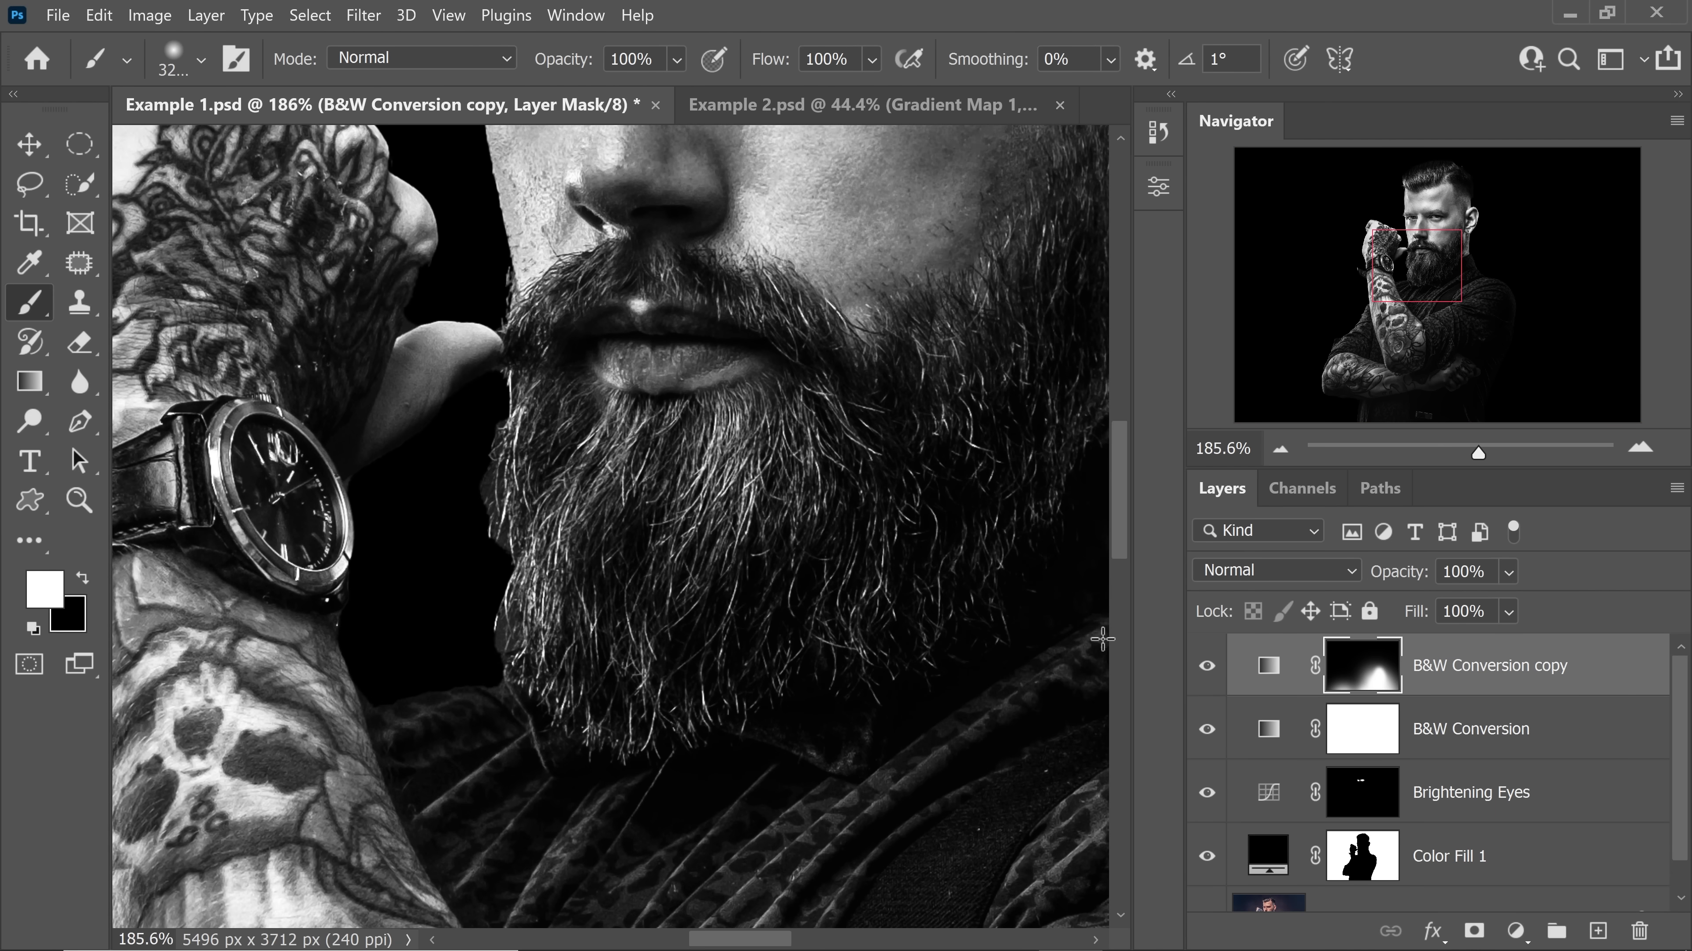
{"action": "left_click_drag", "start_coordinate": [1680, 757], "coordinate": [1638, 793]}
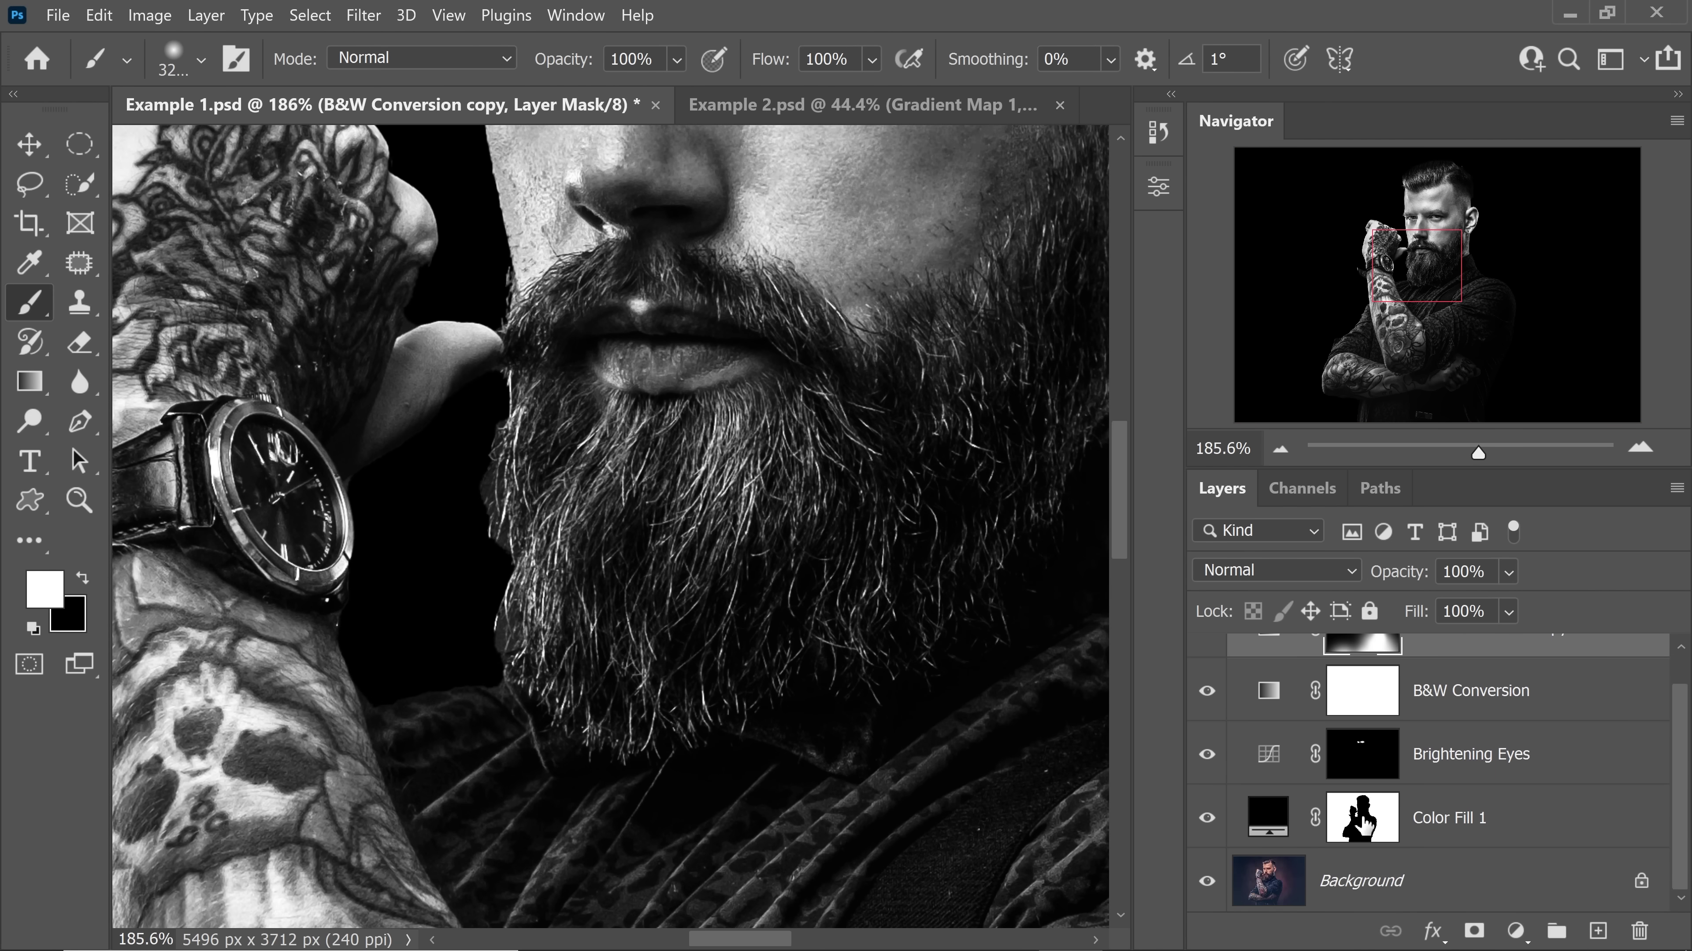
{"action": "left_click", "coordinate": [1367, 832]}
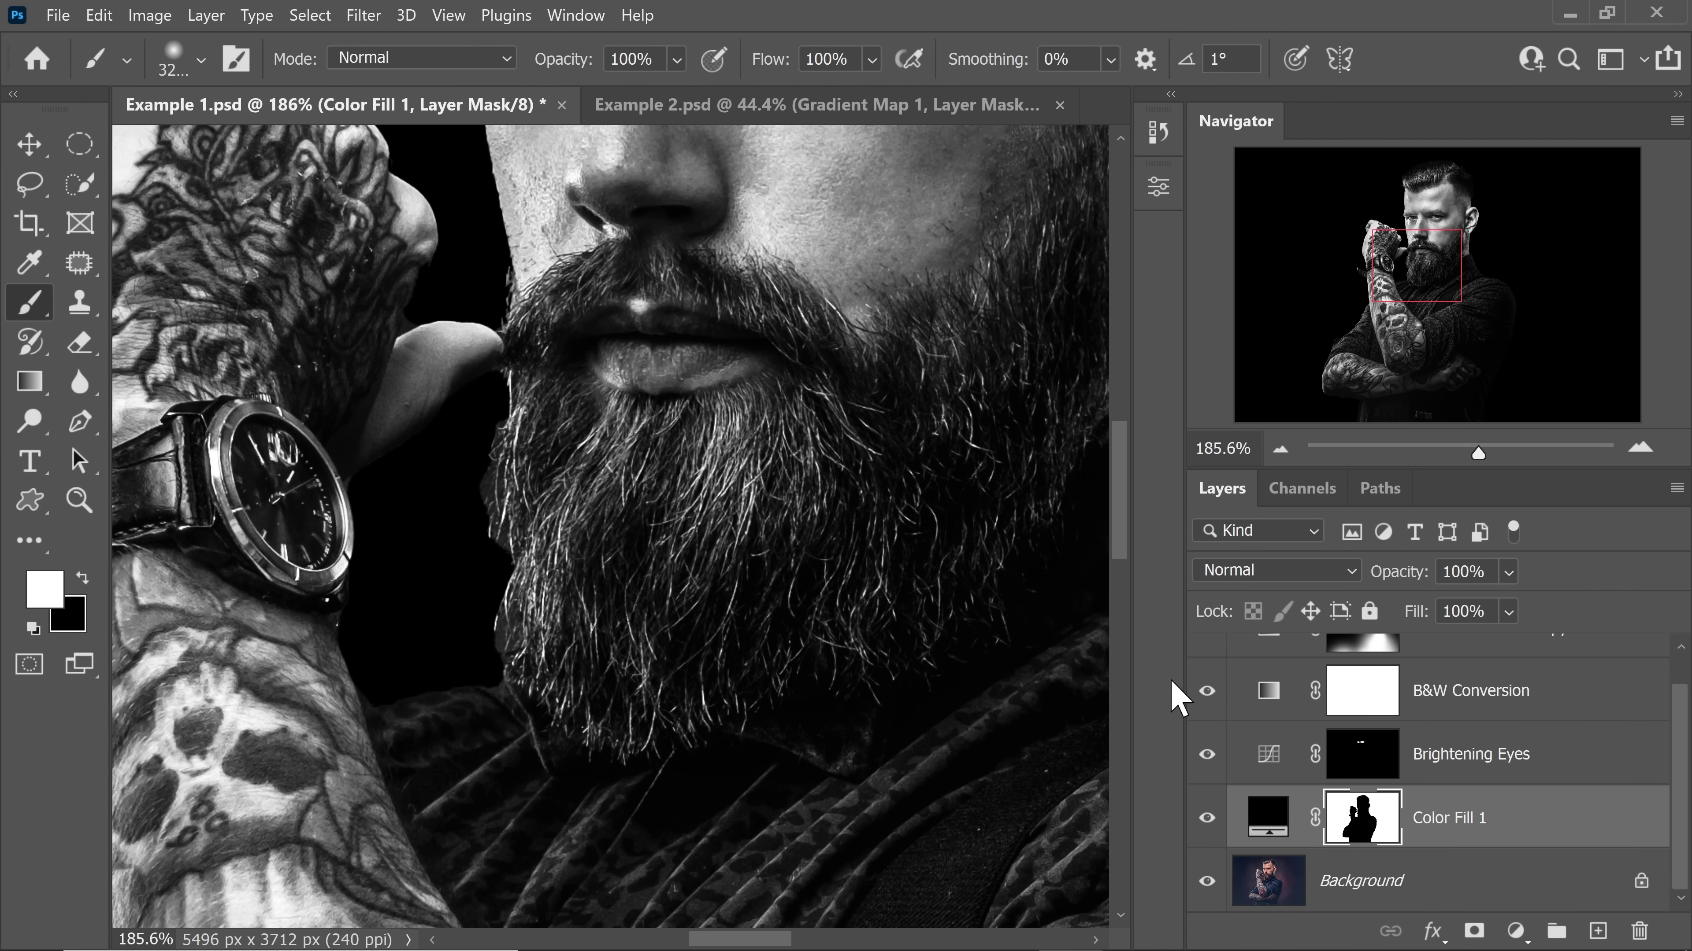
{"action": "key", "text": "bracketleft"}
{"action": "key", "text": "bracketleft"}
{"action": "key", "text": "bracketleft"}
{"action": "key", "text": "bracketleft"}
{"action": "key", "text": "bracketleft"}
{"action": "key", "text": "bracketleft"}
{"action": "key", "text": "x"}
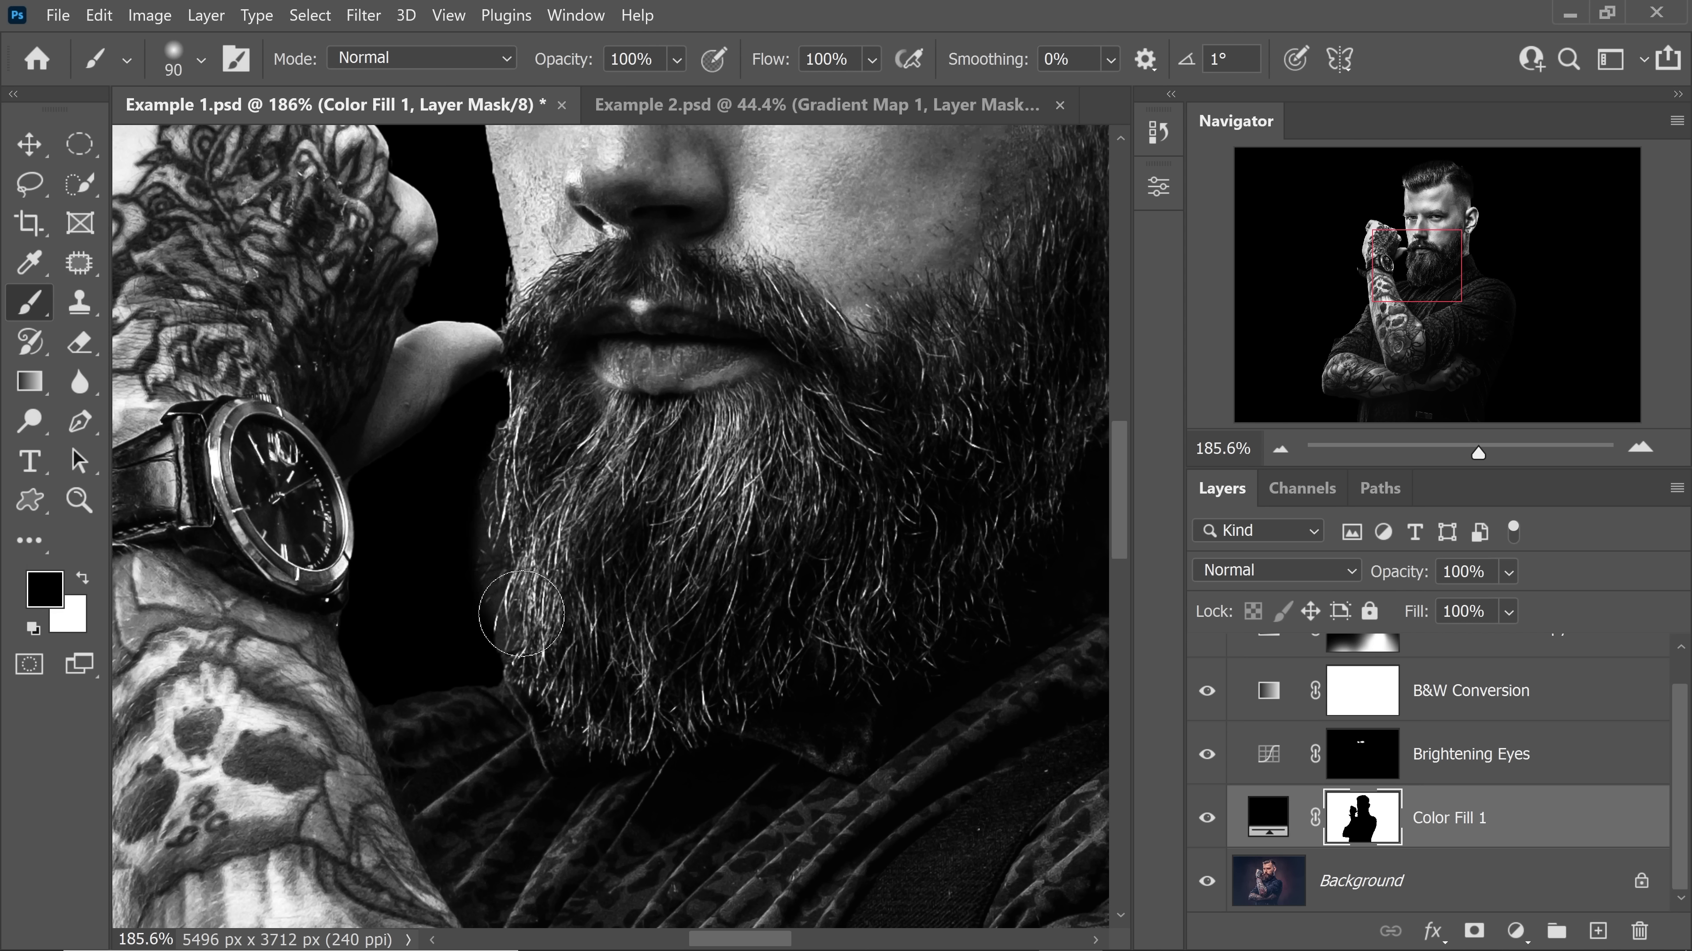
{"action": "key", "text": "bracketright"}
{"action": "key", "text": "bracketright"}
{"action": "key", "text": "bracketright"}
{"action": "key", "text": "x"}
{"action": "key", "text": "bracketleft"}
{"action": "scroll", "coordinate": [1685, 740], "scroll_direction": "up", "scroll_amount": 1}
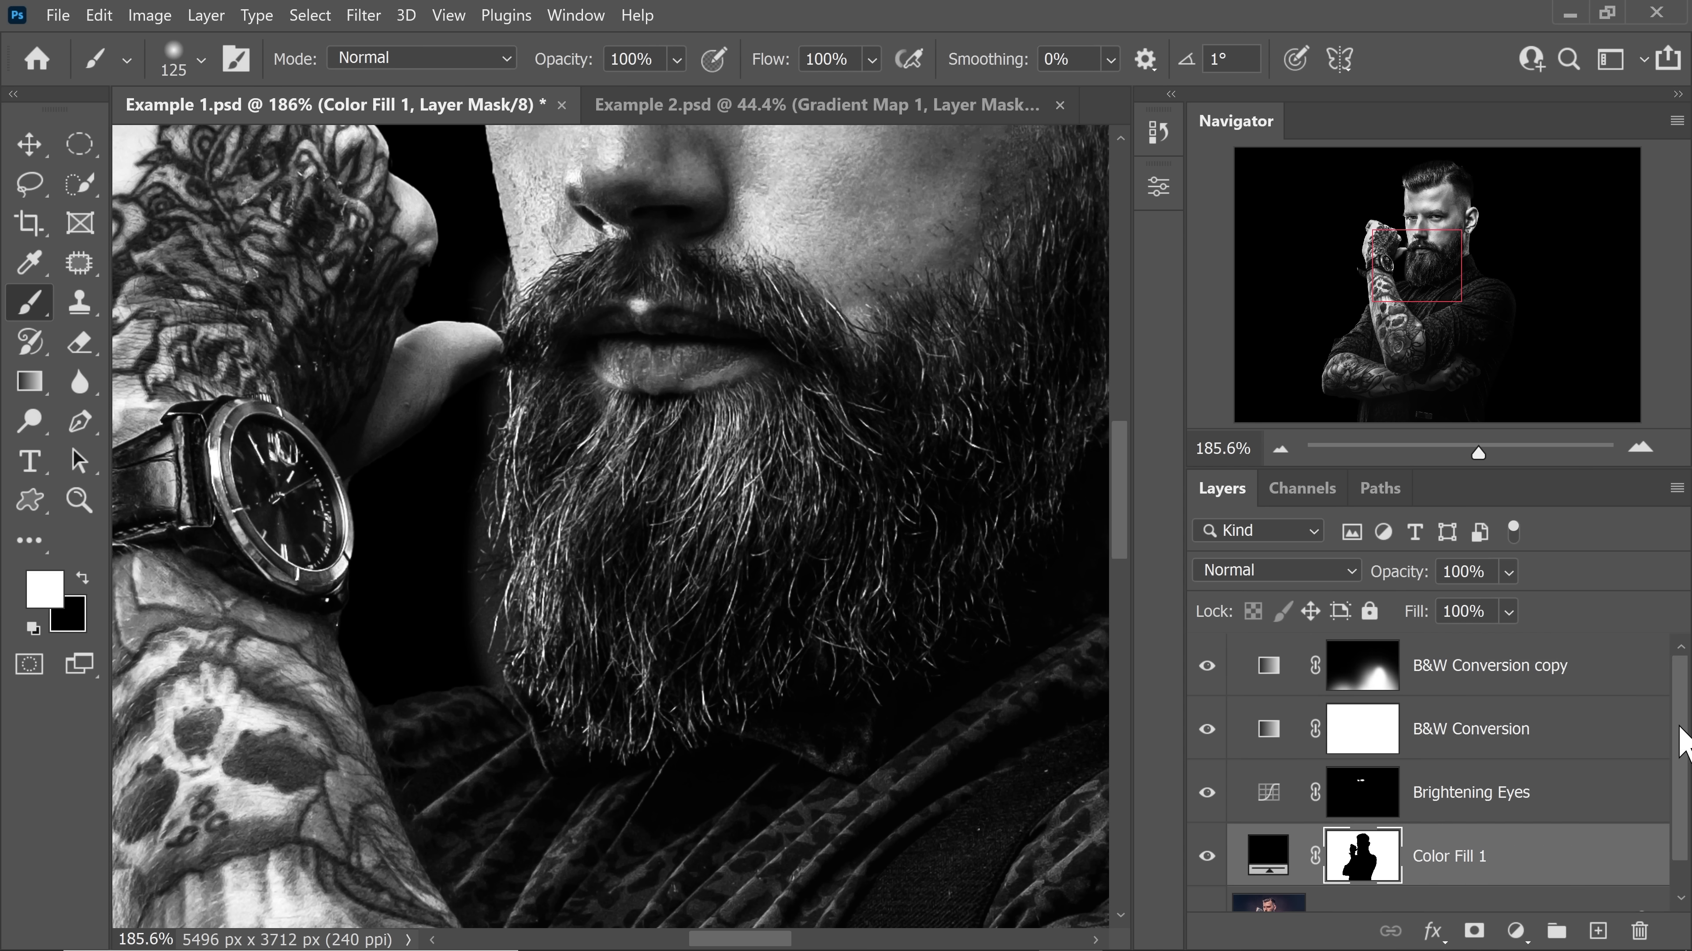
- Paint white along the beard's left edge in the B&W Conversion copy mask
{"action": "left_click", "coordinate": [1375, 681]}
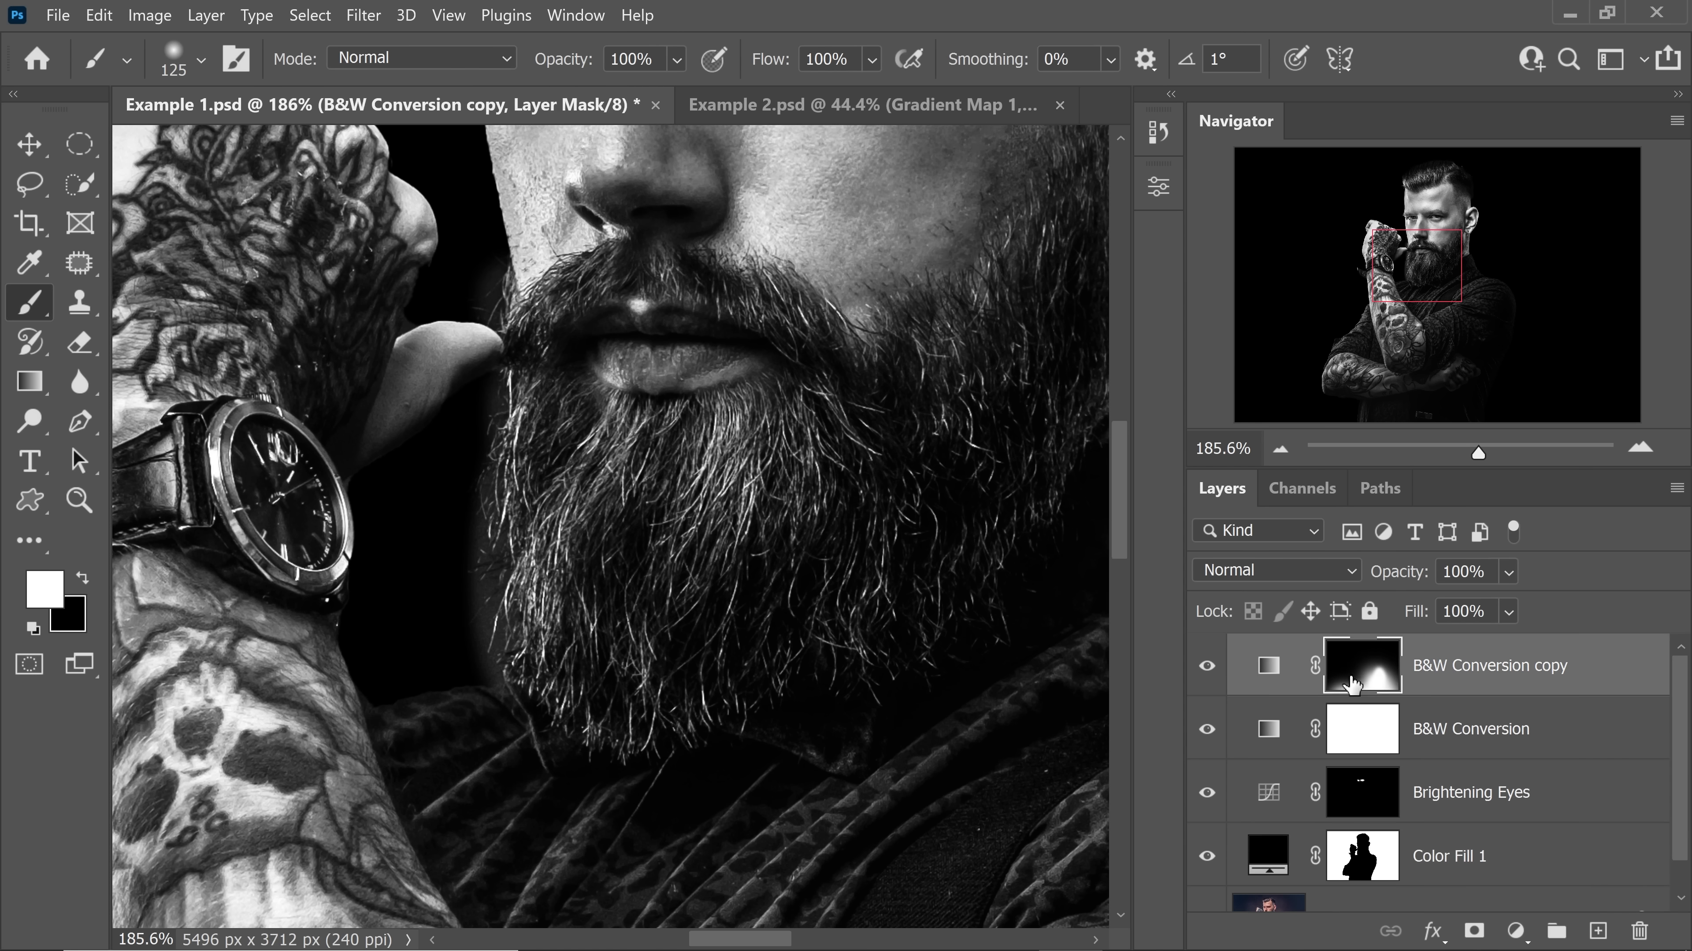
{"action": "key", "text": "bracketleft"}
{"action": "mouse_move", "coordinate": [467, 552]}
{"action": "left_mouse_down"}
{"action": "mouse_move", "coordinate": [446, 507]}
{"action": "mouse_move", "coordinate": [457, 492]}
{"action": "mouse_move", "coordinate": [475, 538]}
{"action": "mouse_move", "coordinate": [461, 424]}
{"action": "mouse_move", "coordinate": [453, 586]}
{"action": "mouse_move", "coordinate": [468, 537]}
{"action": "left_mouse_up"}
{"action": "key", "text": "bracketleft"}
{"action": "key", "text": "bracketleft"}
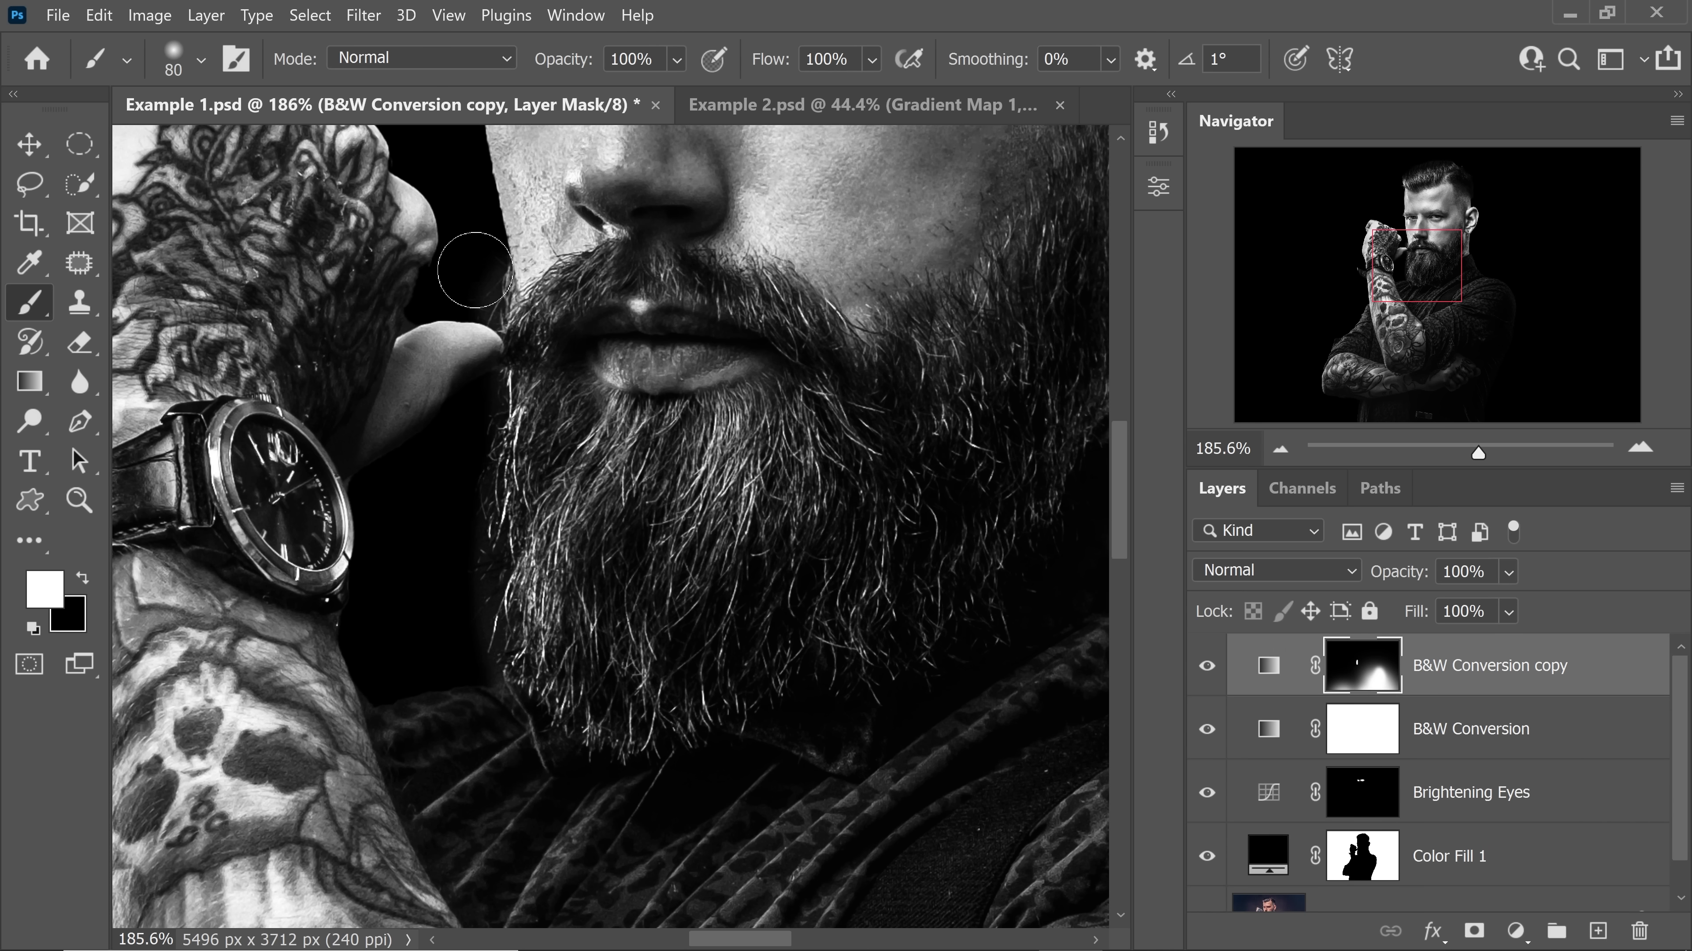
{"action": "scroll", "coordinate": [1676, 785], "scroll_direction": "down", "scroll_amount": 2}
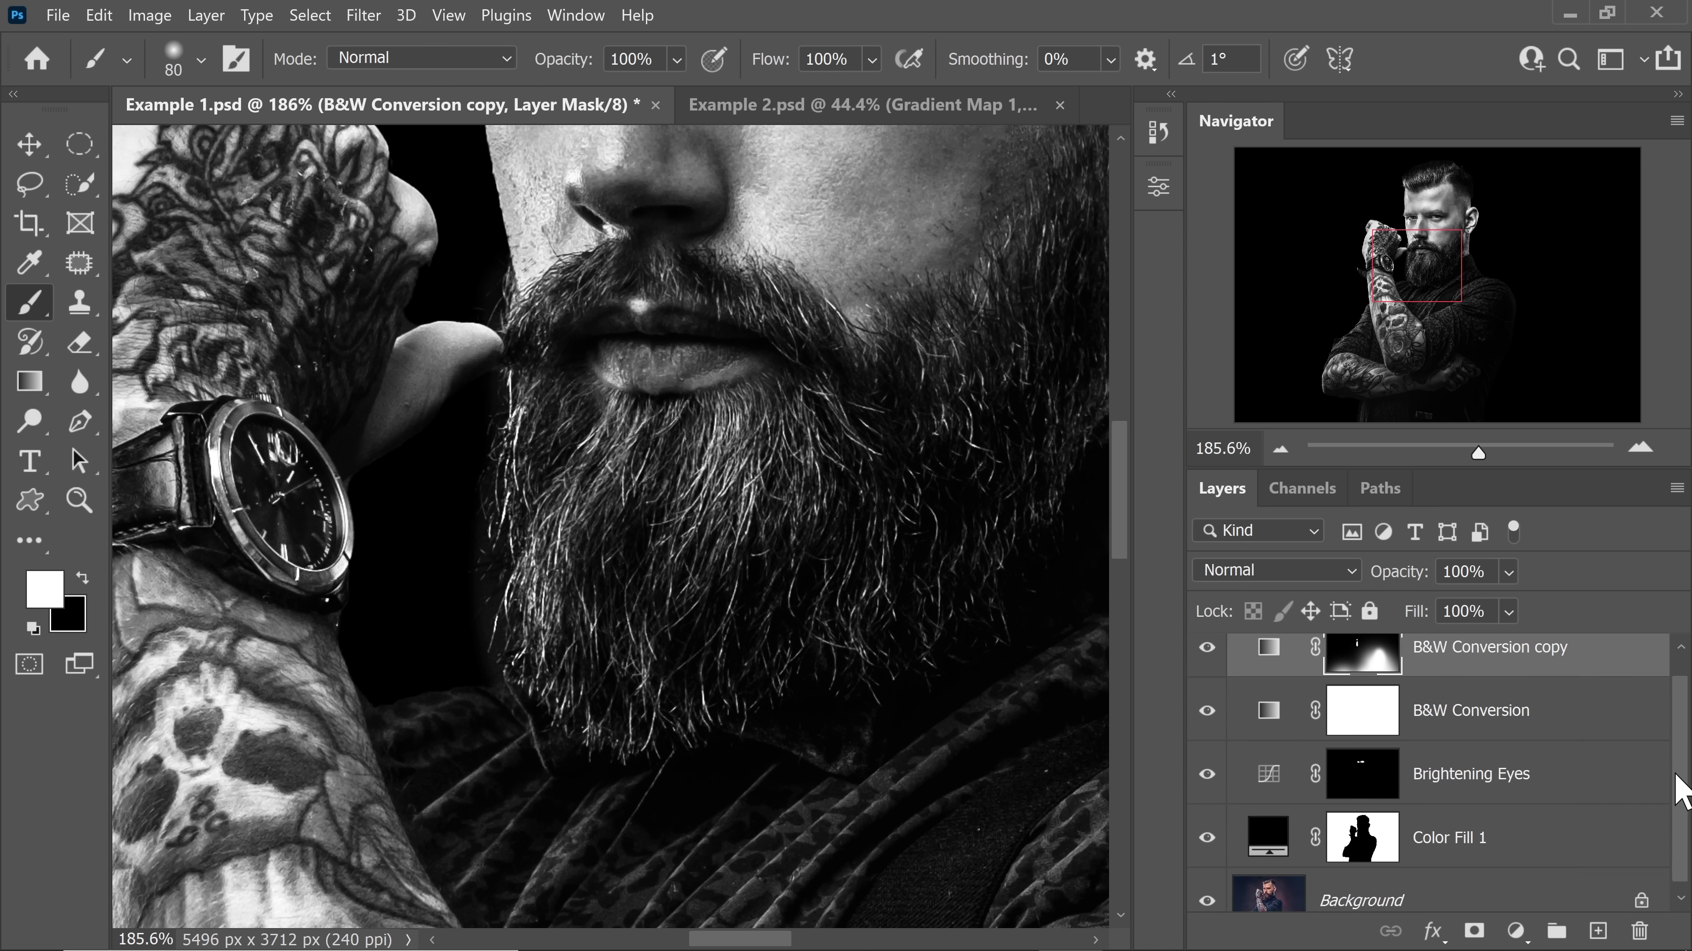
- Reselect the Color Fill 1 mask, set brush flow to 10%, and fit the photo on screen
{"action": "left_click", "coordinate": [1375, 838]}
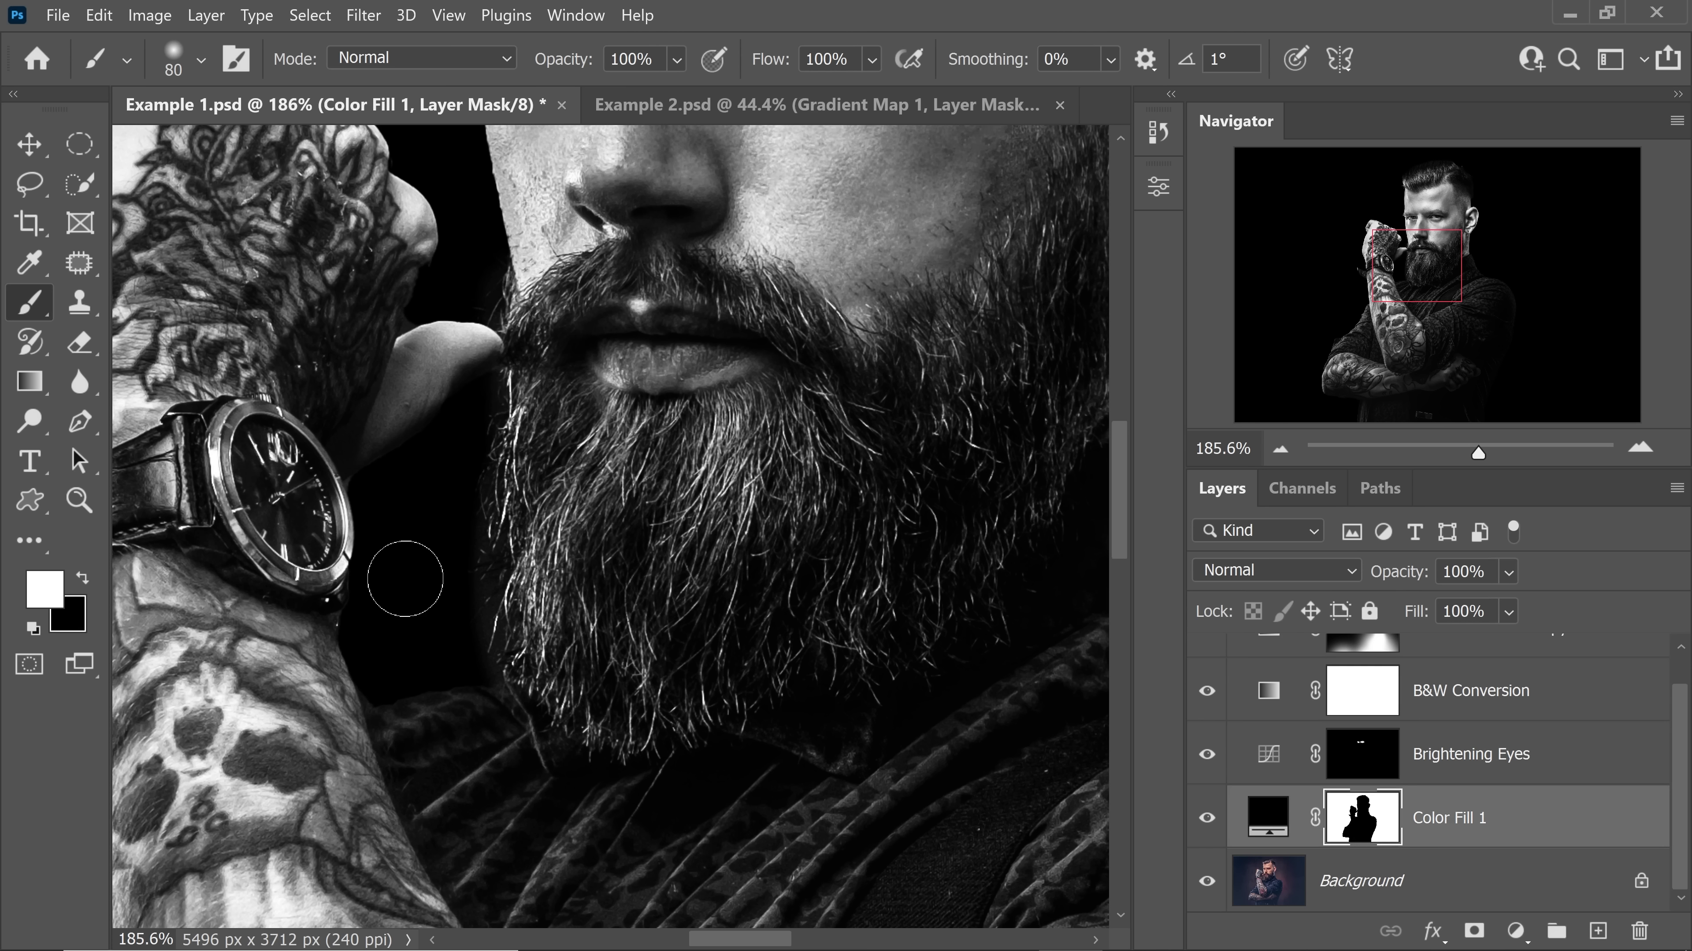
{"action": "key", "text": "bracketright"}
{"action": "key", "text": "bracketright"}
{"action": "key", "text": "bracketright"}
{"action": "key", "text": "bracketright"}
{"action": "left_click", "coordinate": [825, 58]}
{"action": "type", "text": "10"}
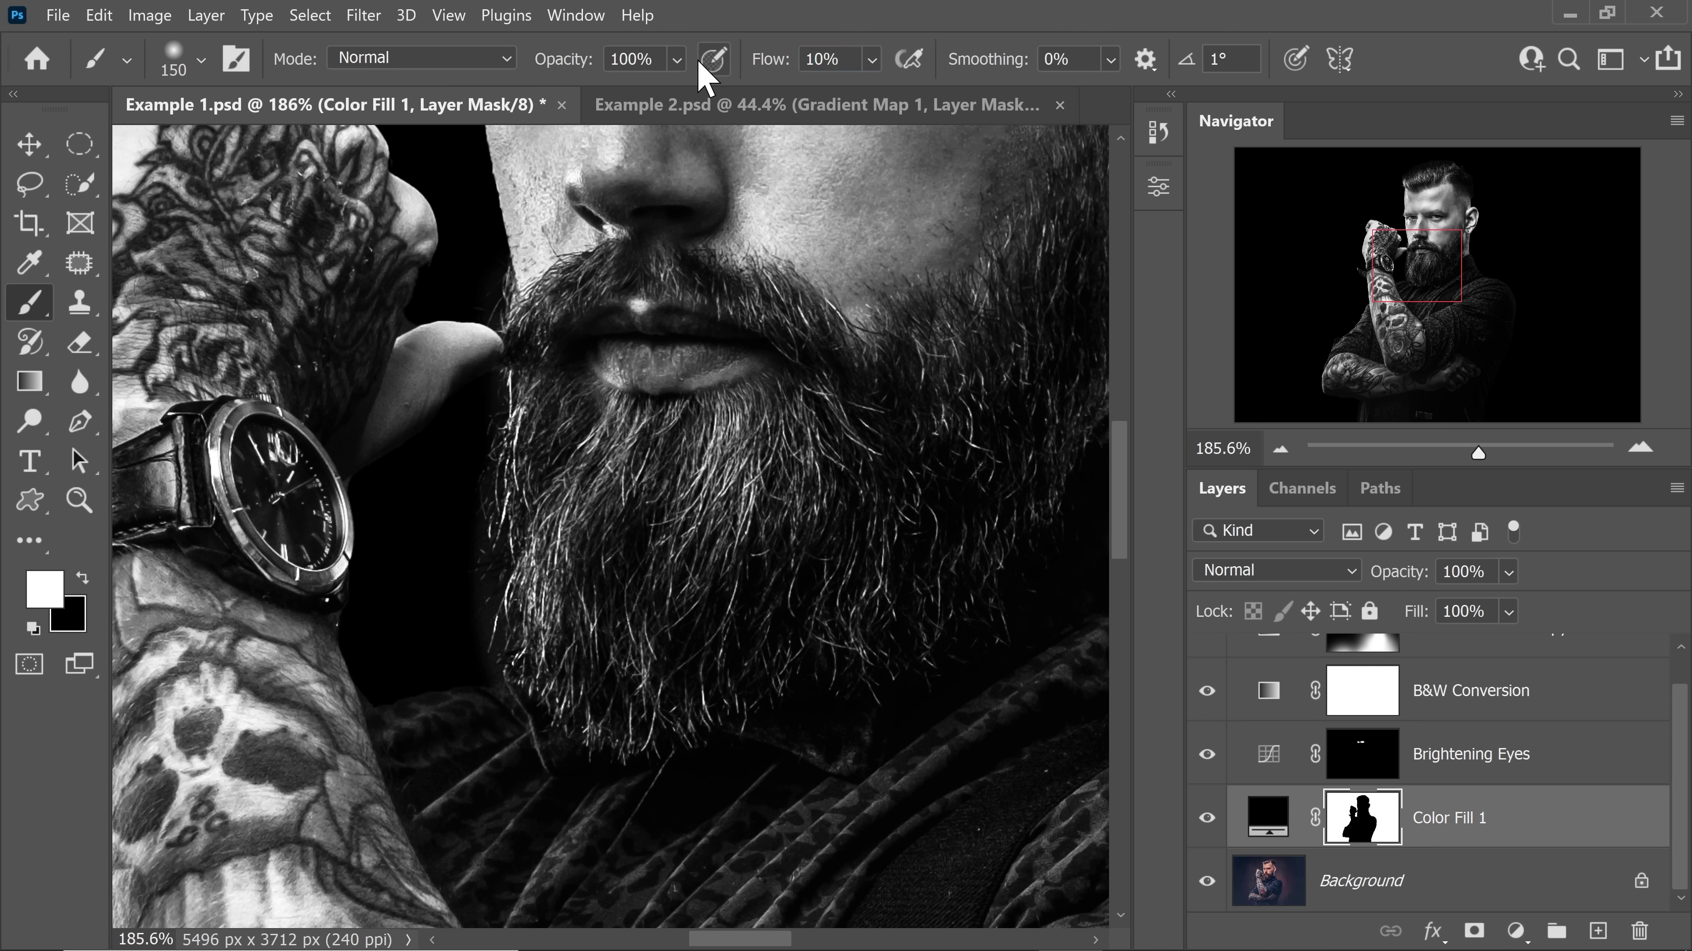
{"action": "key", "text": "bracketleft"}
{"action": "key", "text": "bracketleft"}
{"action": "key", "text": "bracketleft"}
{"action": "key", "text": "bracketleft"}
{"action": "key", "text": "bracketleft"}
{"action": "key", "text": "bracketleft"}
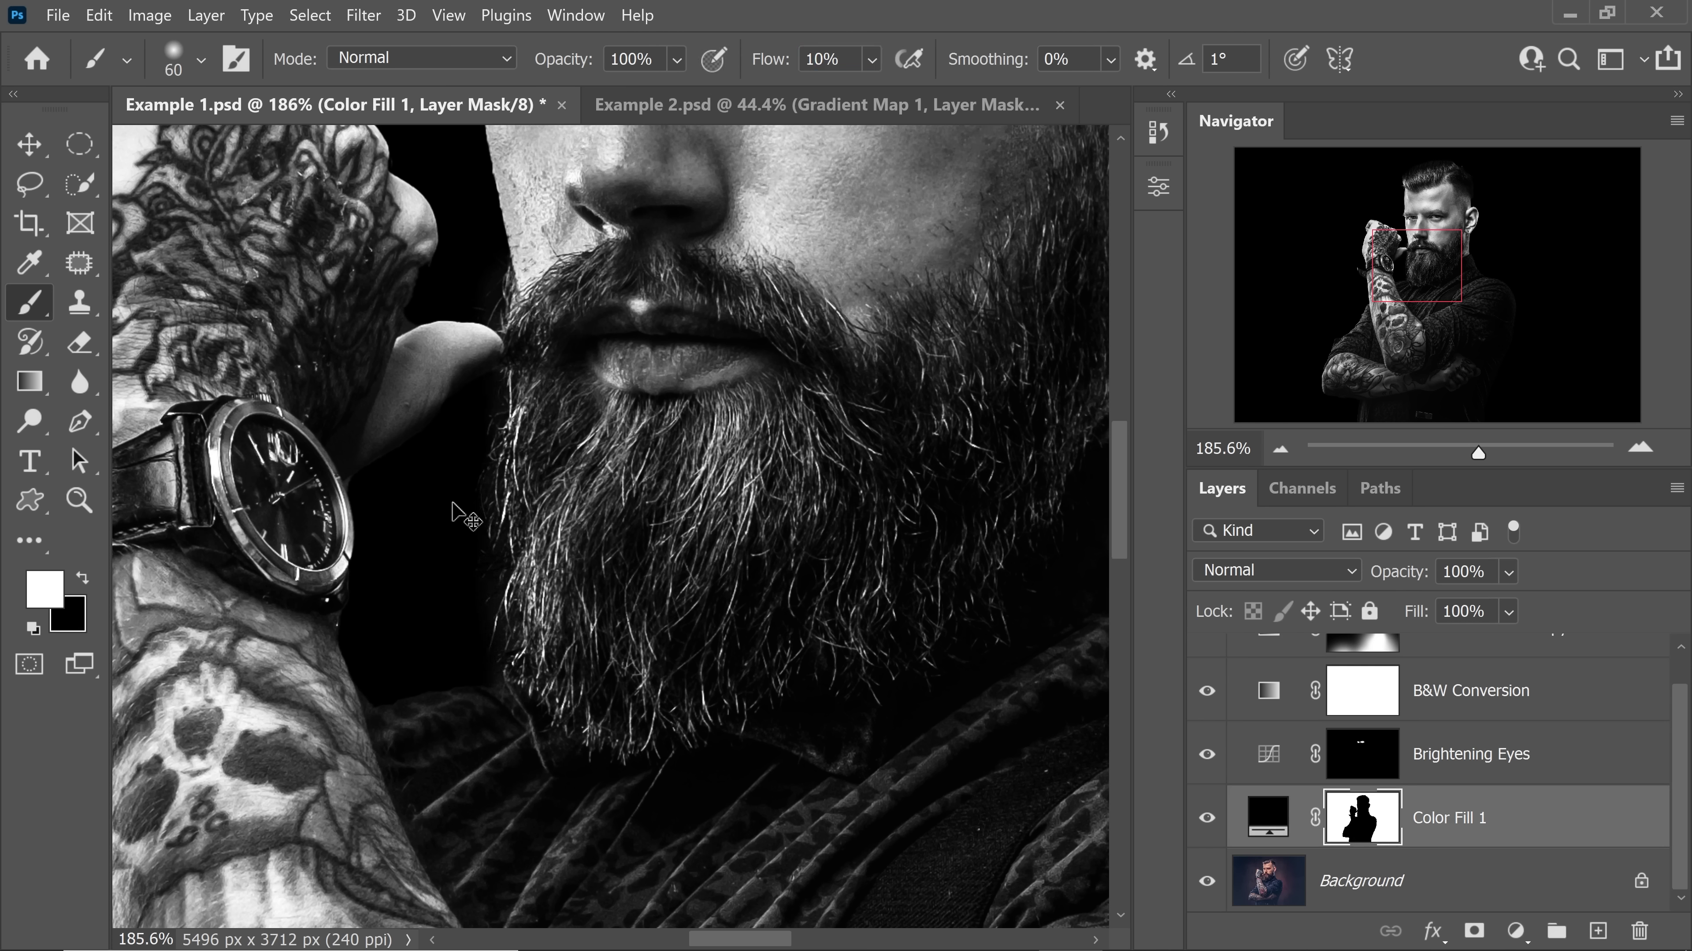
{"action": "key", "text": "ctrl+0"}
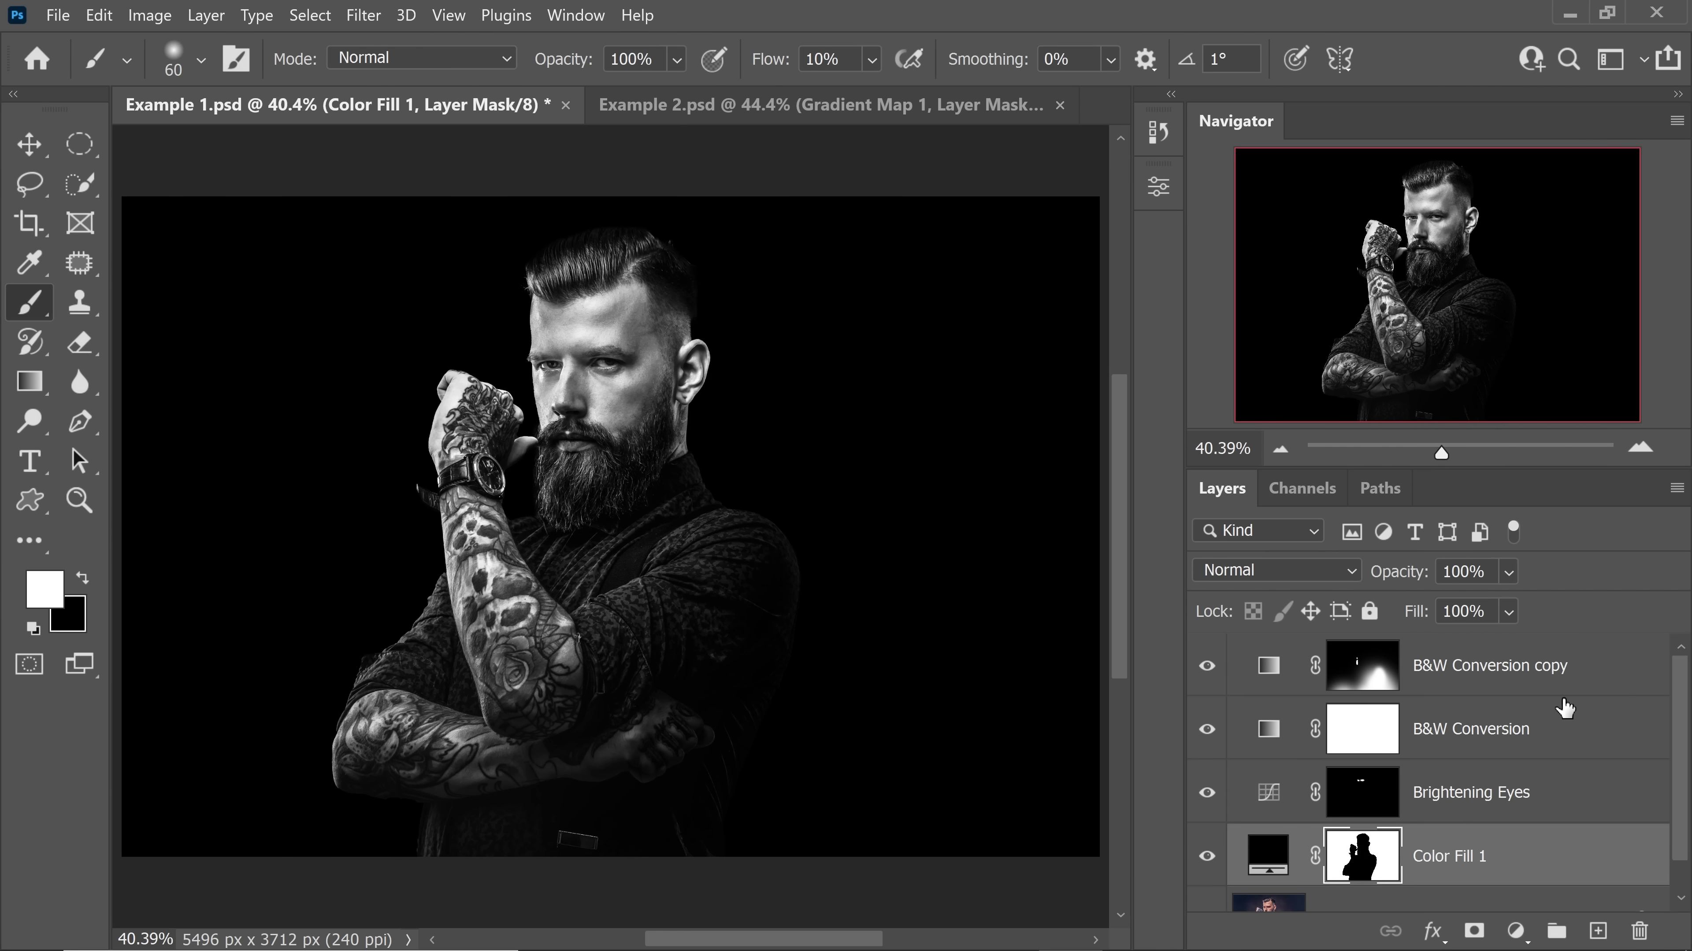
- Merge all visible layers into a new top layer named 'Camera Raw'
{"action": "left_click", "coordinate": [1561, 669]}
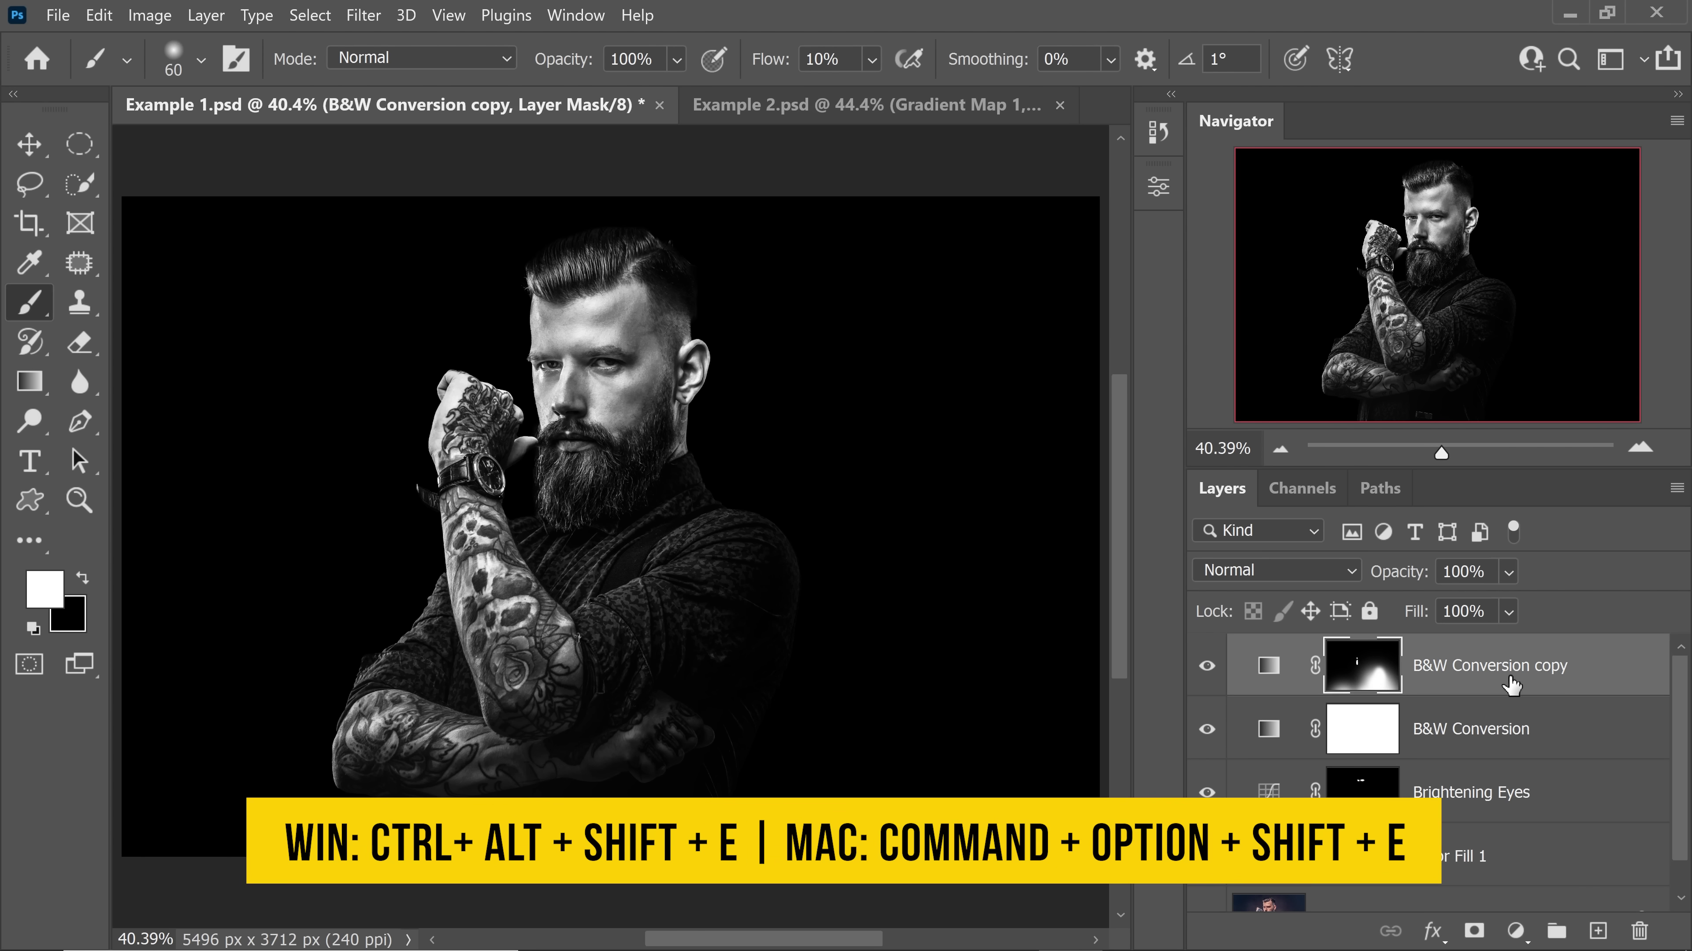
{"action": "key", "text": "ctrl+alt+shift+e"}
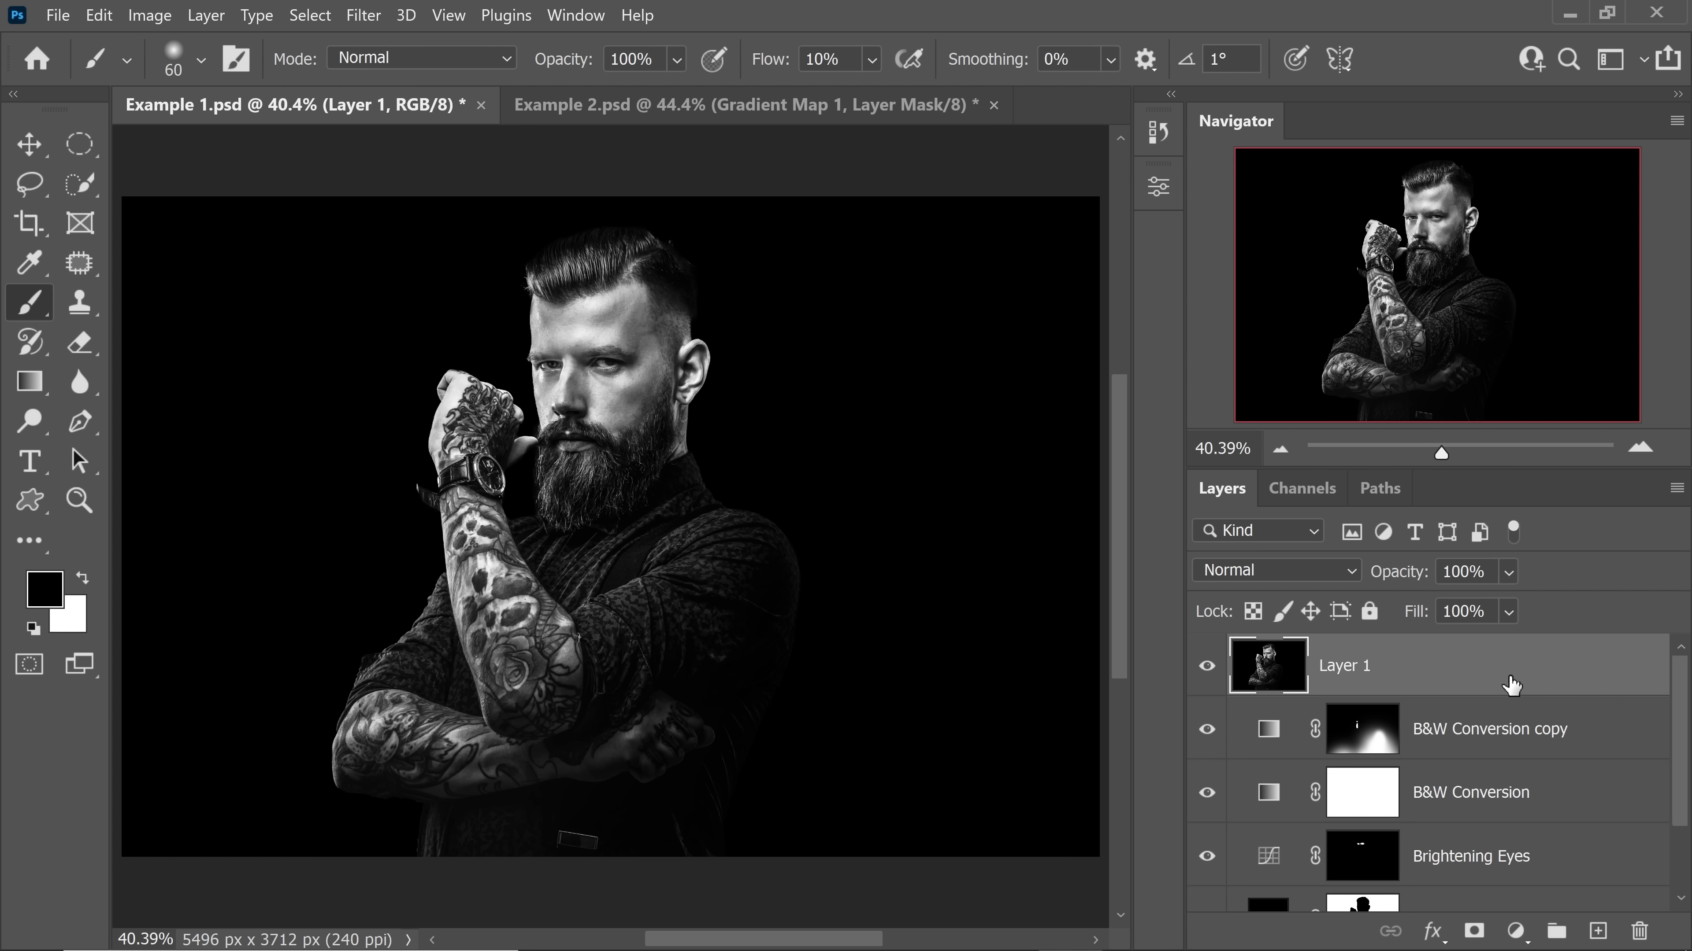
{"action": "double_click", "coordinate": [1344, 666]}
{"action": "type", "text": "Camera"}
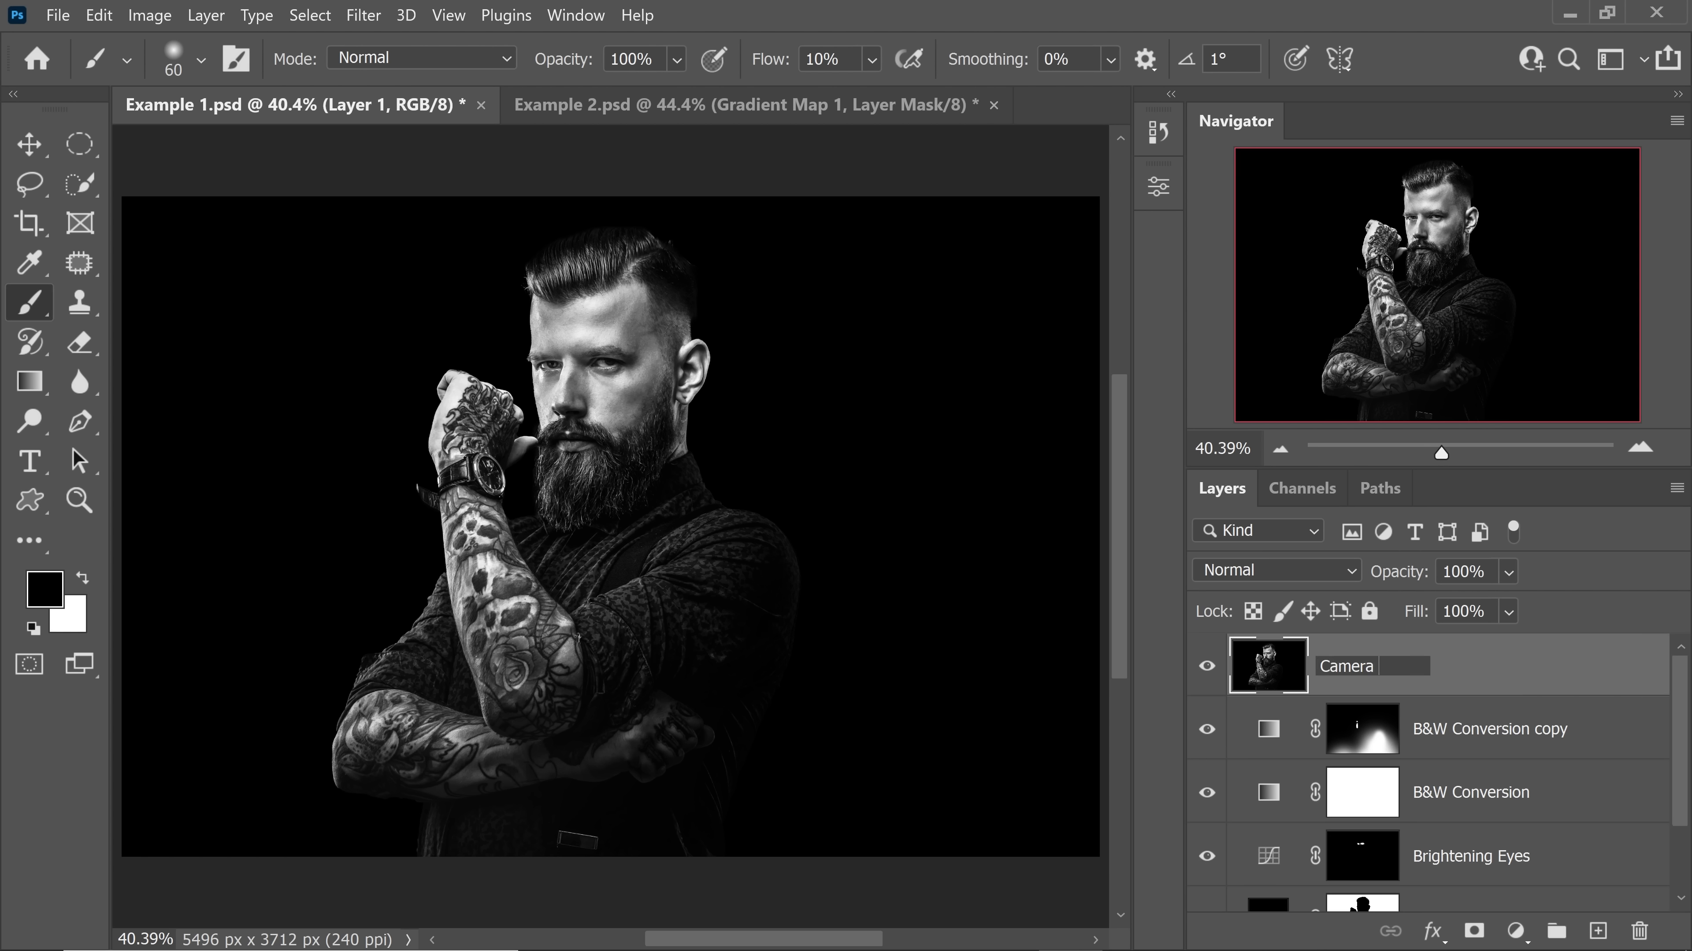
{"action": "key", "text": "Return"}
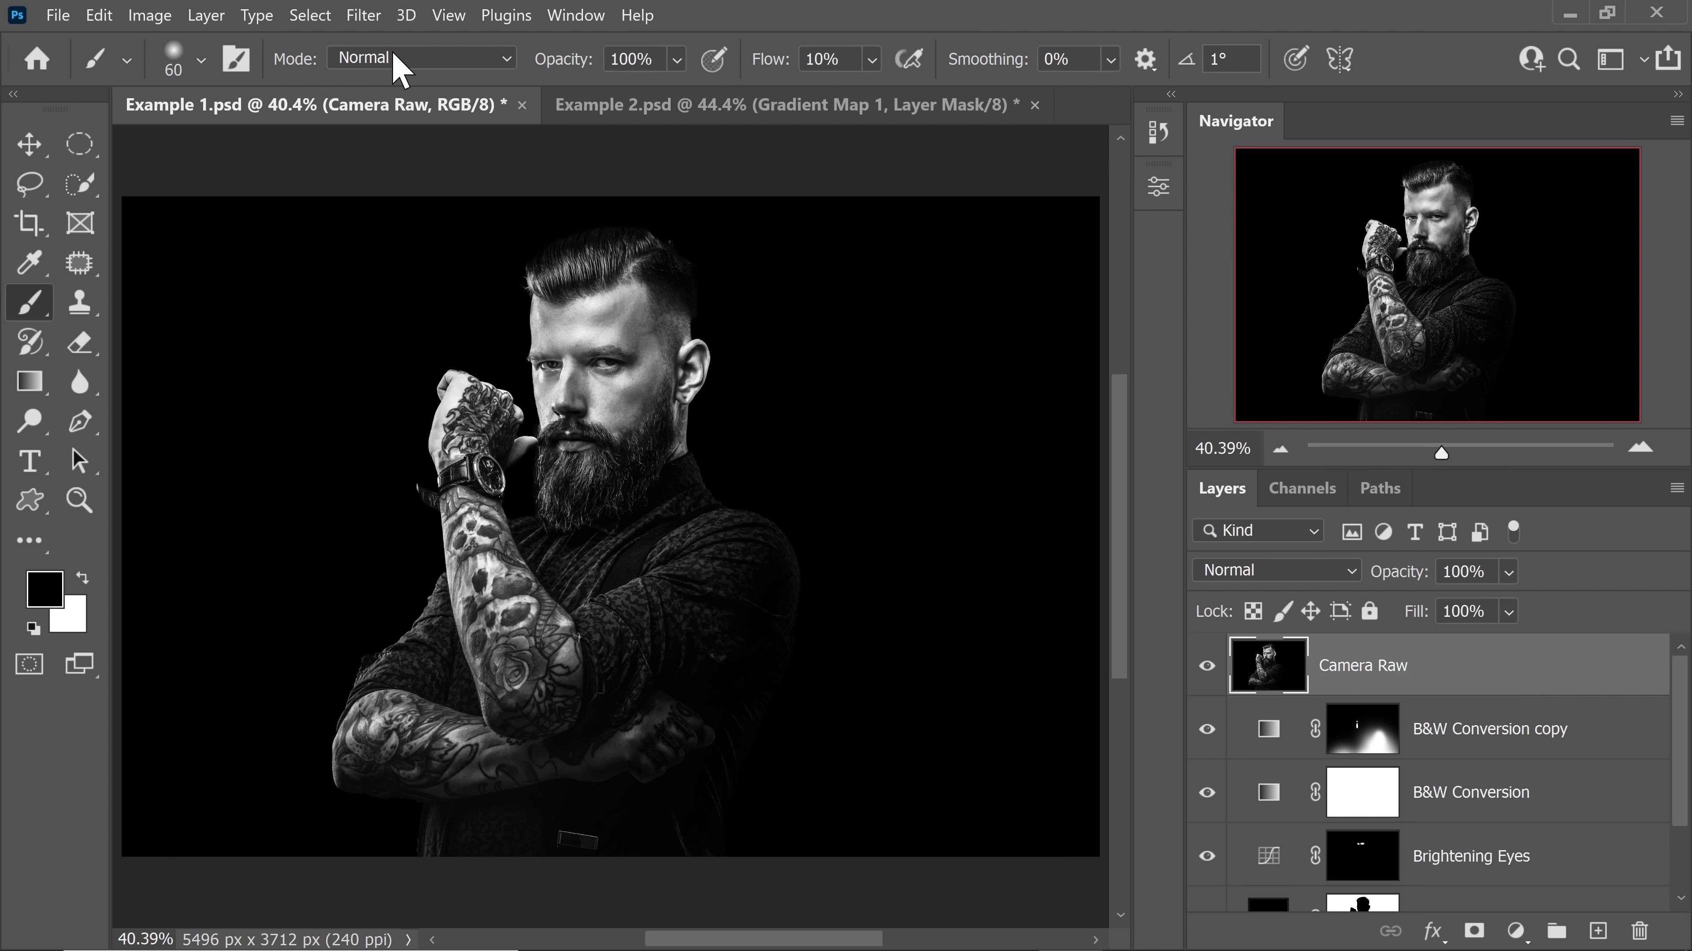
- Convert the Camera Raw layer into a smart object for smart filters
{"action": "left_click", "coordinate": [363, 15]}
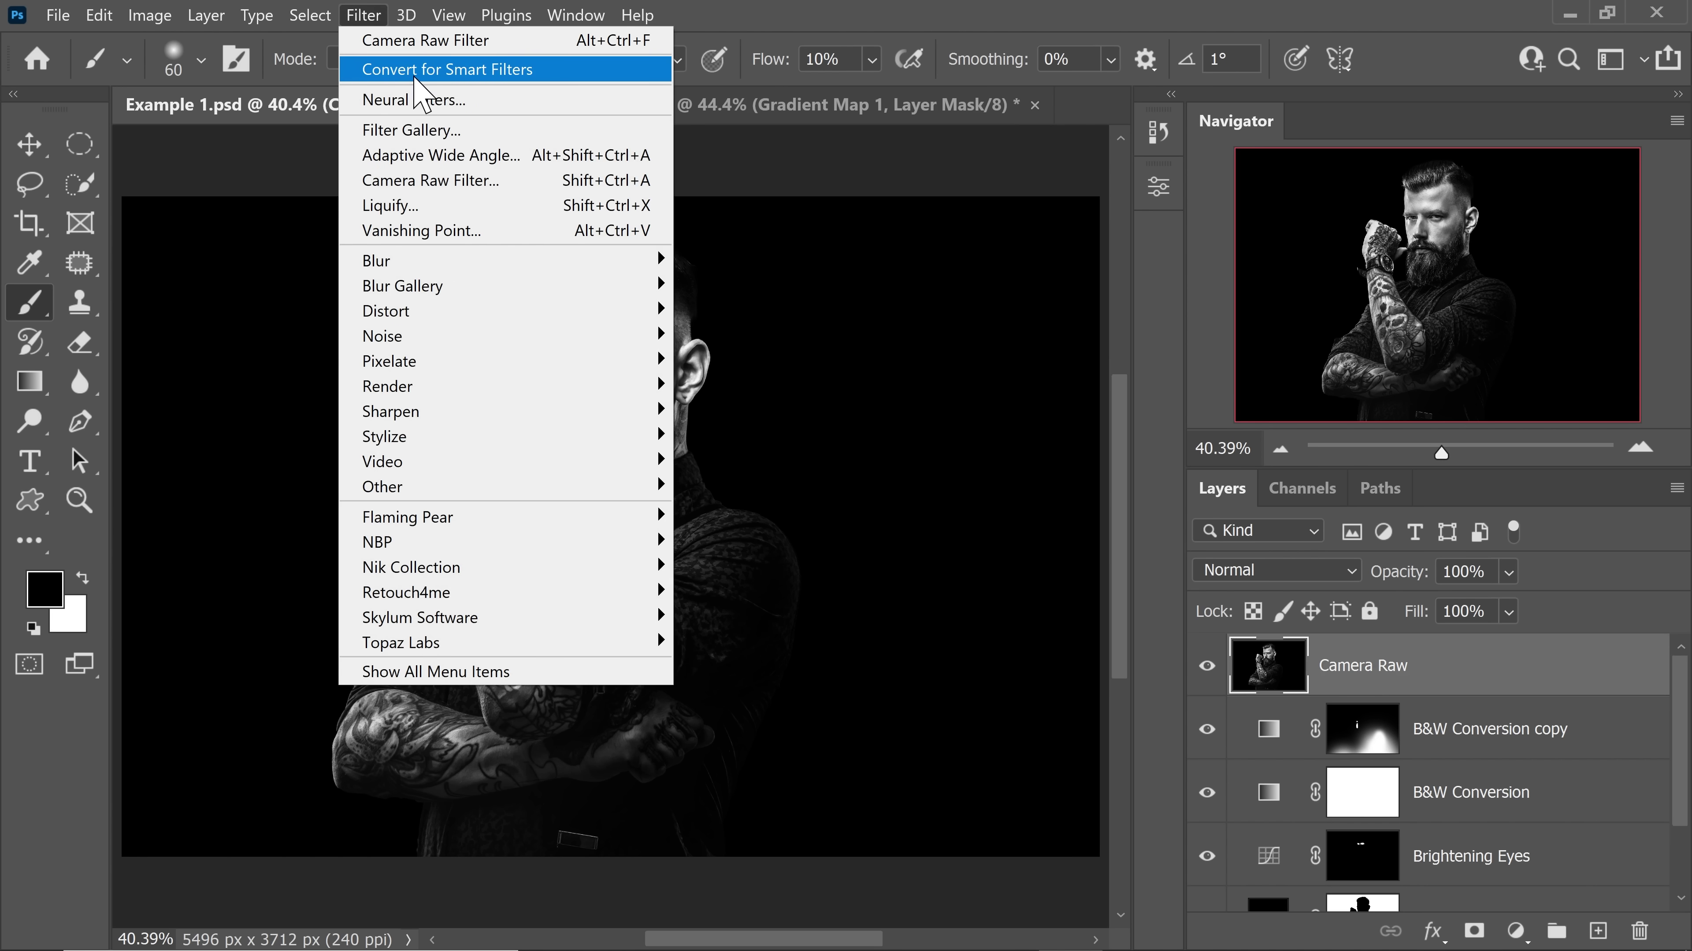
{"action": "left_click", "coordinate": [427, 69]}
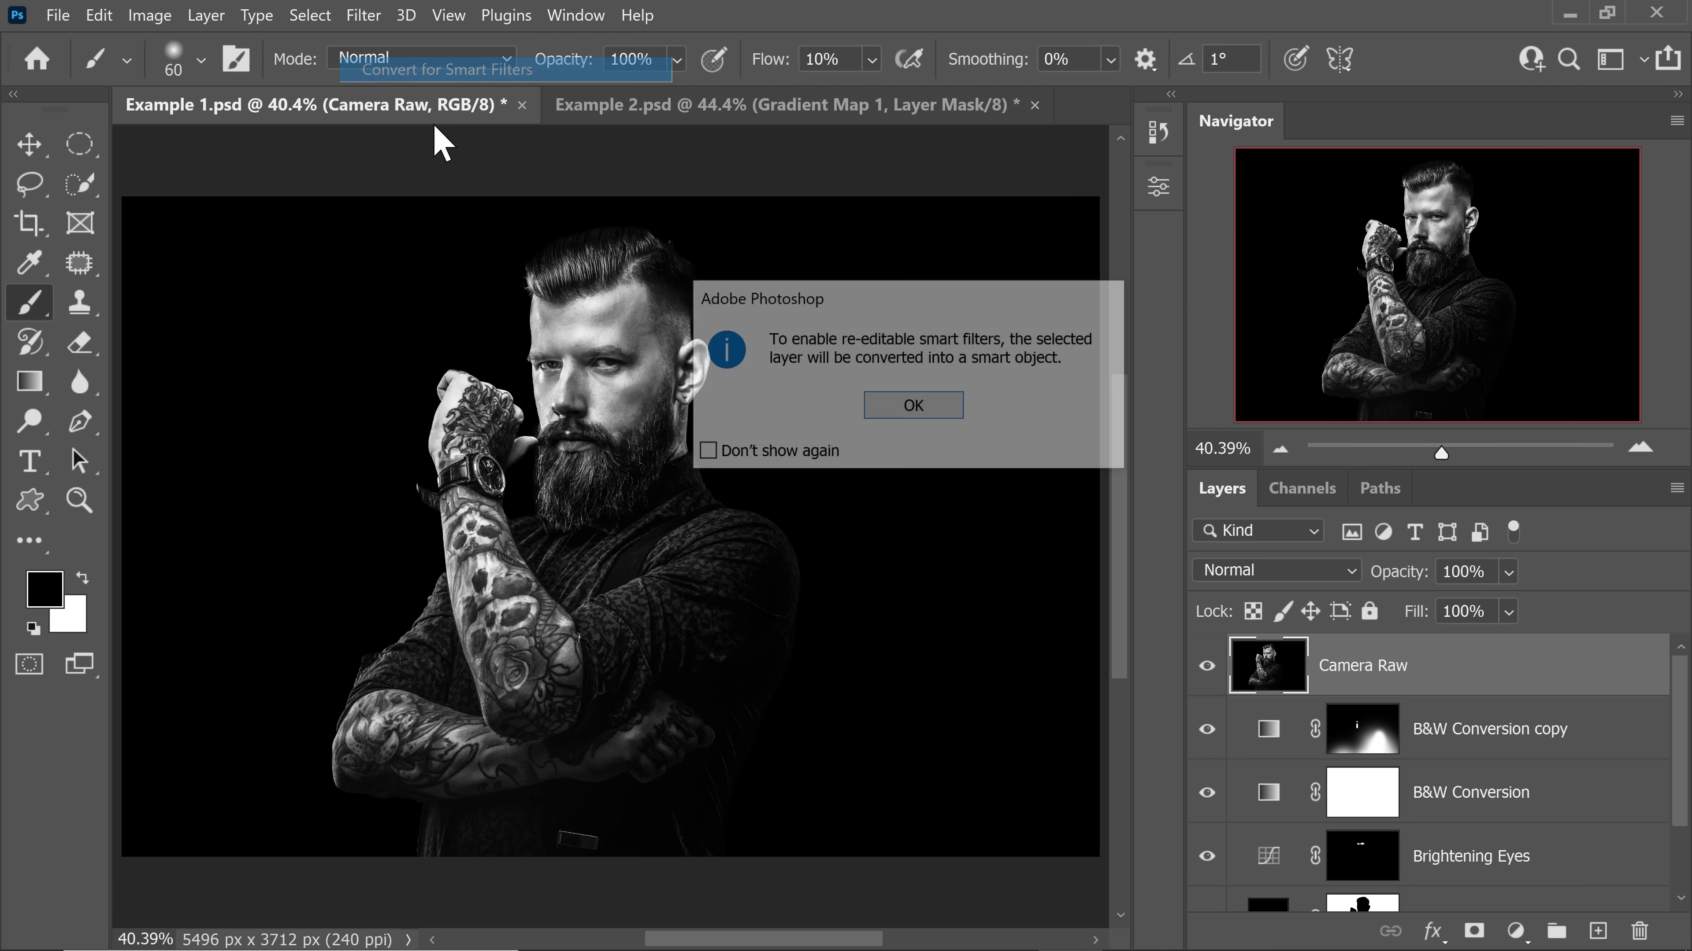
{"action": "left_click", "coordinate": [912, 410]}
{"action": "left_click", "coordinate": [363, 15]}
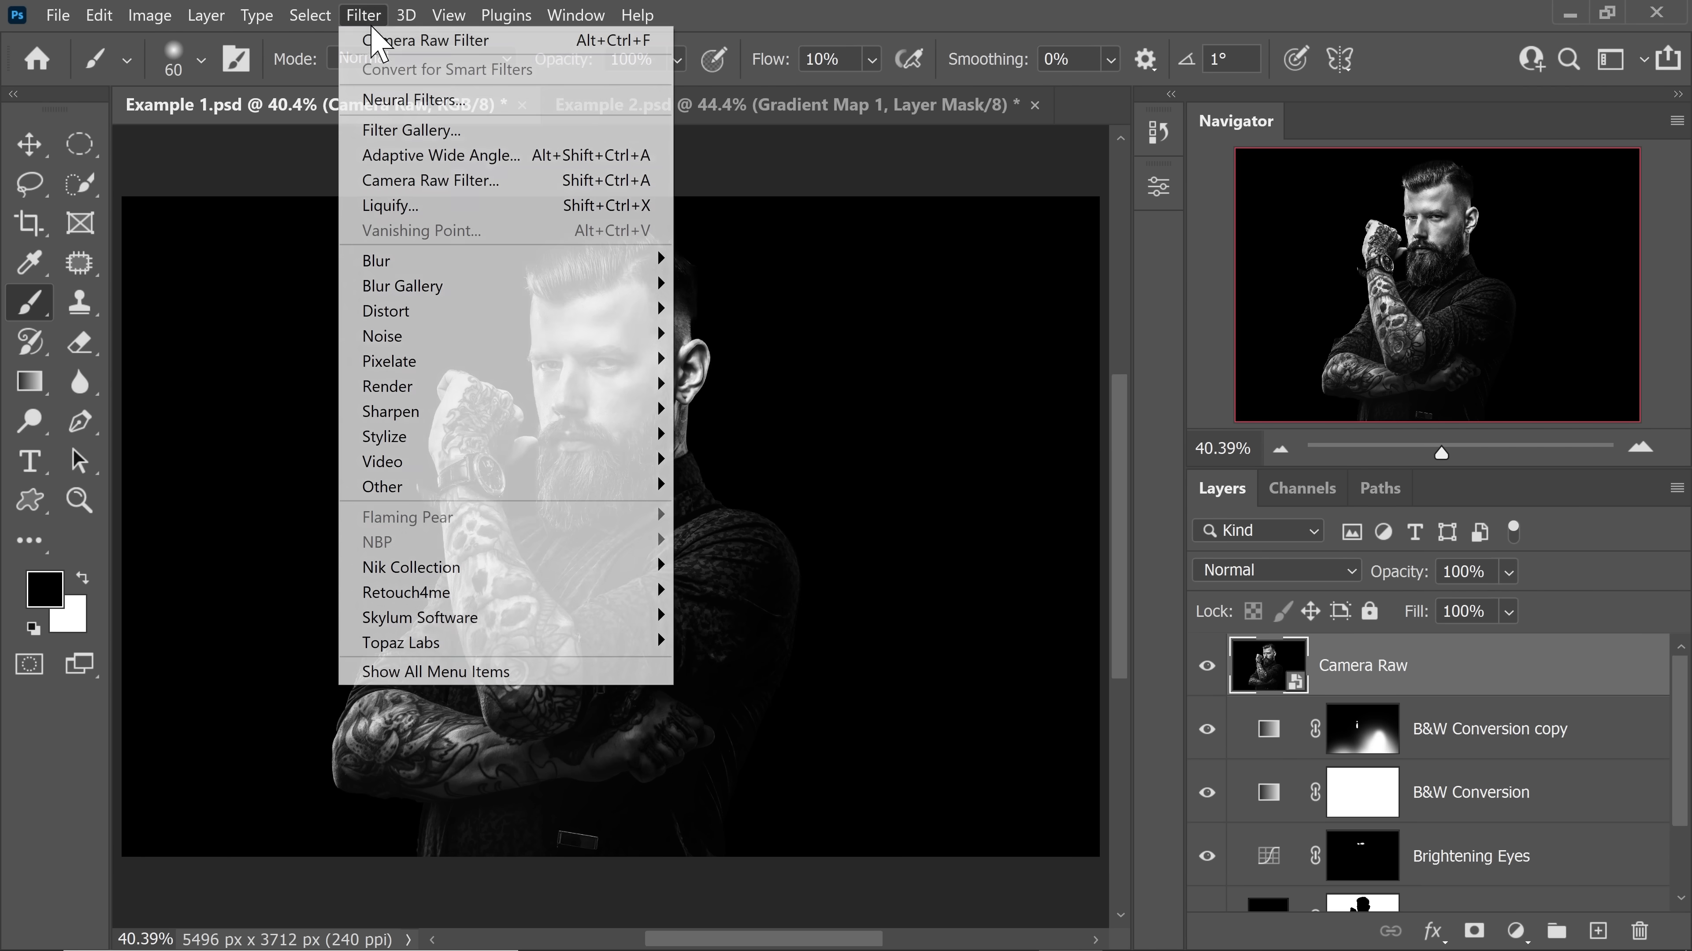
- Apply Camera Raw Filter with Exposure -0.20, Highlights -20, Whites +50 and Blacks -12
{"action": "left_click", "coordinate": [453, 181]}
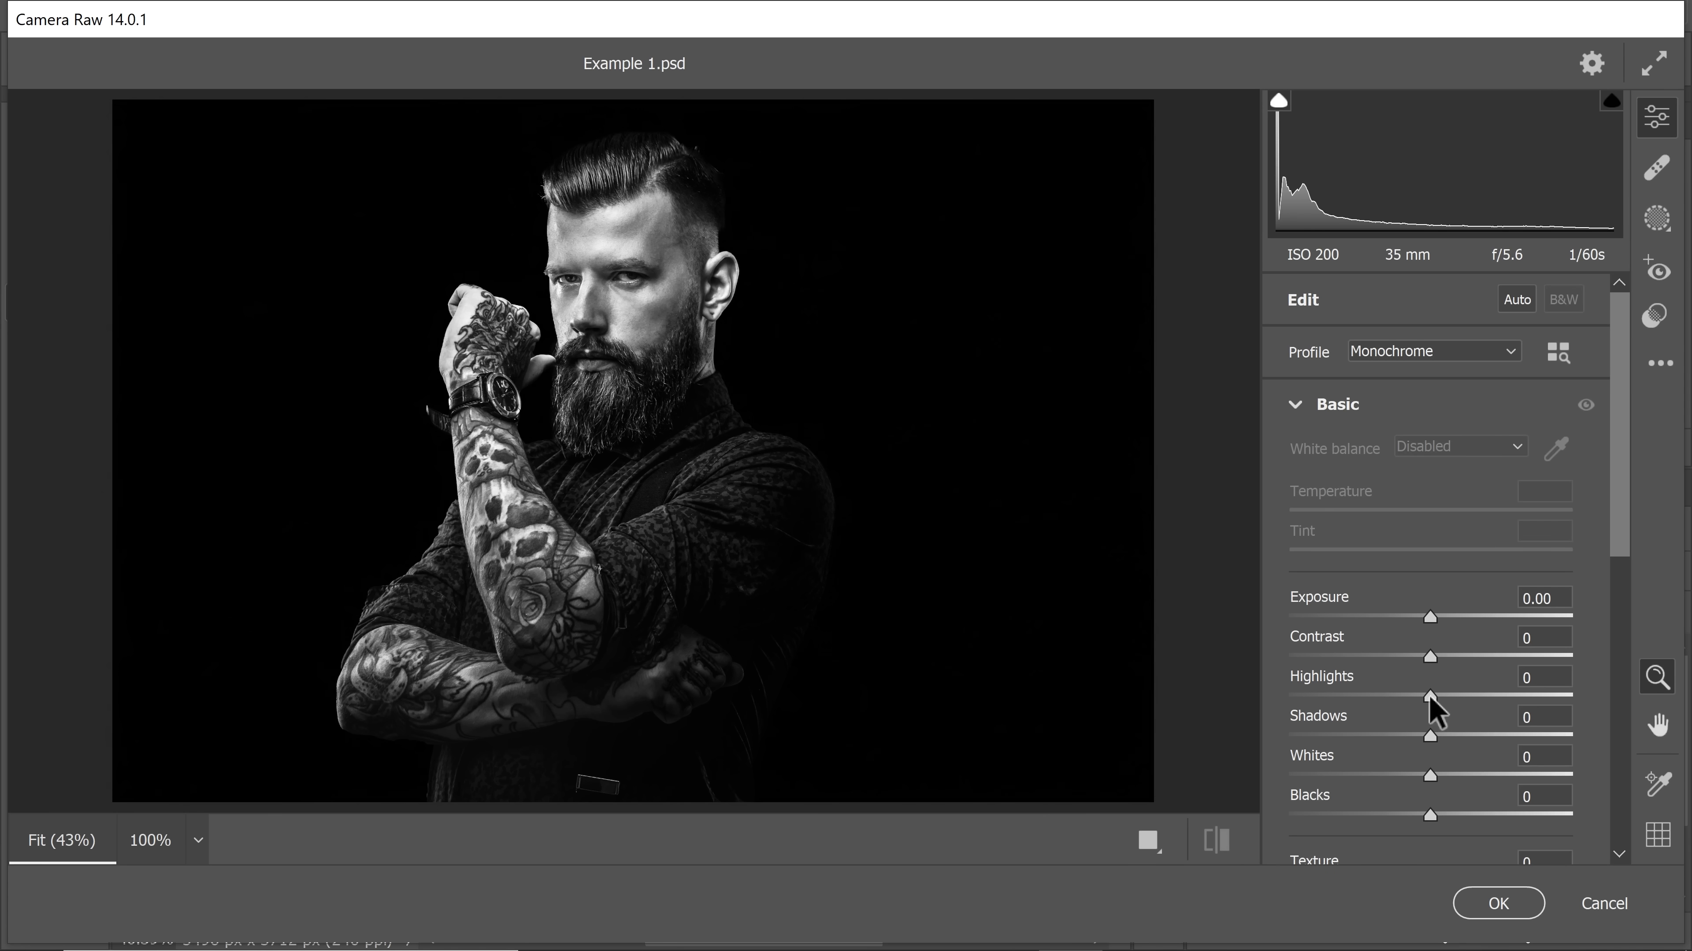
{"action": "left_click_drag", "start_coordinate": [1430, 696], "coordinate": [1403, 706]}
{"action": "left_click_drag", "start_coordinate": [1430, 775], "coordinate": [1501, 776]}
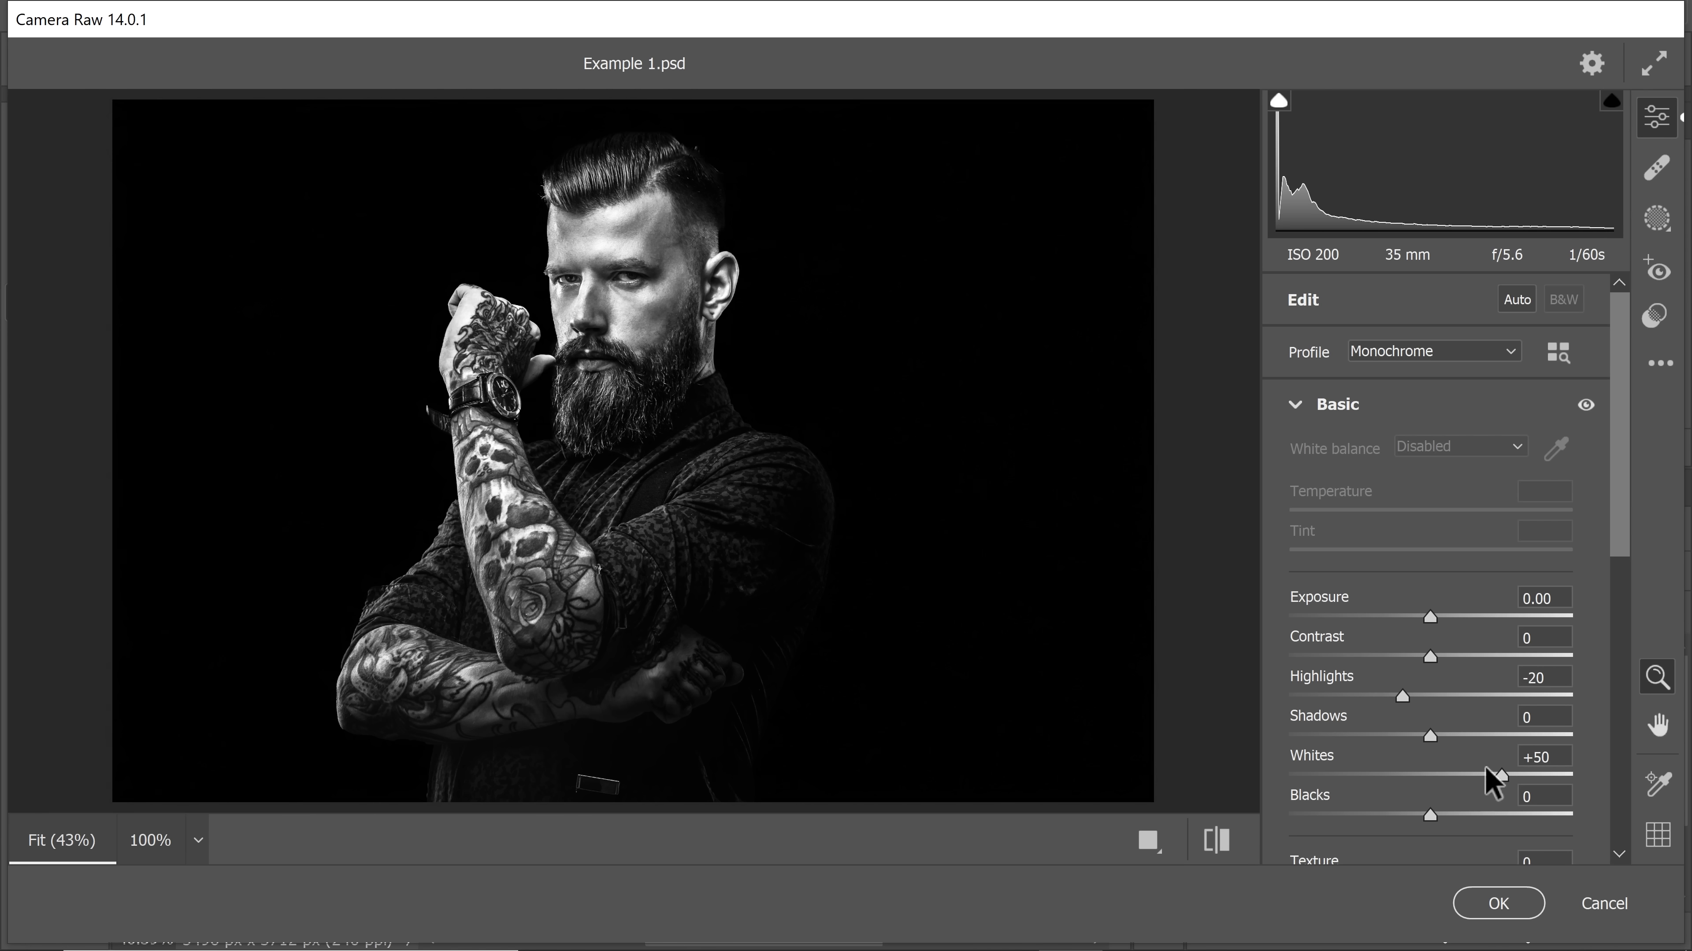
{"action": "key", "text": "ctrl+z"}
{"action": "key", "text": "ctrl+z"}
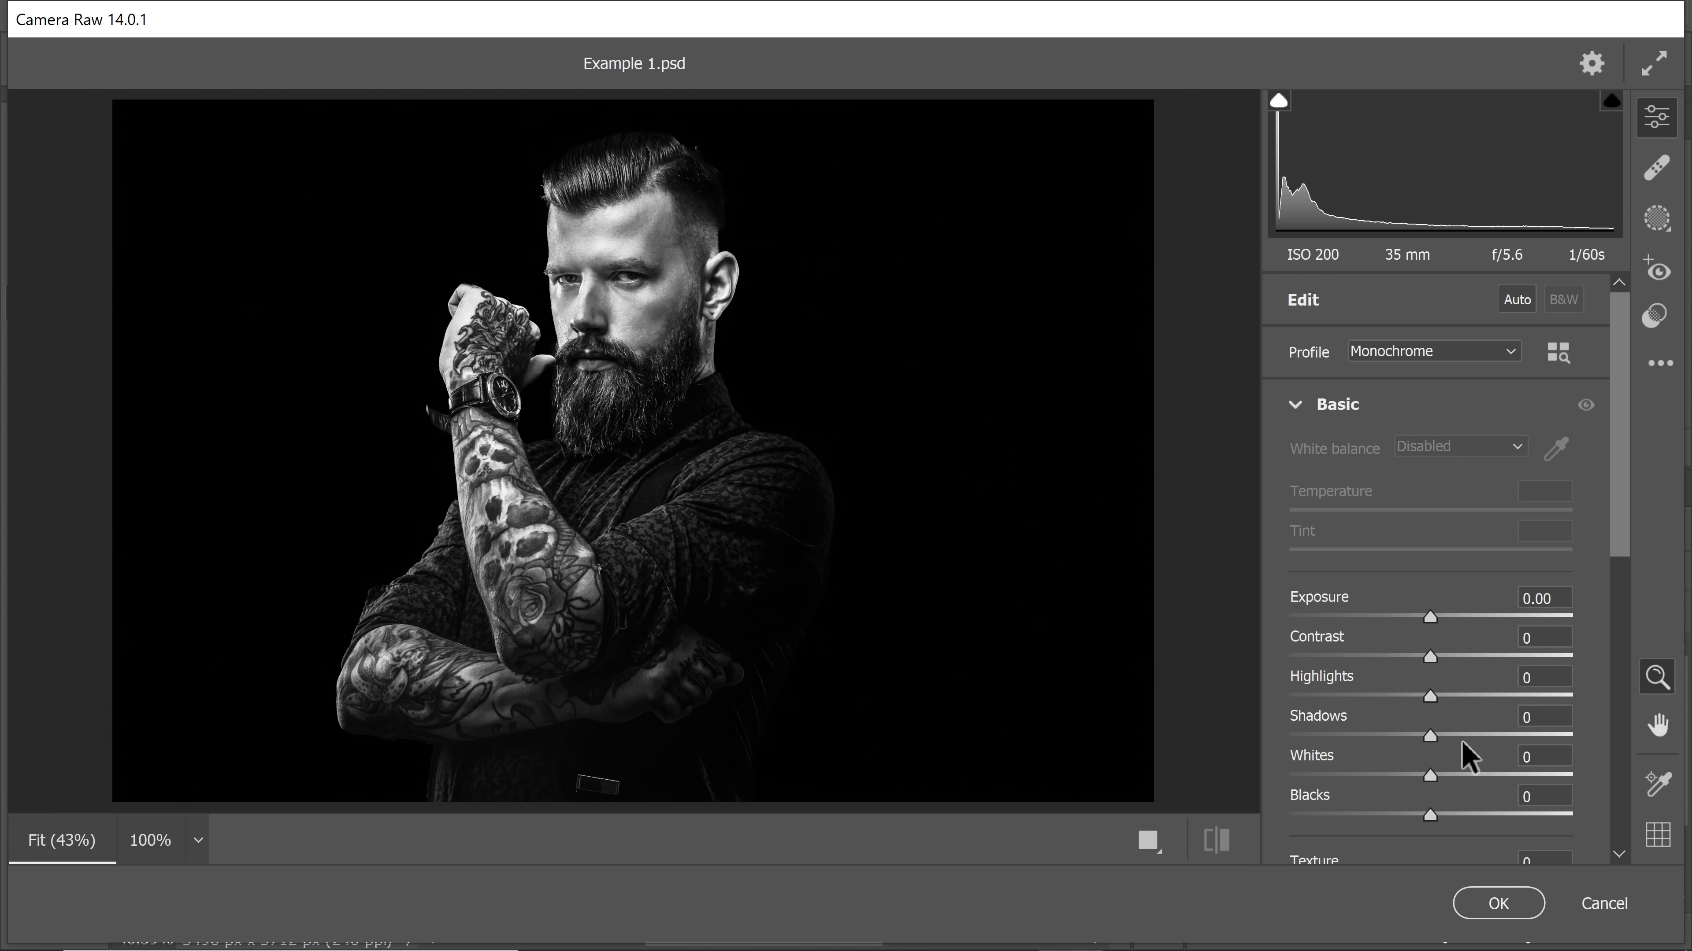
{"action": "key", "text": "ctrl+shift+z"}
{"action": "key", "text": "ctrl+shift+z"}
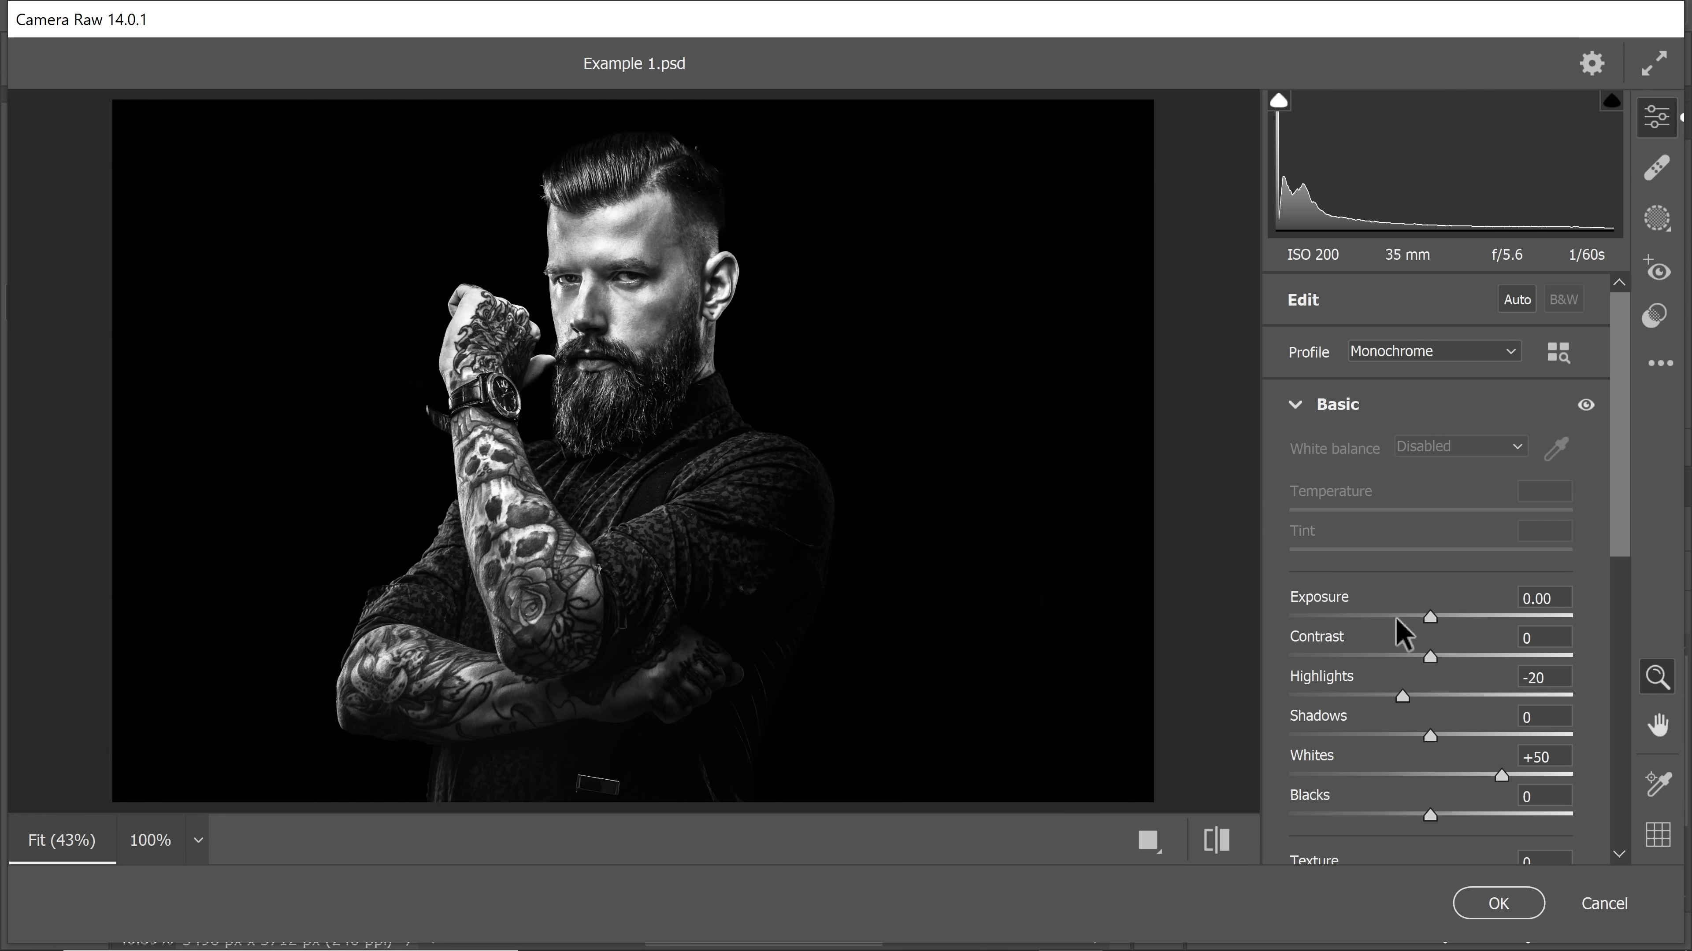
{"action": "left_click_drag", "start_coordinate": [1429, 617], "coordinate": [1425, 617]}
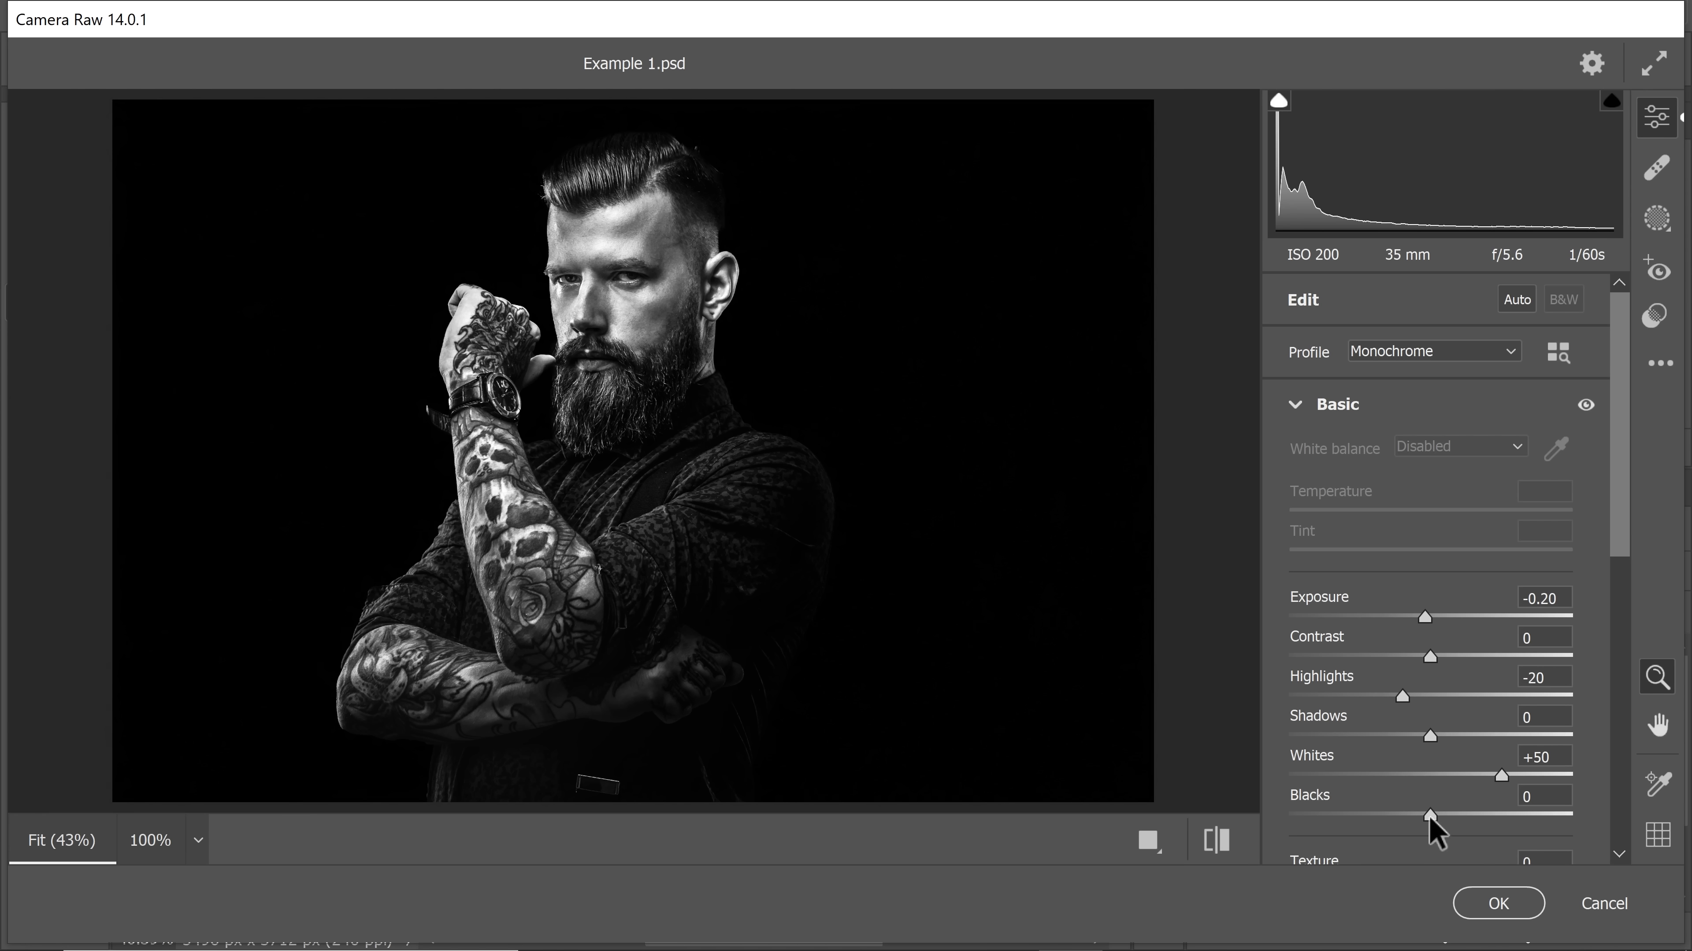
{"action": "mouse_move", "coordinate": [1428, 816]}
{"action": "left_mouse_down"}
{"action": "mouse_move", "coordinate": [1387, 816]}
{"action": "mouse_move", "coordinate": [1412, 818]}
{"action": "left_mouse_up"}
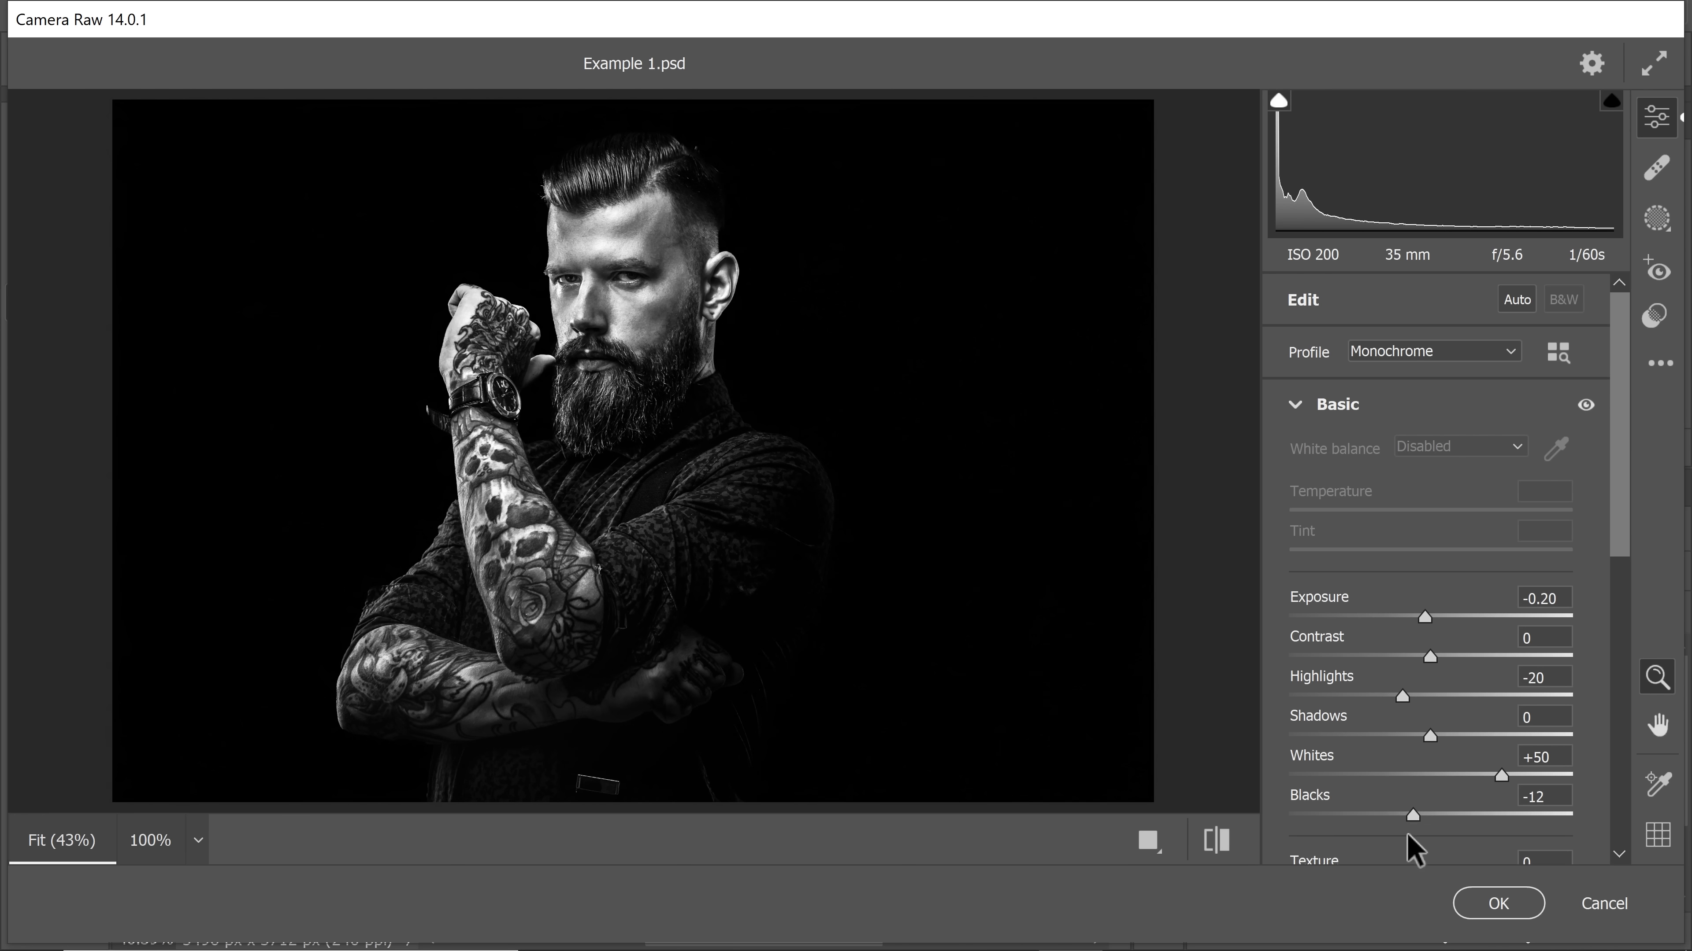
- Set Texture and Clarity to +16 and commit the Camera Raw filter
{"action": "left_click_drag", "start_coordinate": [1623, 537], "coordinate": [1626, 654]}
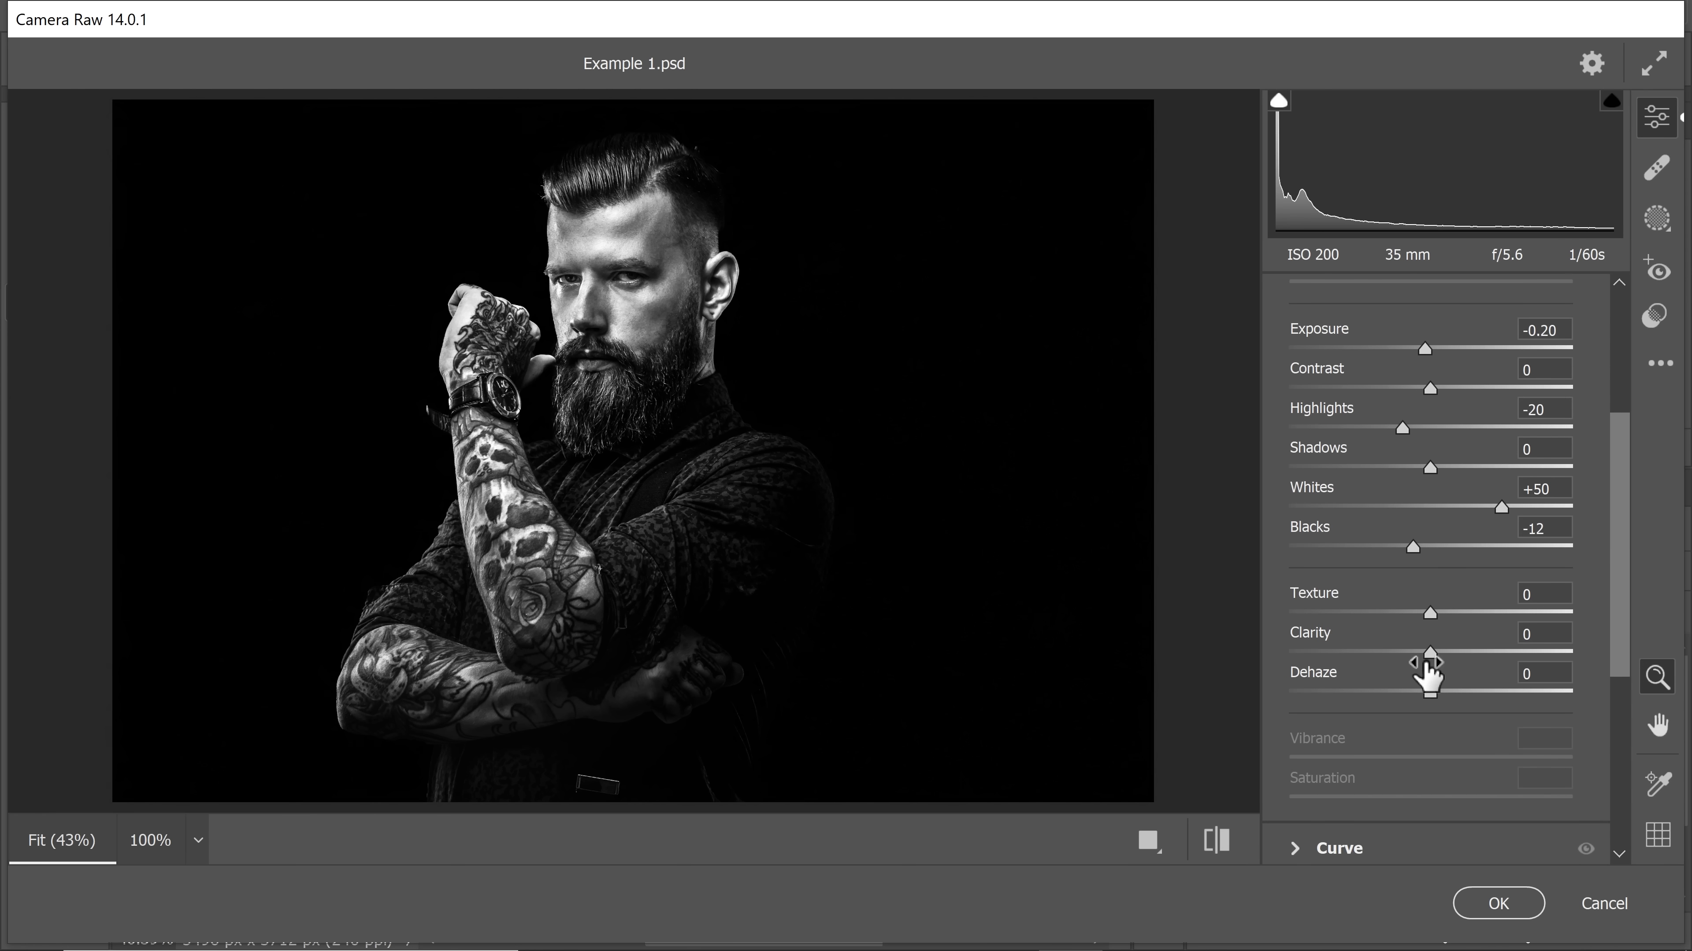
{"action": "left_click_drag", "start_coordinate": [1429, 654], "coordinate": [1512, 660]}
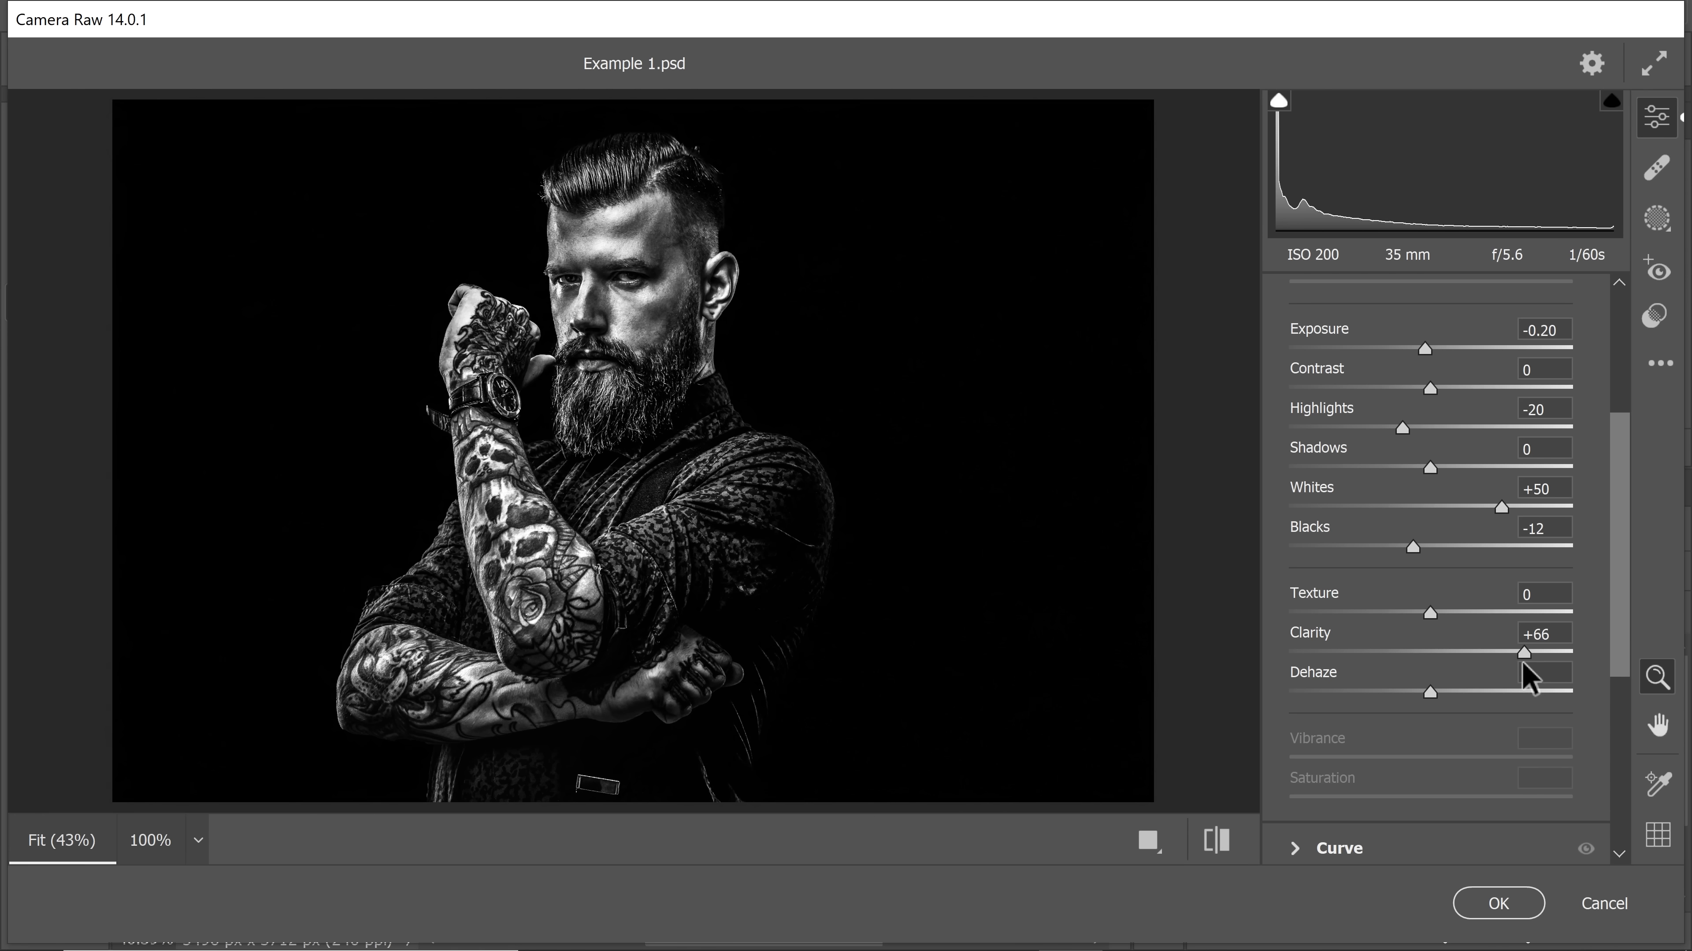
{"action": "left_click_drag", "start_coordinate": [1522, 661], "coordinate": [1447, 614]}
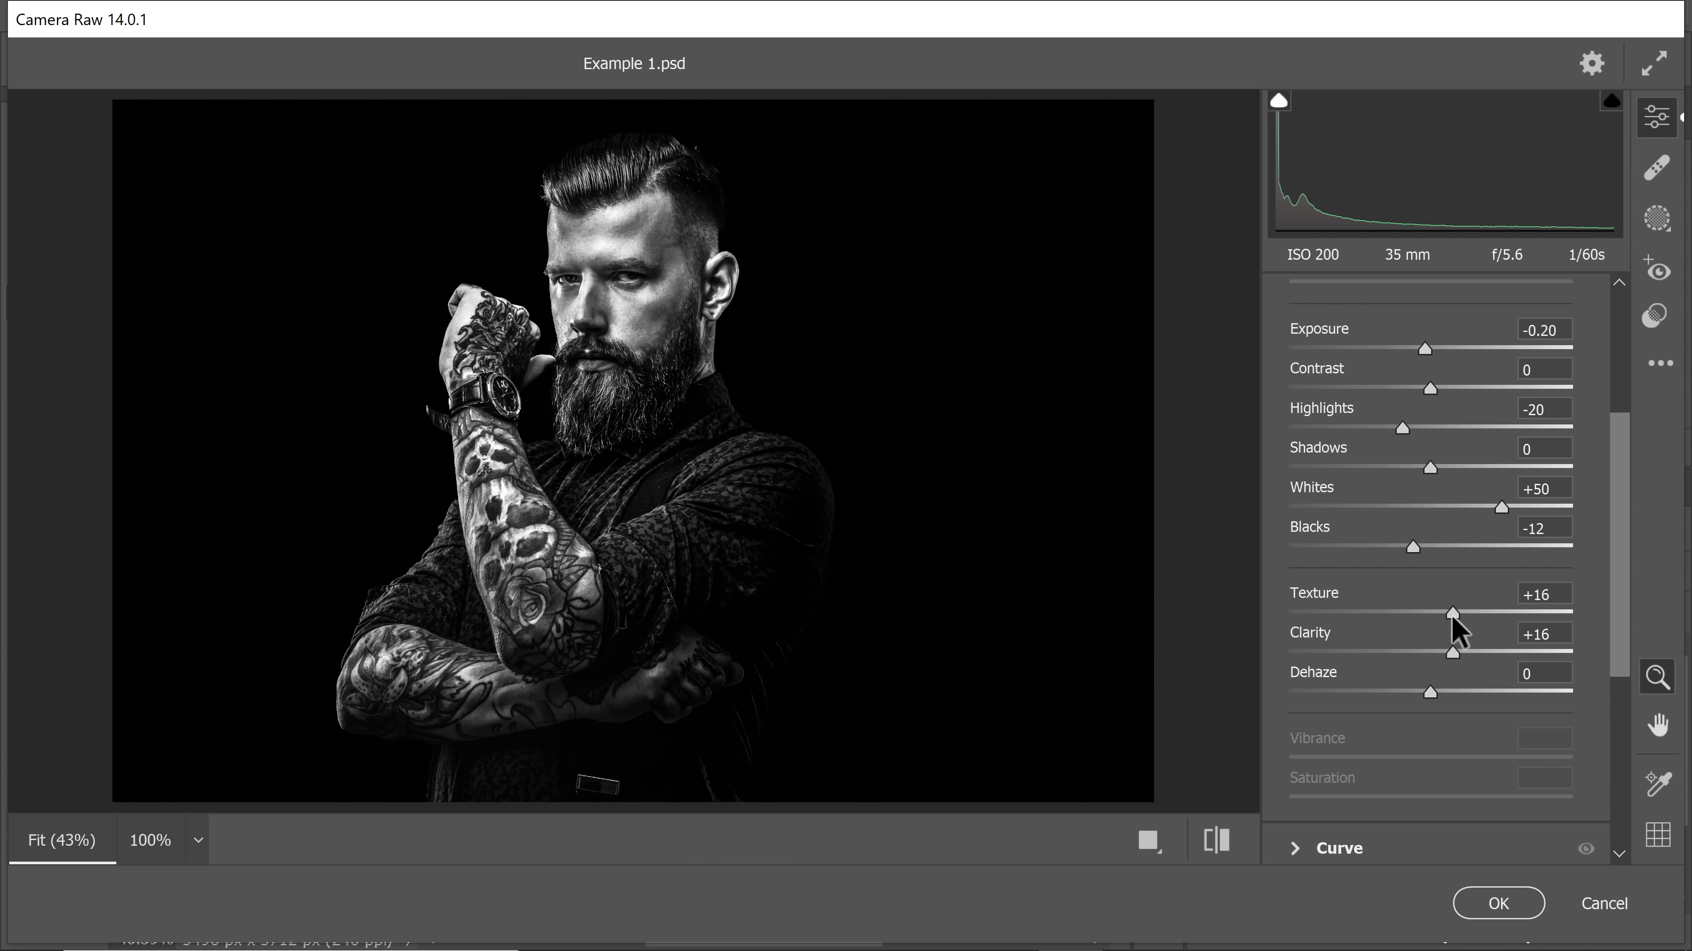
{"action": "left_click", "coordinate": [1497, 903]}
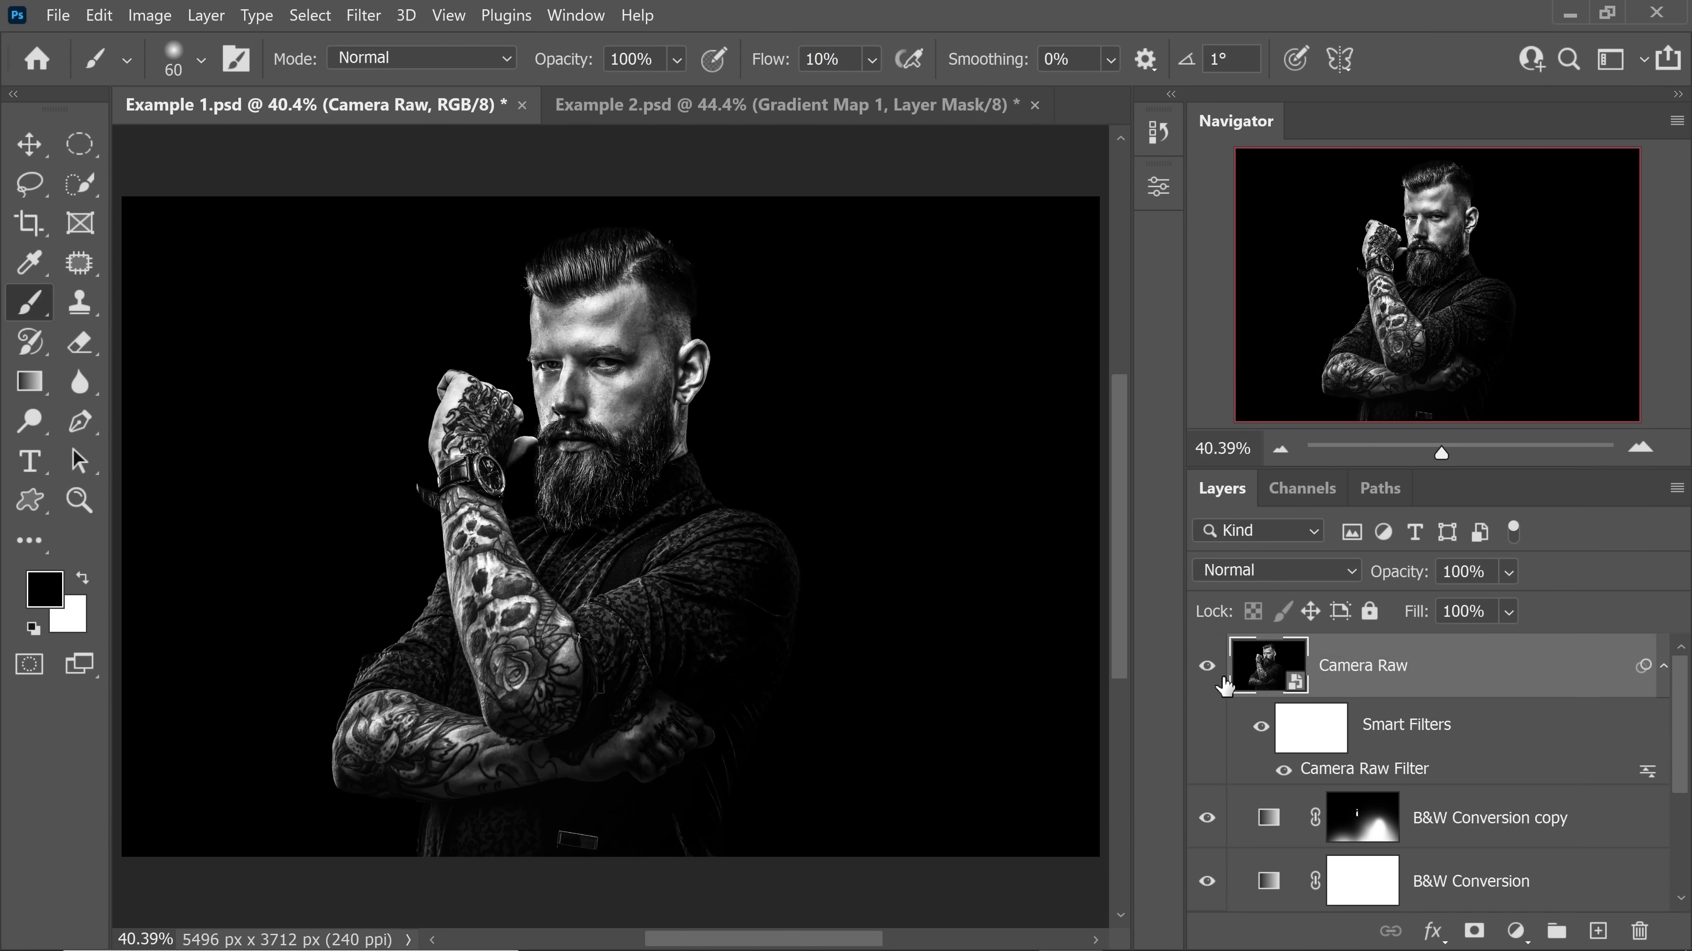
- Compare the portrait with the Camera Raw layer hidden, then set its opacity to 52%
{"action": "left_click", "coordinate": [1206, 667]}
{"action": "left_click_drag", "start_coordinate": [1402, 581], "coordinate": [1382, 583]}
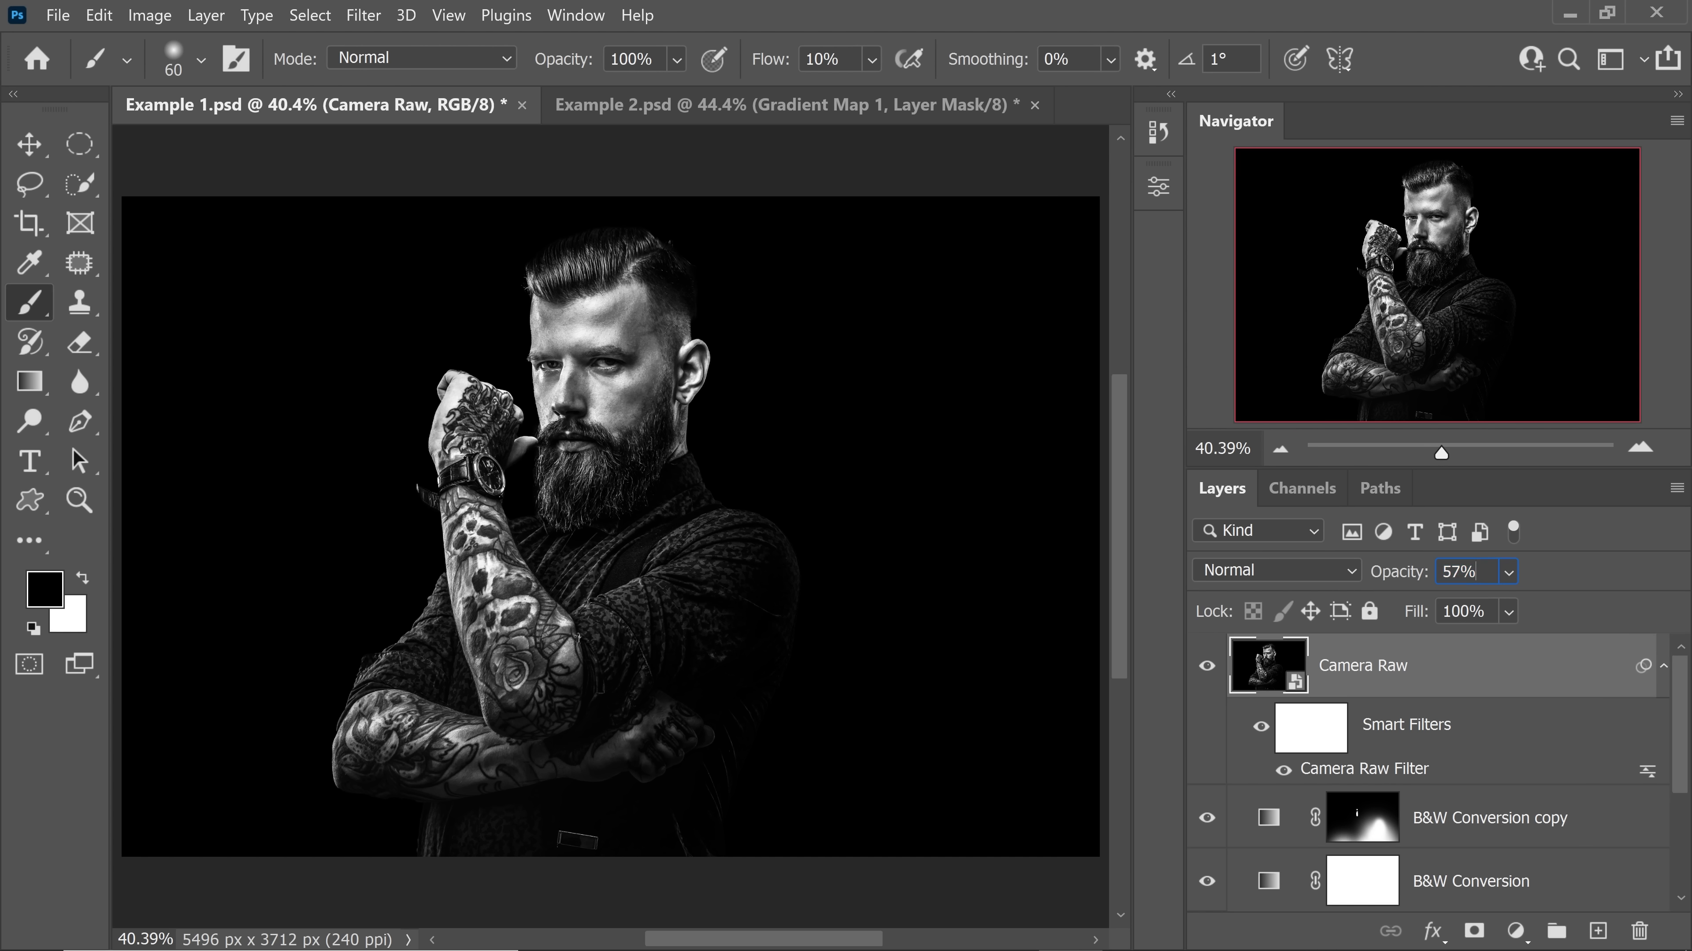
{"action": "left_click", "coordinate": [1406, 574]}
- In Example 2.psd, open Gradient Map settings, try Perceptual, then return to Classic method
{"action": "left_click", "coordinate": [812, 110]}
{"action": "key", "text": "x"}
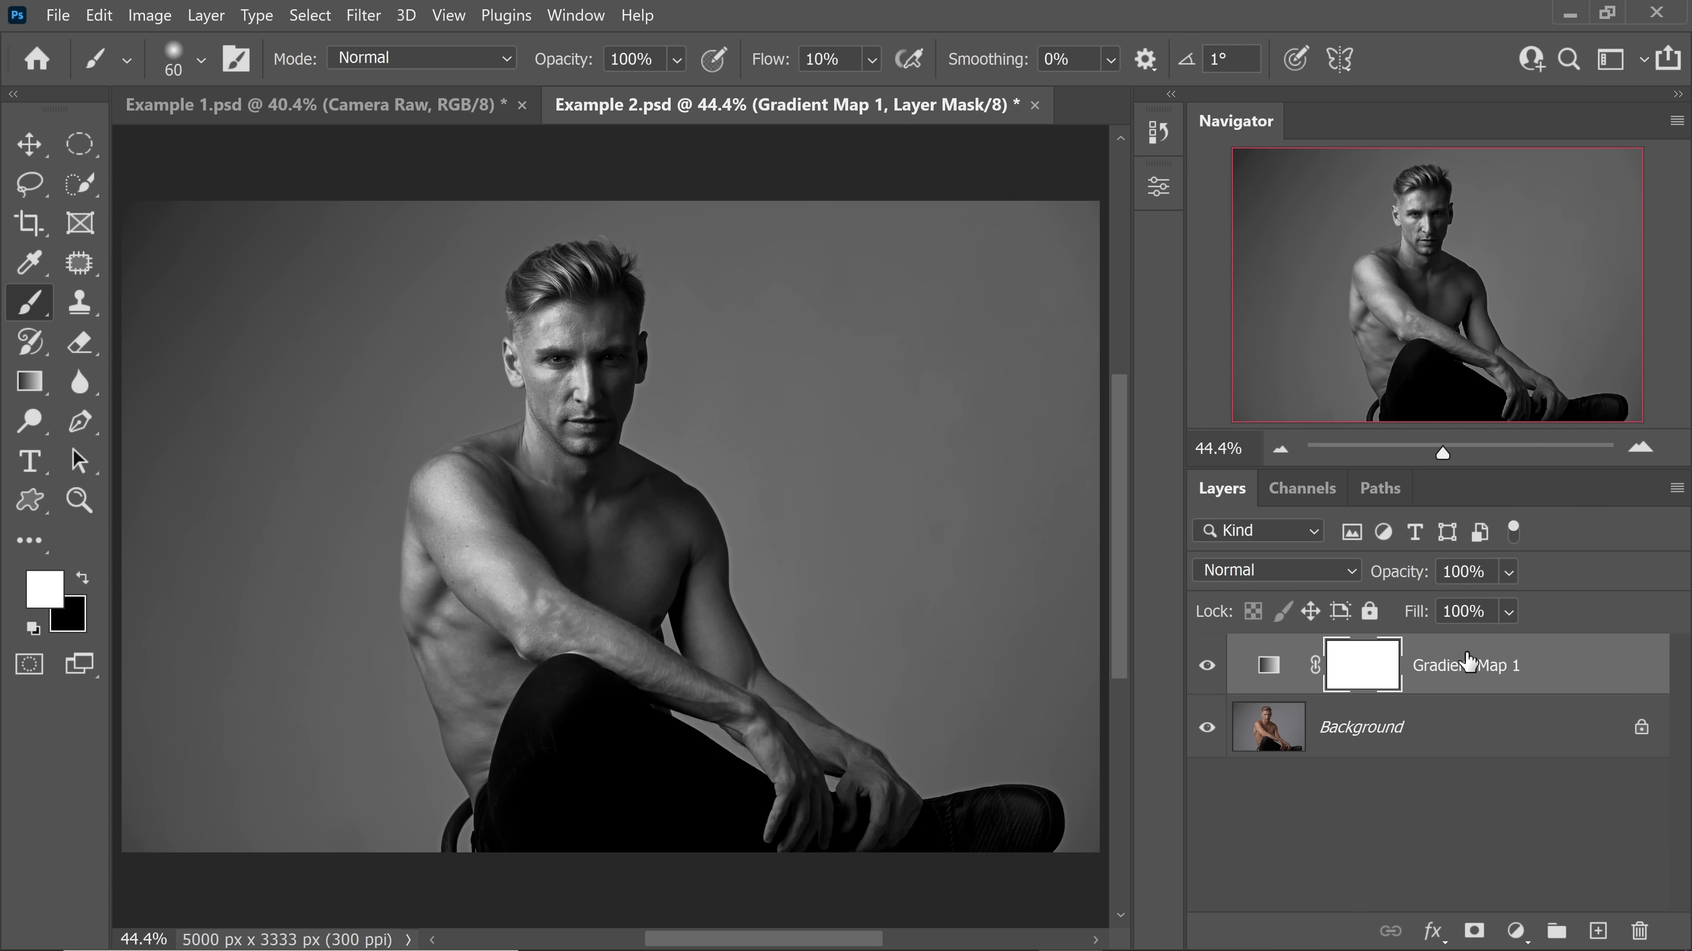
{"action": "double_click", "coordinate": [1268, 665]}
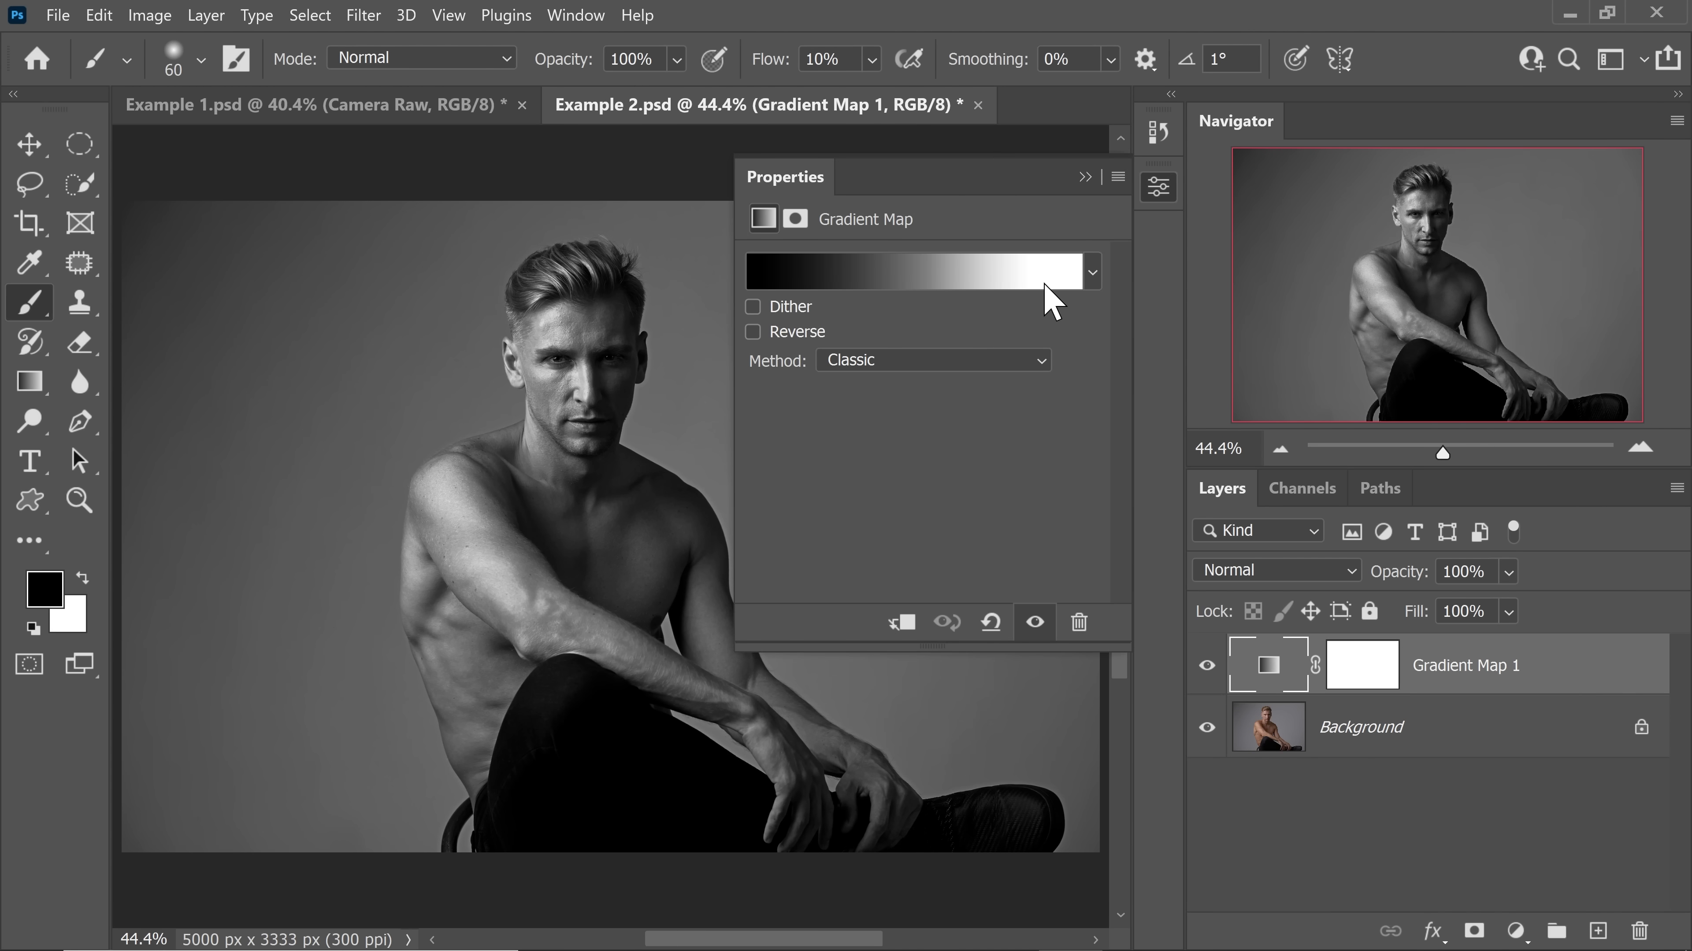
{"action": "left_click", "coordinate": [955, 361]}
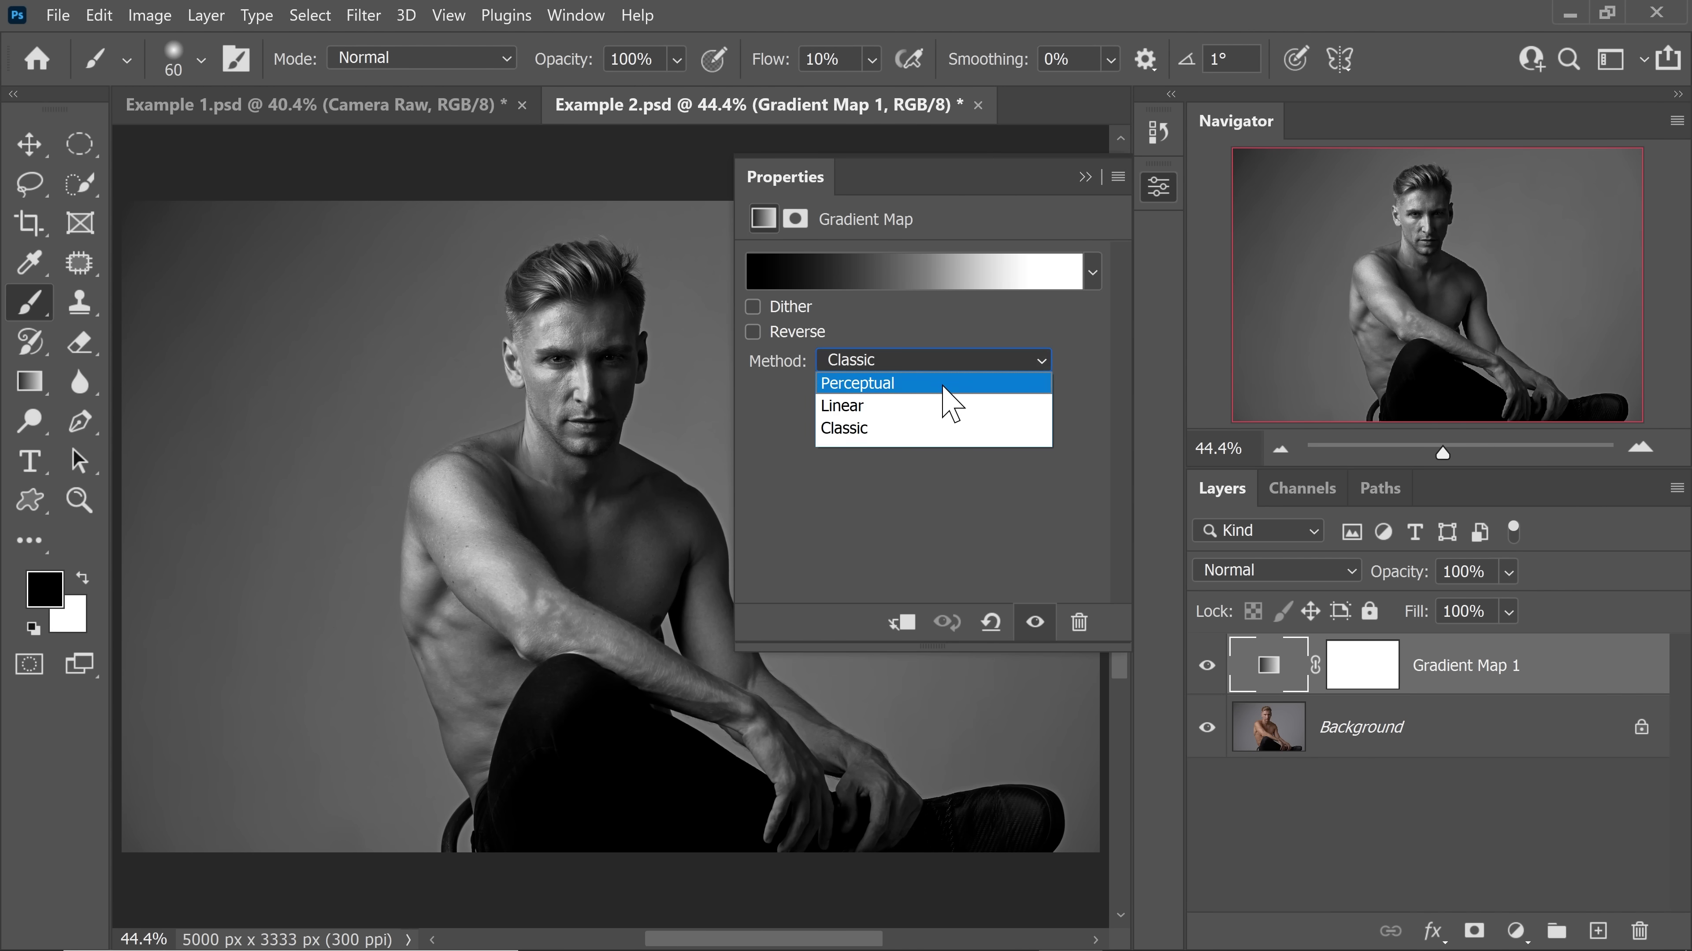
{"action": "left_click", "coordinate": [944, 385]}
{"action": "left_click", "coordinate": [939, 362]}
{"action": "left_click", "coordinate": [916, 430]}
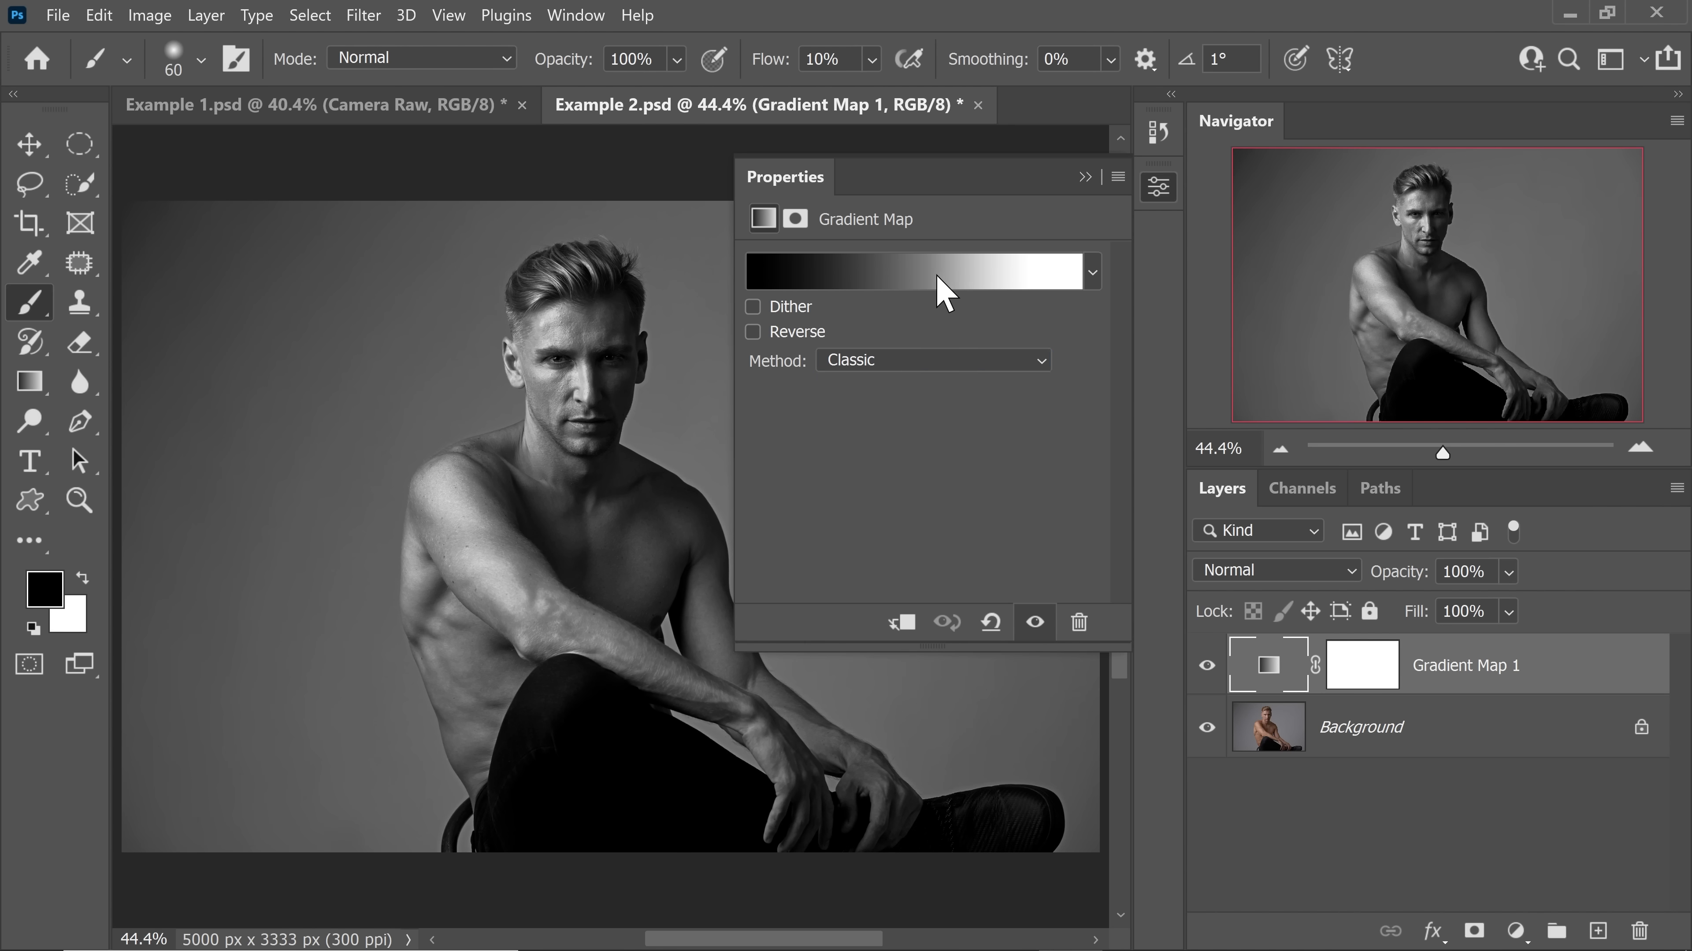
- Inspect the black-to-white gradient in the Gradient Editor and confirm it unchanged
{"action": "left_click", "coordinate": [944, 294]}
{"action": "left_click", "coordinate": [991, 662]}
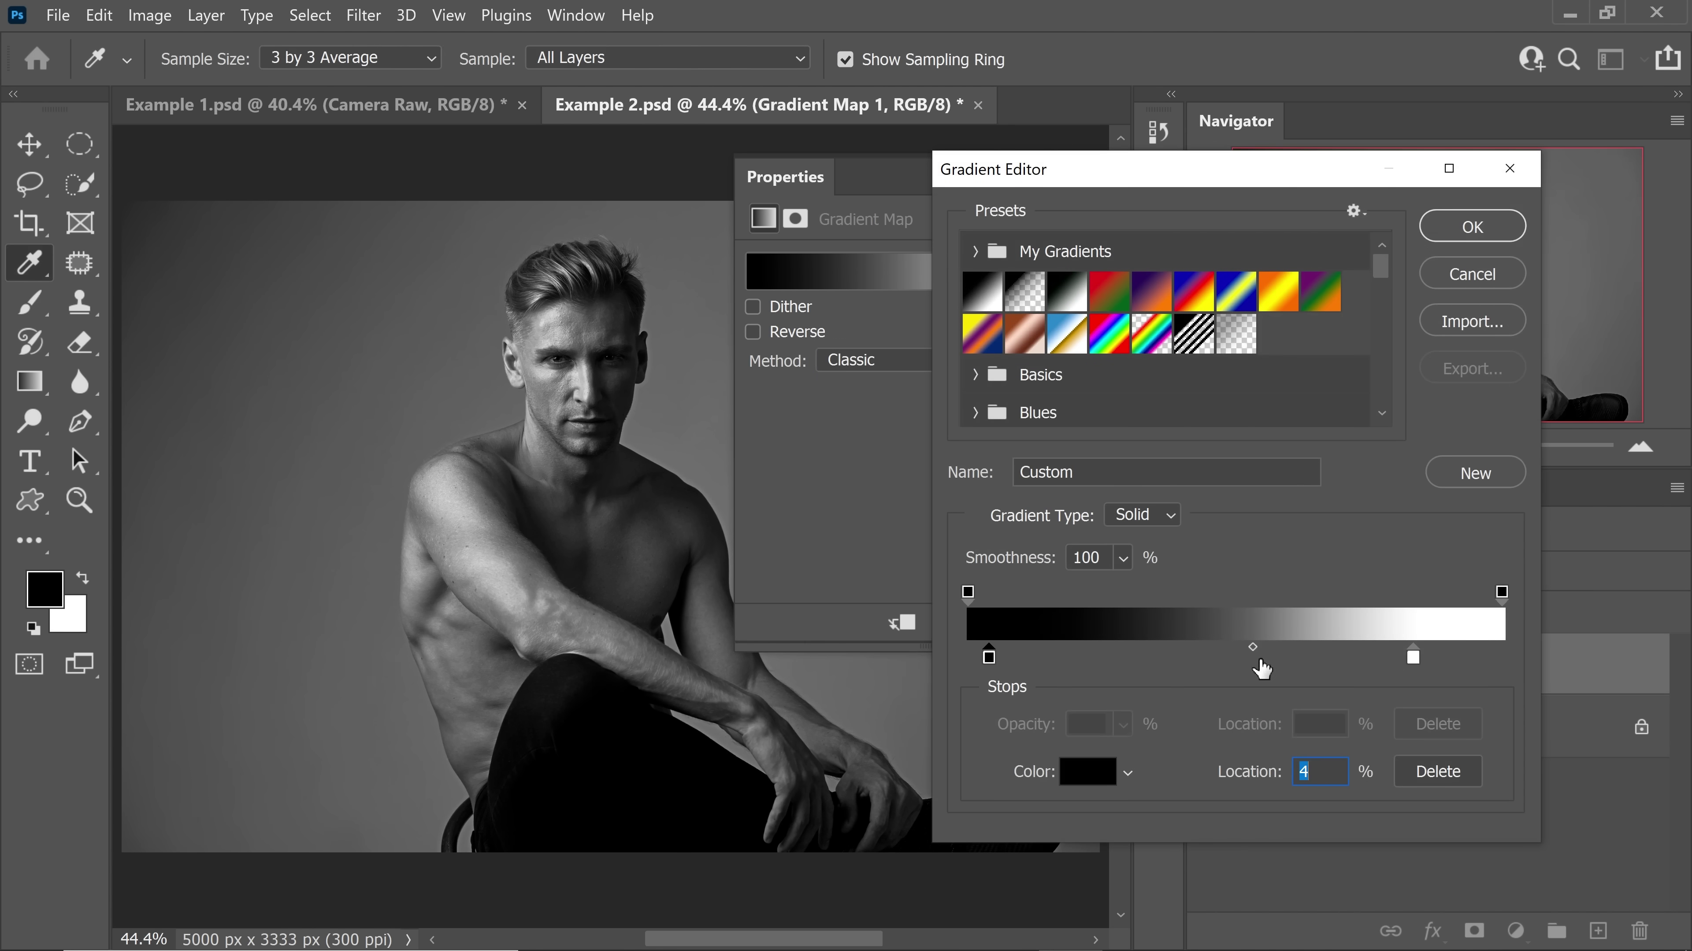
{"action": "left_click", "coordinate": [1410, 663]}
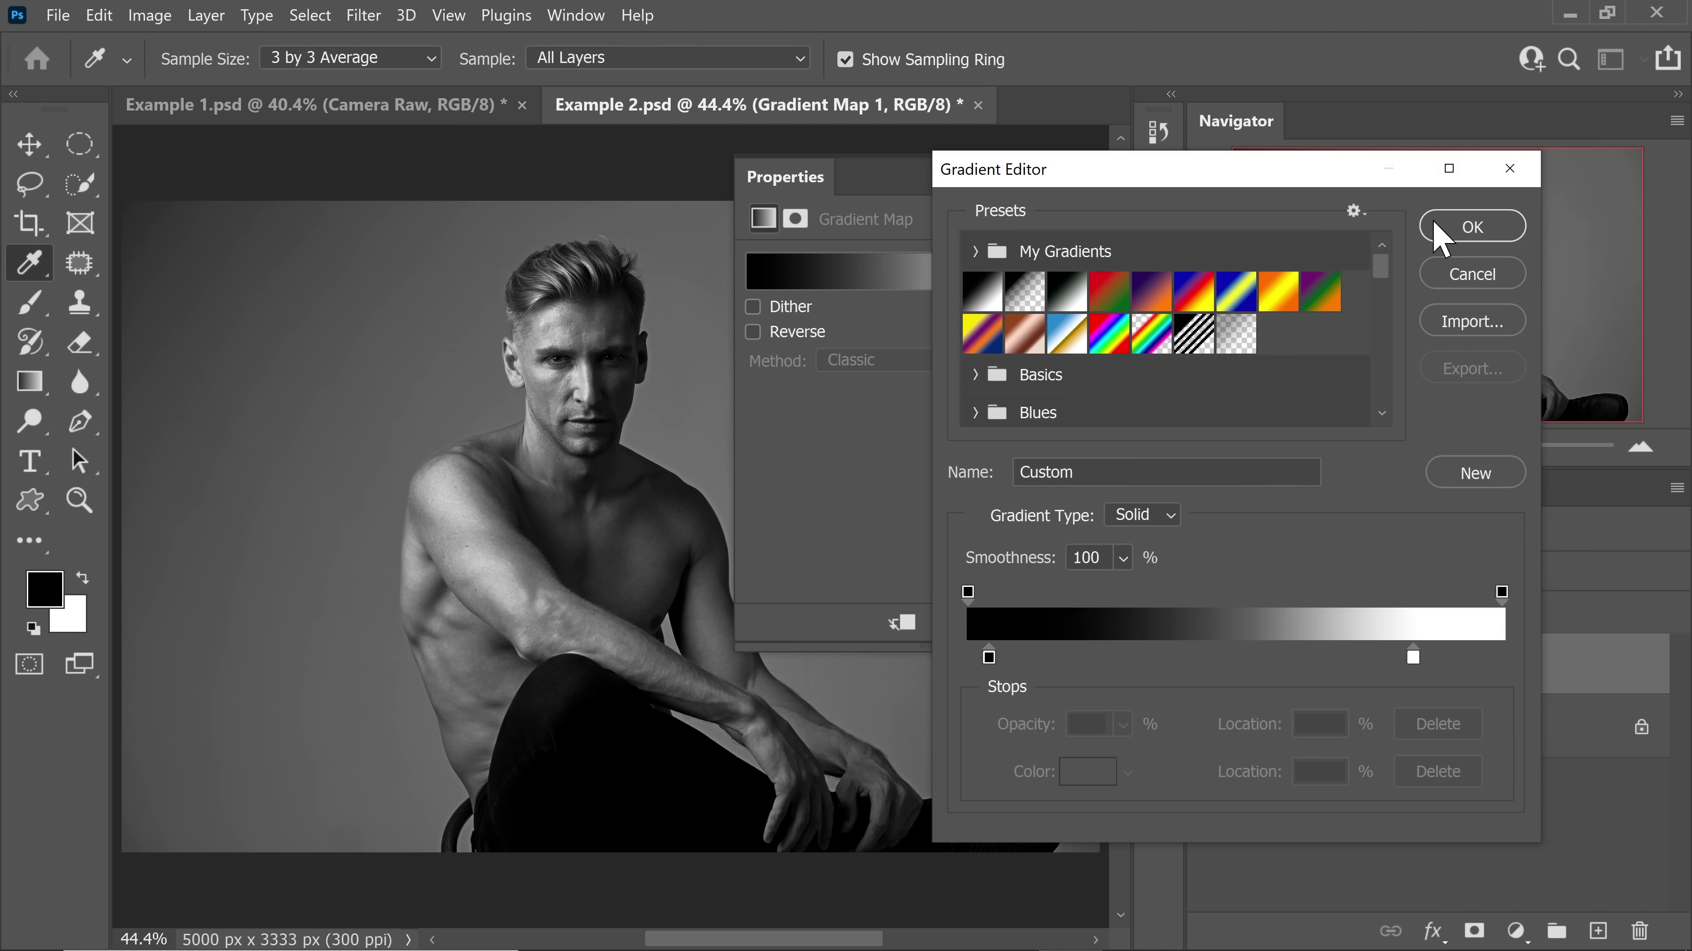
{"action": "left_click", "coordinate": [1483, 230]}
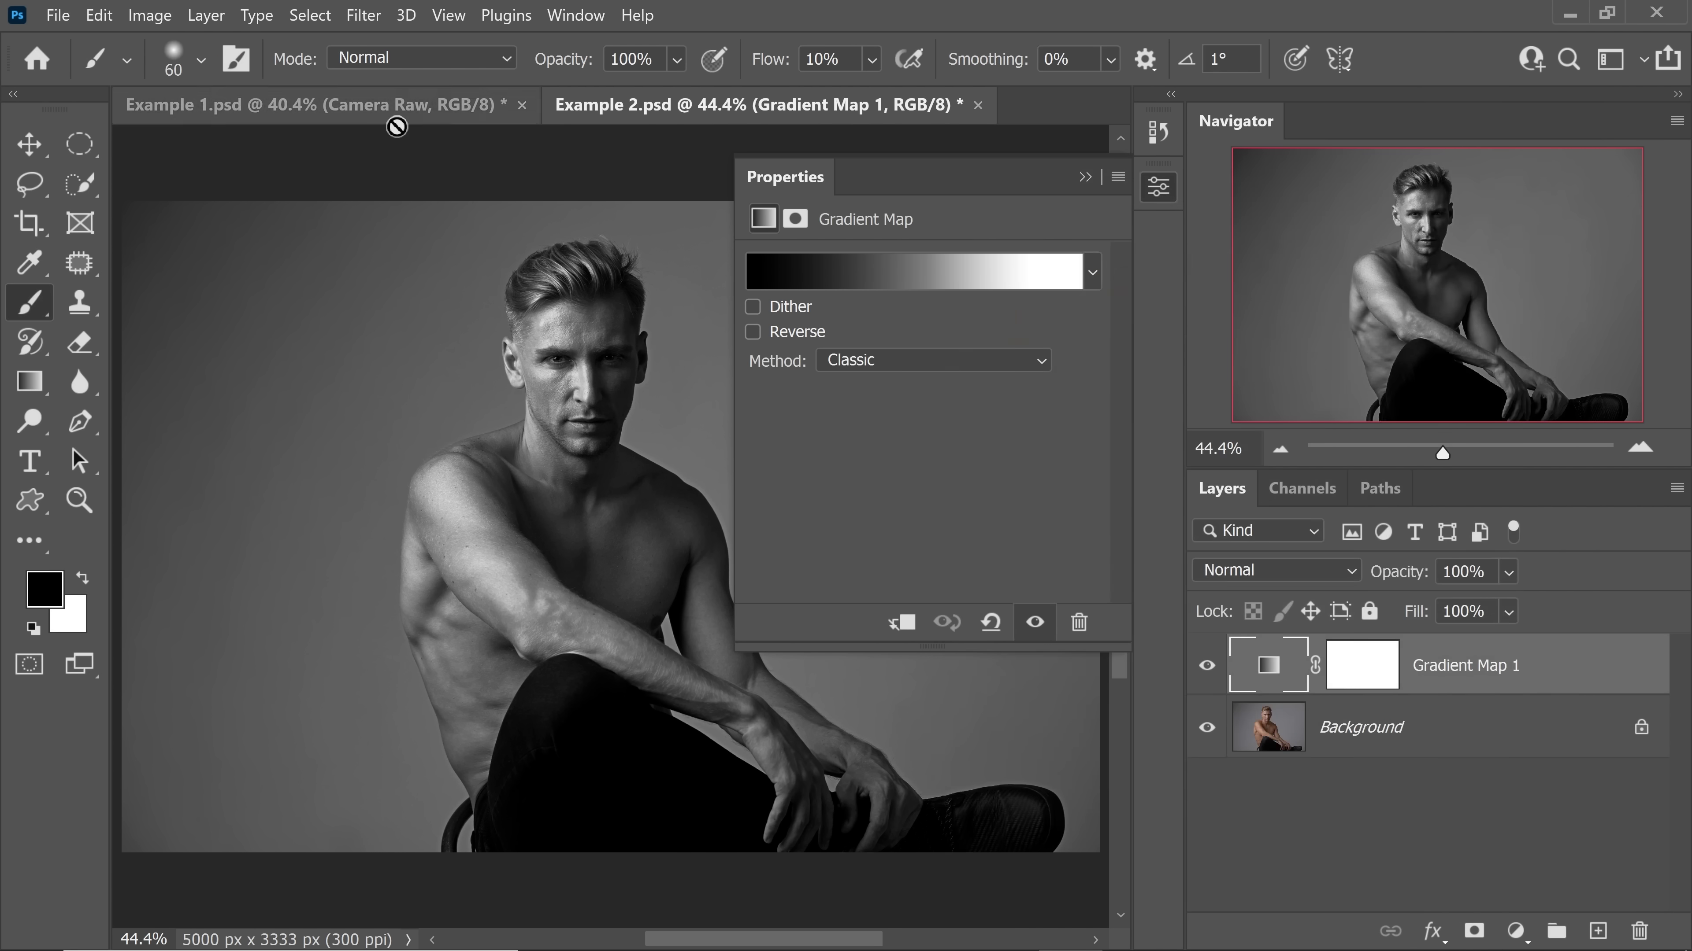
- Return to Example 1.psd, select the B&W Conversion layer, and collapse the Properties panel
{"action": "left_click", "coordinate": [314, 104]}
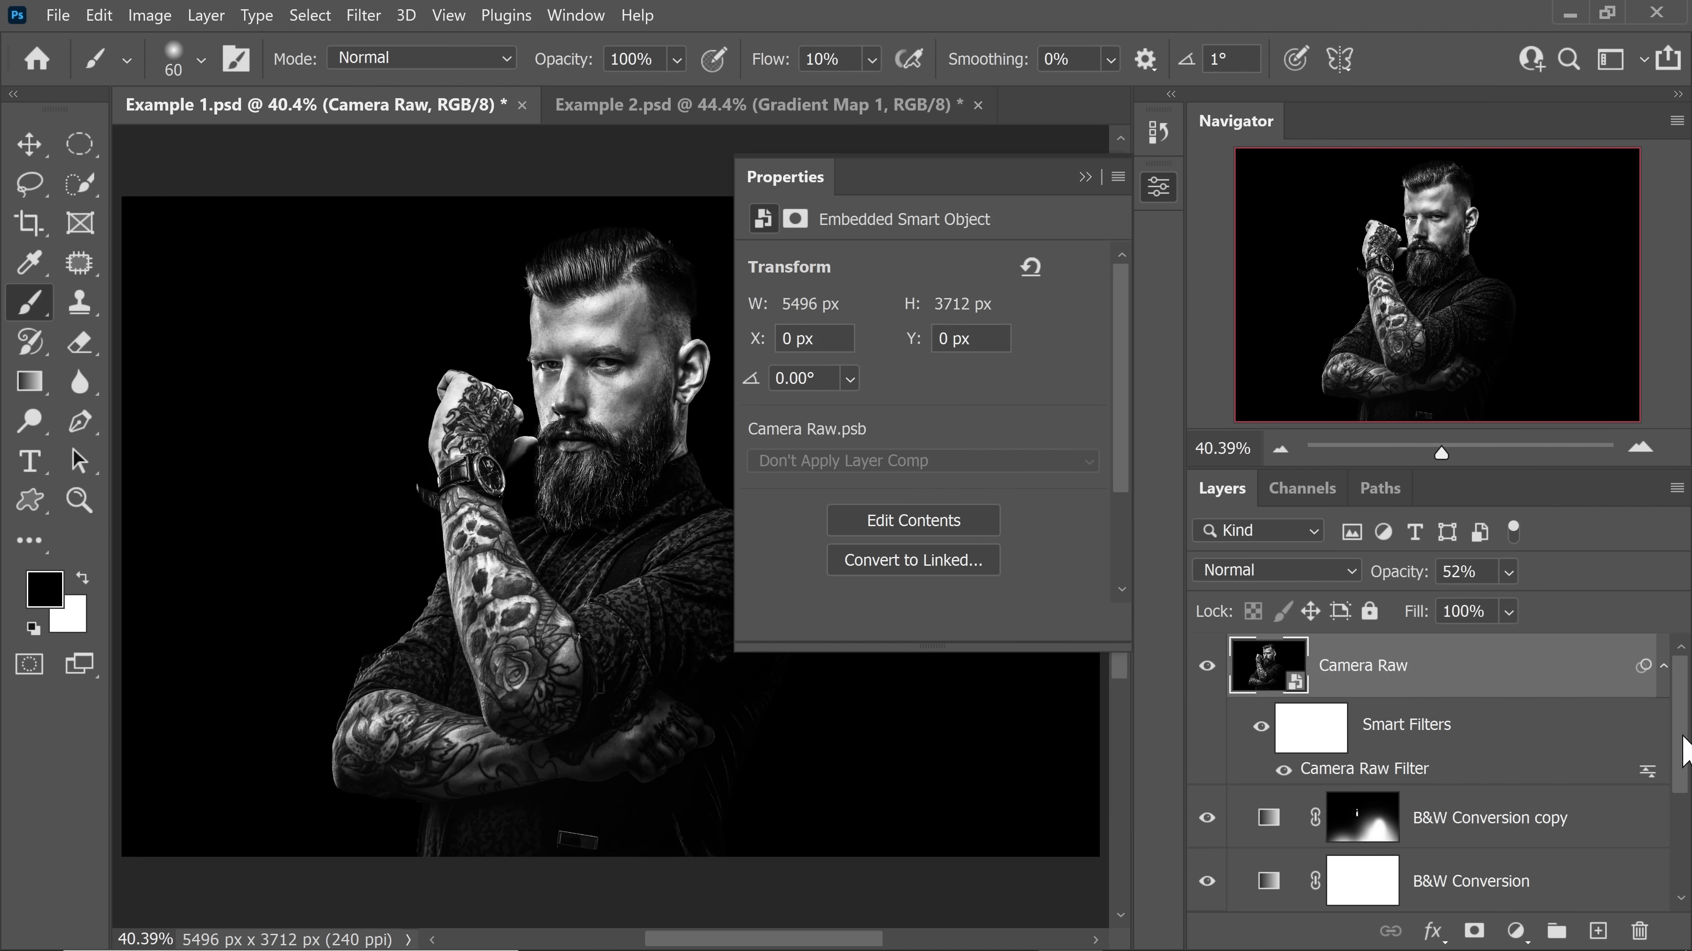
{"action": "left_click_drag", "start_coordinate": [1683, 745], "coordinate": [1630, 823]}
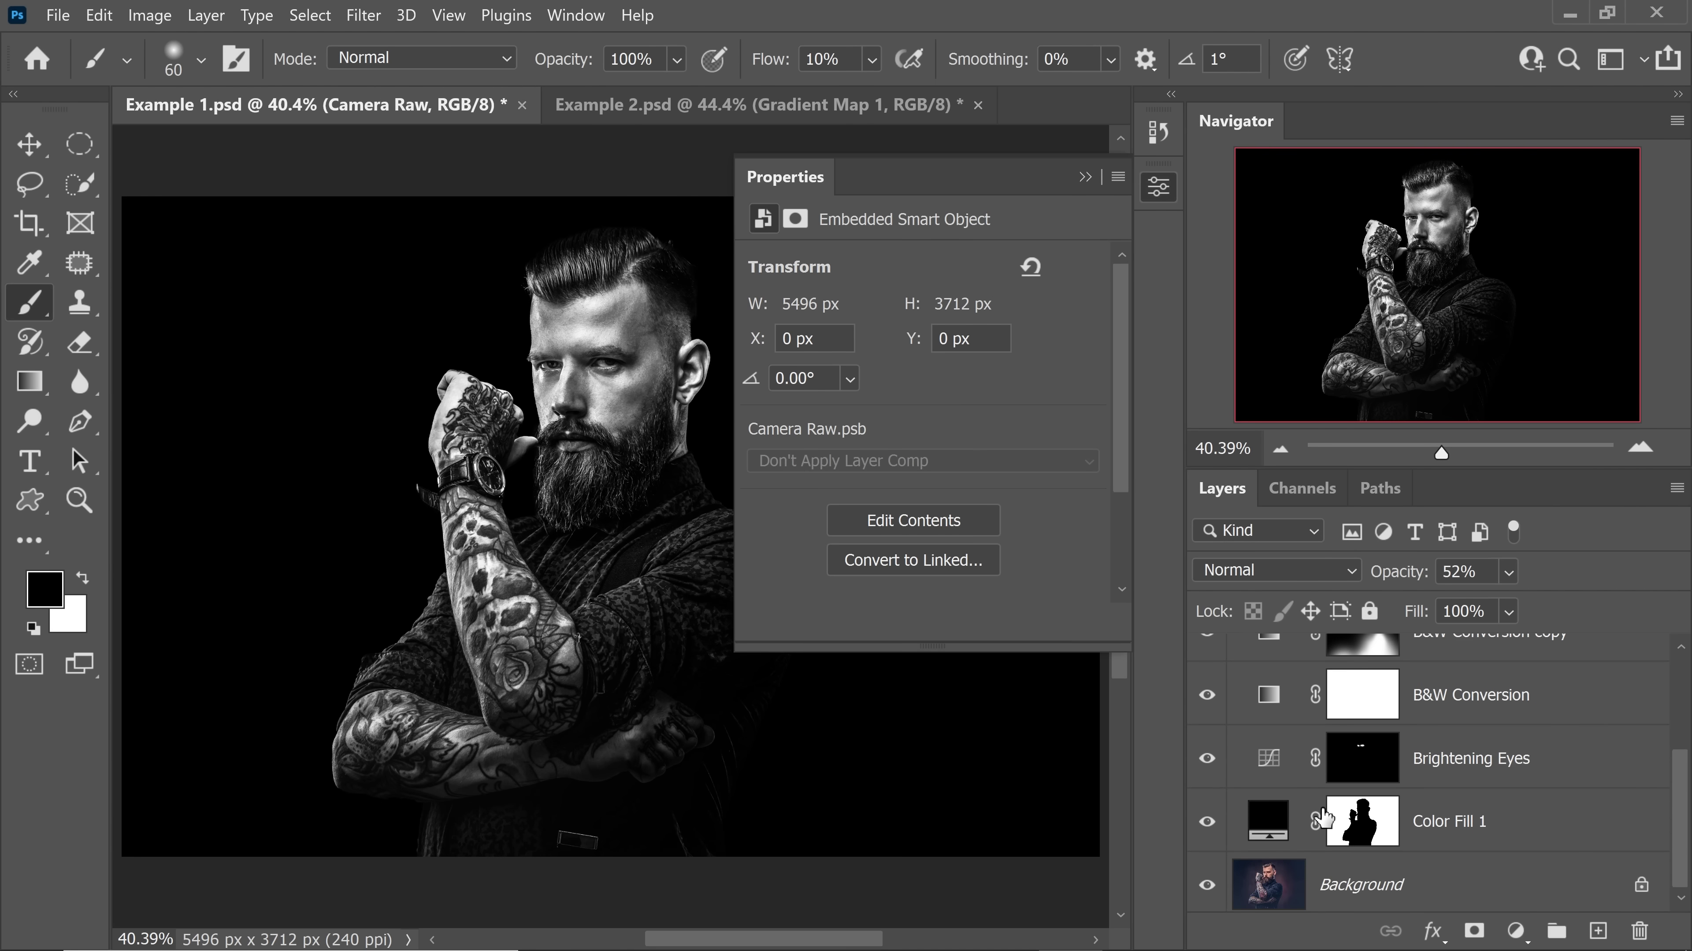
{"action": "left_click", "coordinate": [1085, 178]}
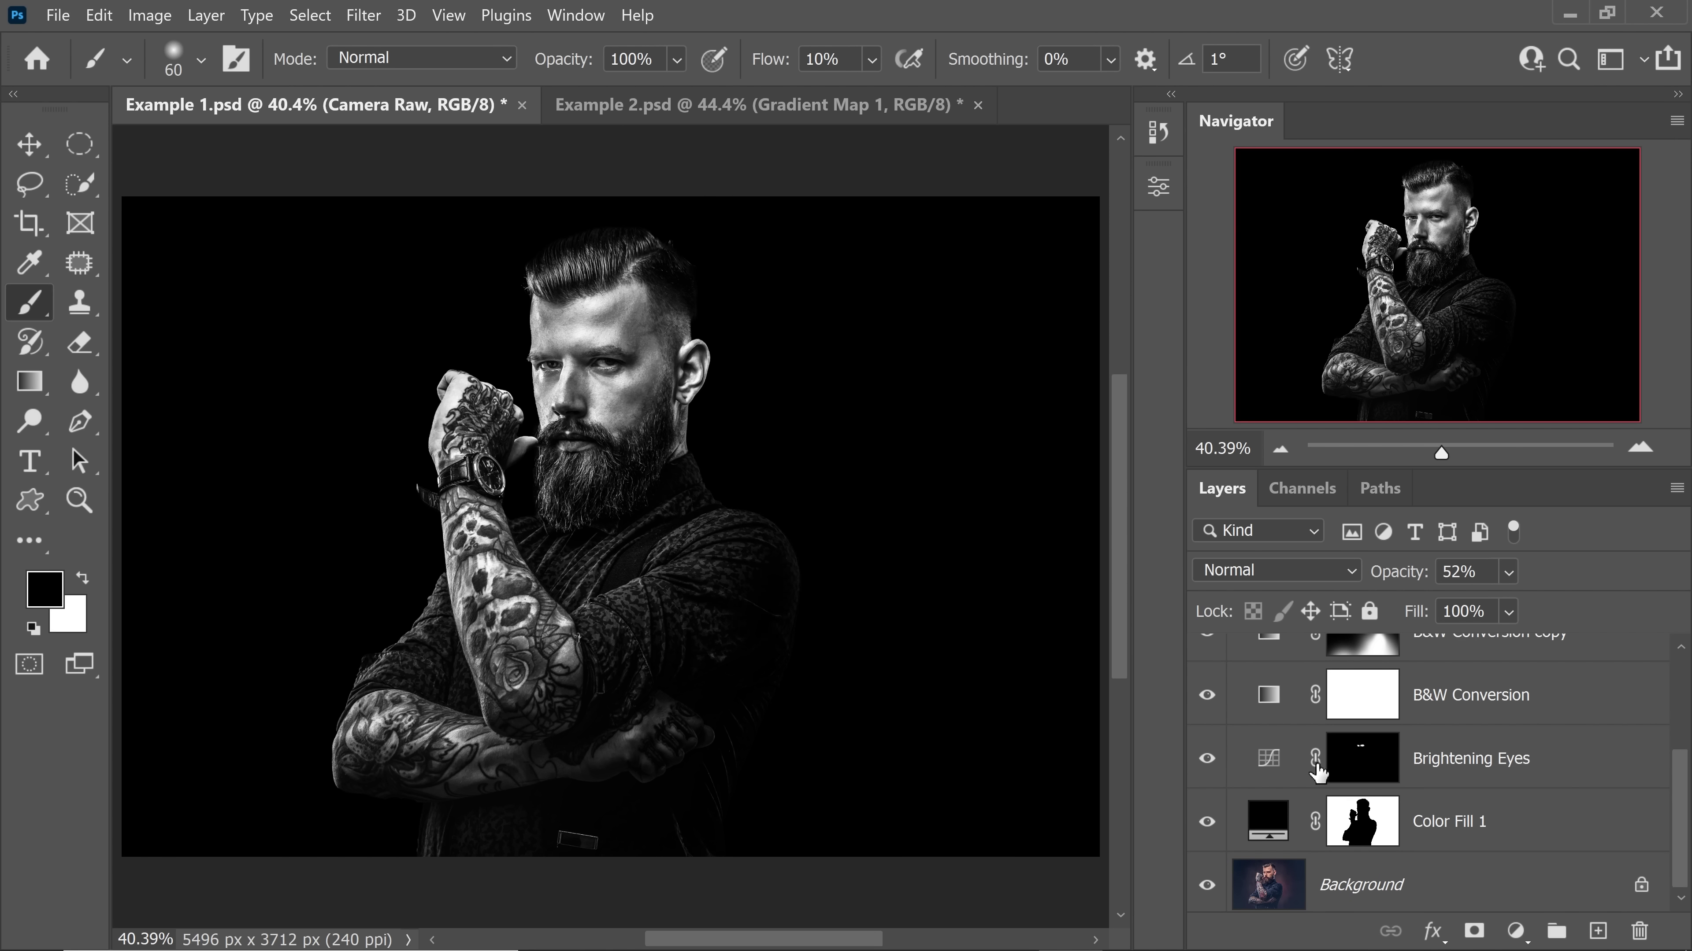
{"action": "left_click", "coordinate": [1274, 705]}
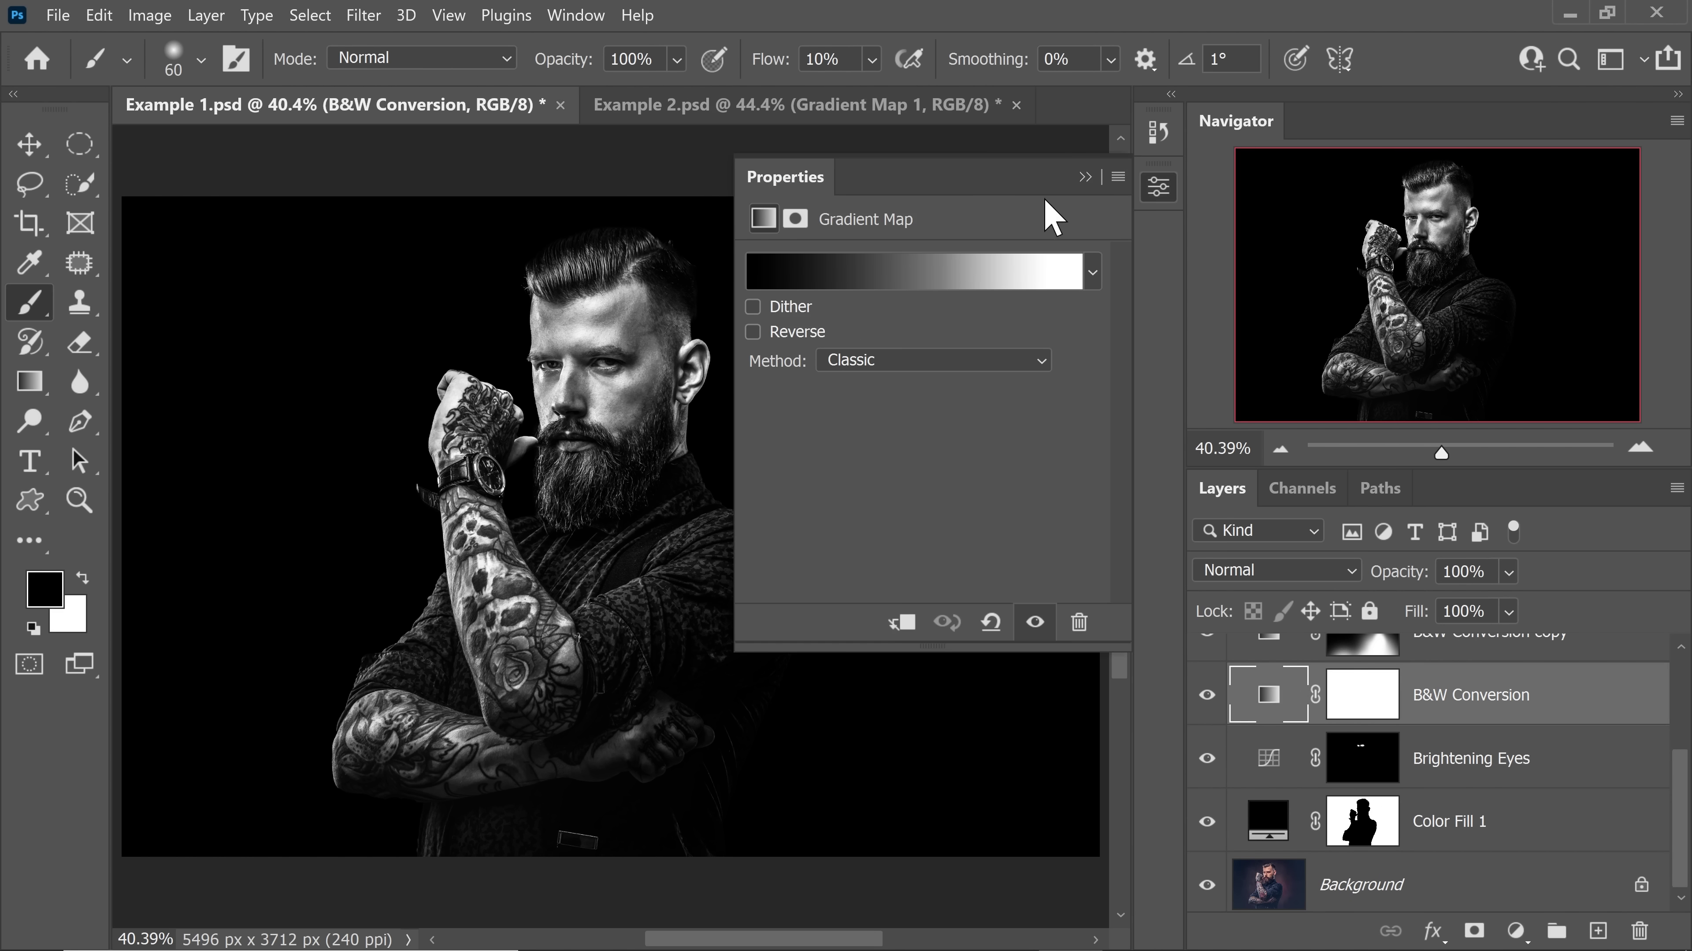
{"action": "left_click", "coordinate": [1085, 178]}
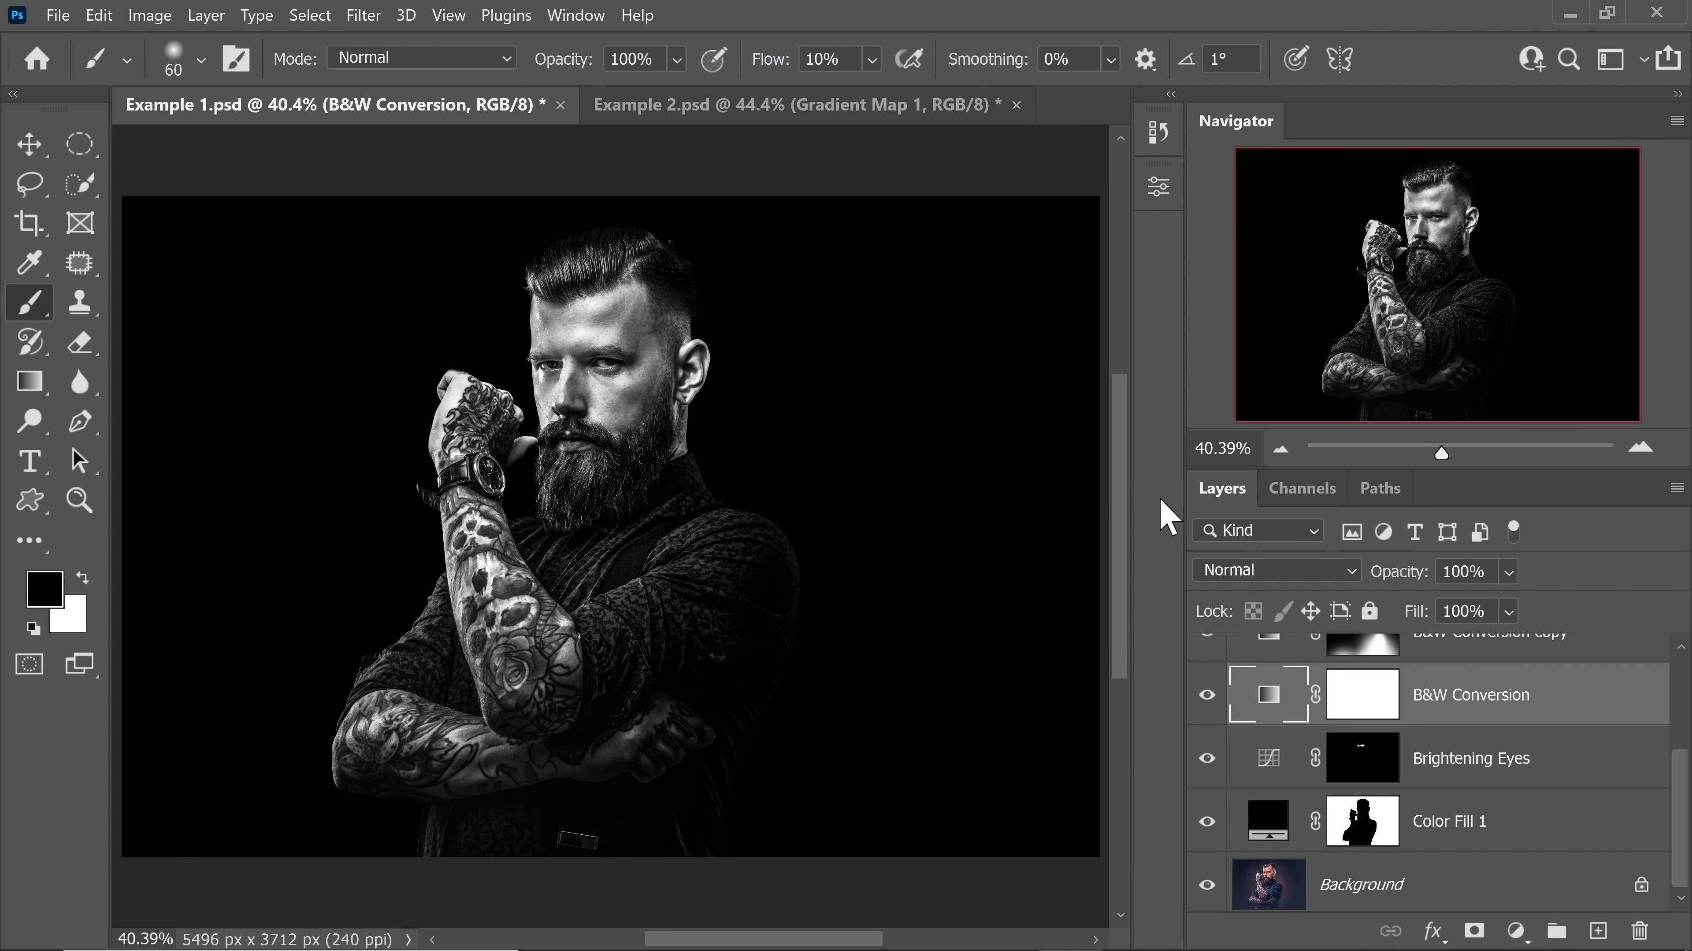